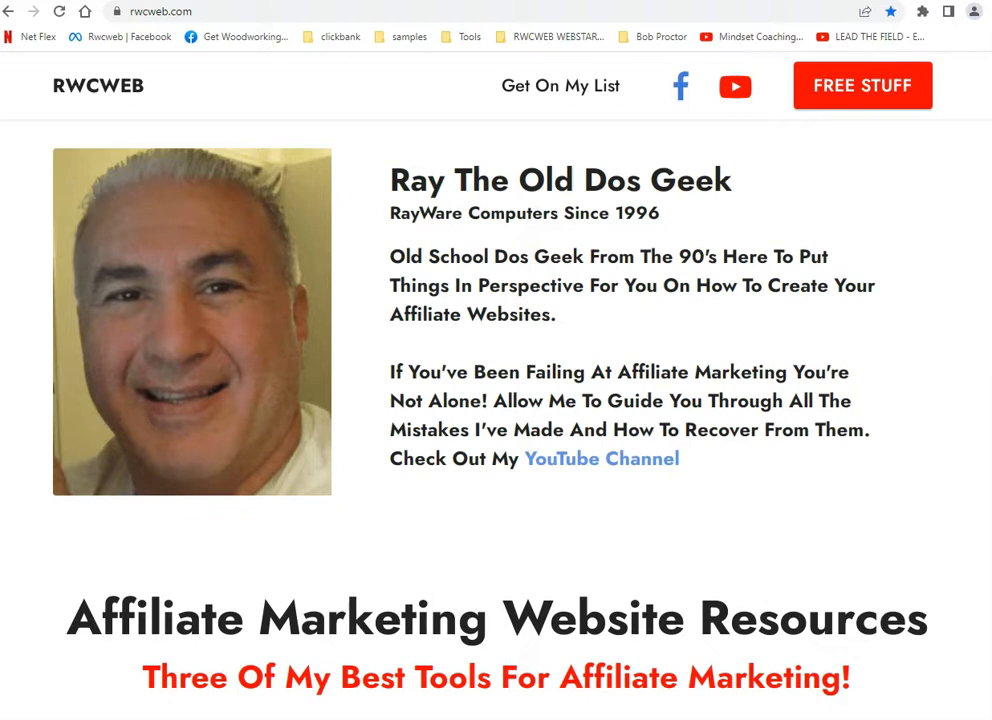
# Open the bookmarked Get Woodworking site and load 357news.com in a new tab
pyautogui.click(232, 35)
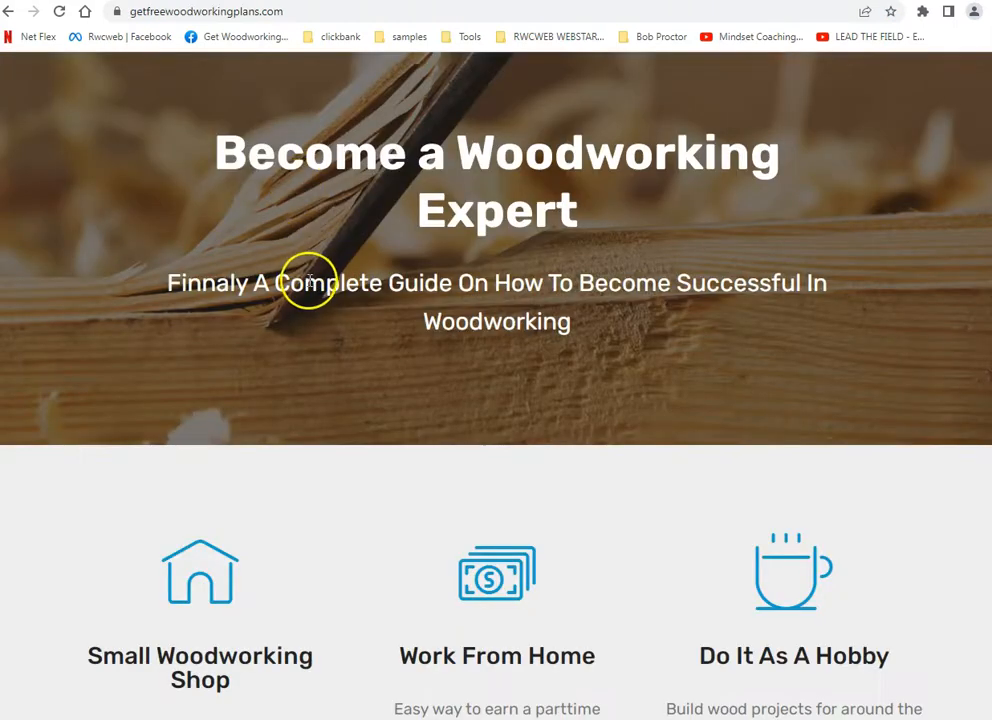
pyautogui.hotkey('ctrl', 't')
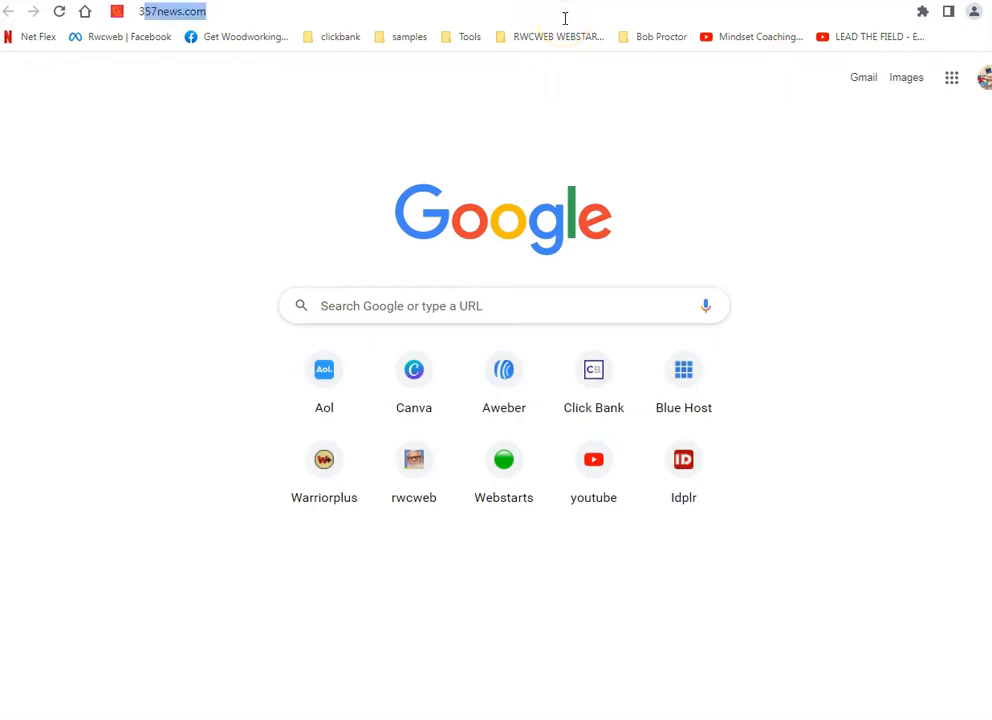
pyautogui.write('34')
pyautogui.write('7')
pyautogui.press('Return')
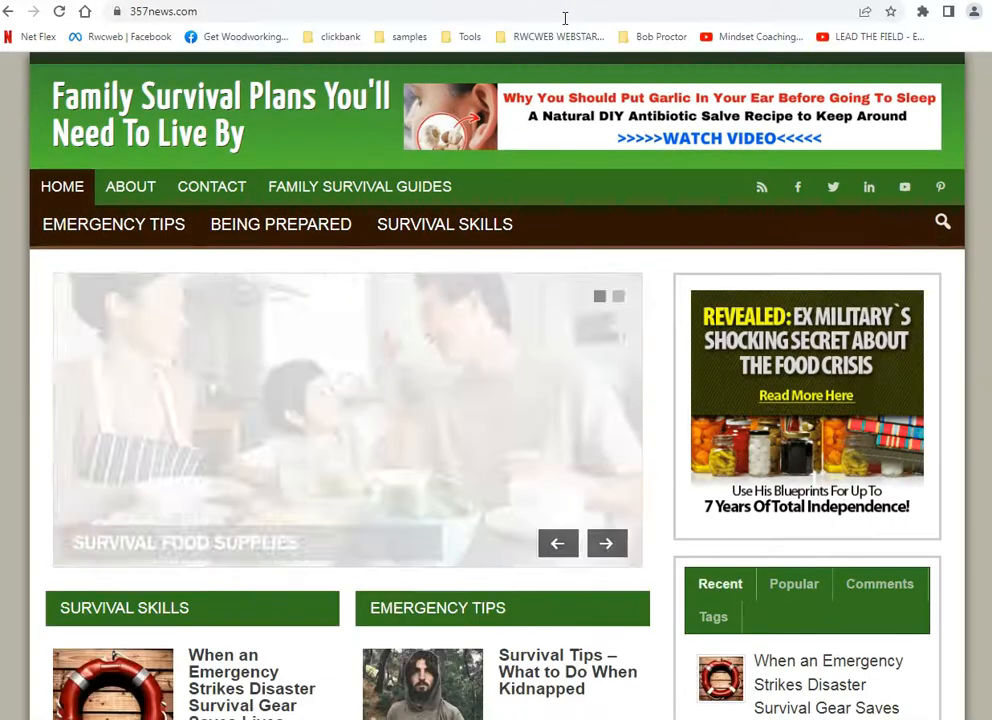
# Examine the 357news.com home page's article sections, sidebar ads and footer for its content layout and banner placement
pyautogui.scroll(-13, 299, 283)
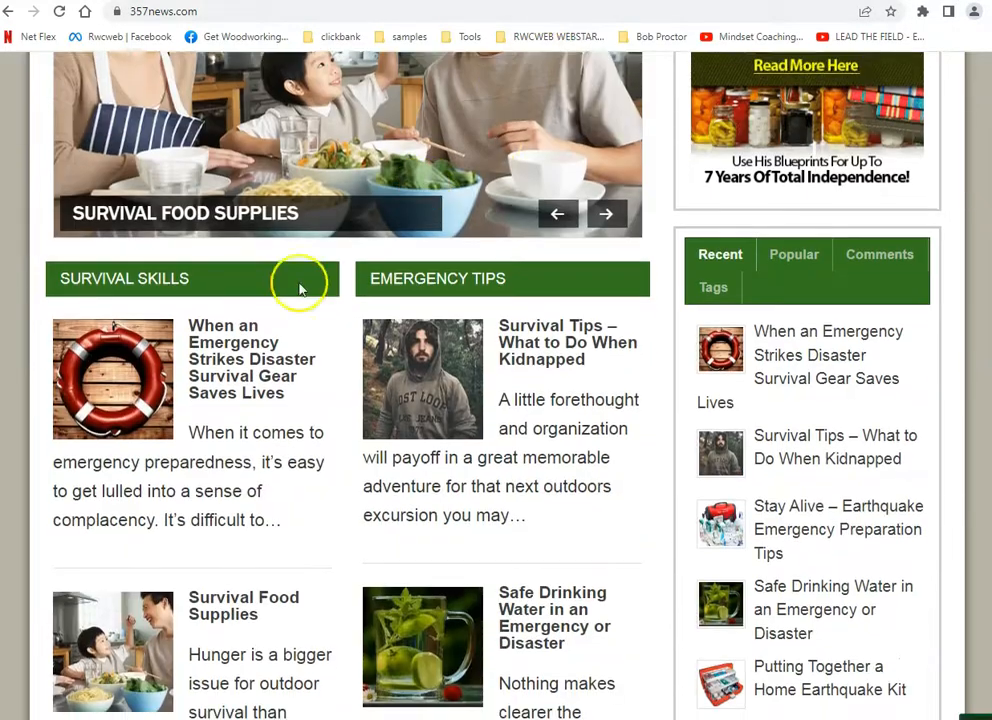
pyautogui.scroll(-3, 296, 308)
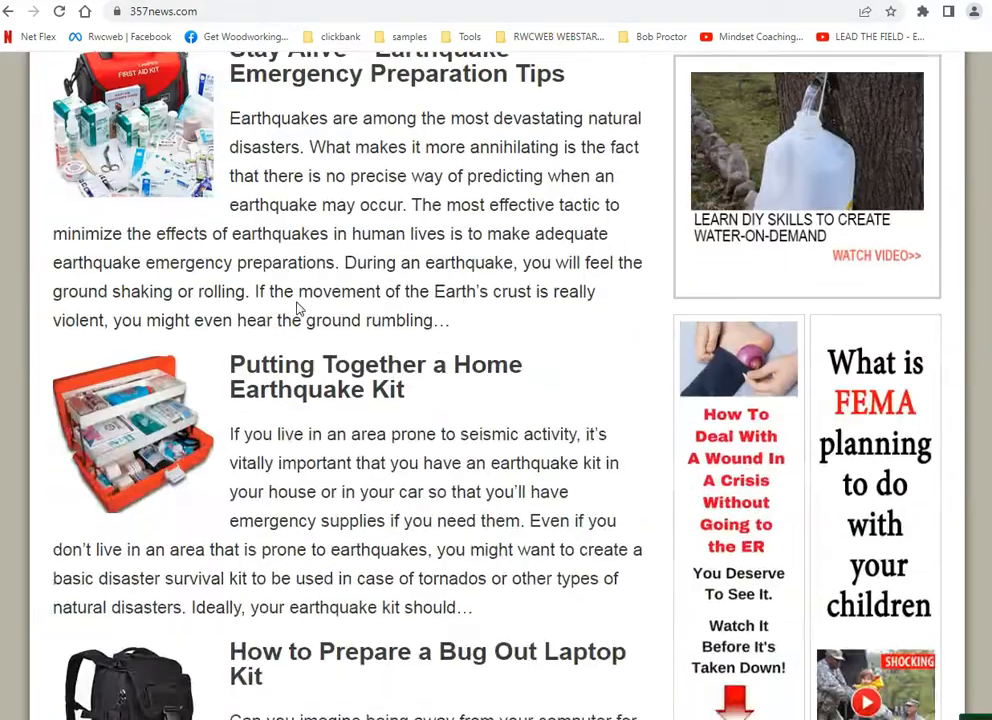
pyautogui.scroll(-9, 296, 308)
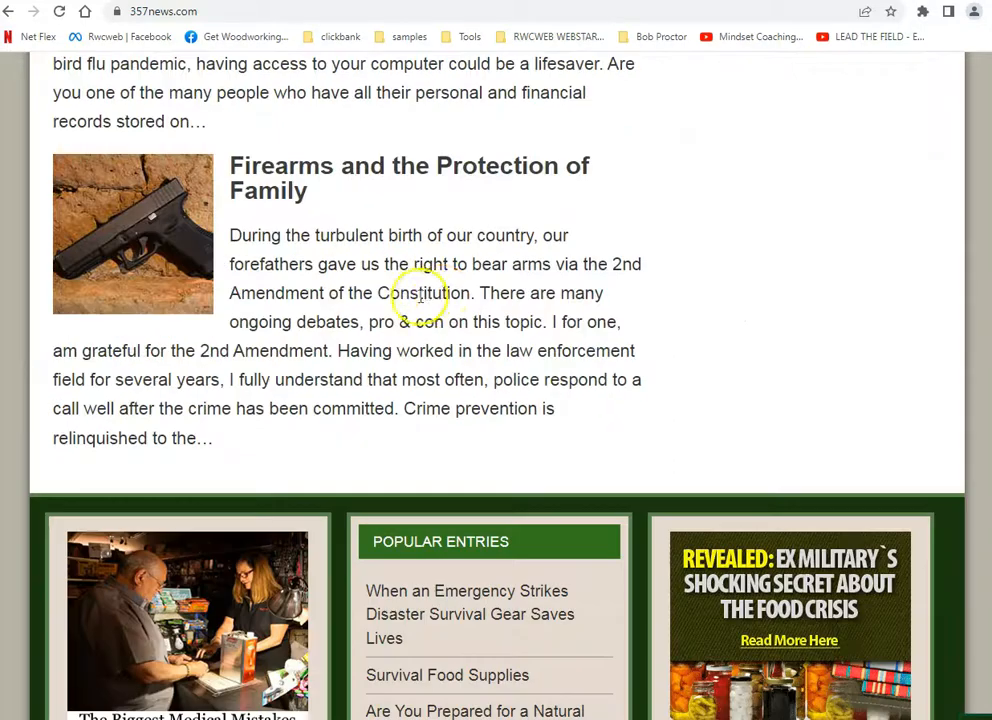
pyautogui.scroll(-1, 467, 295)
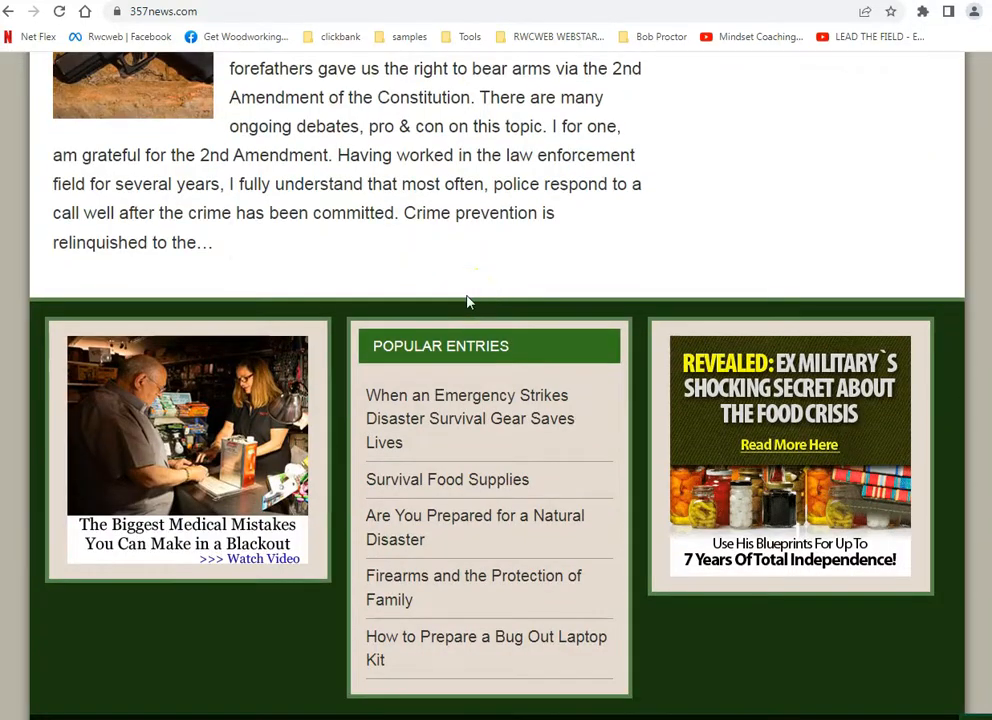
pyautogui.scroll(15, 467, 300)
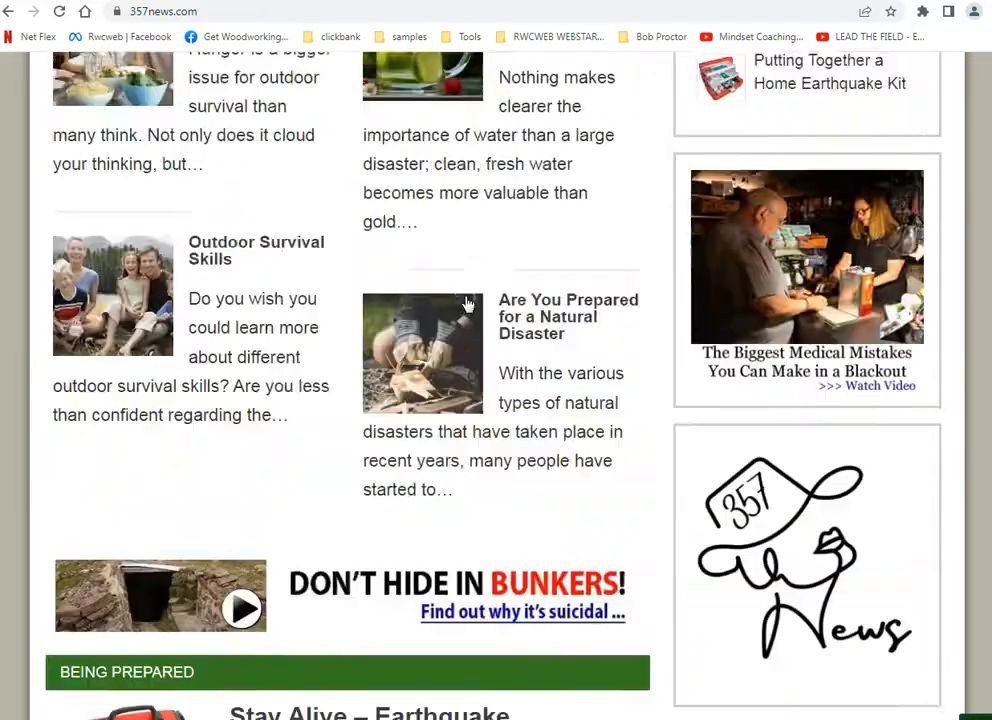
pyautogui.scroll(10, 467, 303)
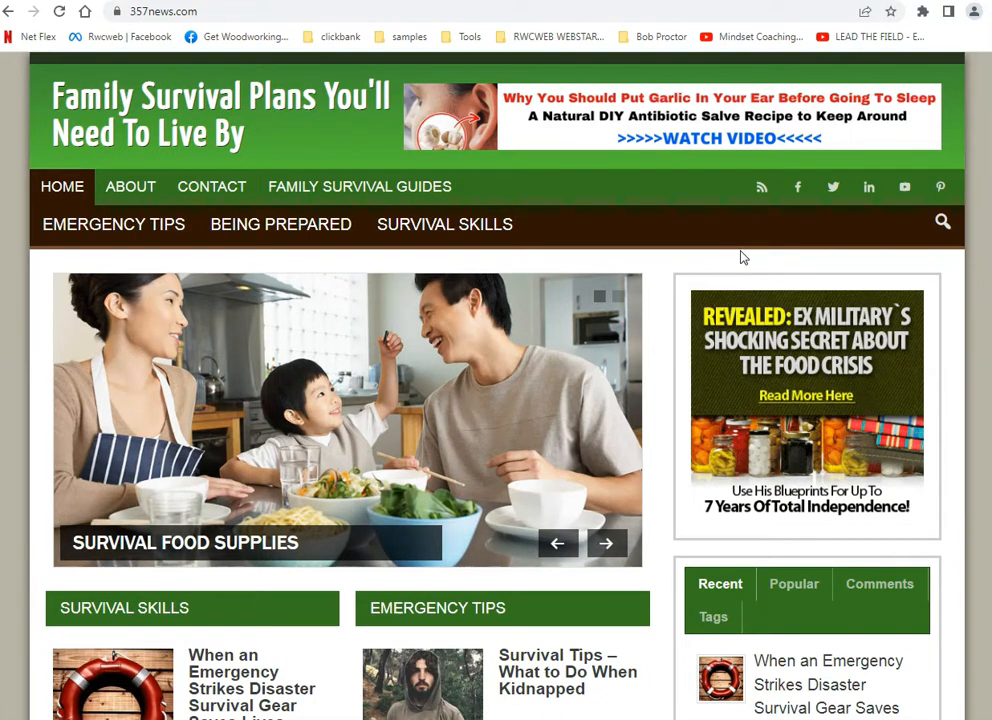
pyautogui.scroll(-5, 690, 250)
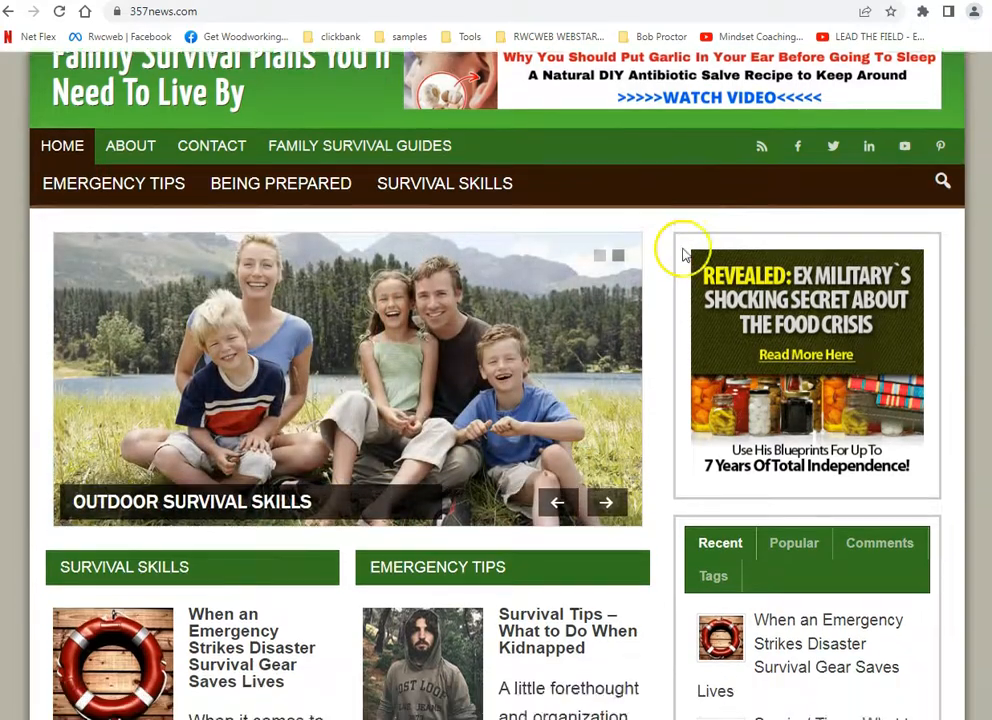
pyautogui.scroll(-9, 679, 259)
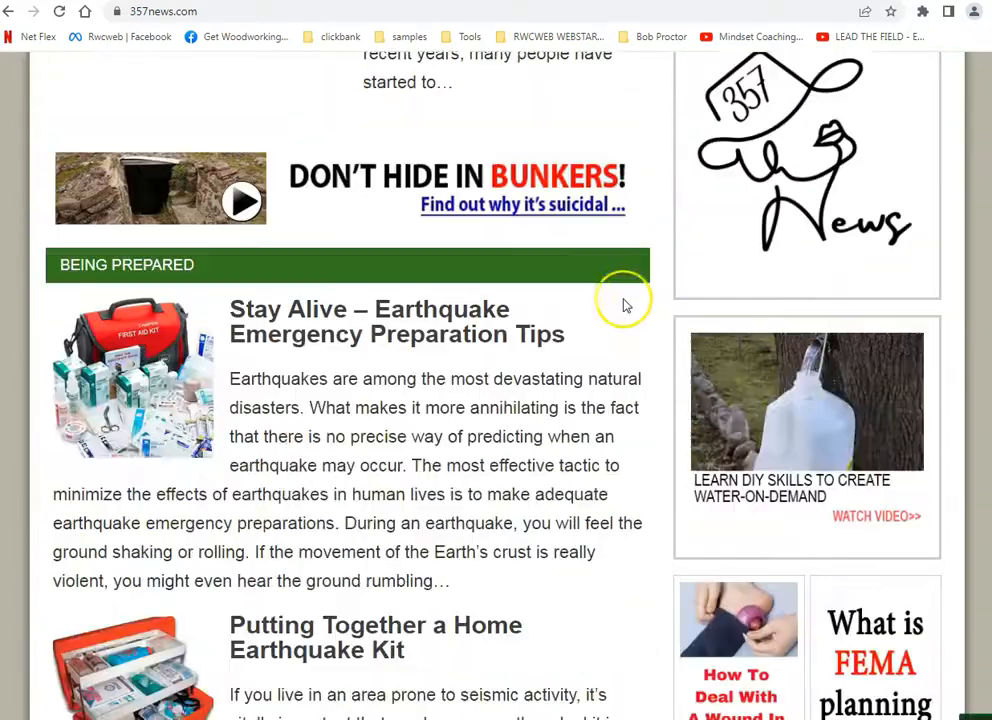
pyautogui.scroll(-8, 623, 305)
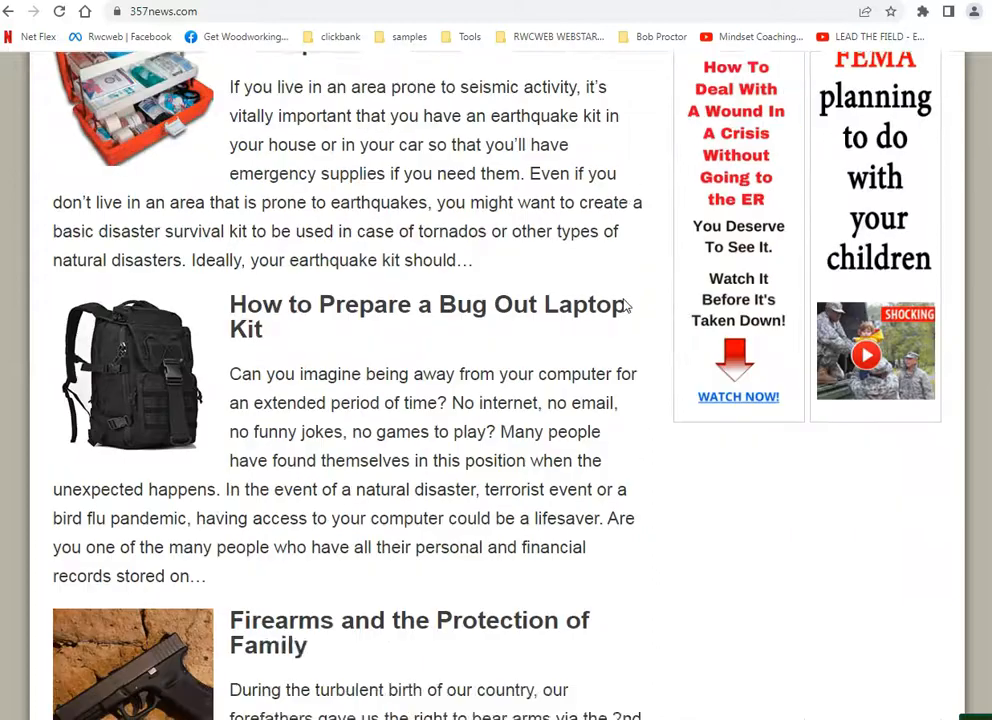
pyautogui.scroll(17, 623, 300)
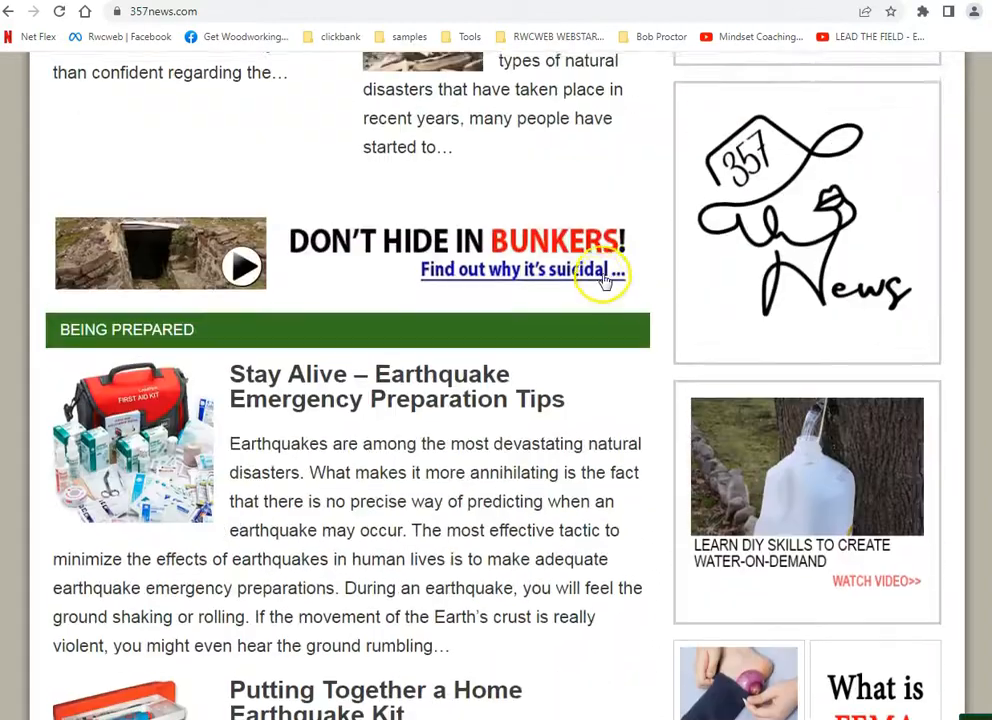
# Open the About page of 357news.com and read its text down to the video banner
pyautogui.scroll(4, 601, 283)
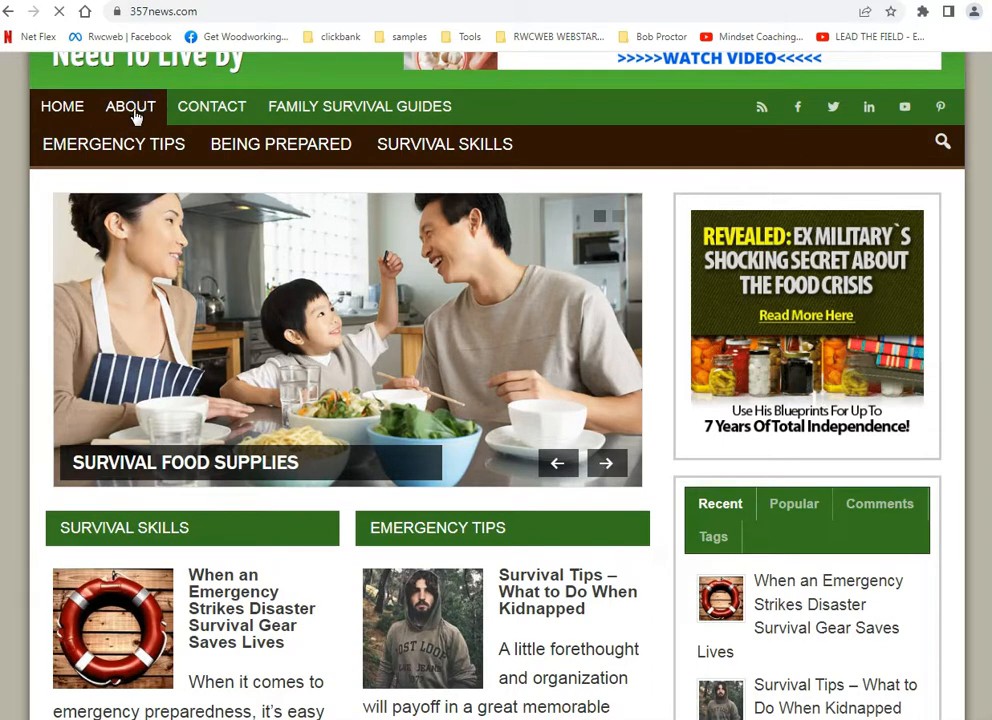
pyautogui.scroll(-6, 332, 399)
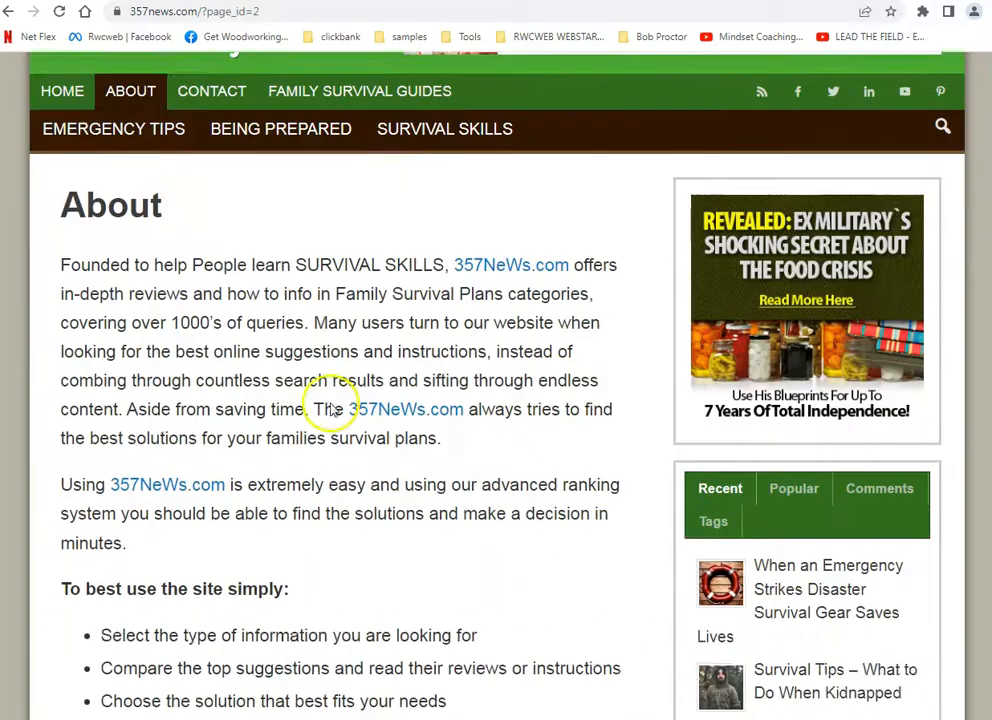
pyautogui.scroll(-1, 430, 400)
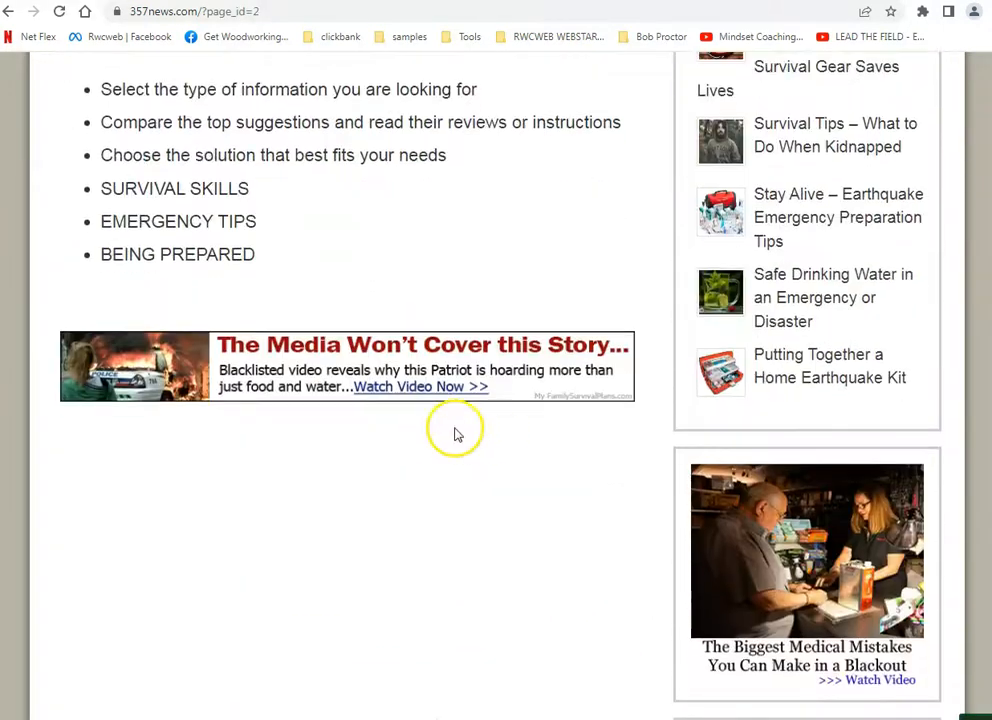
pyautogui.scroll(7, 516, 372)
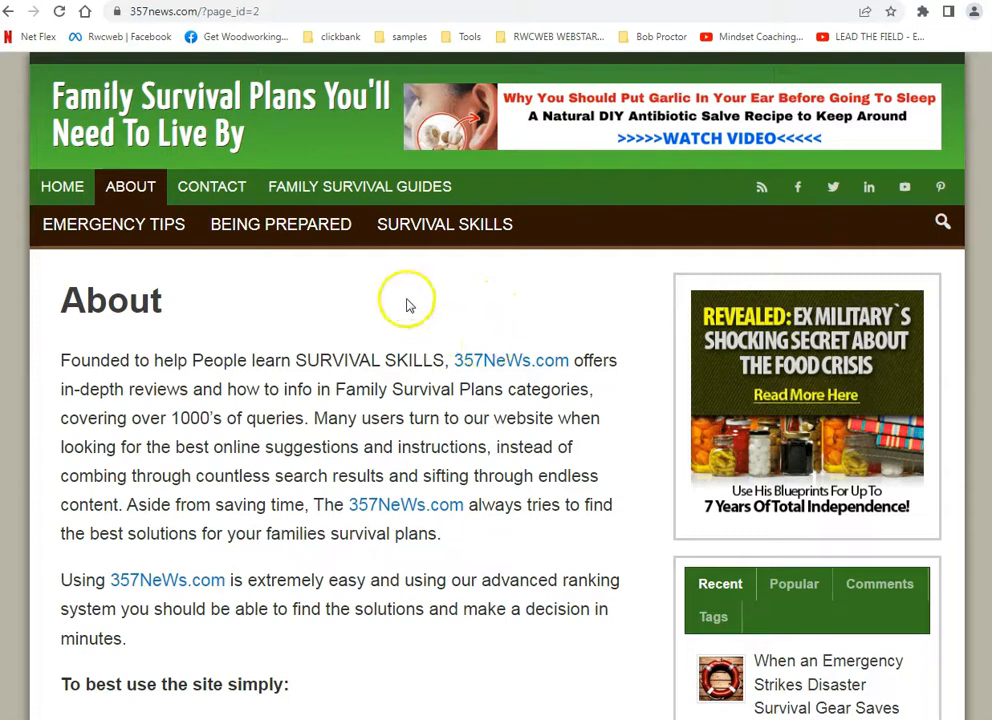
# Return to the getfreewoodworkingplans.com page and load tedsplans.com in its place
pyautogui.click(245, 36)
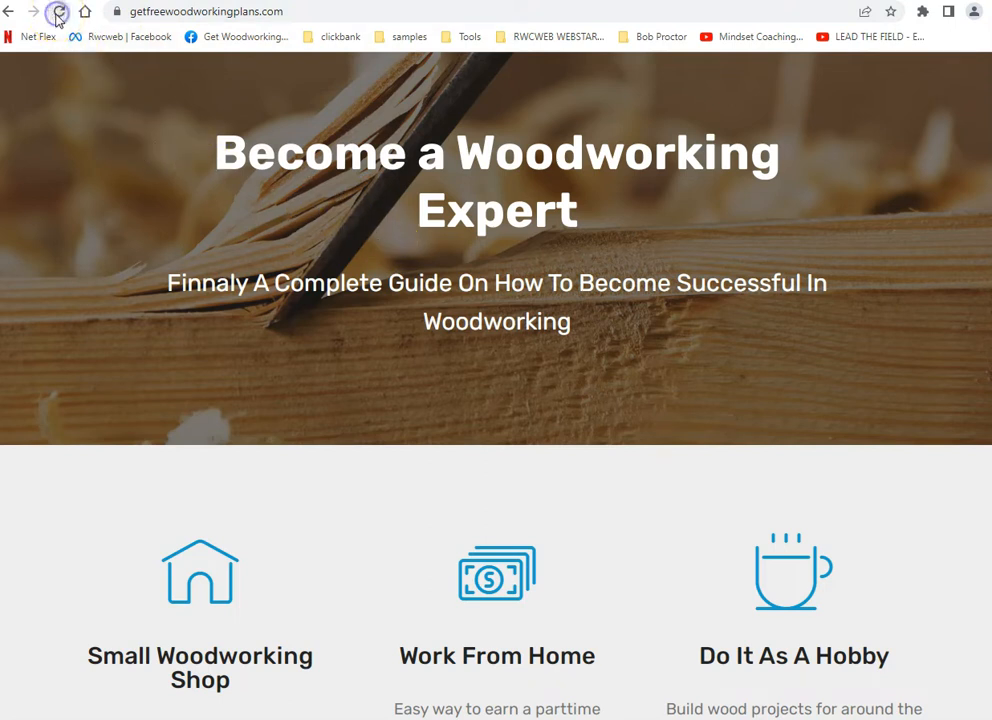
pyautogui.click(187, 11)
pyautogui.write('tedsplans')
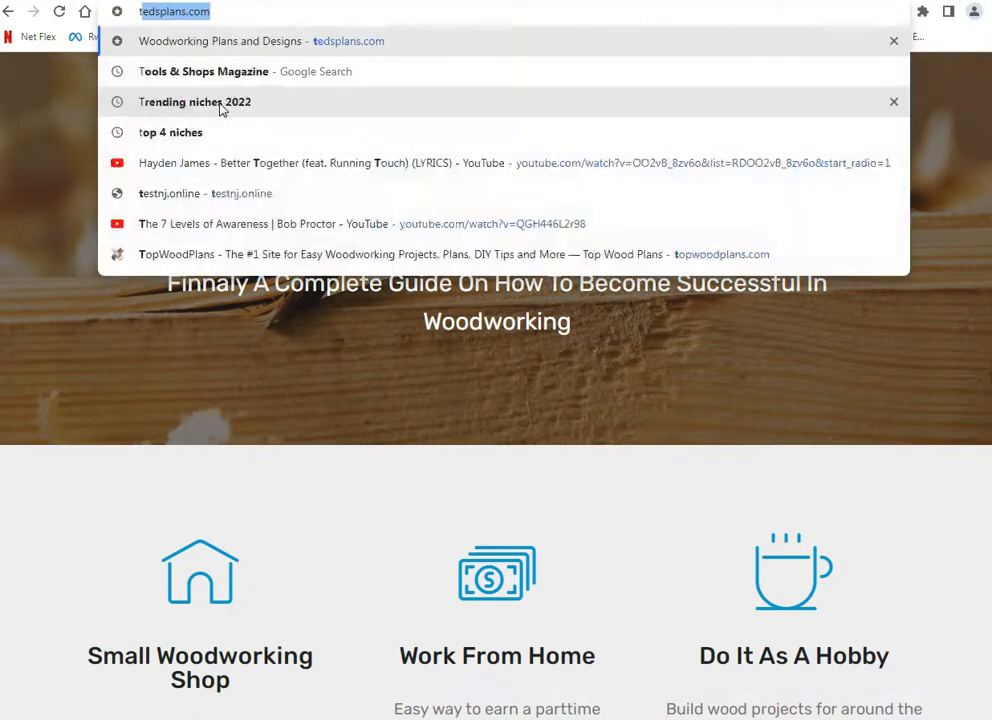
pyautogui.press('Return')
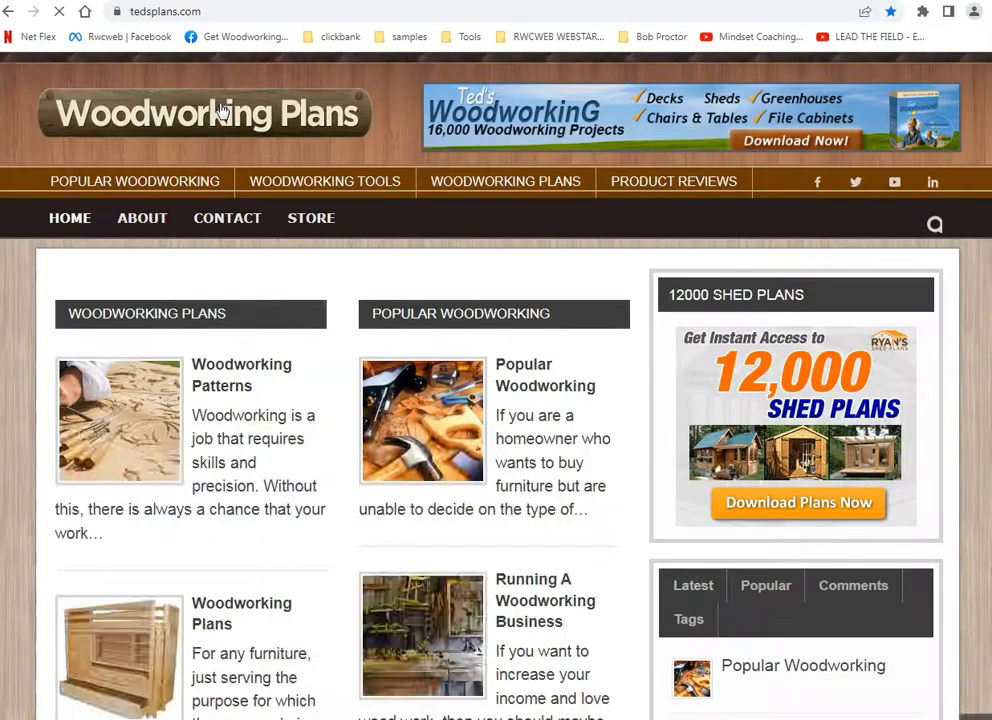
# Examine the tedsplans.com home page's woodworking articles, shed plan banners and Woodworking Tools section
pyautogui.scroll(-3, 250, 220)
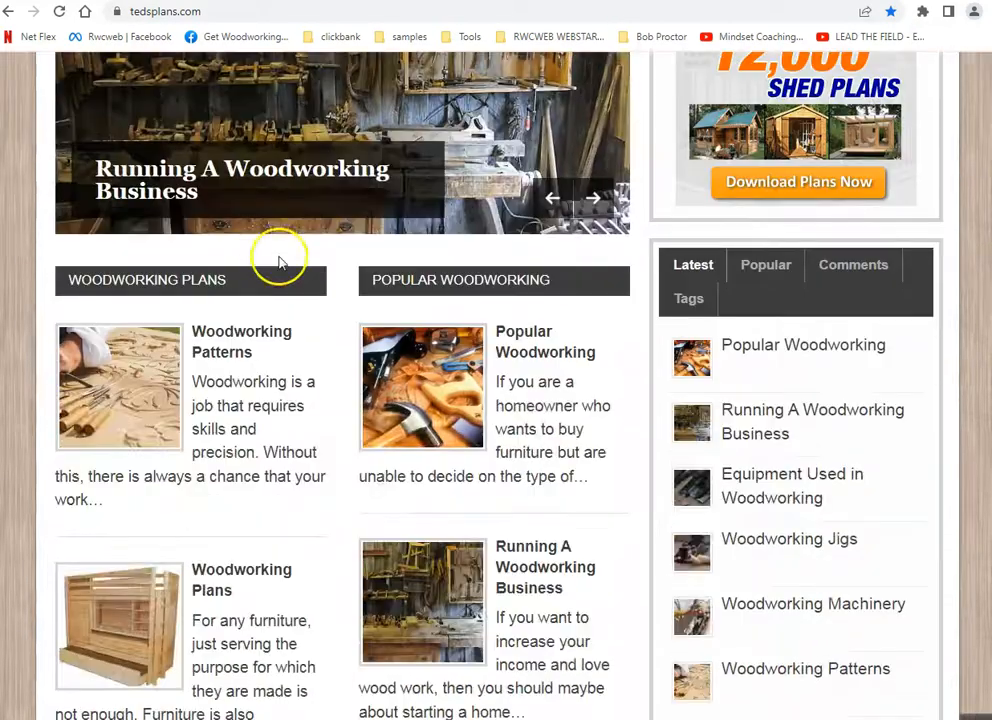
pyautogui.scroll(-3, 312, 322)
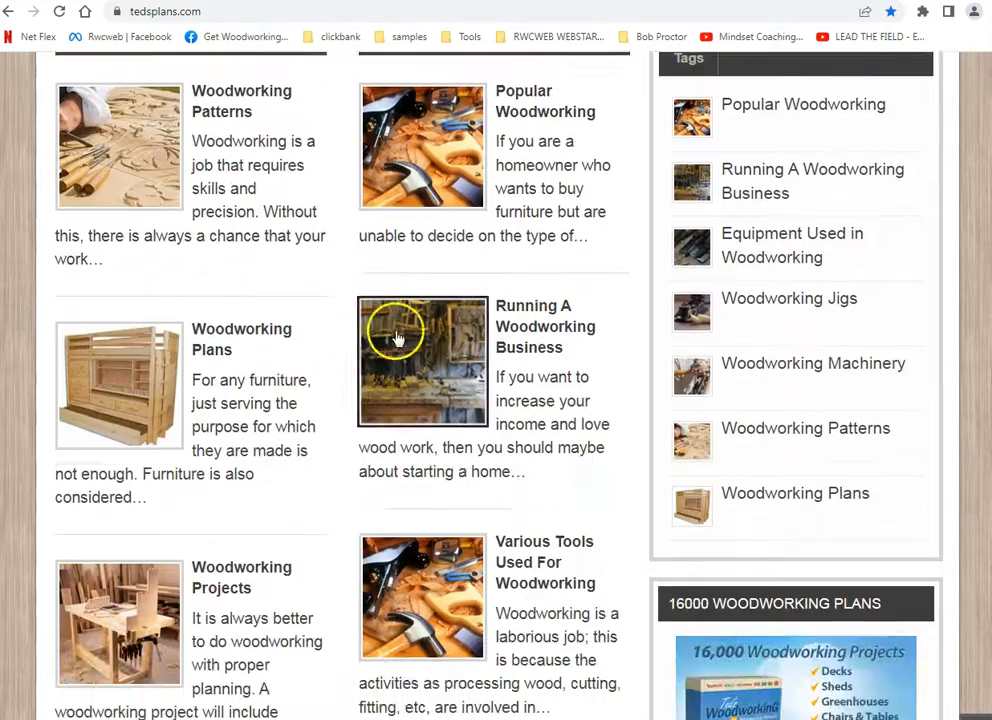
pyautogui.scroll(-5, 414, 338)
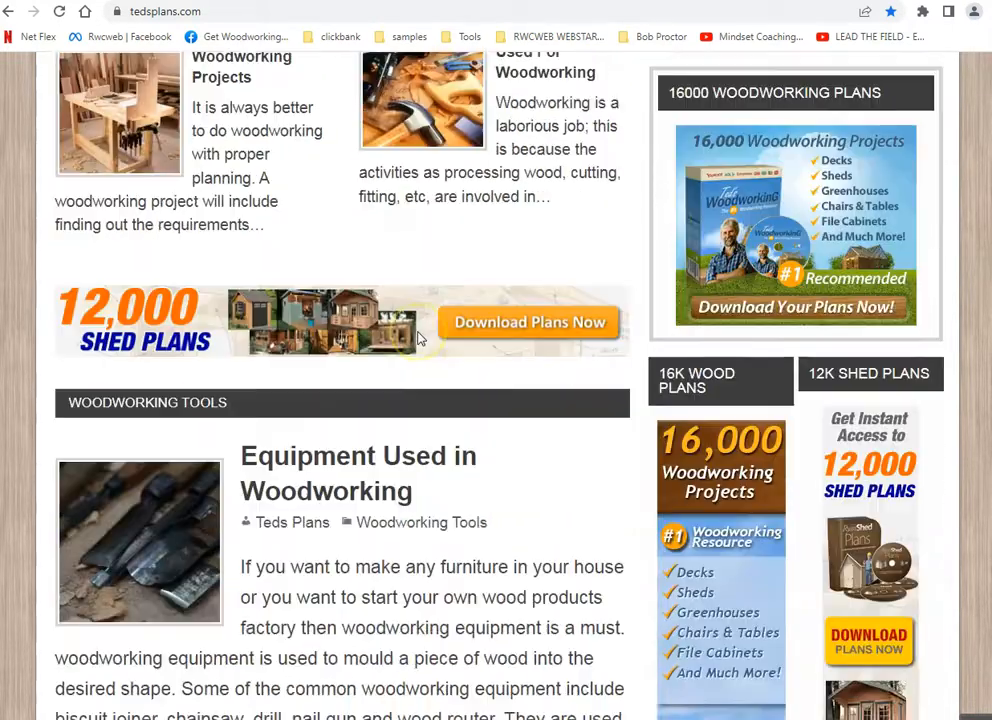
pyautogui.scroll(-4, 417, 339)
pyautogui.scroll(6, 417, 340)
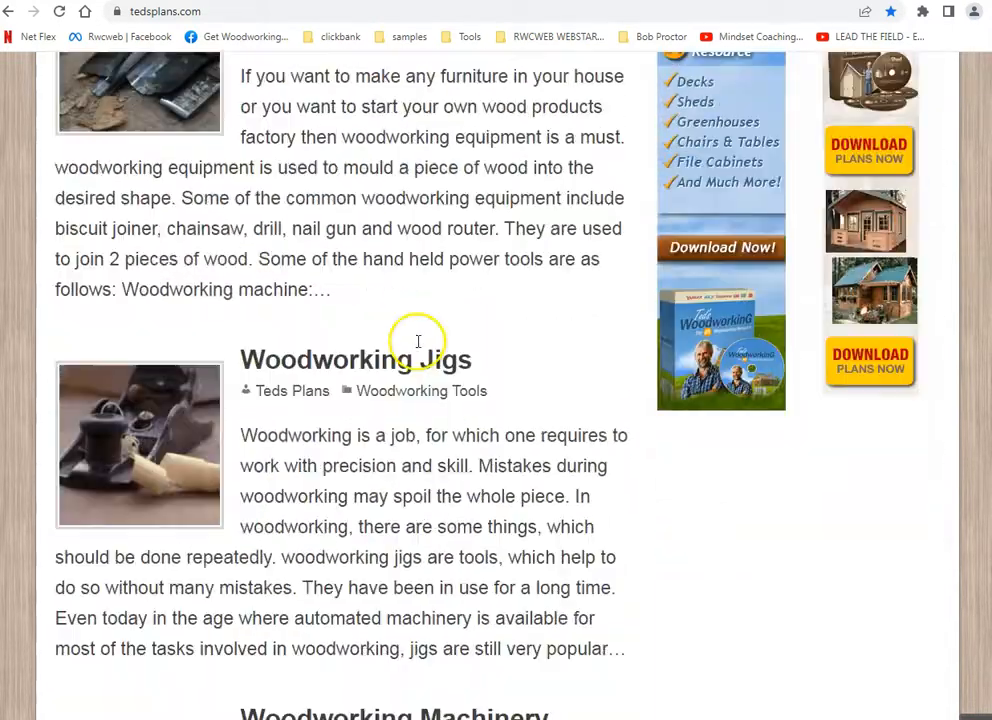
pyautogui.scroll(10, 416, 345)
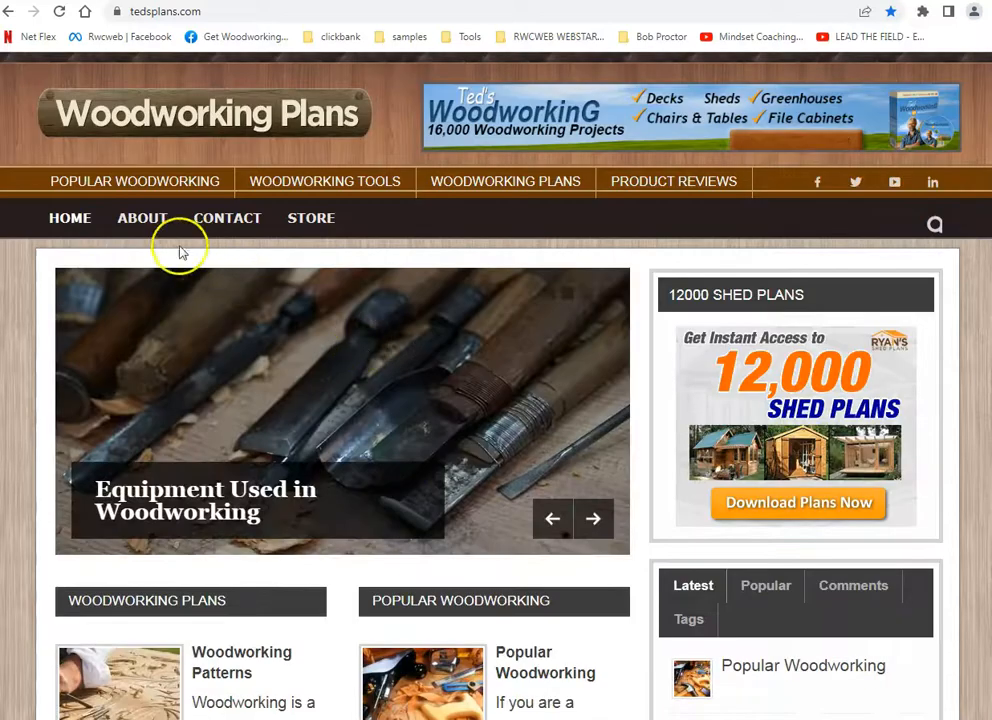
# Open the About page of tedsplans.com and read through its text
pyautogui.click(140, 232)
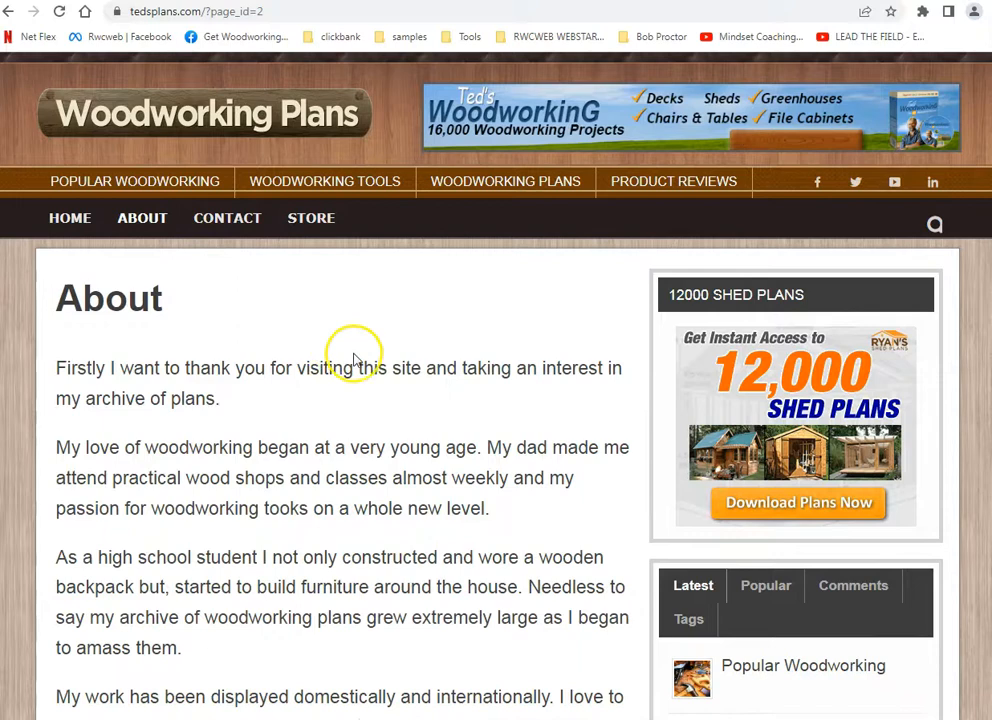
pyautogui.scroll(-5, 355, 354)
pyautogui.scroll(-4, 359, 352)
pyautogui.scroll(8, 361, 346)
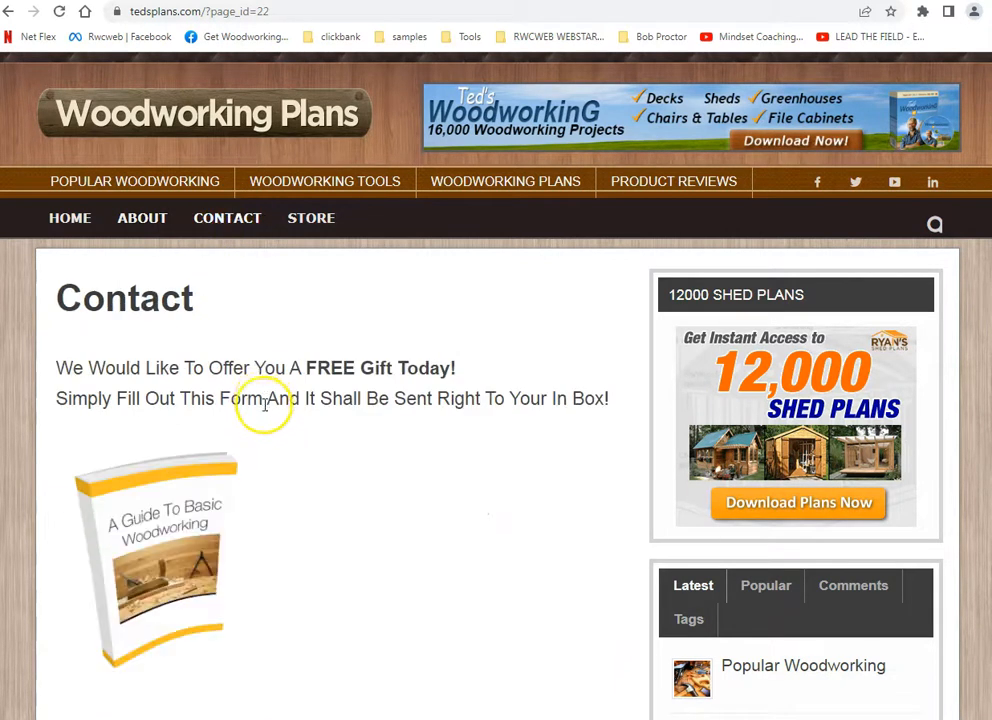
# Review the tedsplans.com Contact page, including the free gift offer, the contact form and the copyright footer
pyautogui.scroll(-3, 270, 420)
pyautogui.scroll(-6, 320, 416)
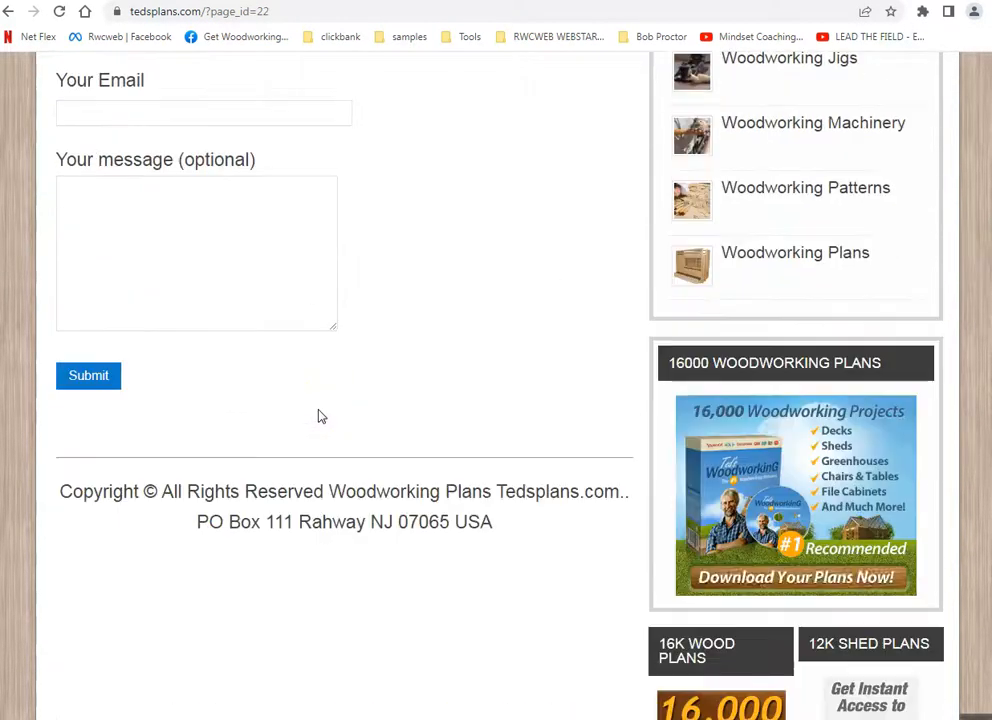
pyautogui.scroll(4, 465, 432)
pyautogui.scroll(3, 465, 435)
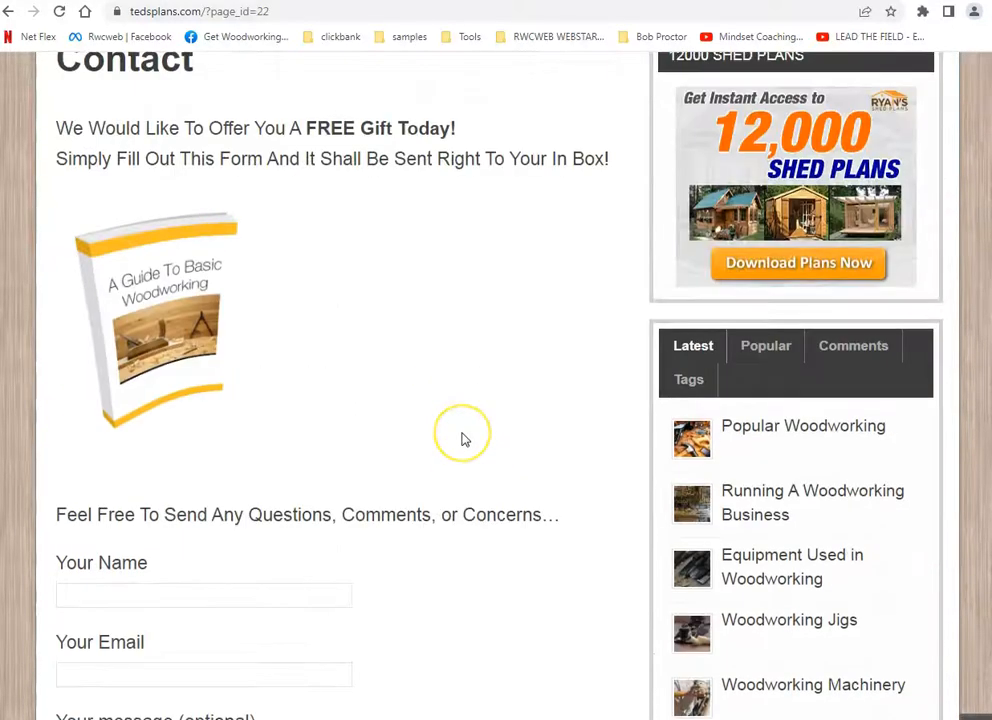
pyautogui.scroll(3, 463, 438)
pyautogui.scroll(-6, 463, 439)
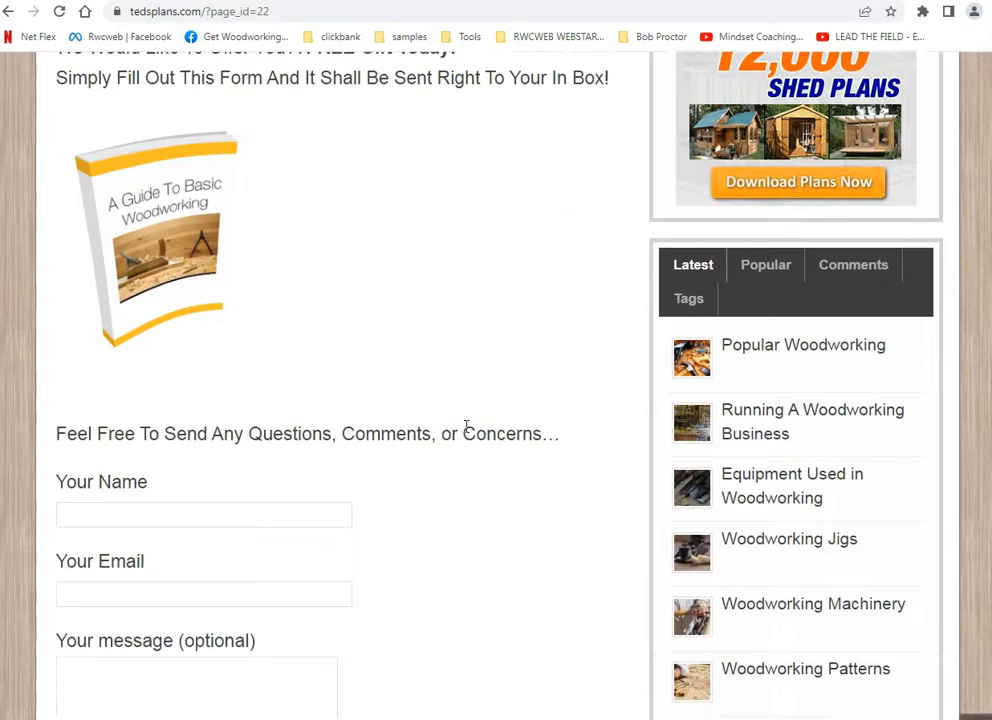
pyautogui.scroll(-3, 466, 433)
pyautogui.click(450, 432)
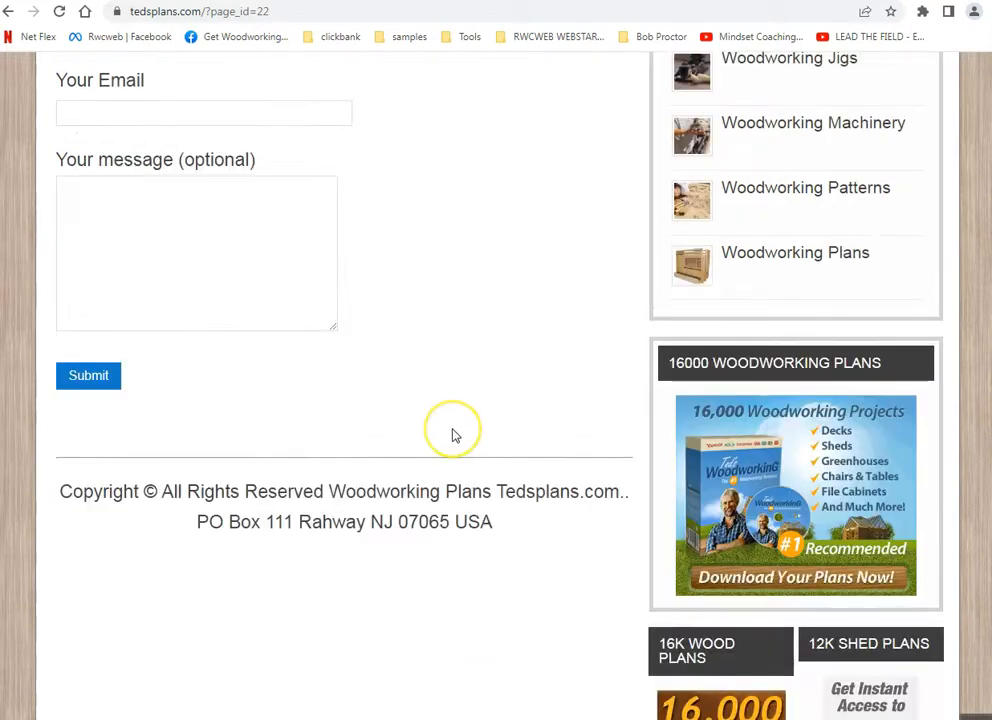
pyautogui.scroll(4, 452, 434)
pyautogui.scroll(3, 452, 435)
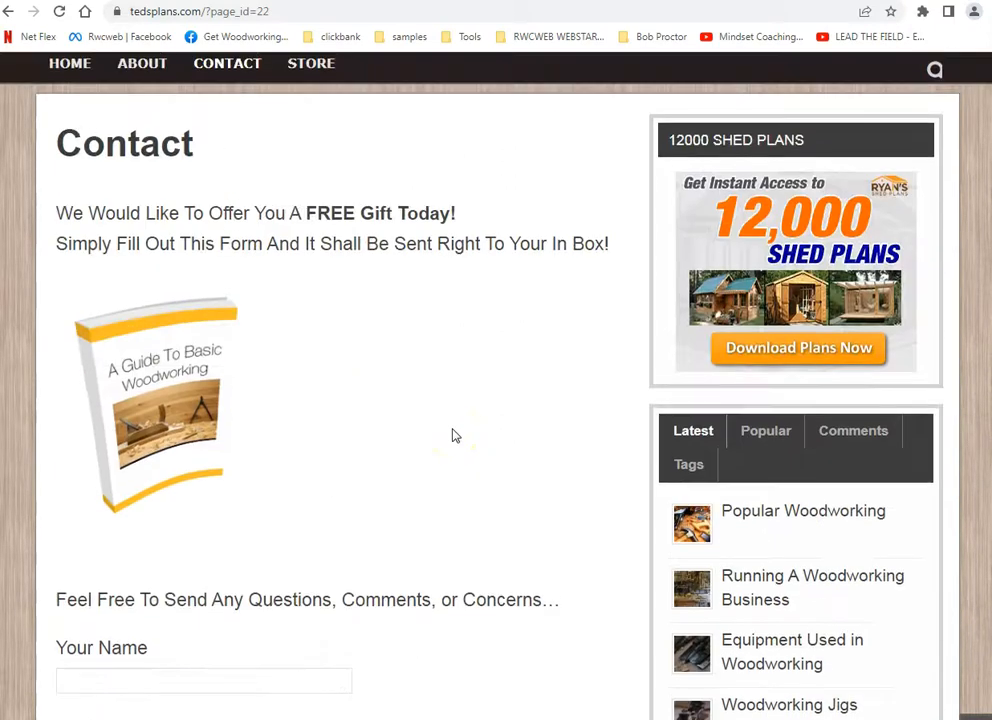
# Browse the Amazon woodworking books on the tedsplans.com Store page and return to the site's home page
pyautogui.scroll(2, 452, 435)
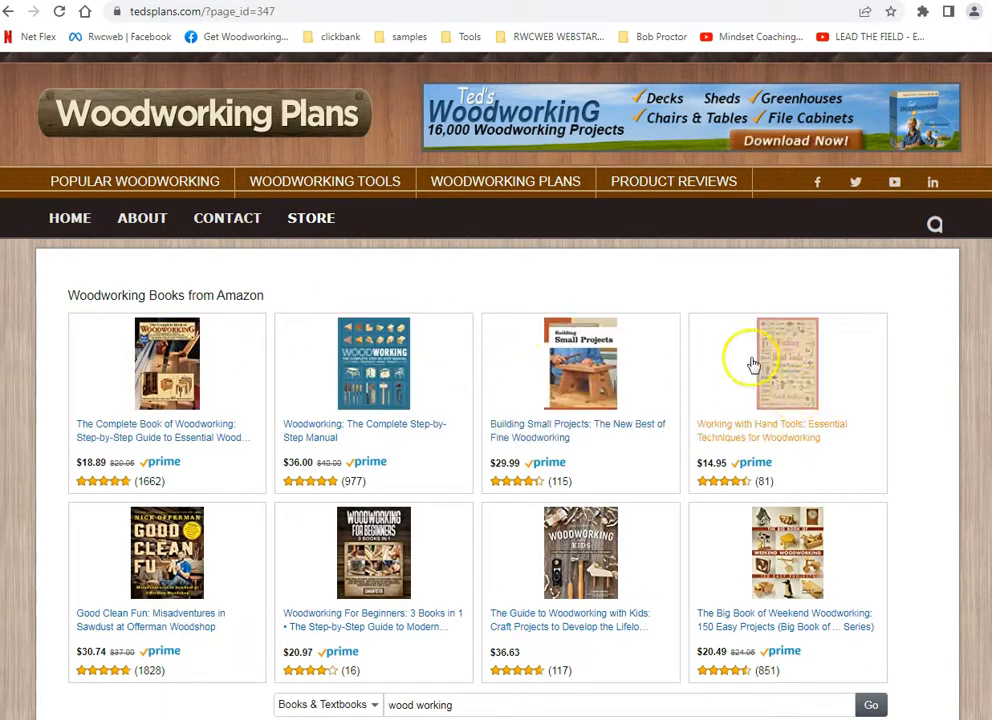
pyautogui.scroll(-4, 797, 405)
pyautogui.scroll(4, 797, 405)
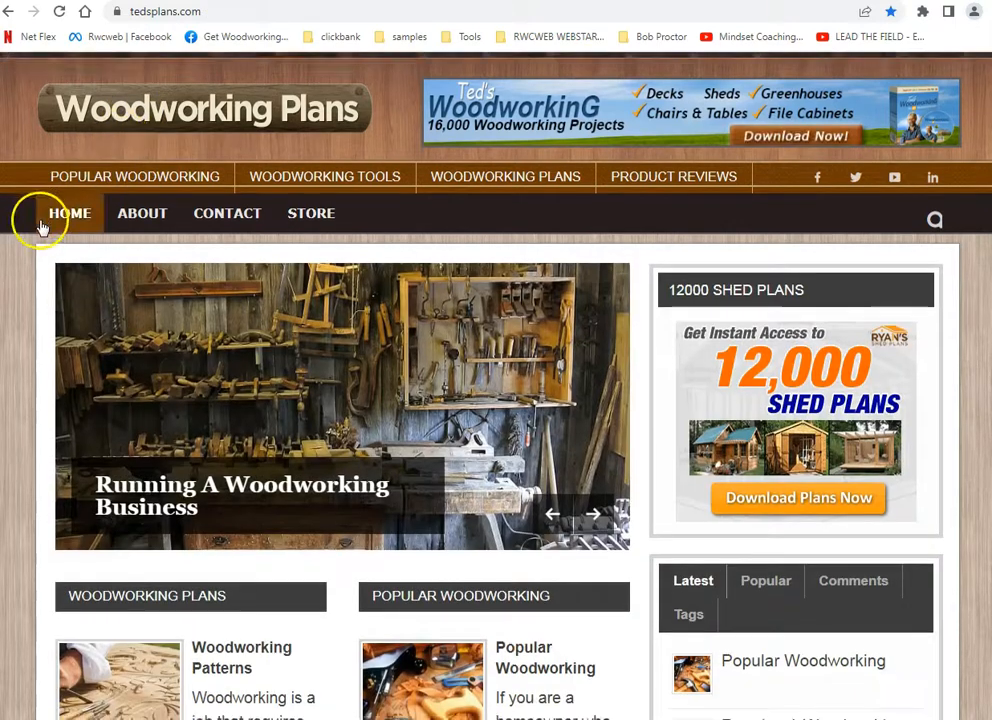
pyautogui.scroll(-4, 40, 228)
pyautogui.scroll(4, 49, 204)
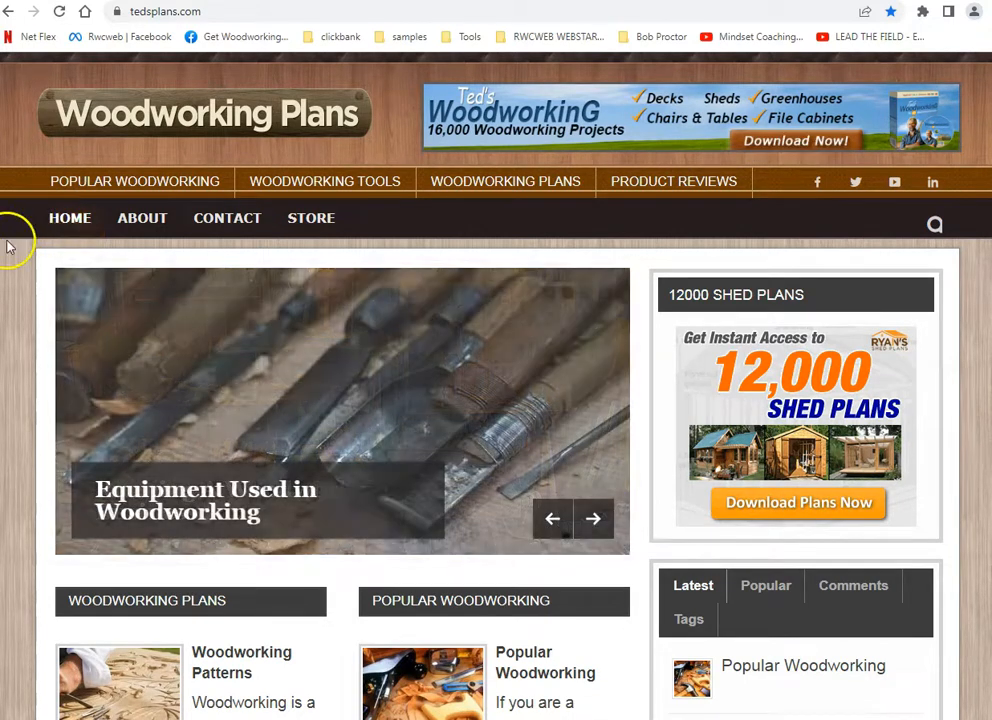
# Look through the tedsplans.com home page, from the featured articles and latest posts down to the shed plan banners and Woodworking Tools section
pyautogui.scroll(-5, 11, 240)
pyautogui.scroll(-3, 66, 228)
pyautogui.scroll(3, 332, 294)
pyautogui.scroll(3, 320, 300)
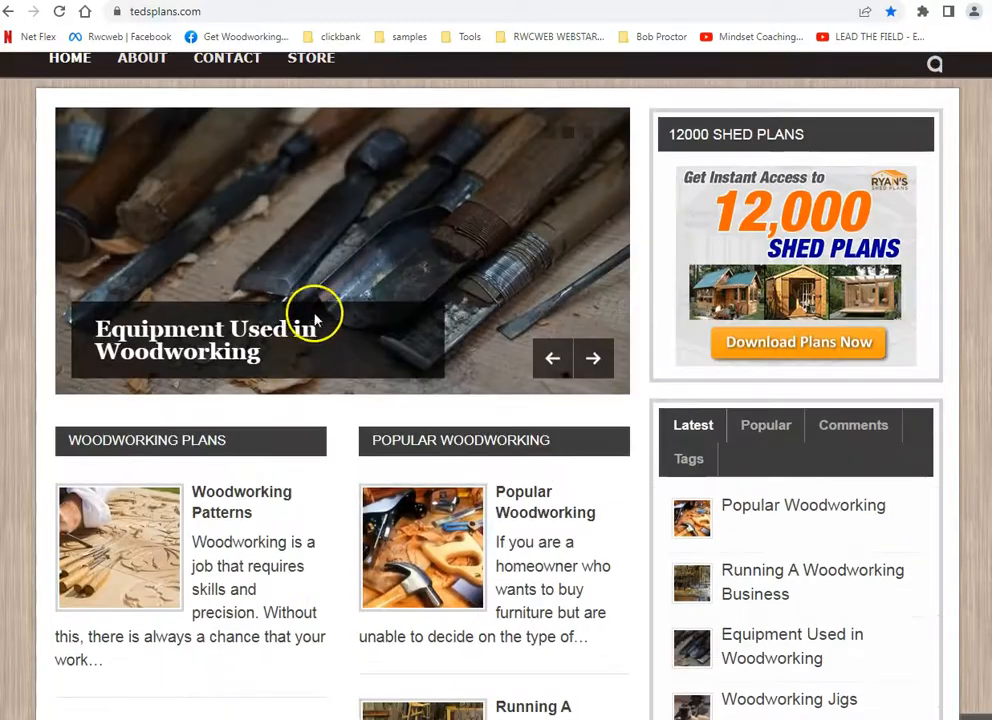
pyautogui.scroll(-2, 552, 425)
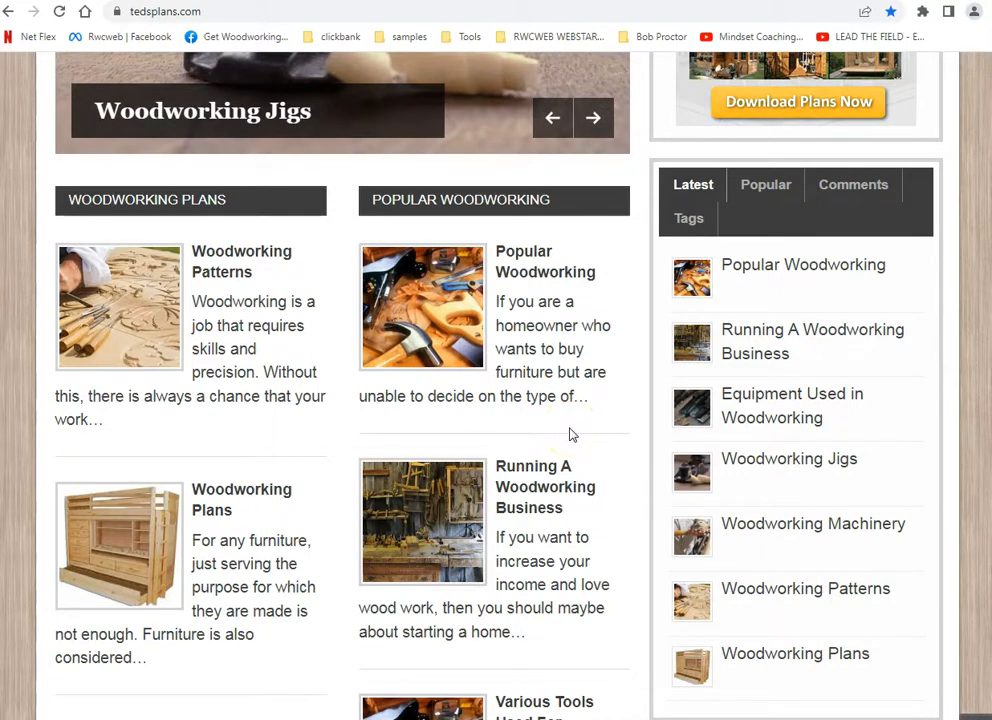
pyautogui.scroll(-2, 247, 355)
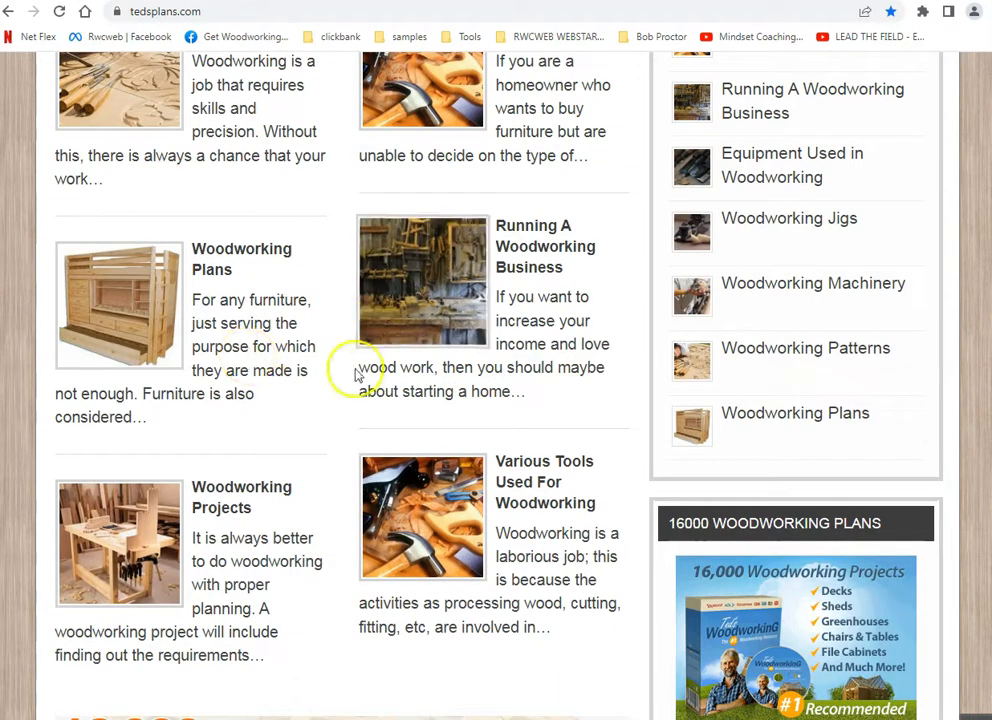
pyautogui.scroll(-4, 558, 410)
pyautogui.scroll(-7, 483, 396)
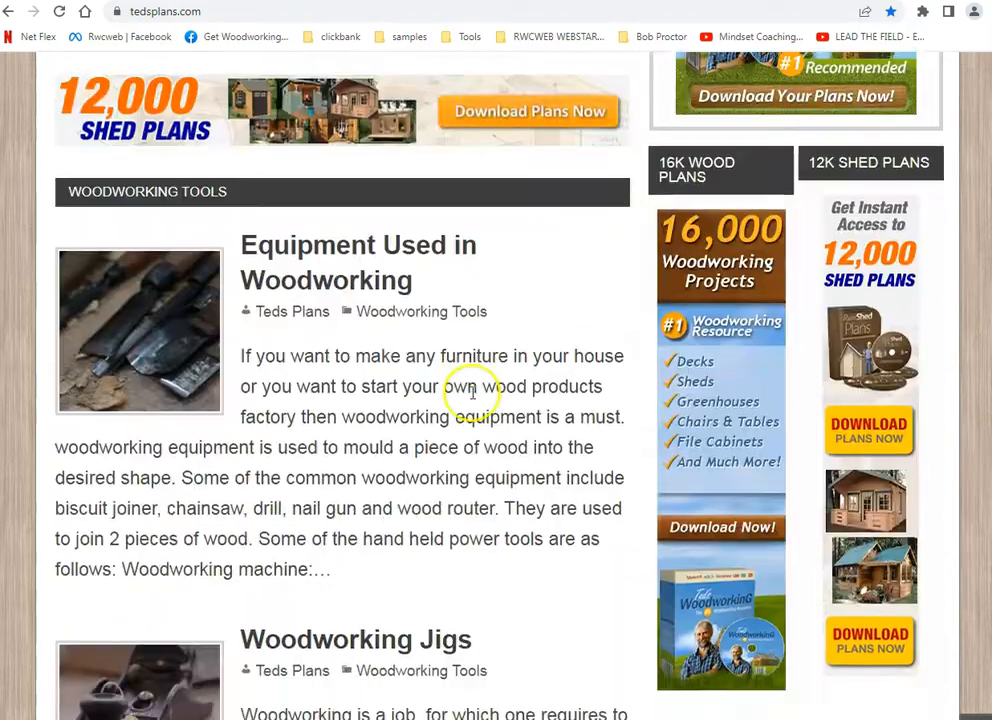
pyautogui.scroll(11, 512, 418)
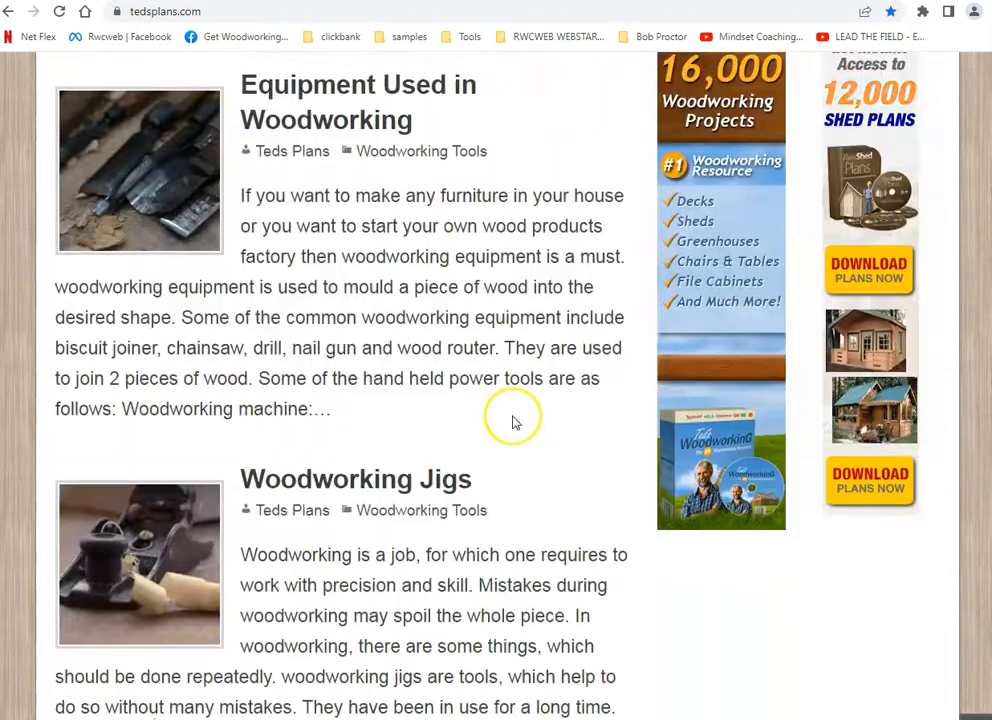
pyautogui.scroll(6, 512, 422)
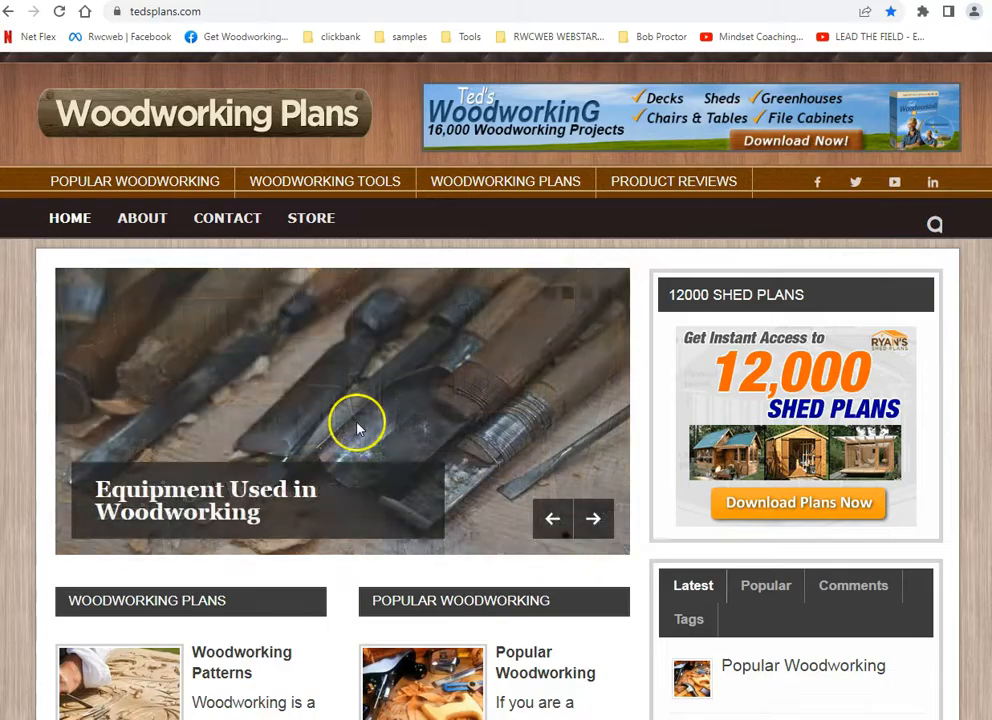
# Review the home page's article sections down to Woodworking Machinery, and advance the featured article slider from Woodworking Jigs
pyautogui.scroll(-2, 46, 517)
pyautogui.scroll(-10, 60, 500)
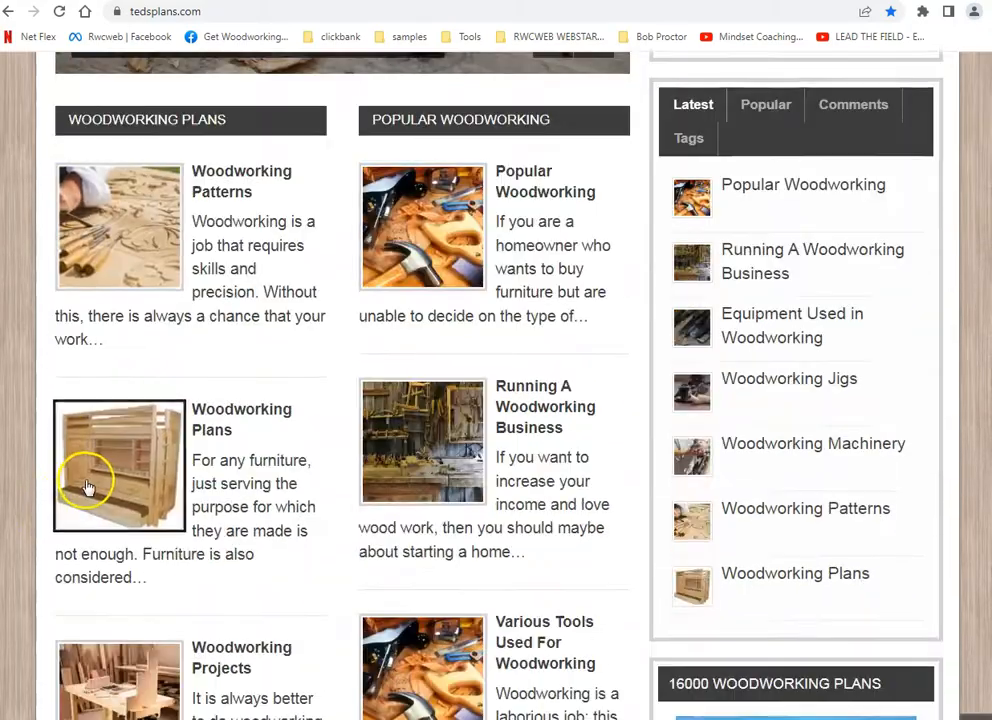
pyautogui.scroll(-5, 321, 472)
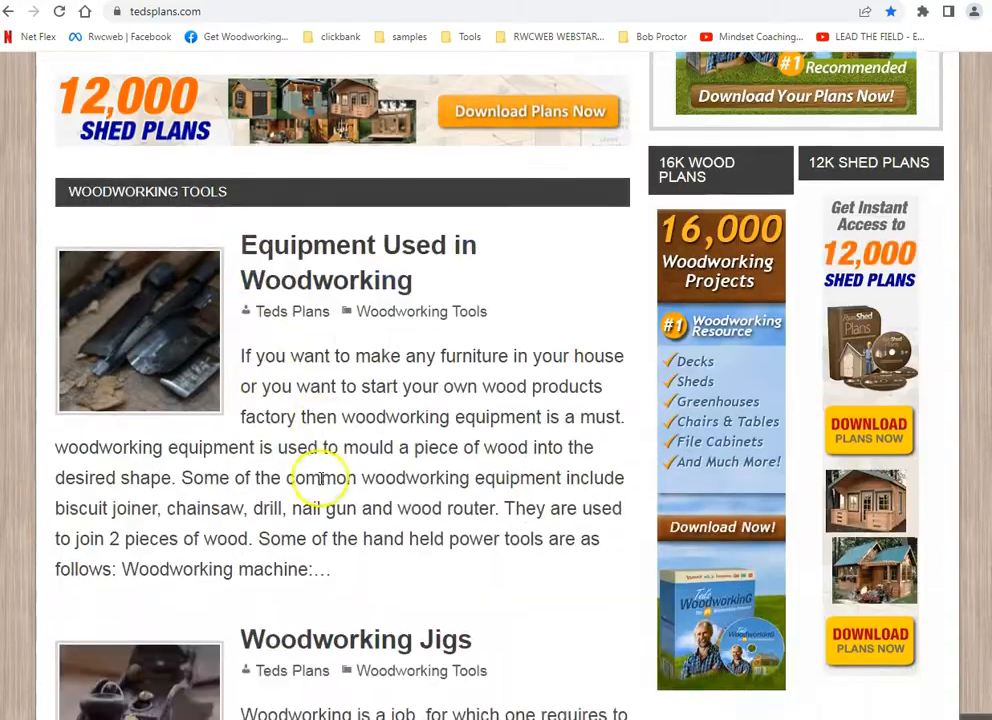
pyautogui.scroll(-3, 500, 474)
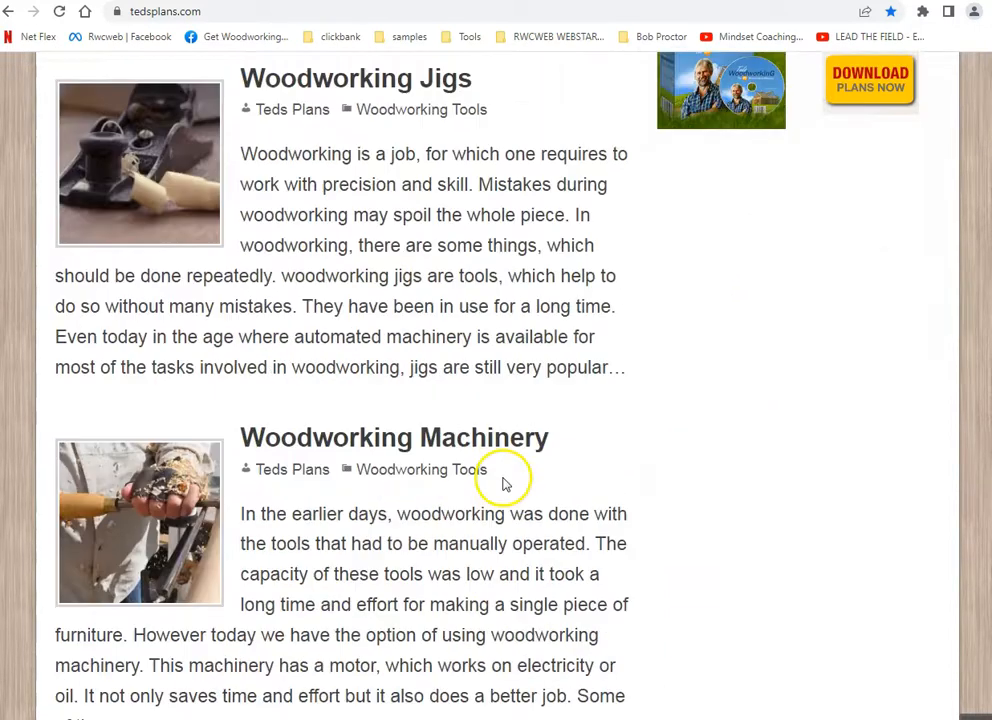
pyautogui.scroll(15, 610, 512)
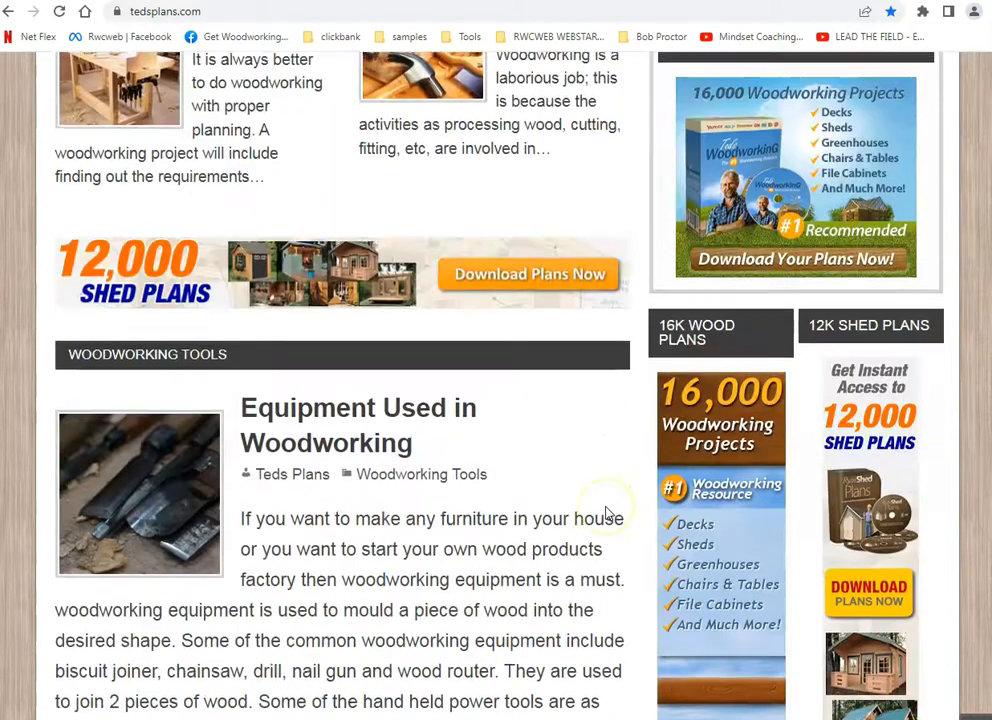
pyautogui.scroll(3, 610, 512)
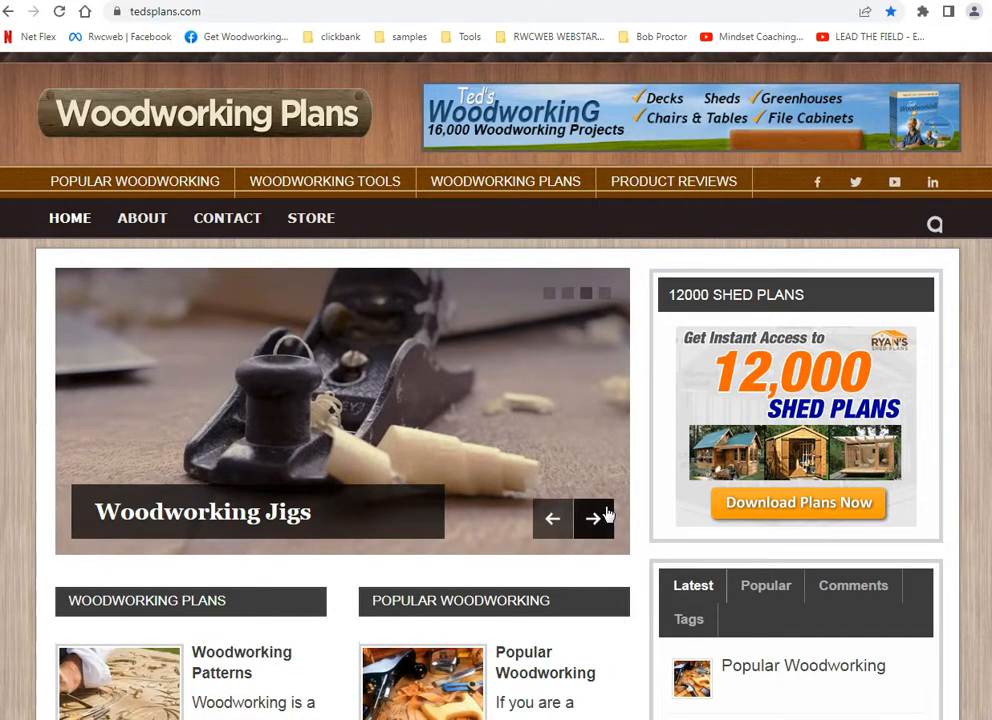
pyautogui.click(594, 517)
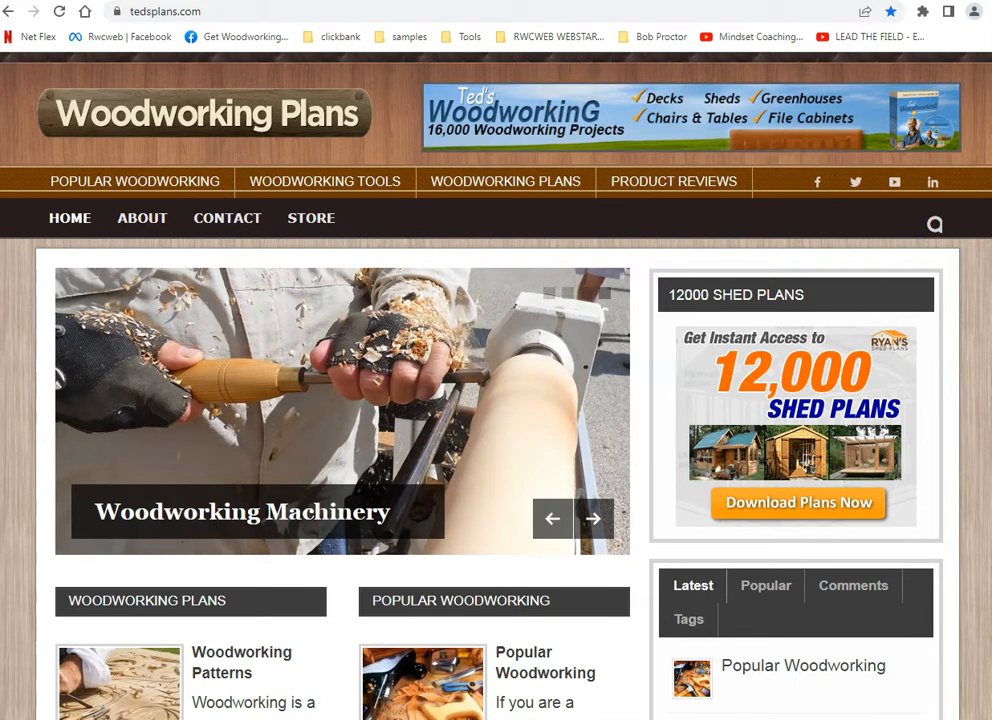
# Switch to the 357news.com site and open its home page
pyautogui.hotkey('ctrl', 'Tab')
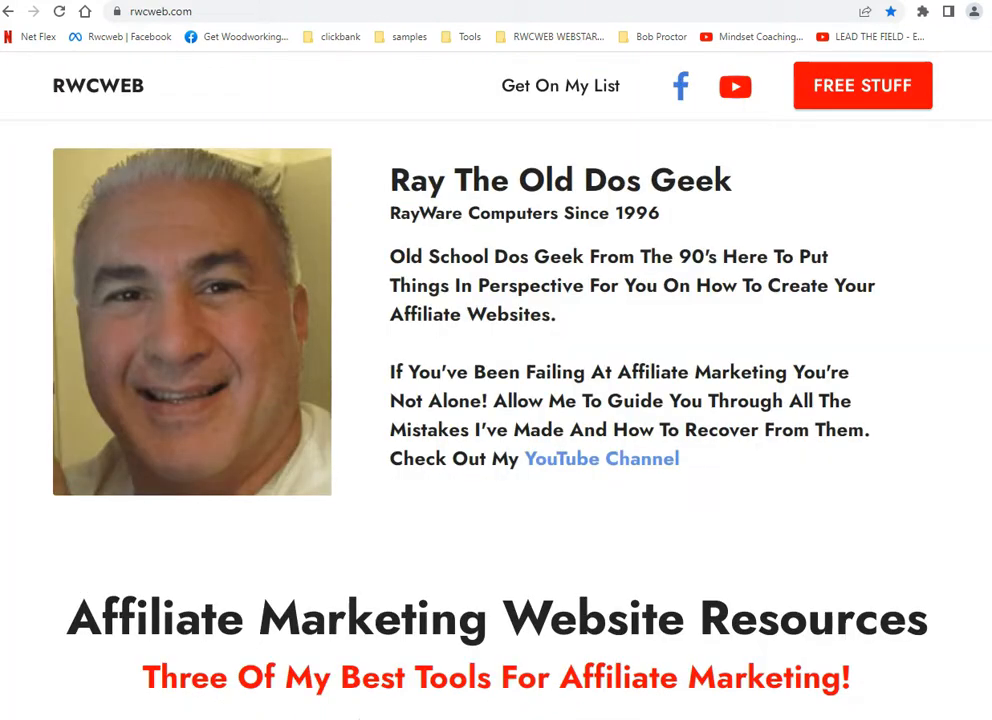
pyautogui.hotkey('ctrl', 'Tab')
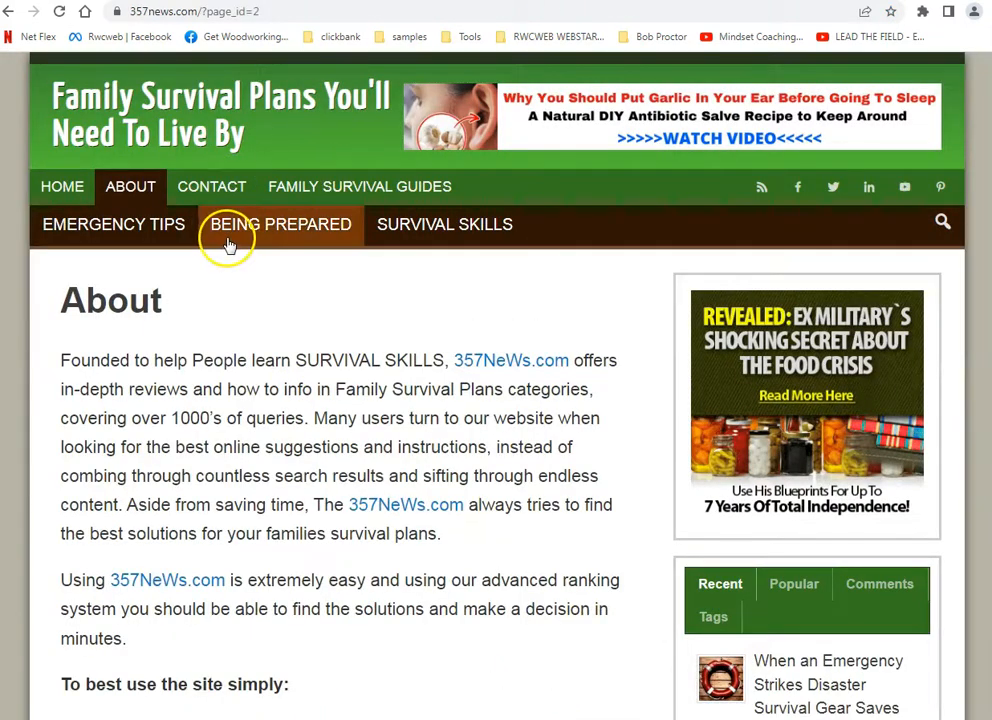
pyautogui.click(48, 189)
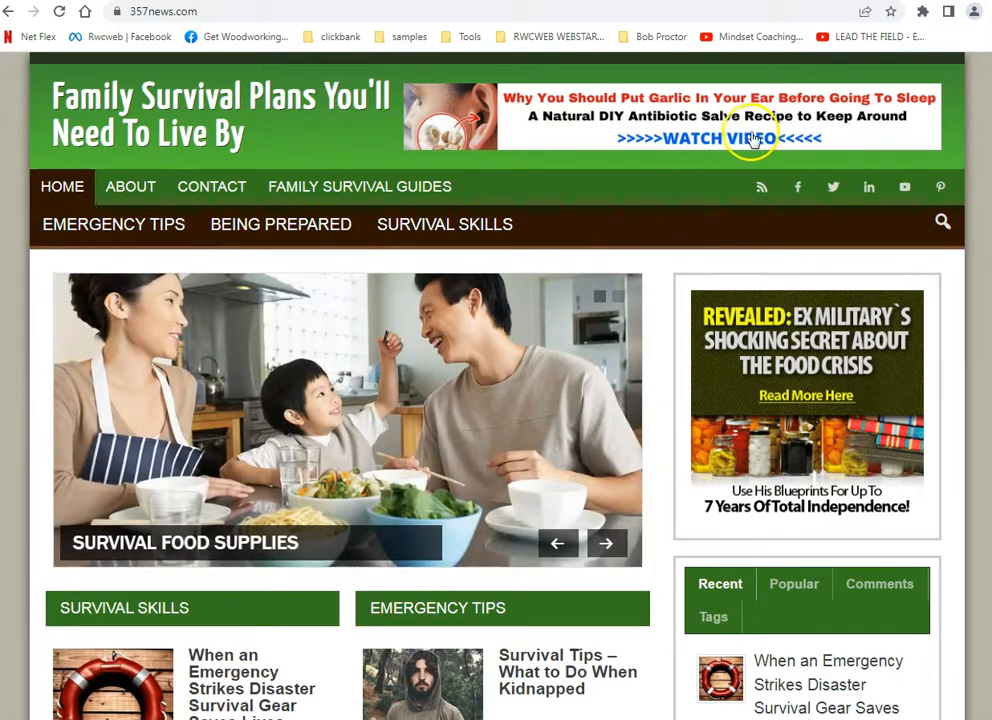
# Open a new Google page, look through the full list of Google apps and open More from Google
pyautogui.hotkey('ctrl', 't')
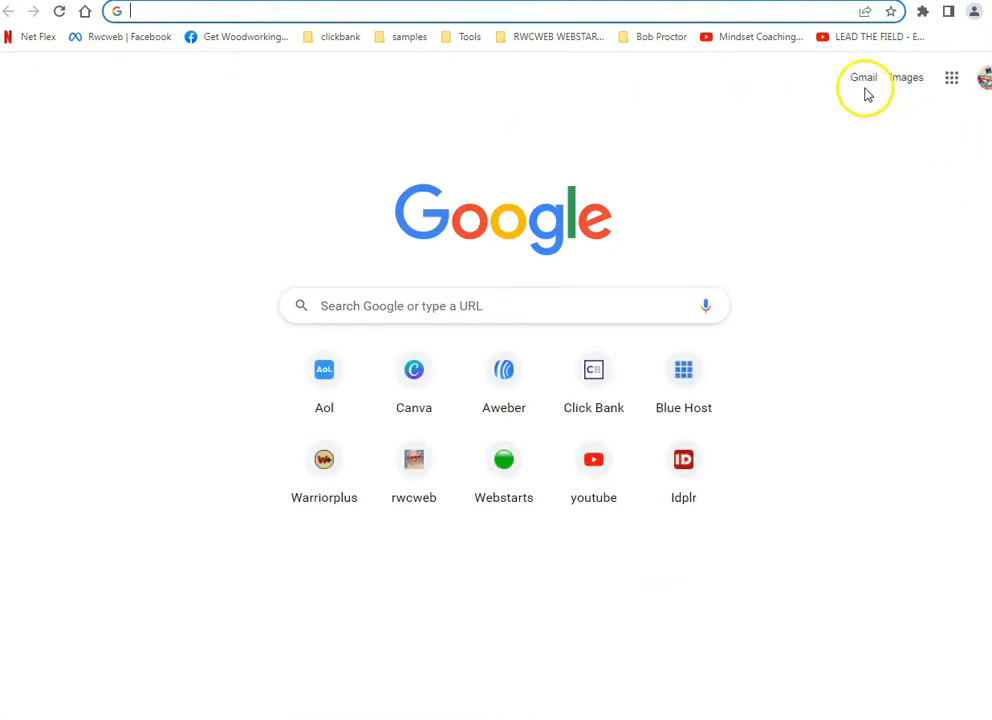
pyautogui.click(958, 80)
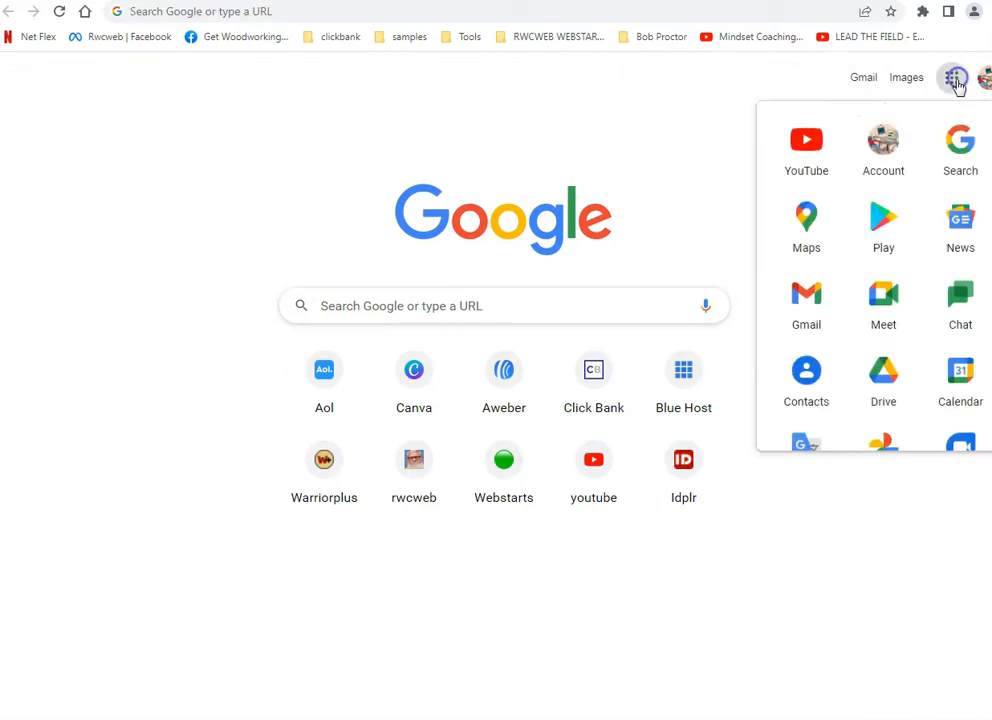
pyautogui.scroll(-3, 845, 288)
pyautogui.scroll(-5, 842, 294)
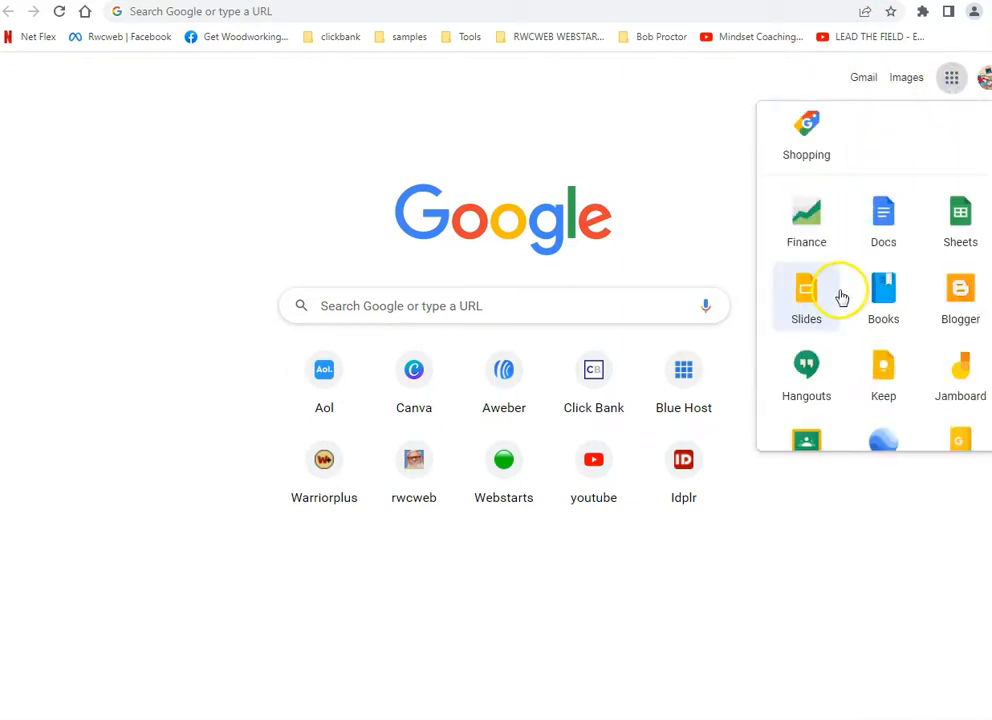
pyautogui.scroll(1, 842, 293)
pyautogui.scroll(5, 842, 291)
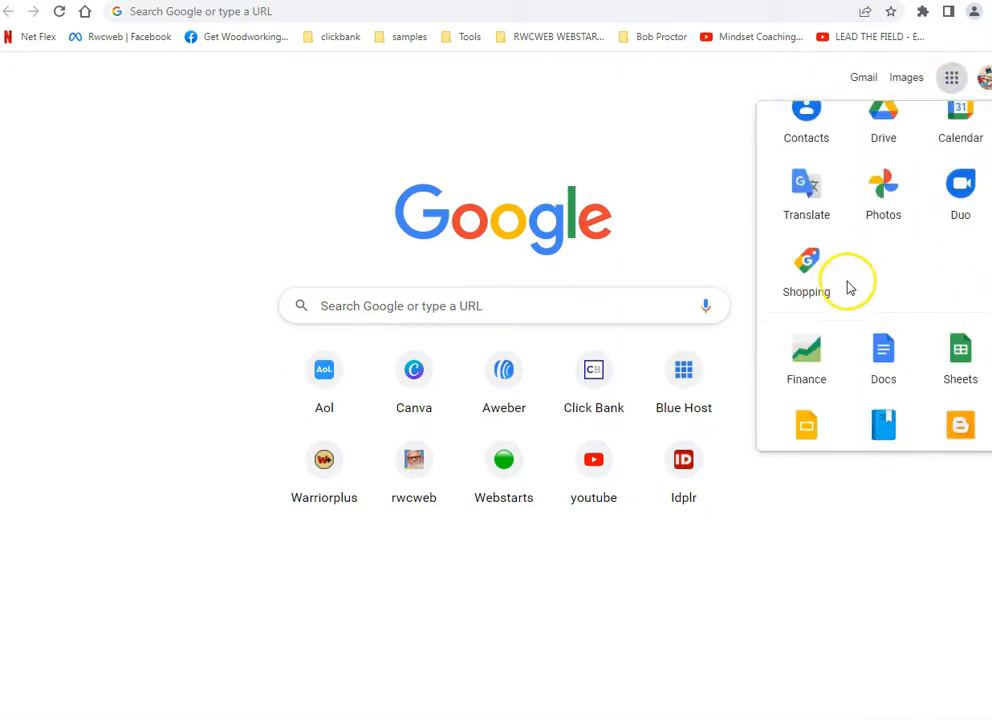
pyautogui.scroll(-4, 845, 291)
pyautogui.scroll(-3, 845, 291)
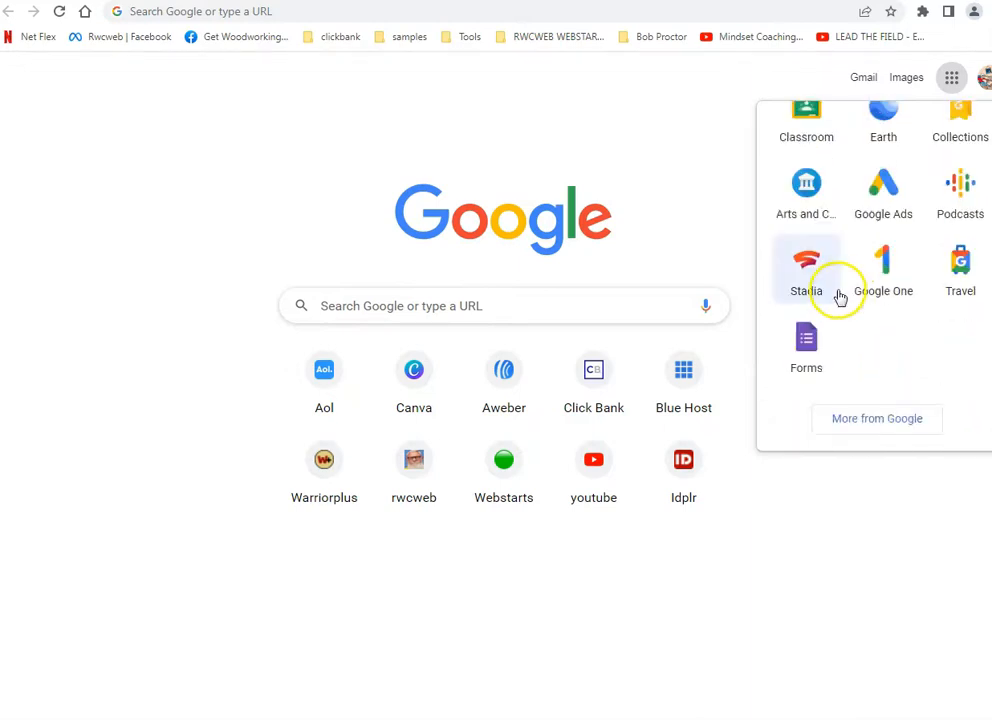
pyautogui.click(842, 421)
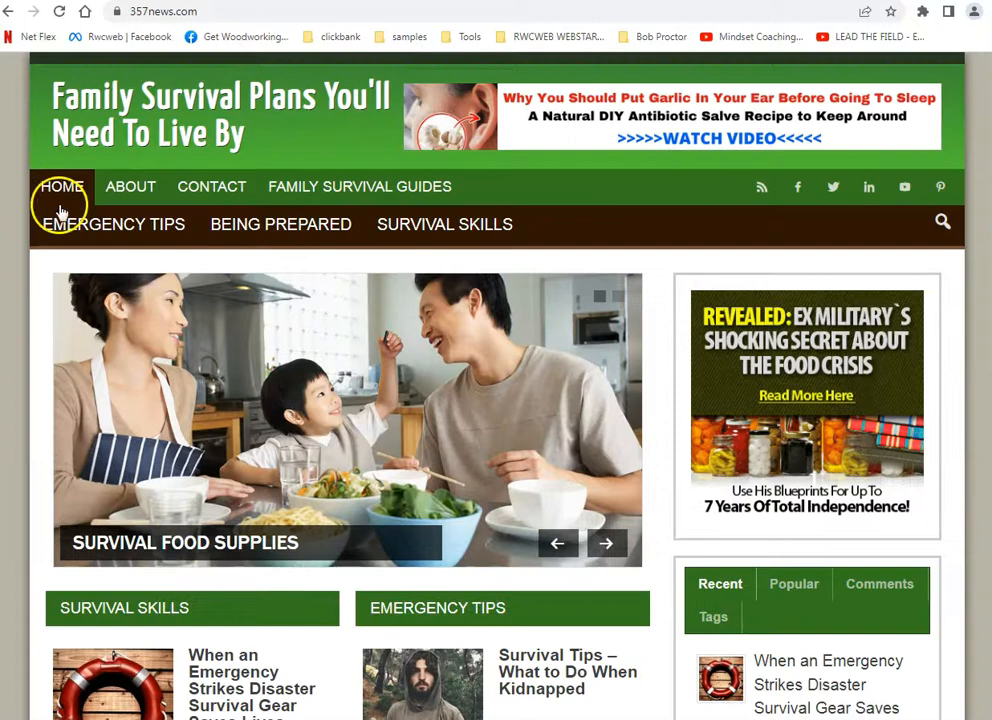
# Look over the 357news.com home page, and view the list of signed-in accounts on the Google start page
pyautogui.scroll(-3, 70, 225)
pyautogui.scroll(3, 80, 255)
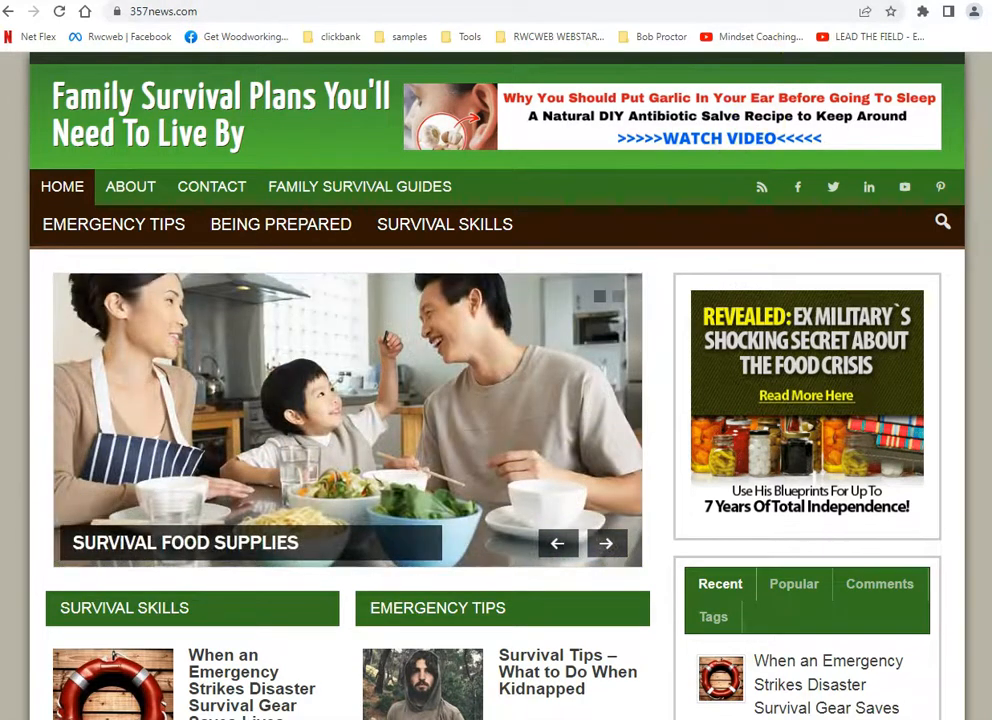
pyautogui.click(800, 1)
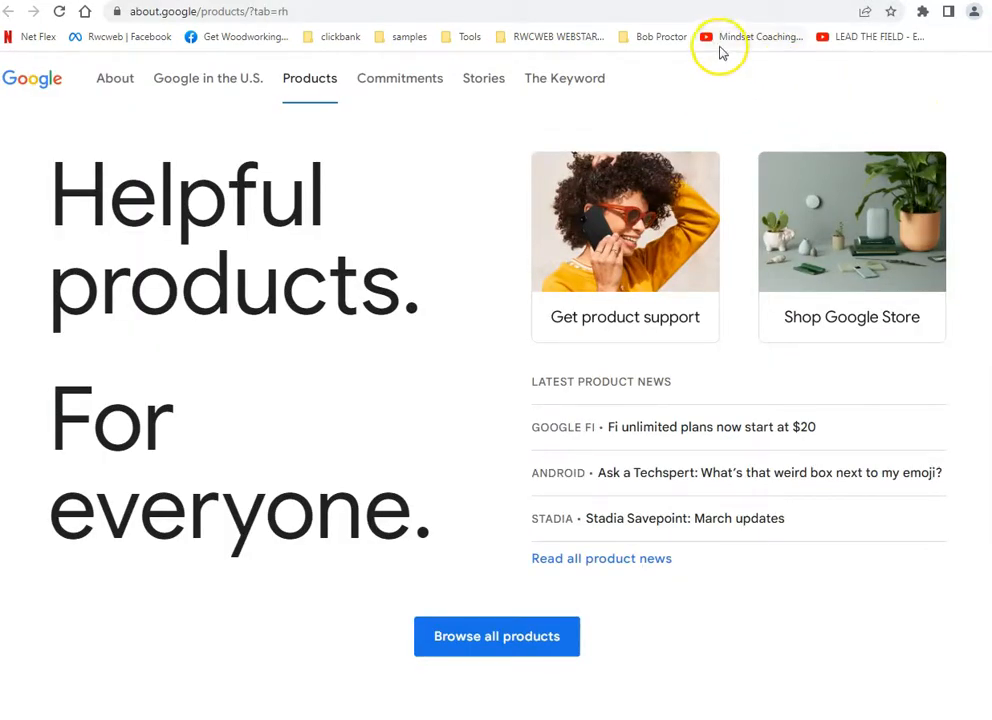
pyautogui.click(84, 11)
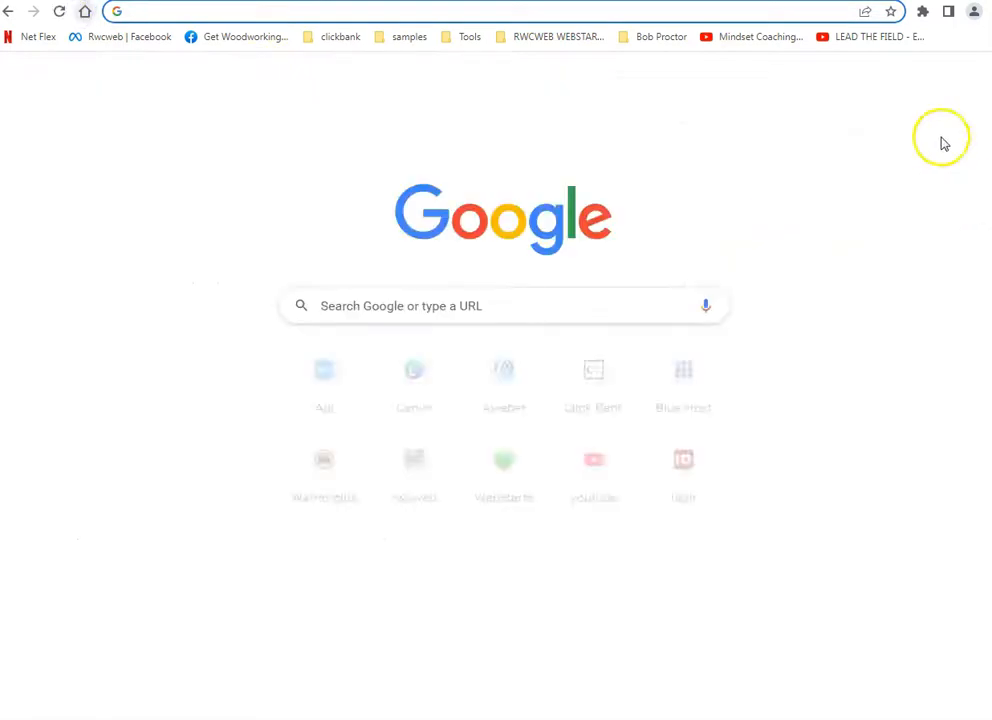
pyautogui.click(981, 79)
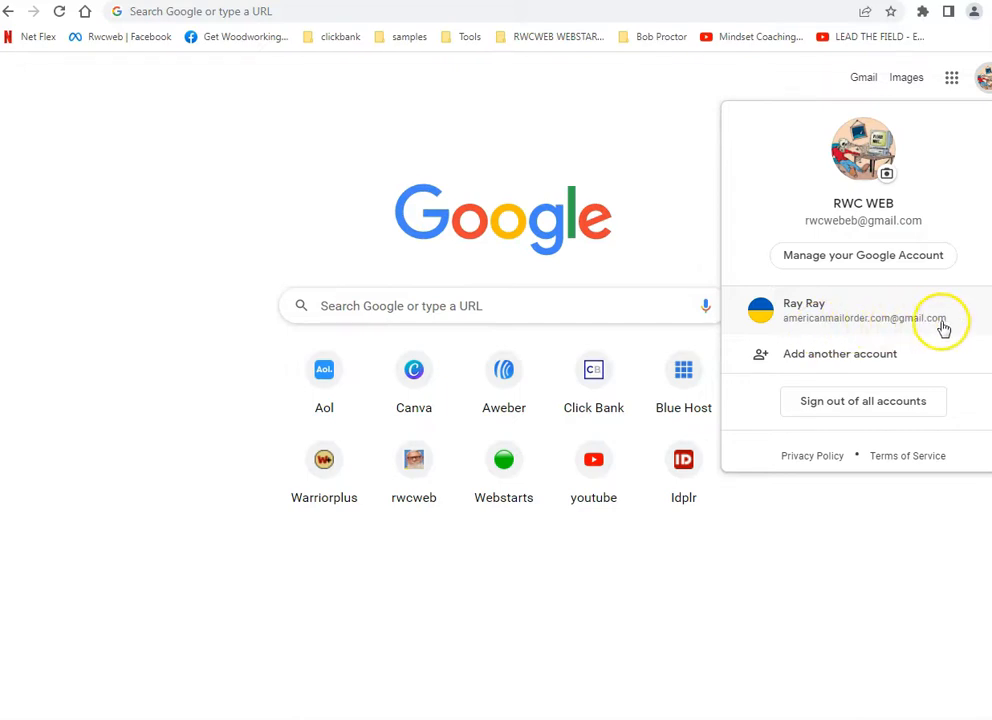
pyautogui.click(658, 250)
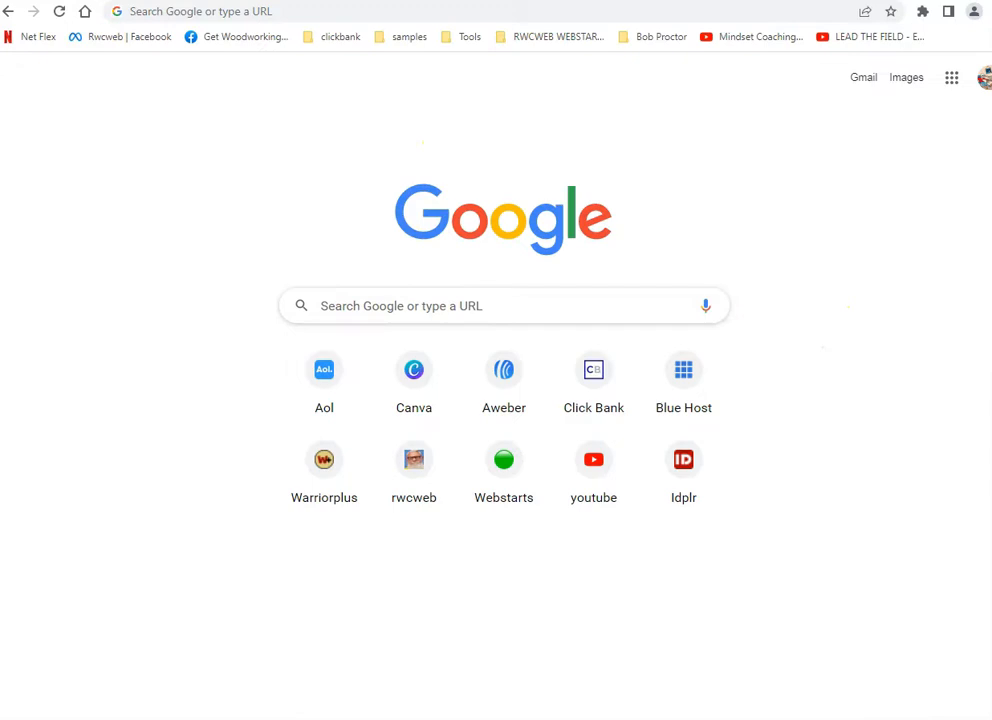
# Switch to the Bluehost dashboard and examine the domains listed under Email & Office, including those with no email assigned
pyautogui.click(56, 1)
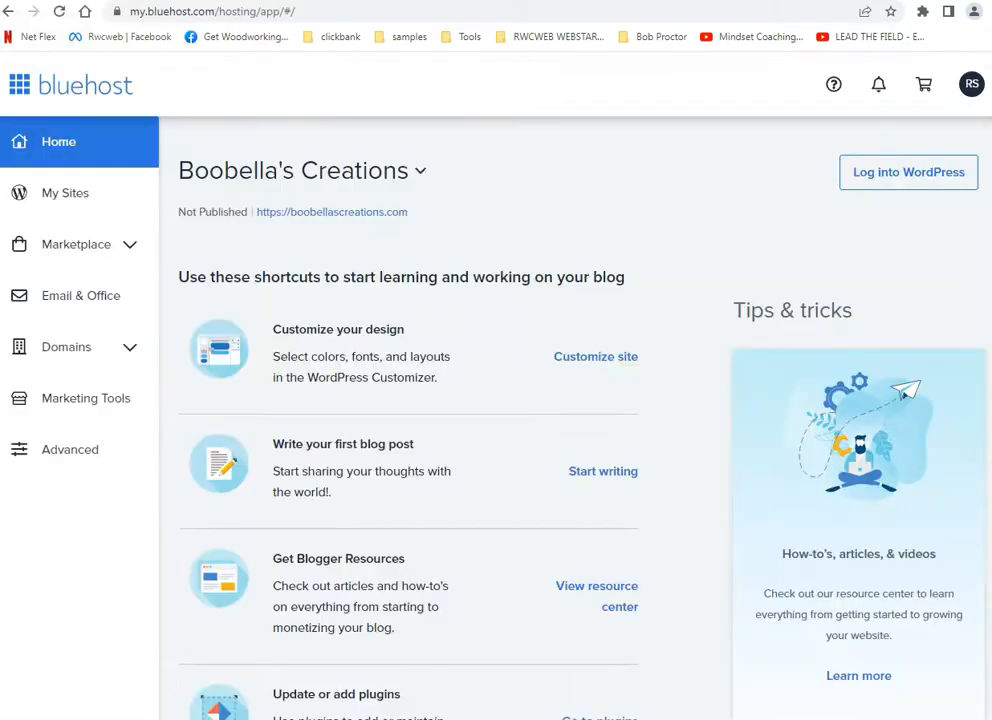
pyautogui.click(84, 292)
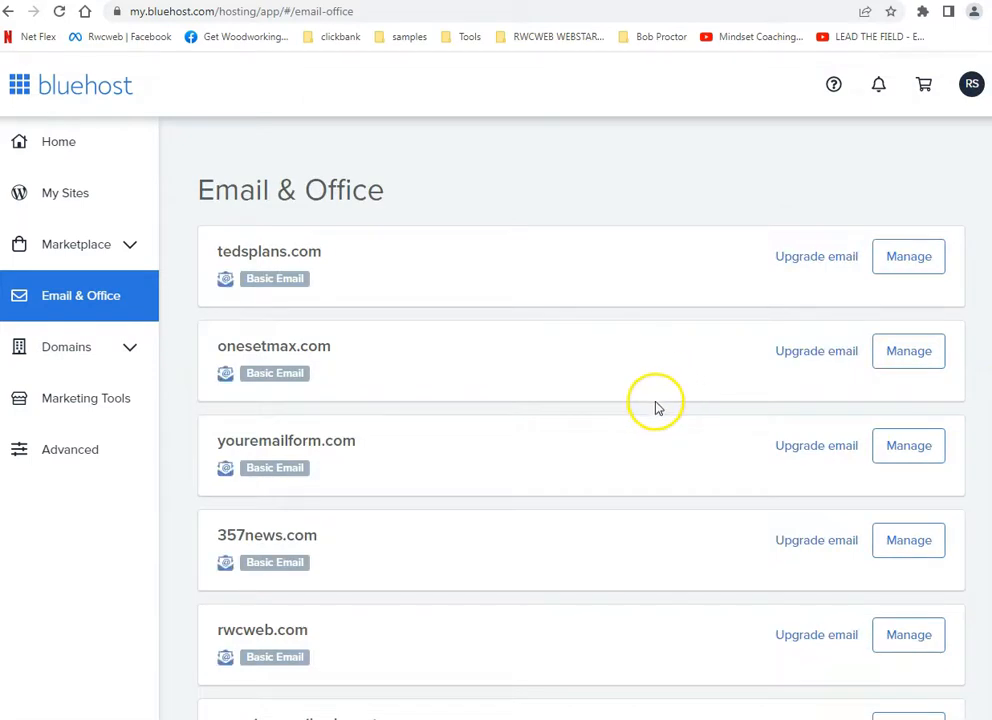
pyautogui.scroll(-5, 652, 412)
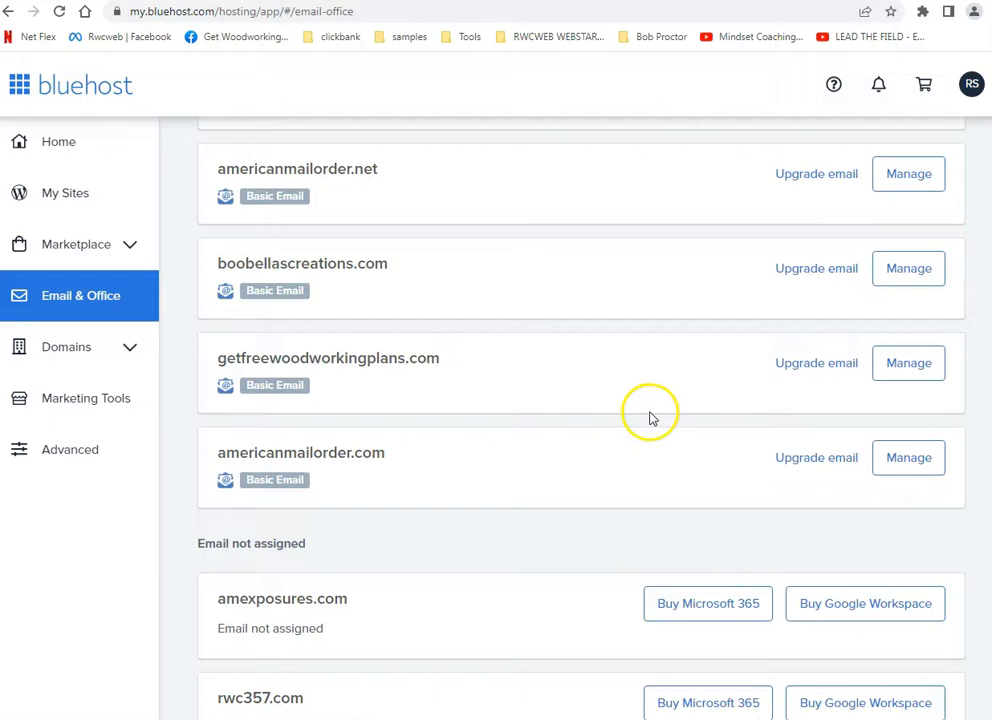
pyautogui.scroll(5, 622, 432)
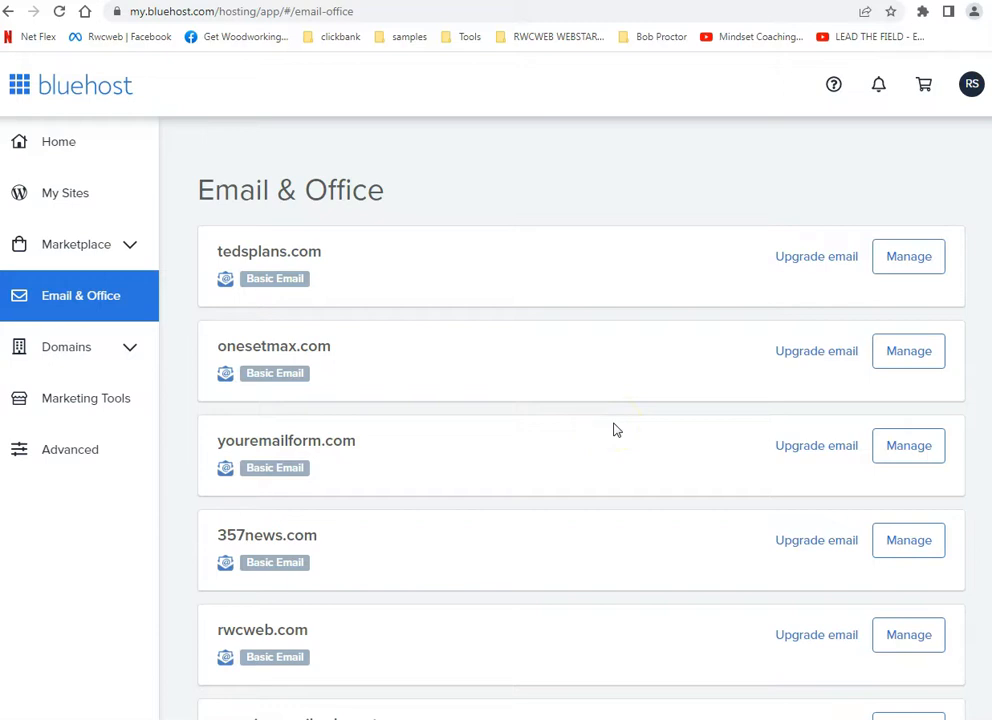
pyautogui.scroll(-5, 620, 352)
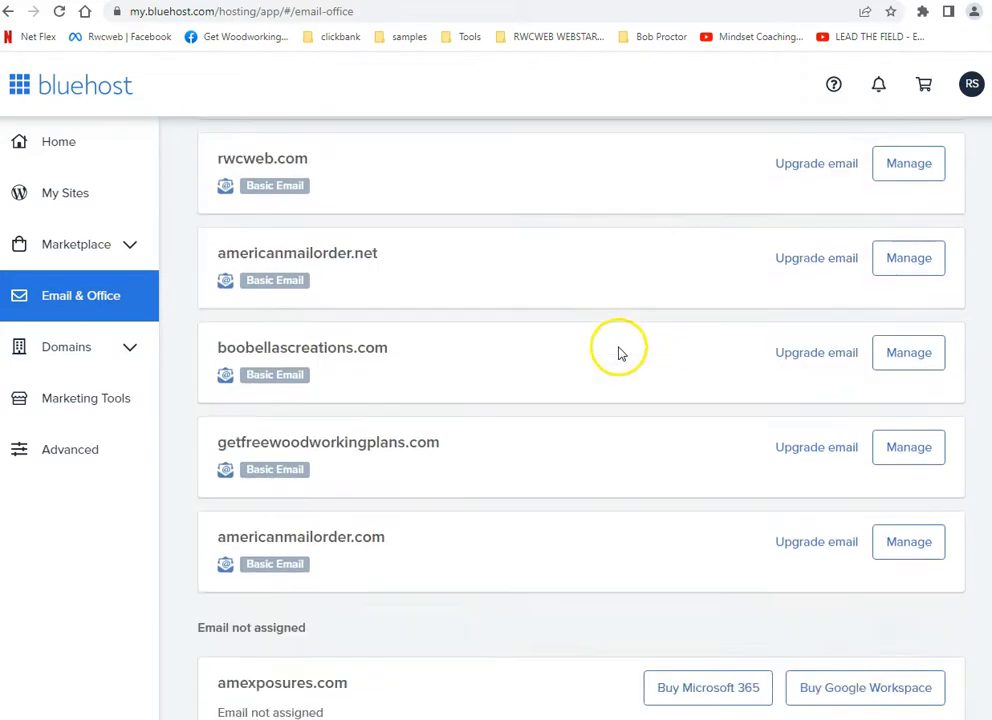
pyautogui.scroll(5, 620, 352)
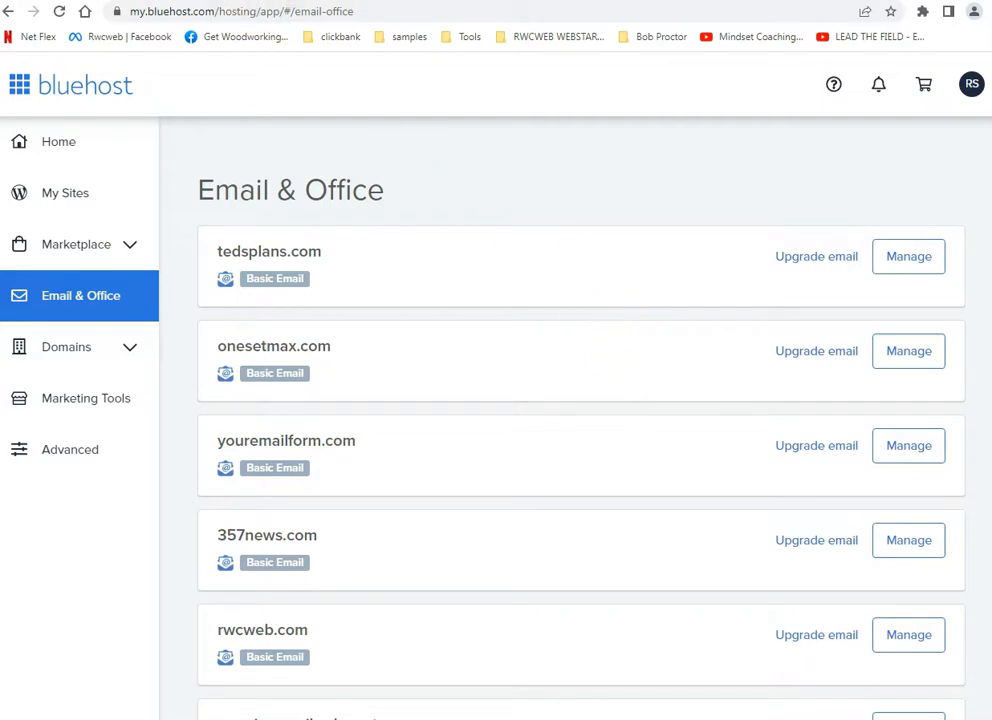
pyautogui.click(200, 36)
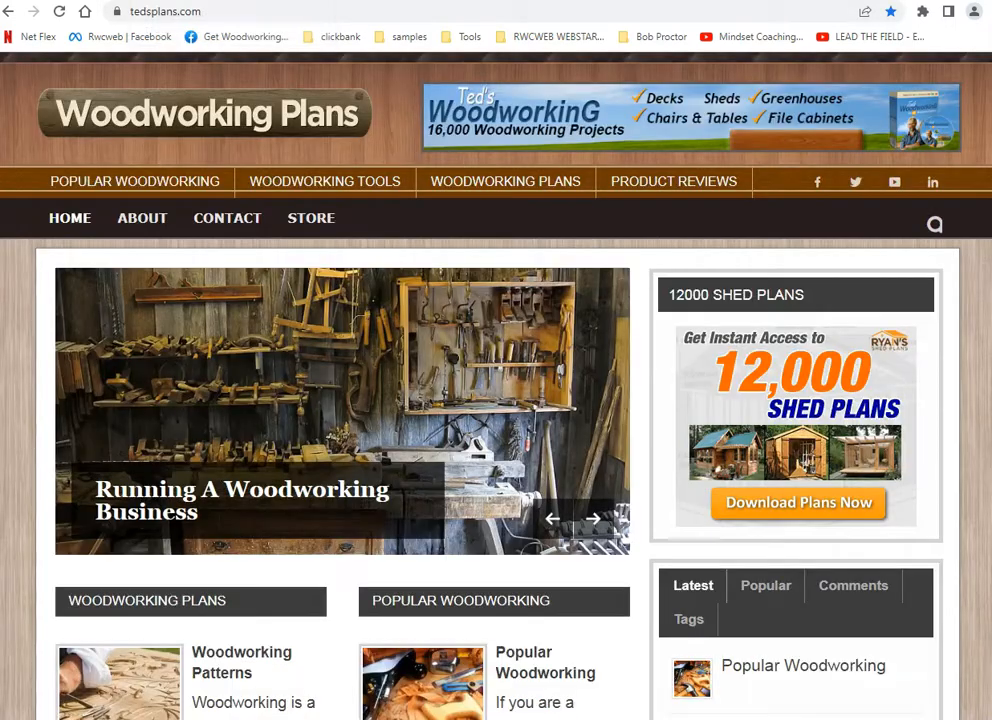
pyautogui.doubleClick(159, 12)
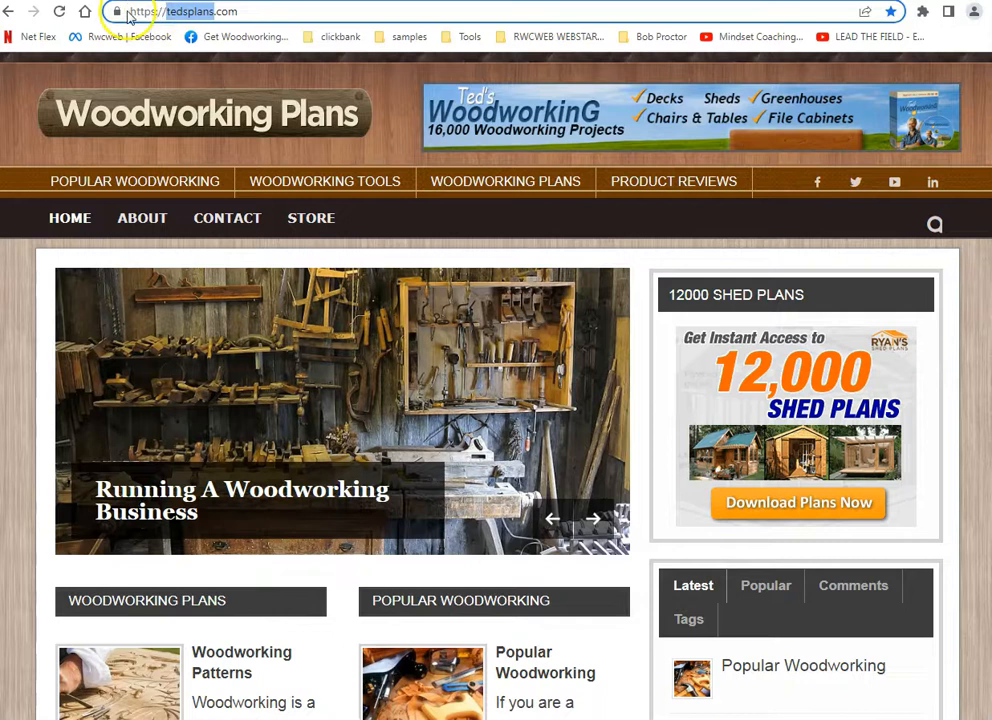
pyautogui.click(118, 11)
pyautogui.click(163, 9)
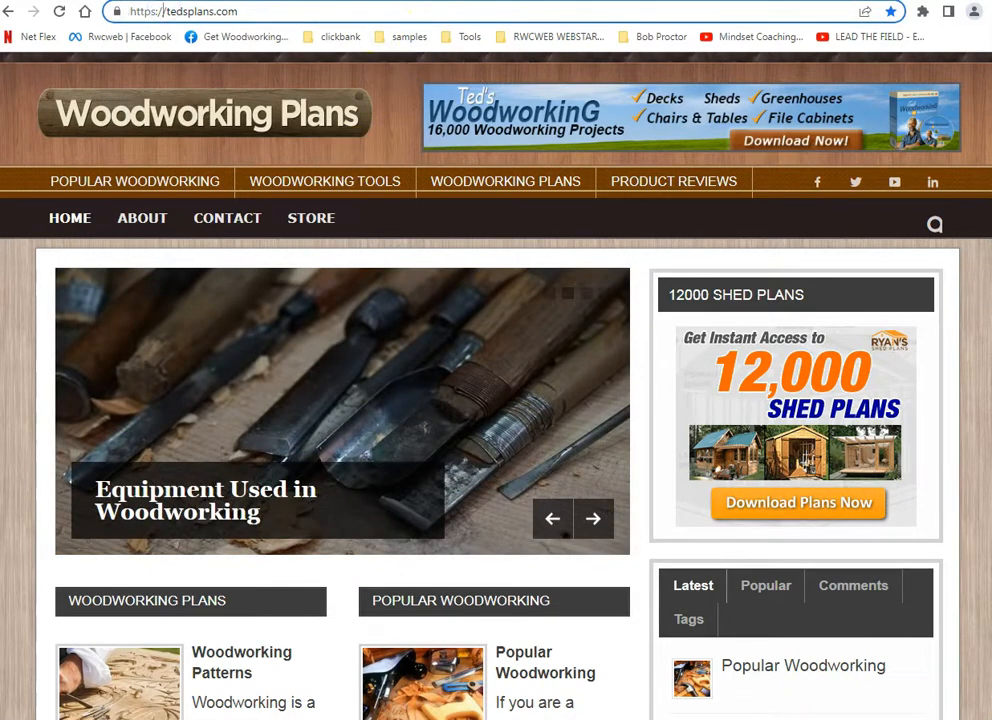
# Search Google for "search console" in a new page and open the Google Search Console overview for 357news.com
pyautogui.hotkey('ctrl', 't')
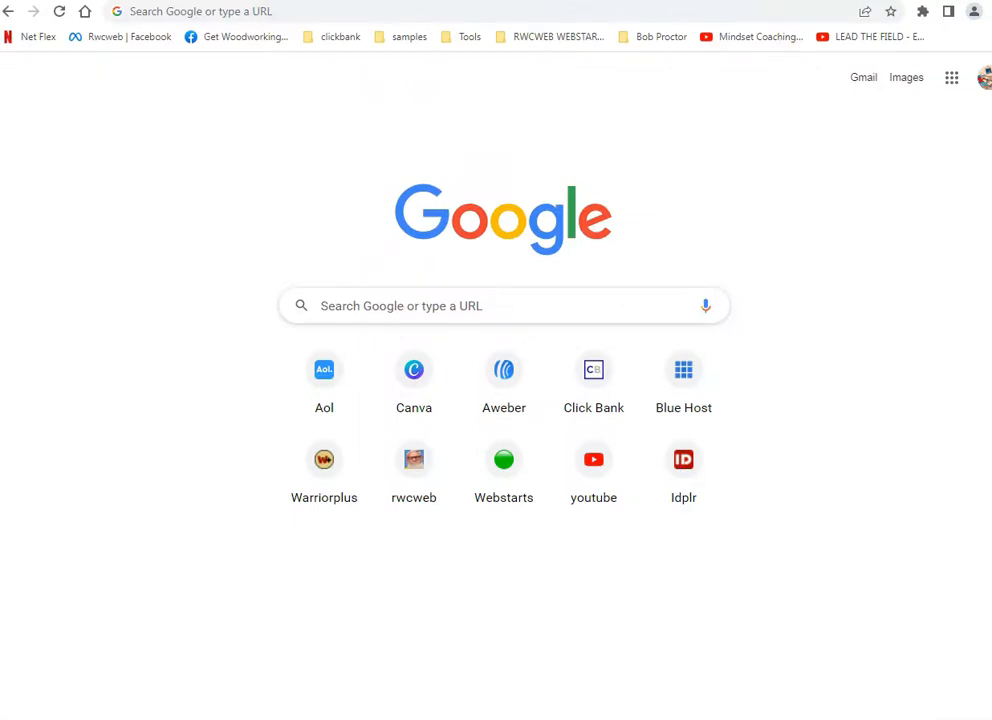
pyautogui.click(518, 18)
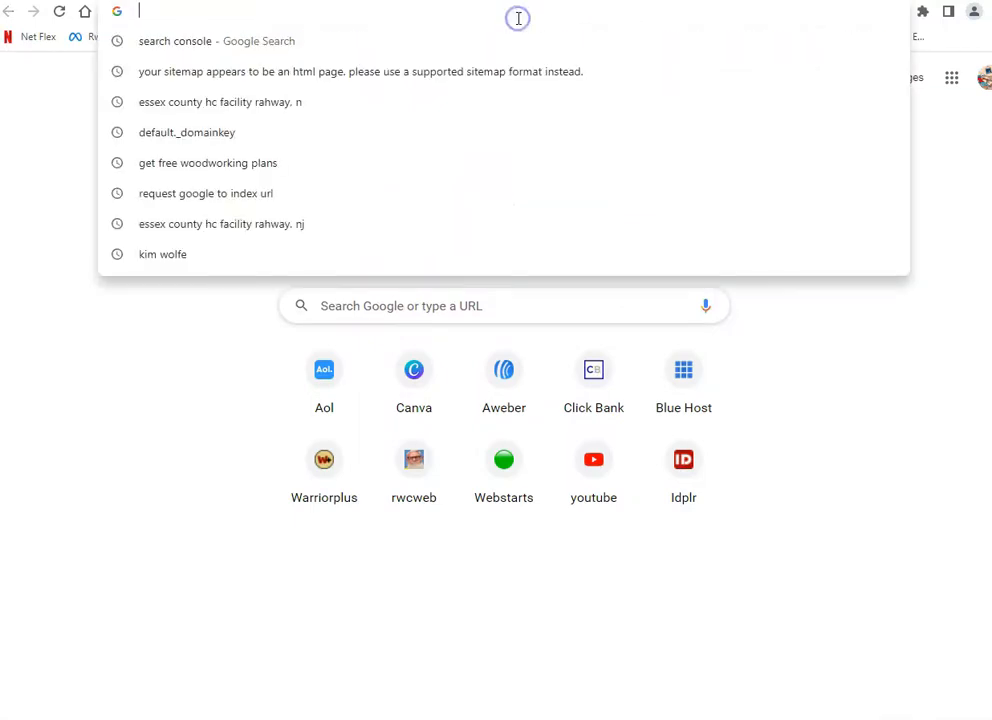
pyautogui.click(160, 46)
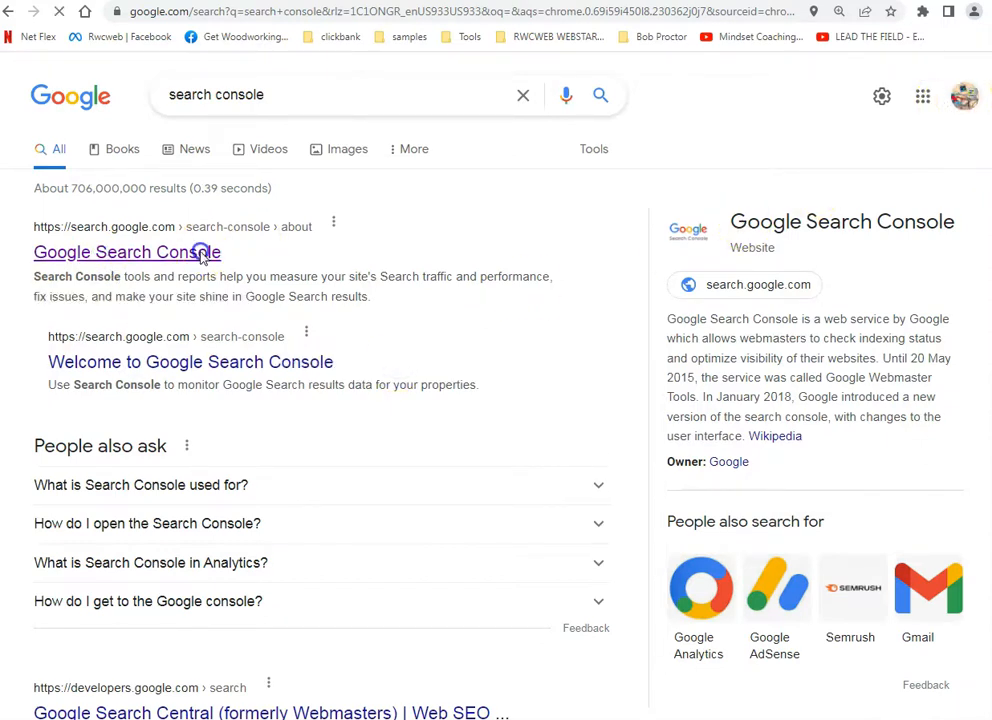
pyautogui.click(133, 463)
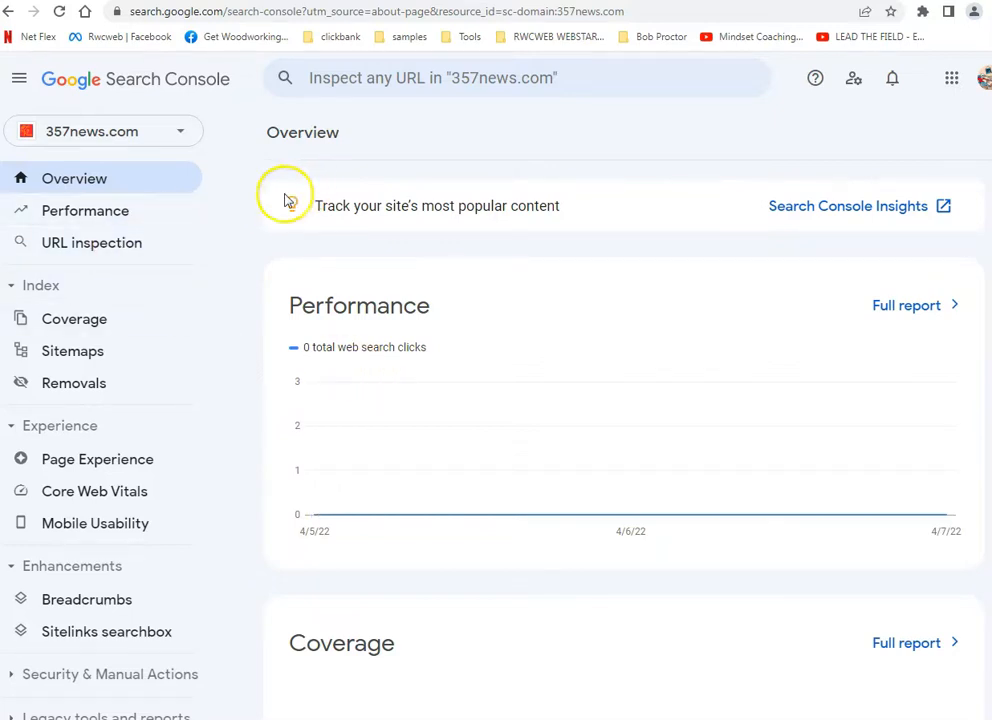
# Start adding a new property in Search Console and copy the domain tedsplans.com from the site's address
pyautogui.click(178, 133)
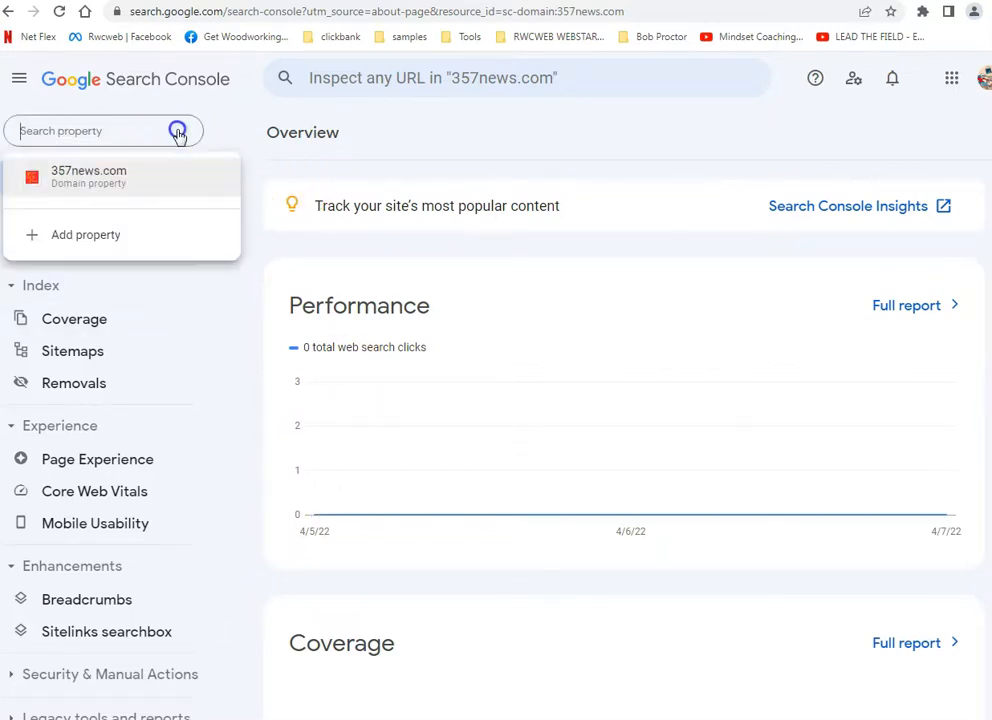
pyautogui.click(82, 240)
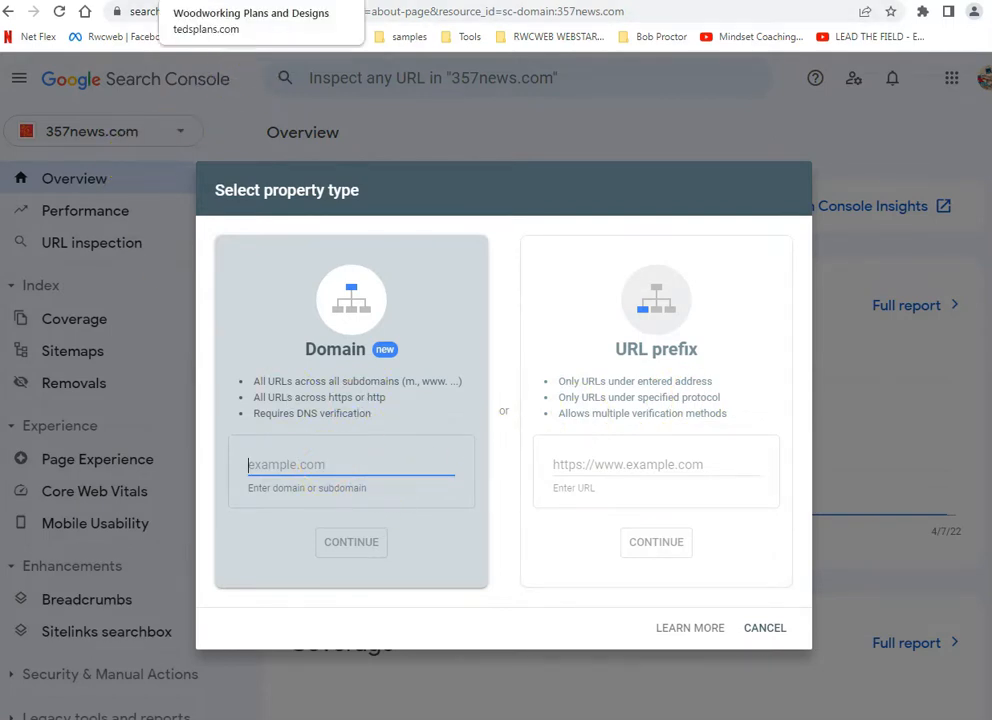
pyautogui.click(245, 36)
pyautogui.moveTo(165, 12); pyautogui.dragTo(266, 16)
pyautogui.hotkey('ctrl', 'c')
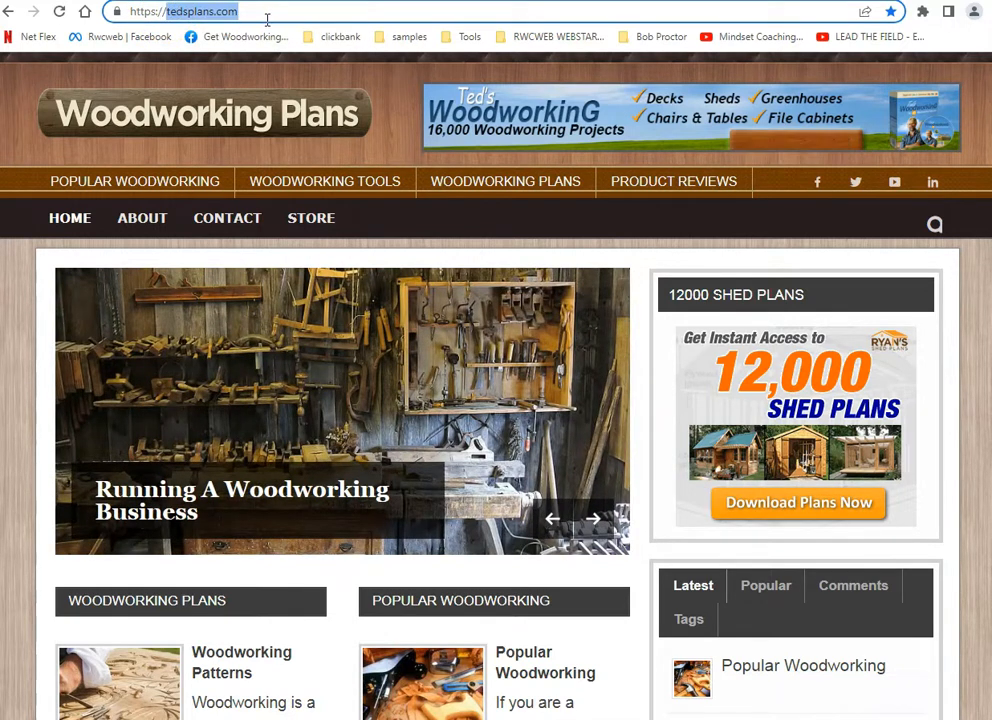
# Pin the open rwcweb.com page in the browser and bring up the 357news.com site
pyautogui.click(212, 0)
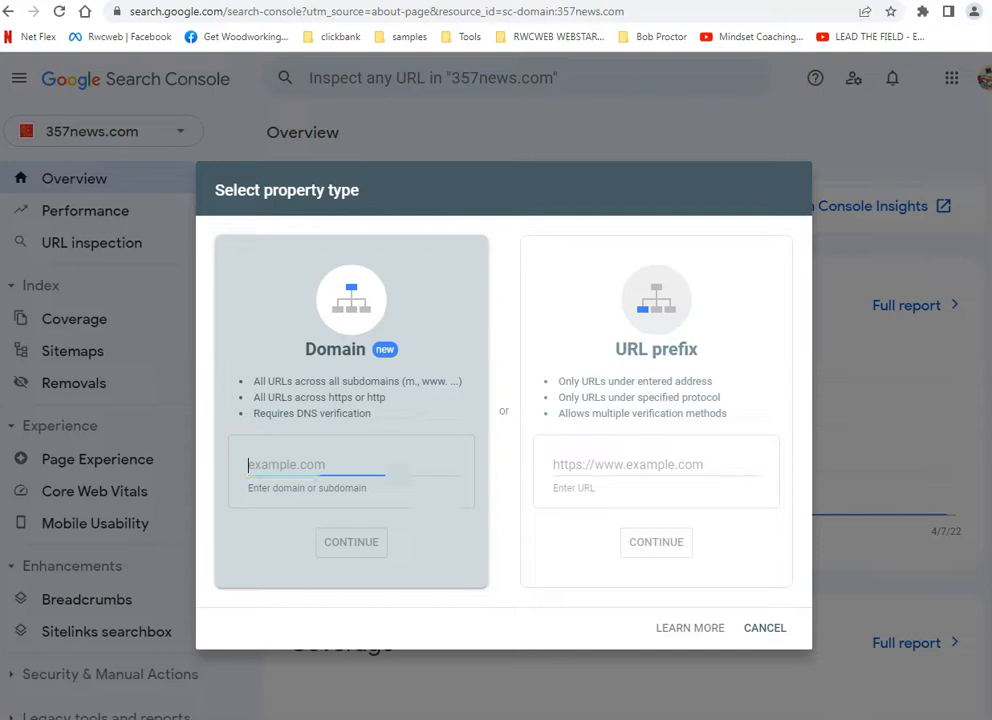
pyautogui.click(421, 0)
pyautogui.rightClick(421, 0)
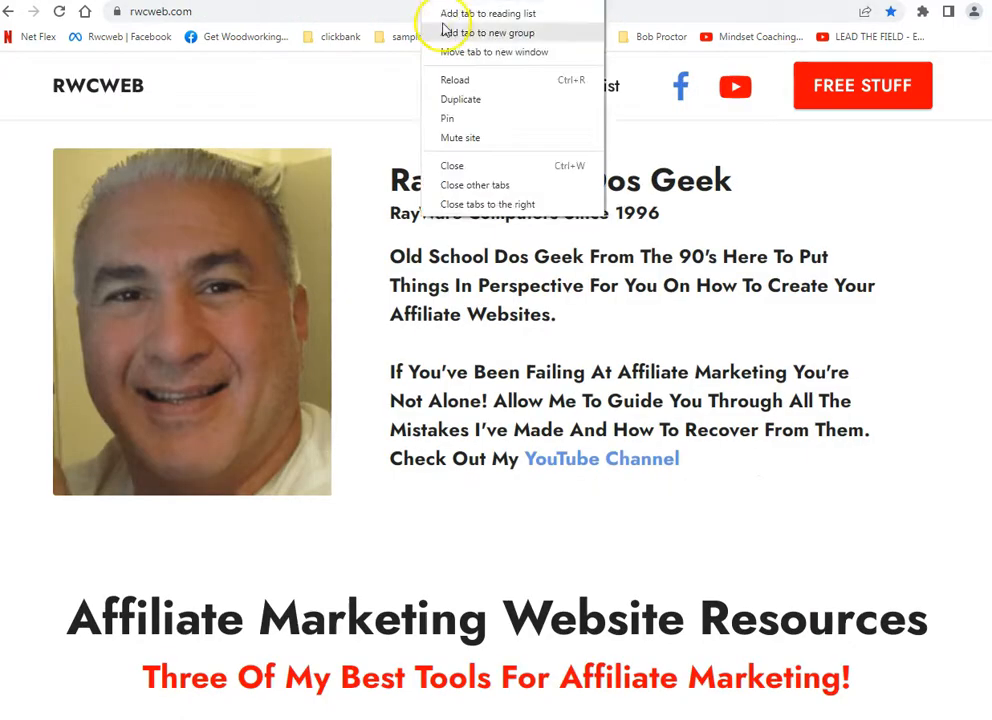
pyautogui.click(466, 116)
pyautogui.click(375, 0)
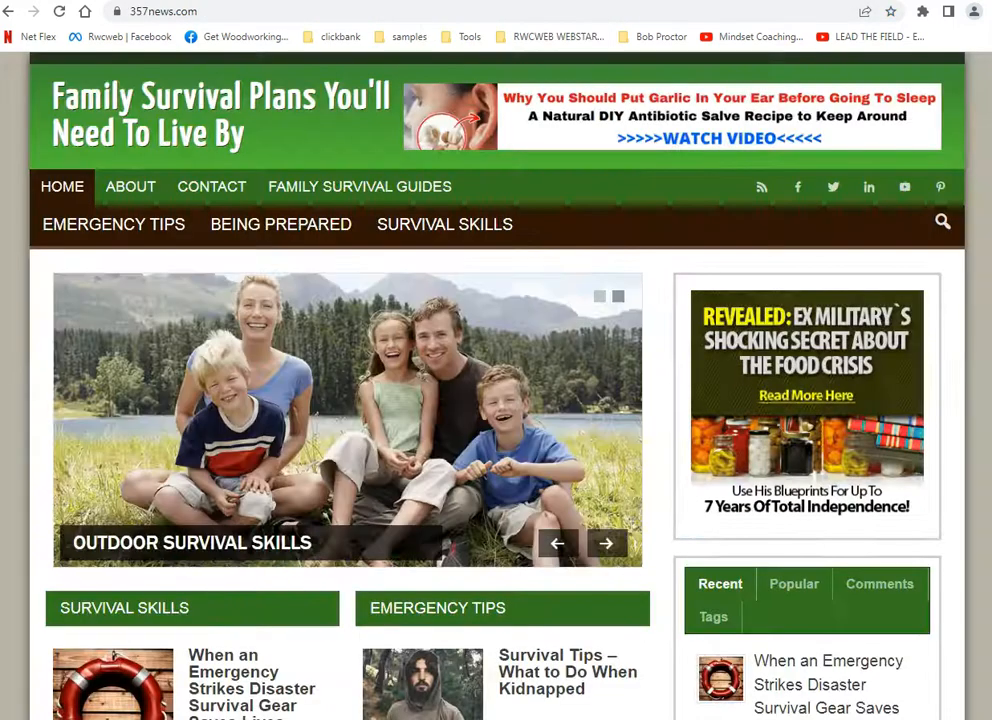
pyautogui.rightClick(490, 0)
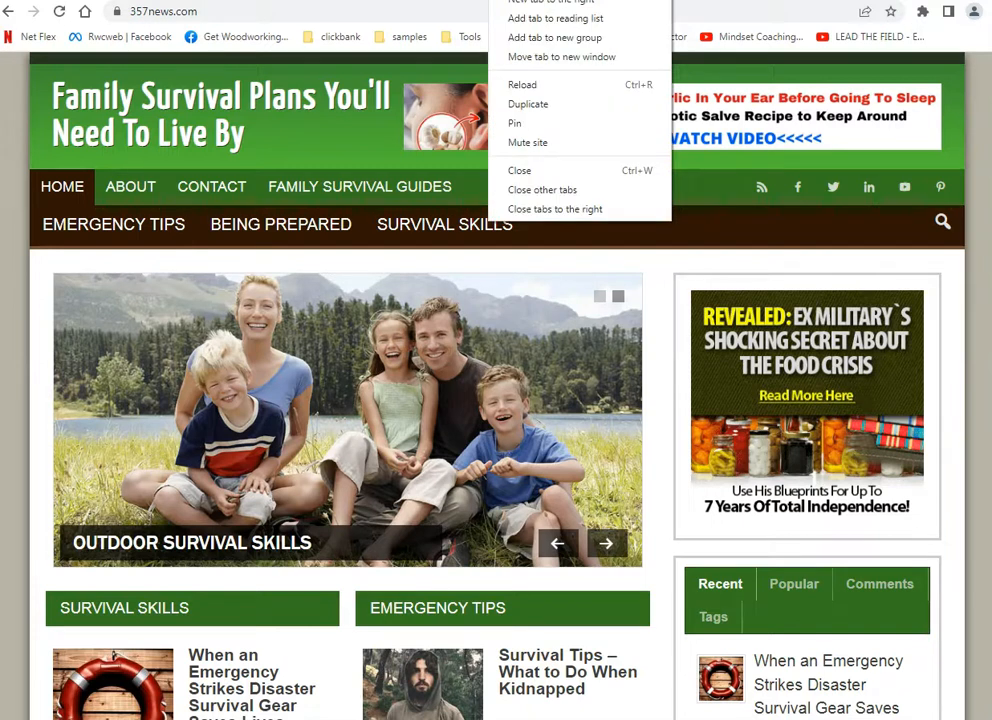
# Return to Search Console and submit tedsplans.com as a Domain property
pyautogui.click(556, 0)
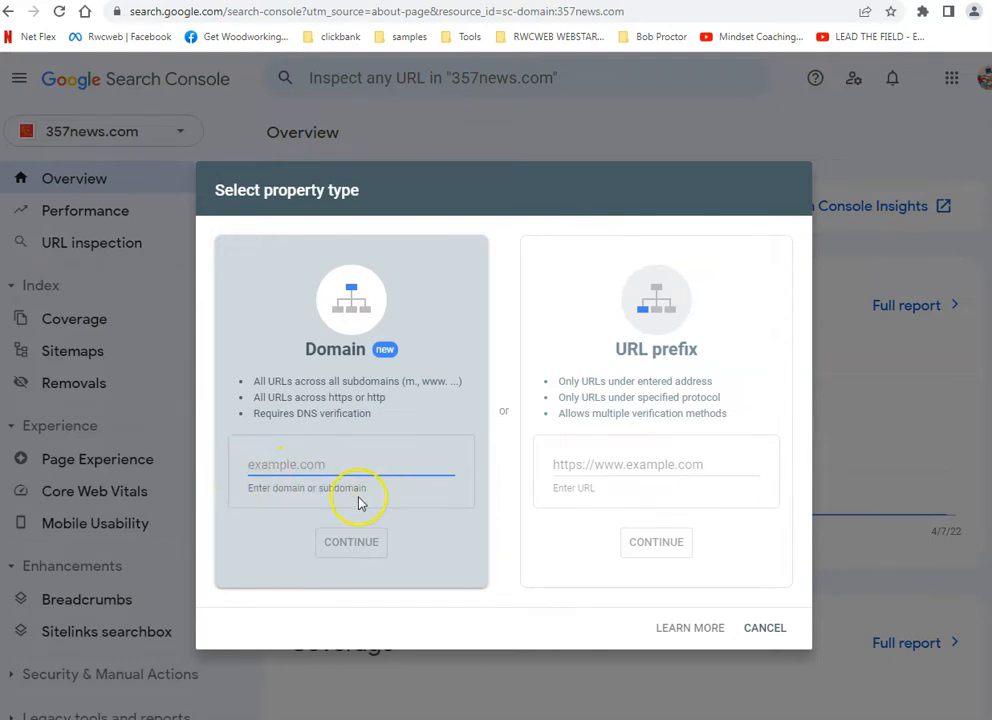
pyautogui.hotkey('ctrl', 'v')
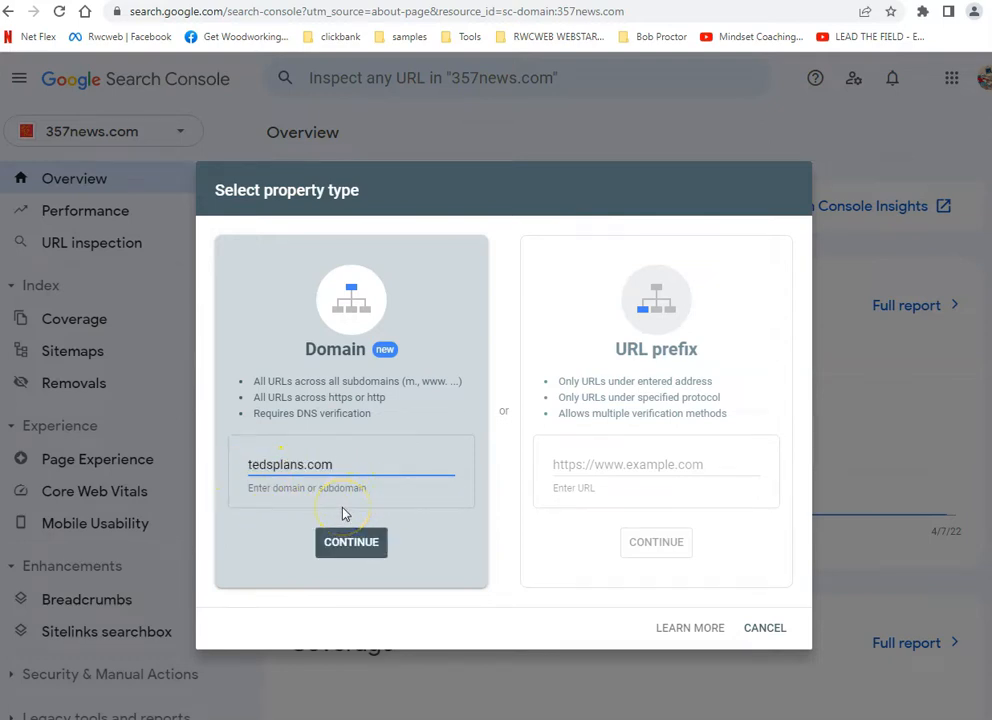
pyautogui.click(349, 542)
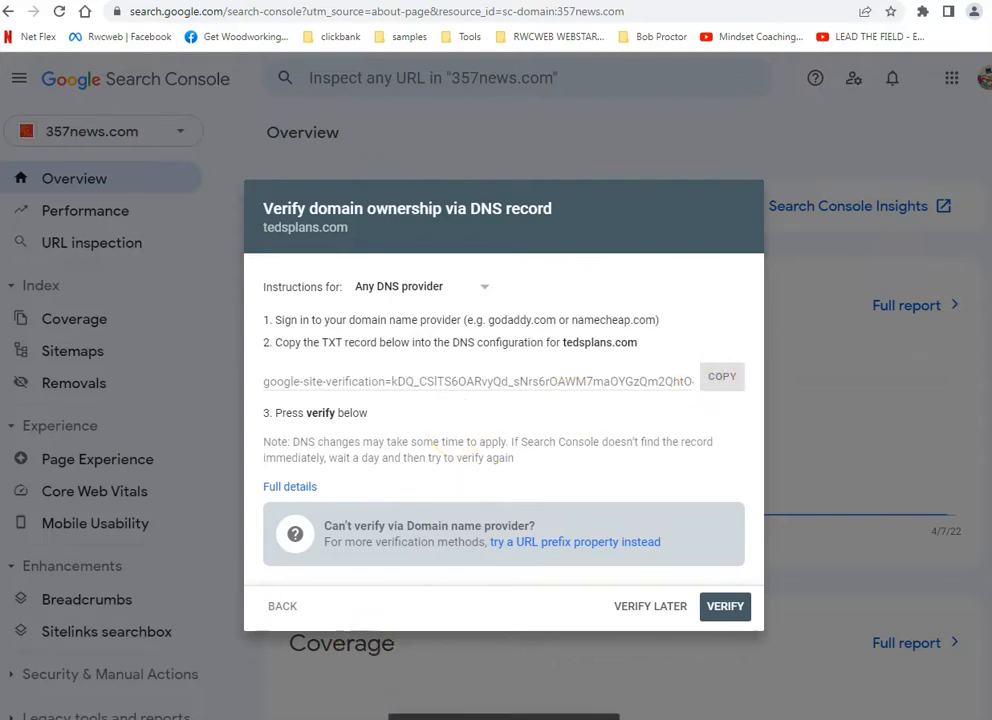
# Switch to a blank Notepad document, paste the copied google-site-verification record into it and return to Search Console
pyautogui.rightClick(485, 718)
pyautogui.click(485, 698)
pyautogui.rightClick(398, 459)
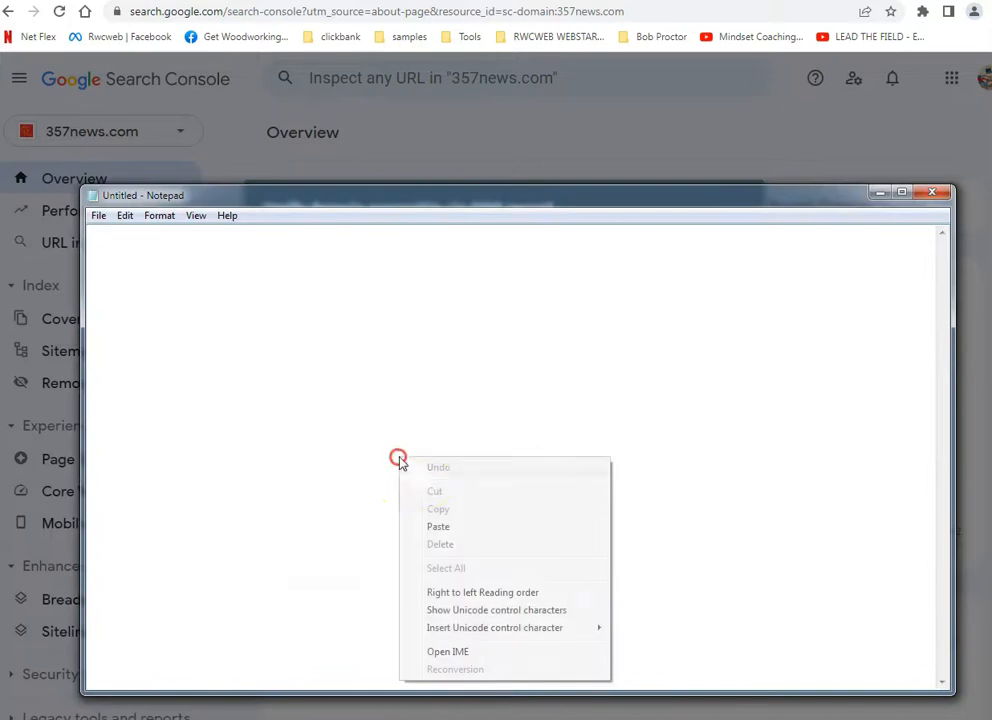
pyautogui.click(421, 525)
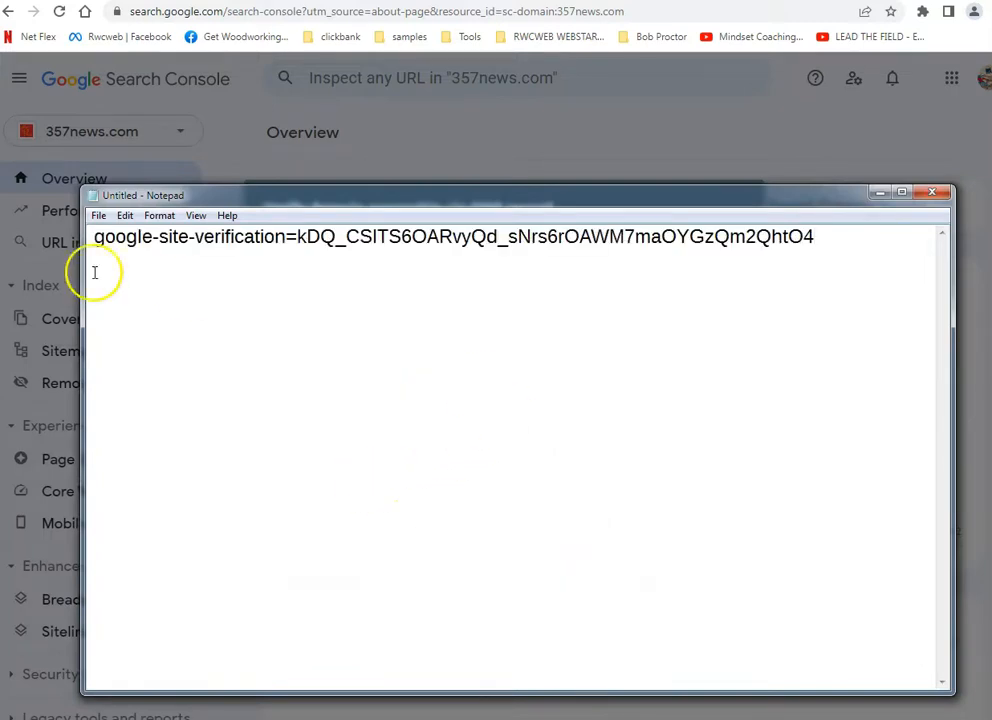
pyautogui.click(537, 157)
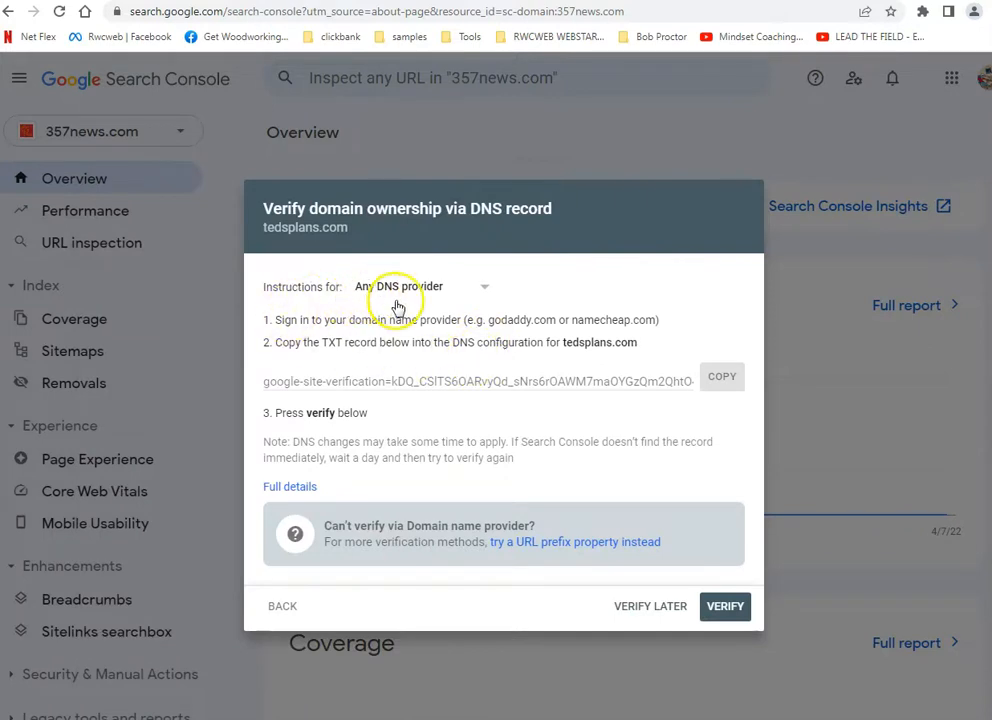
# Look through the DNS providers offered for the verification instructions, leaving Any DNS provider selected
pyautogui.click(486, 289)
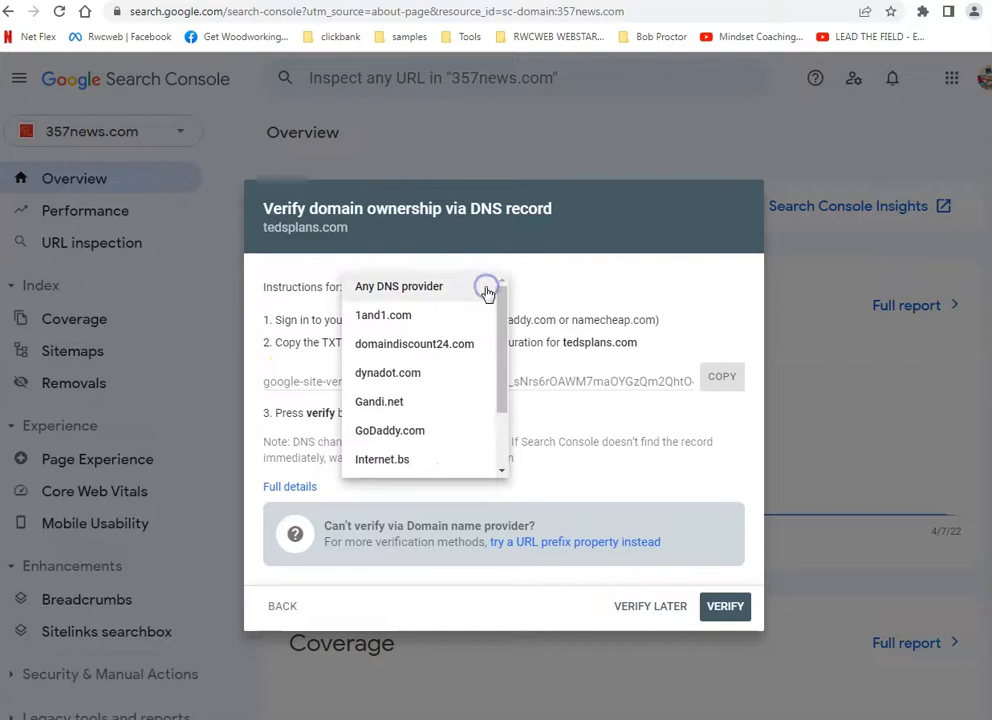
pyautogui.scroll(-2, 438, 381)
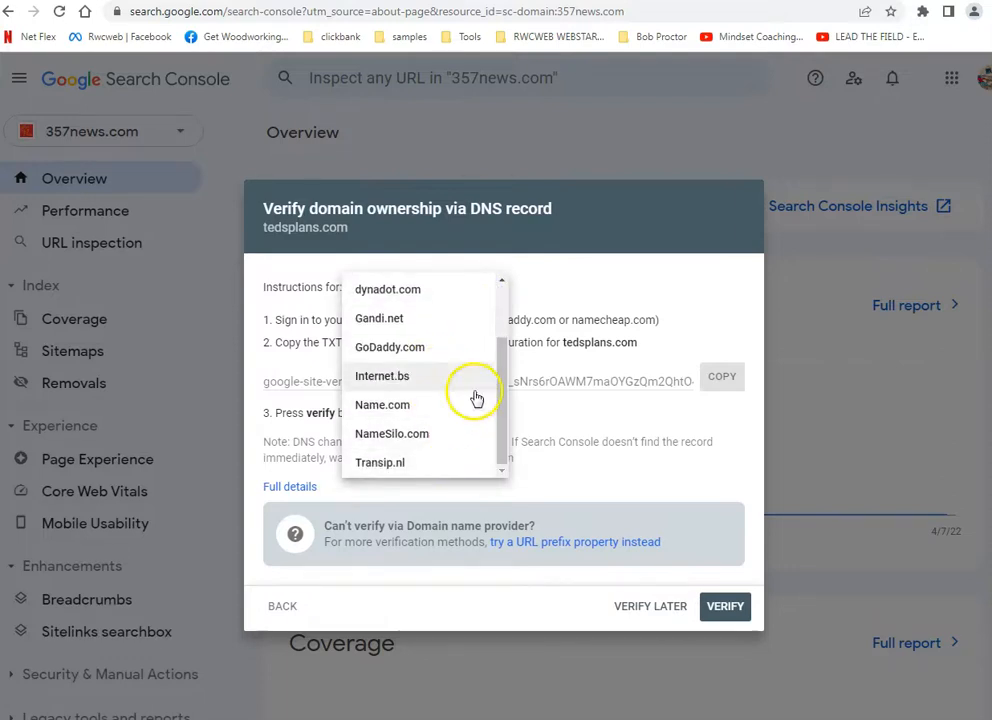
pyautogui.scroll(2, 478, 393)
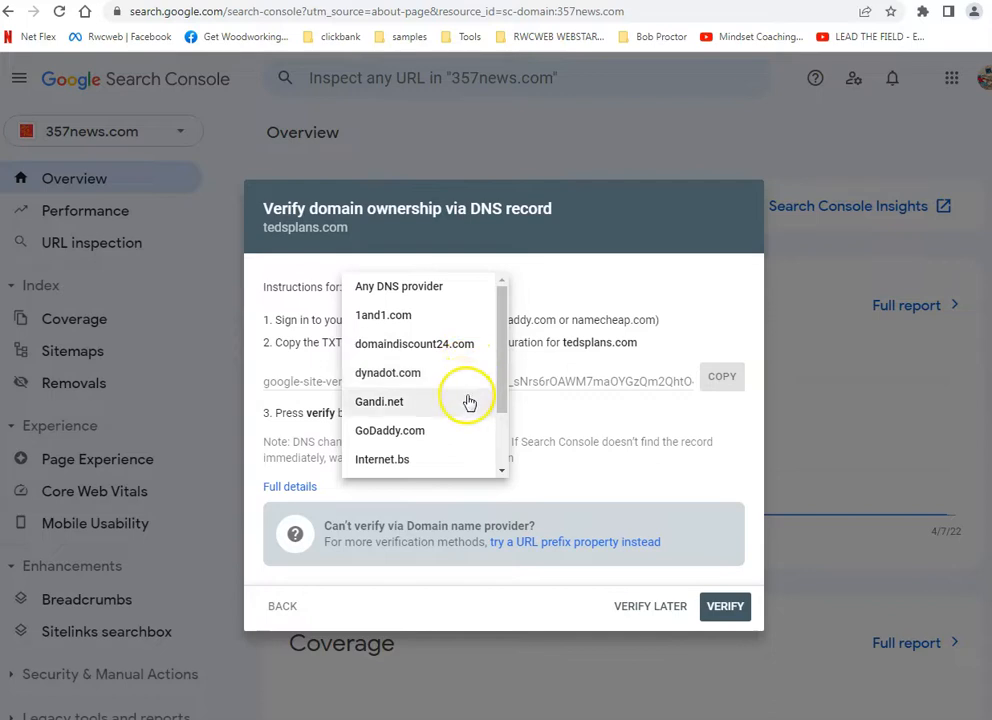
pyautogui.scroll(-2, 463, 400)
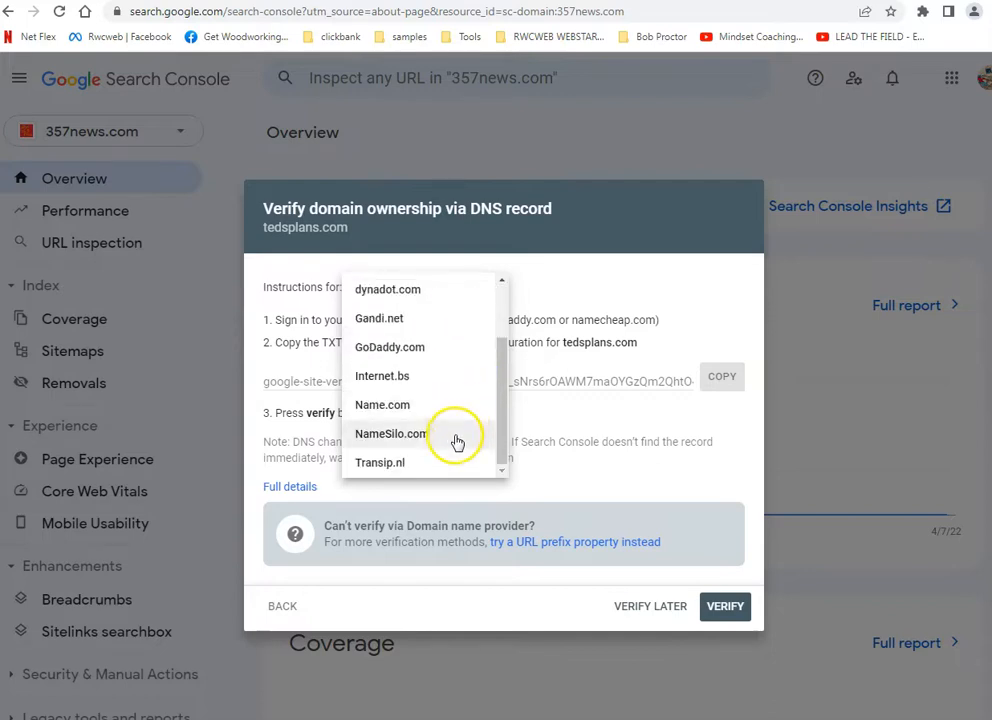
pyautogui.scroll(3, 455, 450)
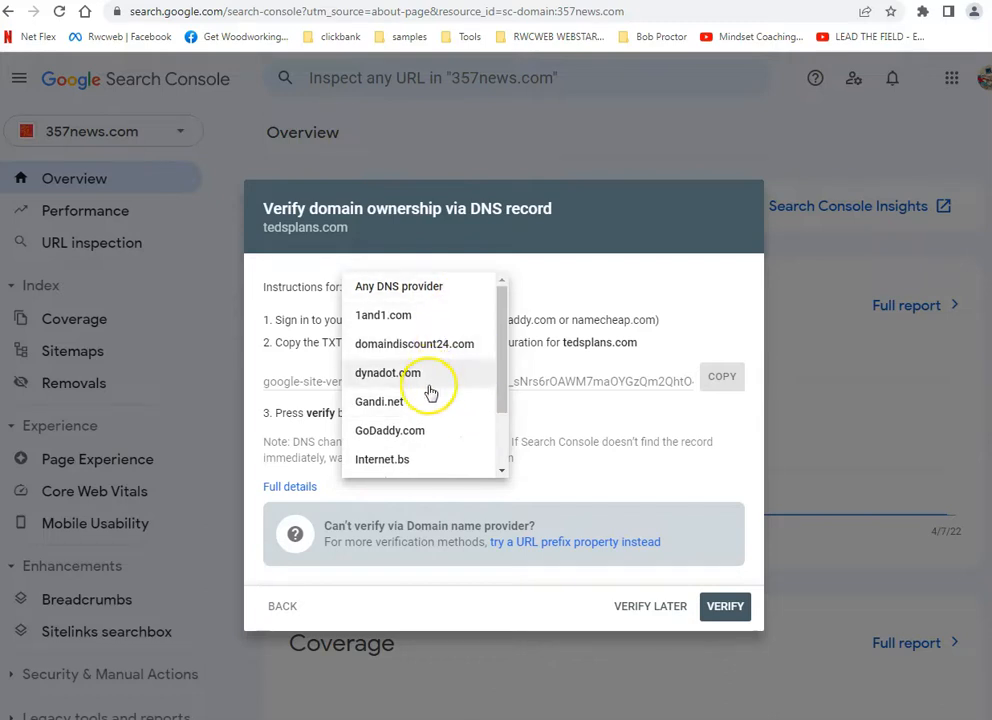
pyautogui.scroll(-1, 447, 388)
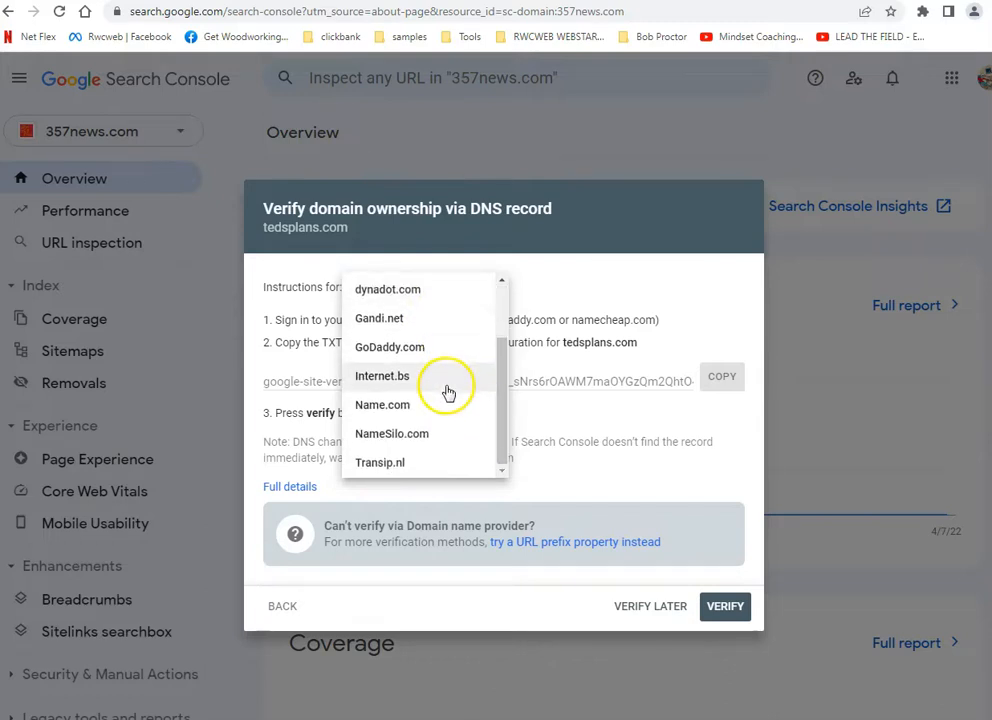
pyautogui.click(566, 463)
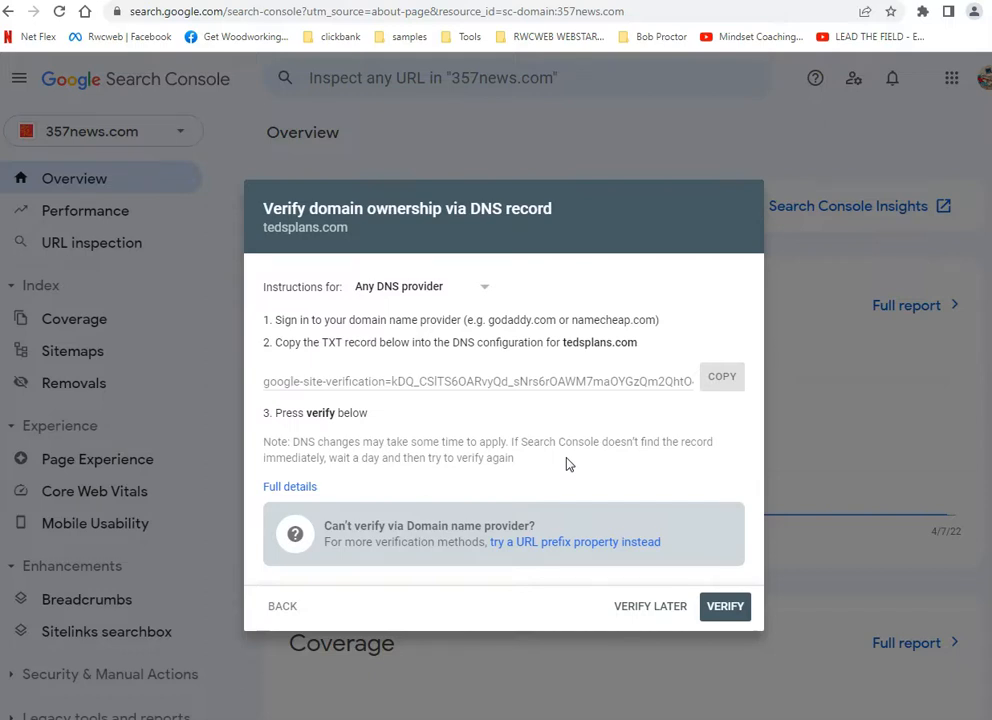
# Copy the TXT verification record for tedsplans.com, switch to the Bluehost dashboard and open My Domains
pyautogui.click(712, 377)
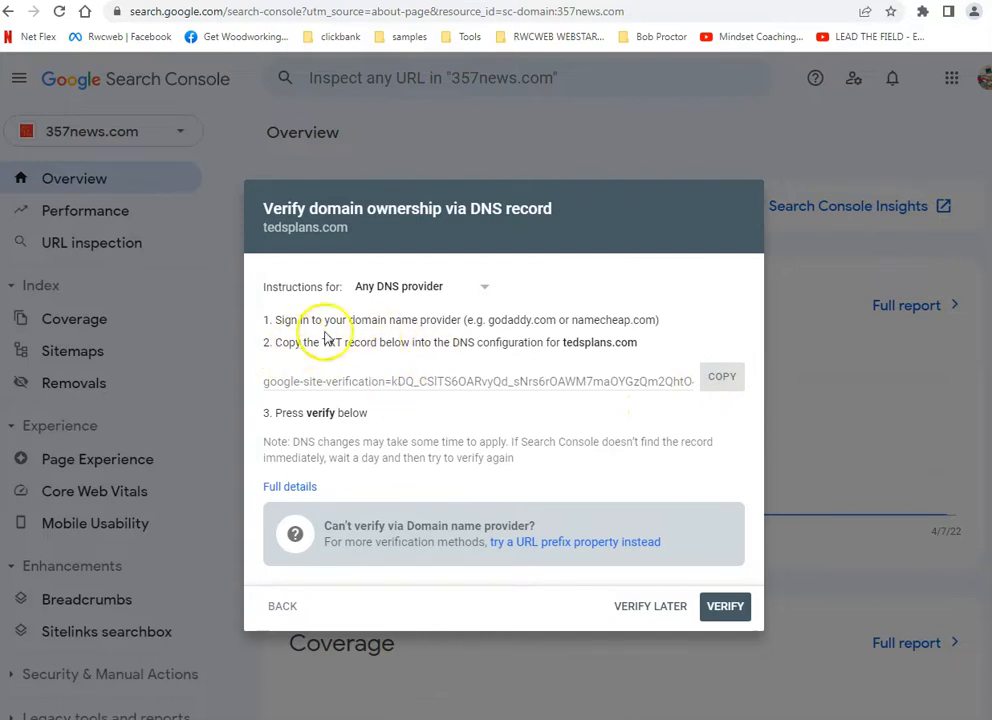
pyautogui.click(142, 2)
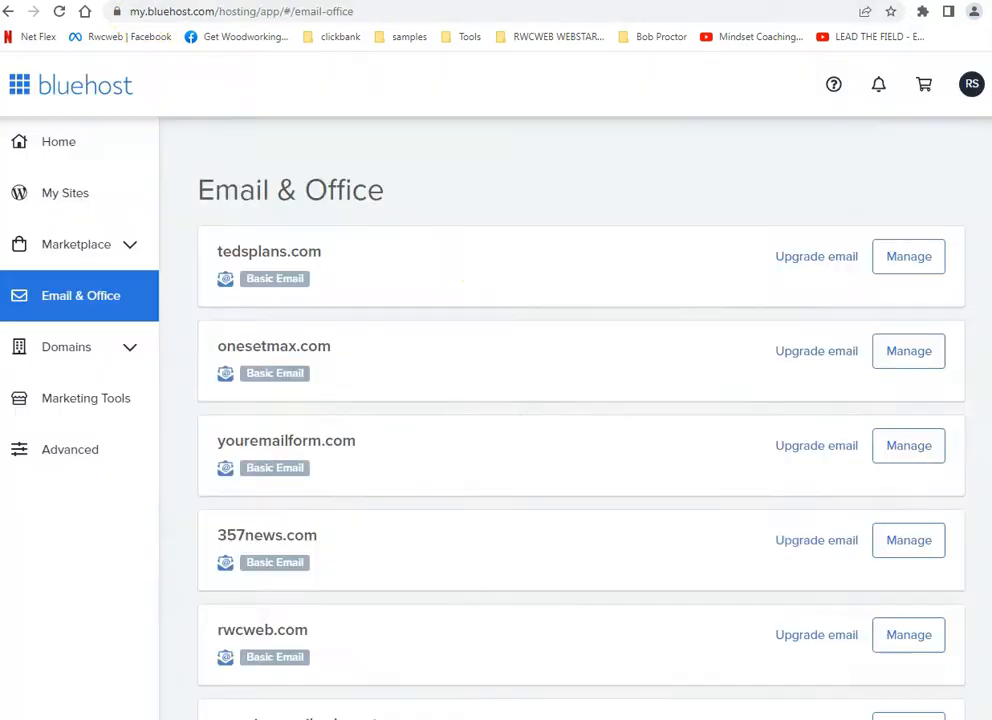
pyautogui.click(66, 344)
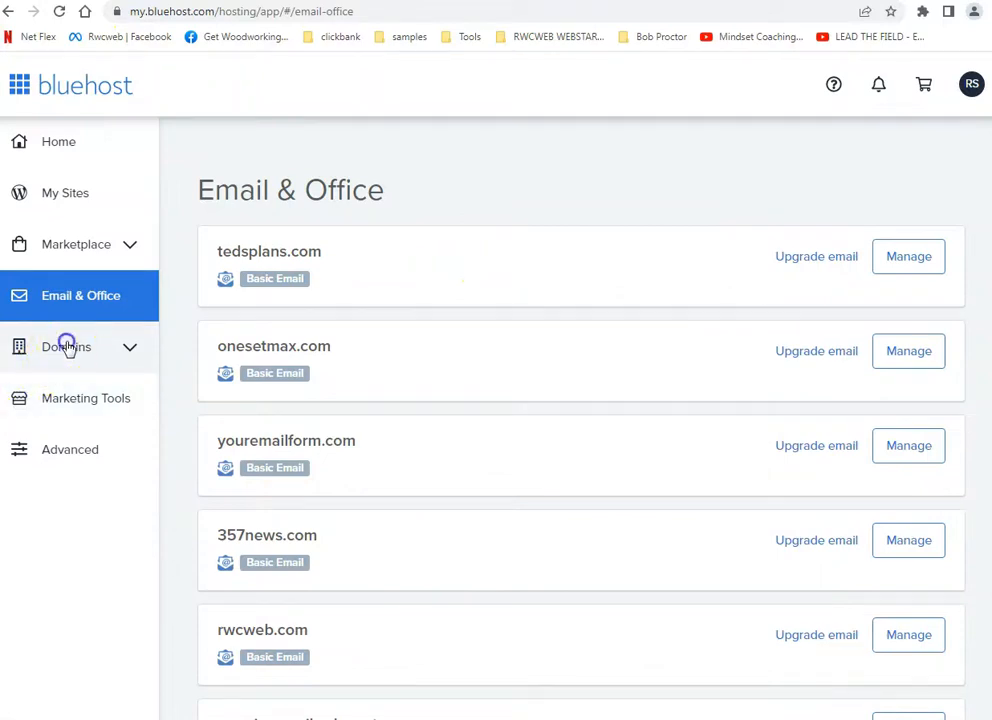
pyautogui.click(49, 393)
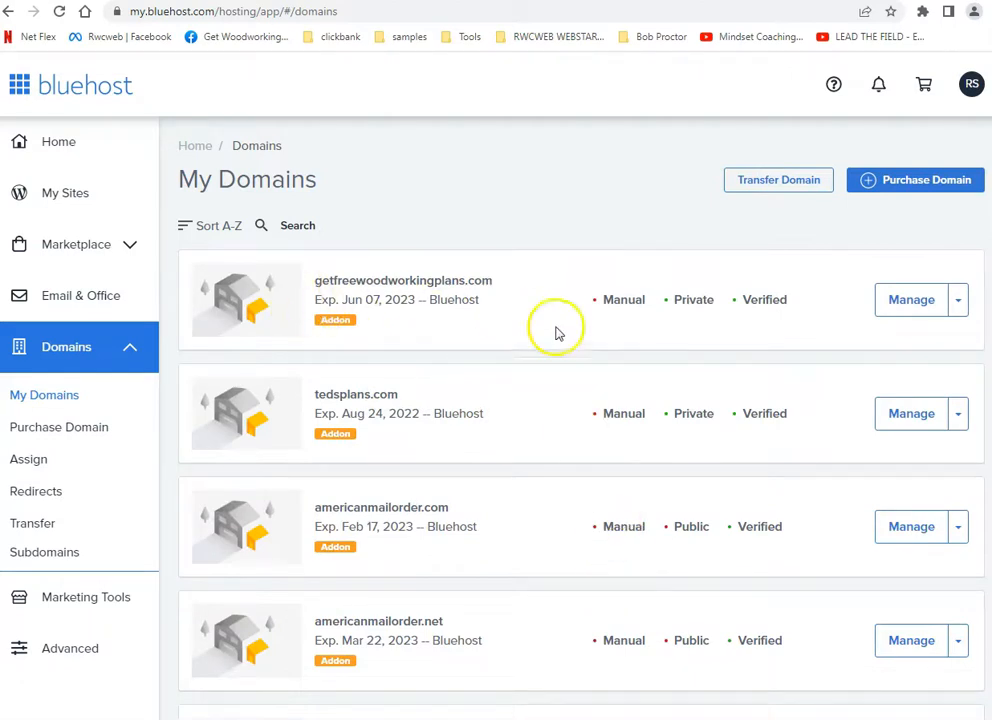
# Find tedsplans.com among the listed Bluehost domains and open its DNS settings
pyautogui.scroll(-3, 520, 395)
pyautogui.scroll(-5, 516, 398)
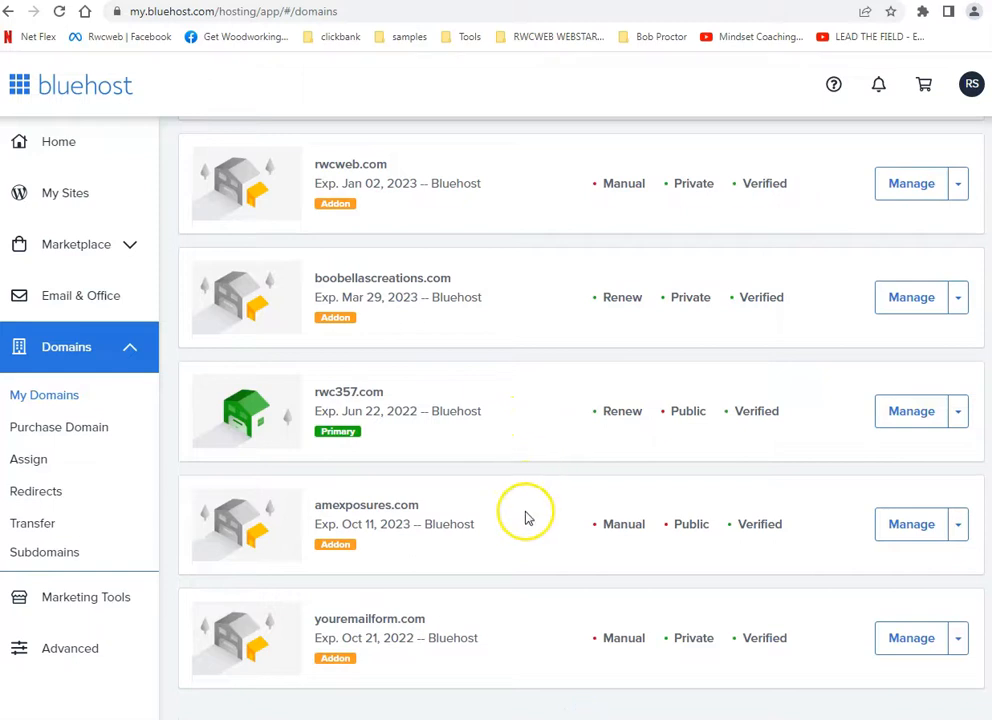
pyautogui.scroll(-1, 525, 514)
pyautogui.scroll(4, 529, 515)
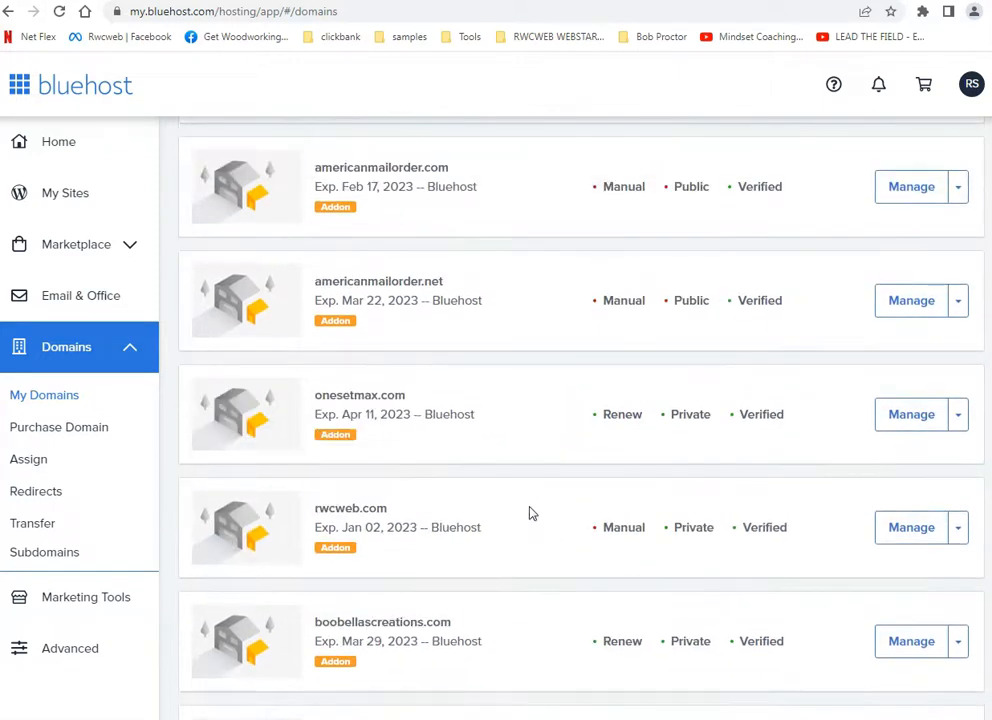
pyautogui.scroll(2, 529, 514)
pyautogui.scroll(2, 531, 513)
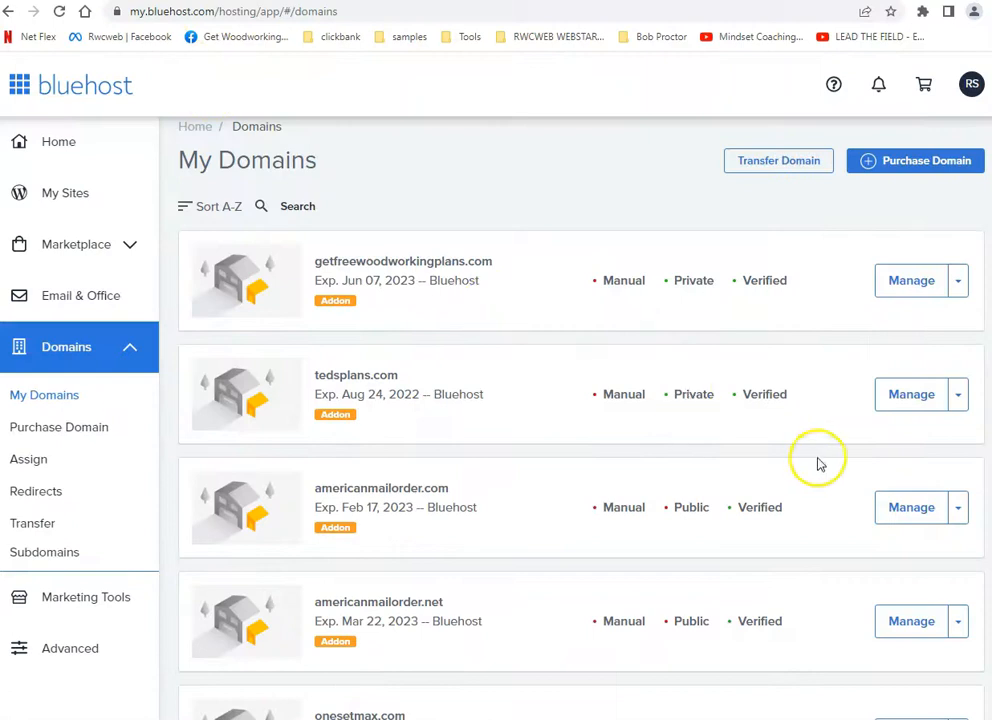
pyautogui.click(960, 394)
pyautogui.click(912, 396)
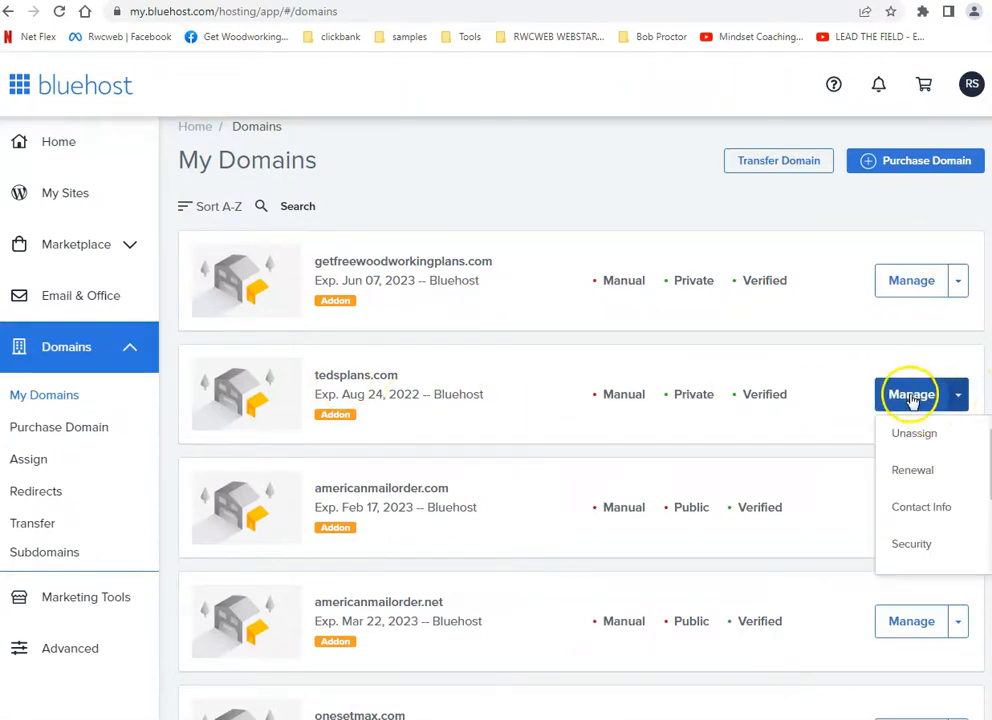
pyautogui.scroll(-3, 930, 474)
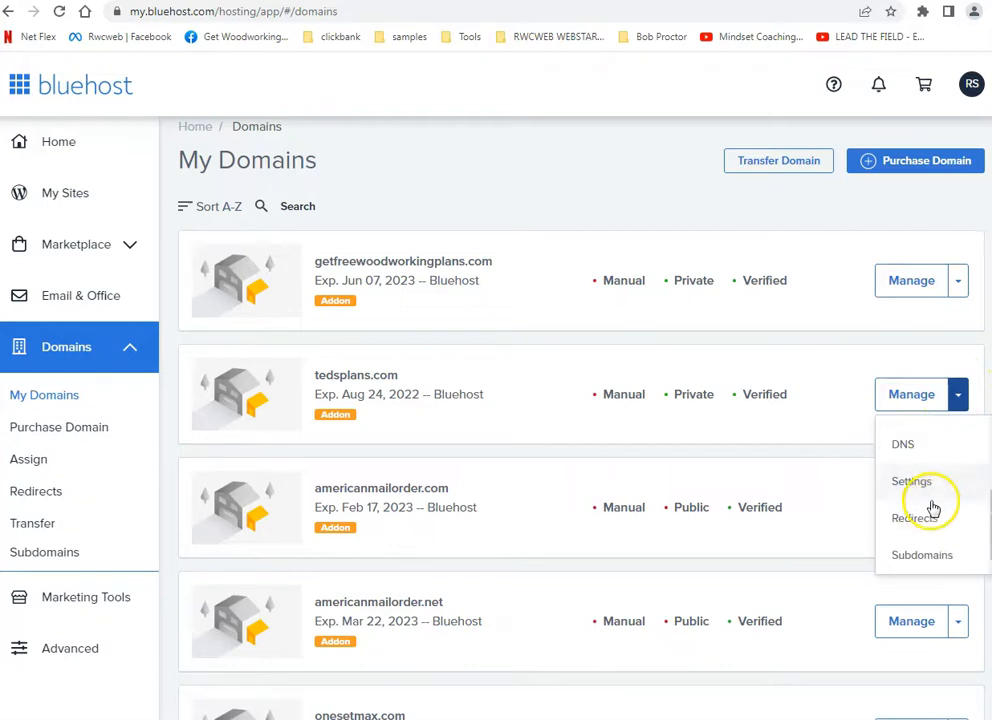
pyautogui.click(913, 447)
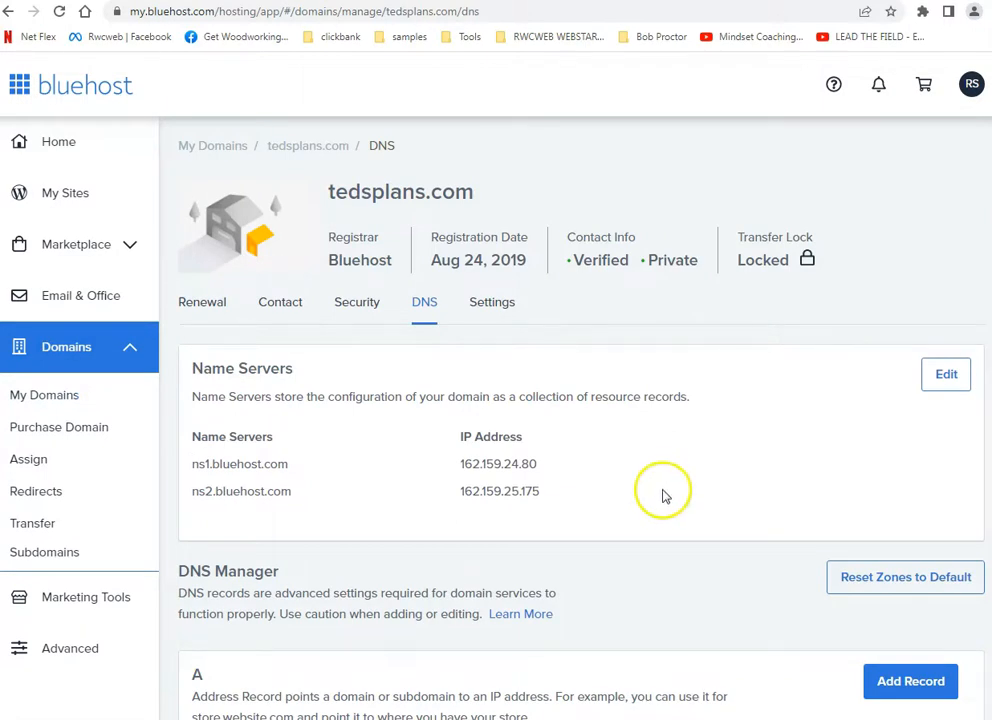
# Look through the DNS records of tedsplans.com and find the TXT section
pyautogui.scroll(-2, 680, 500)
pyautogui.scroll(-3, 678, 503)
pyautogui.scroll(-5, 672, 508)
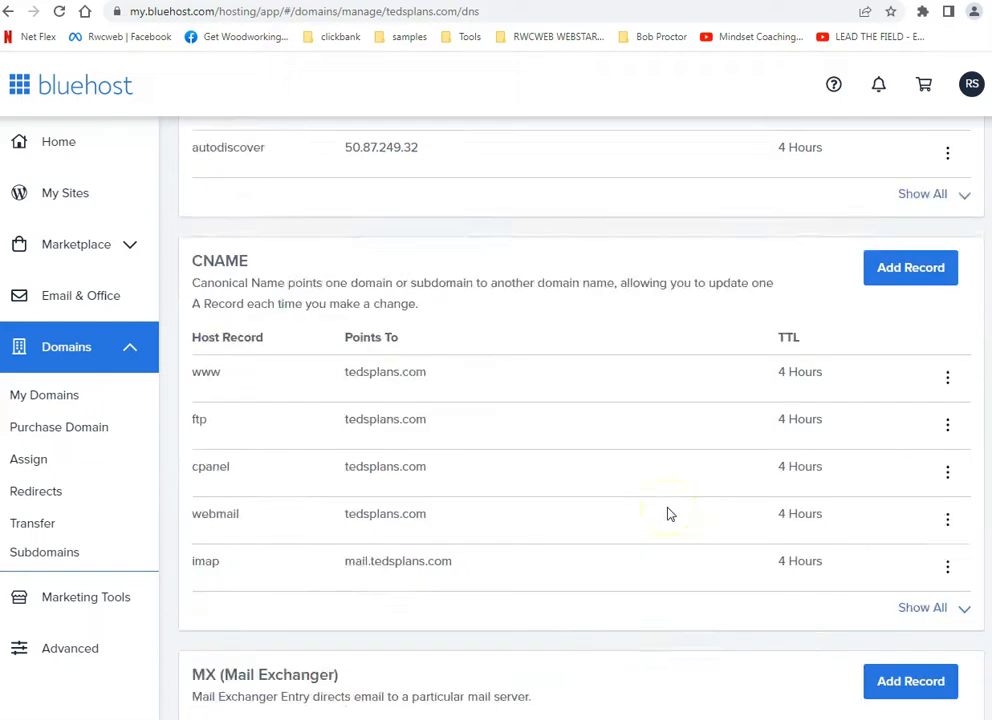
pyautogui.scroll(-7, 670, 514)
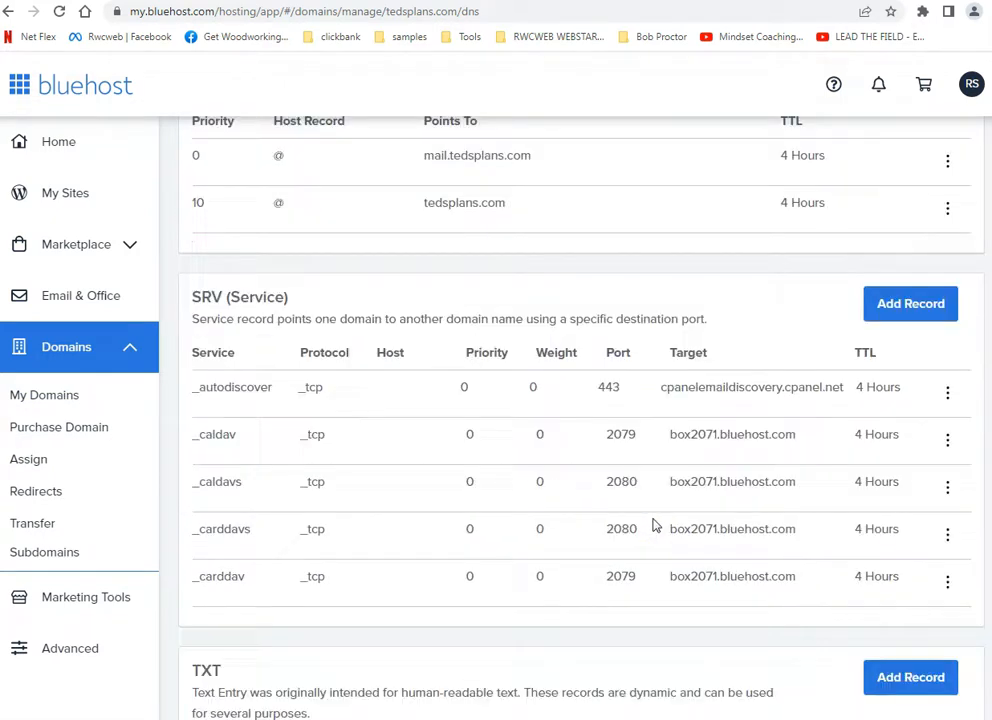
pyautogui.scroll(1, 654, 525)
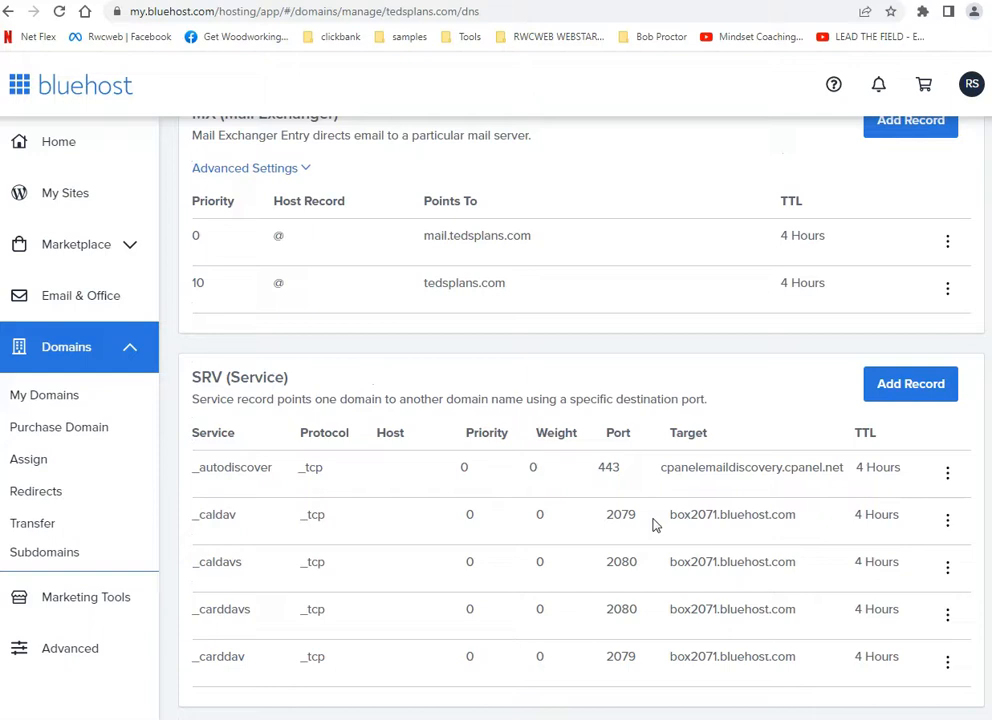
pyautogui.scroll(-5, 627, 530)
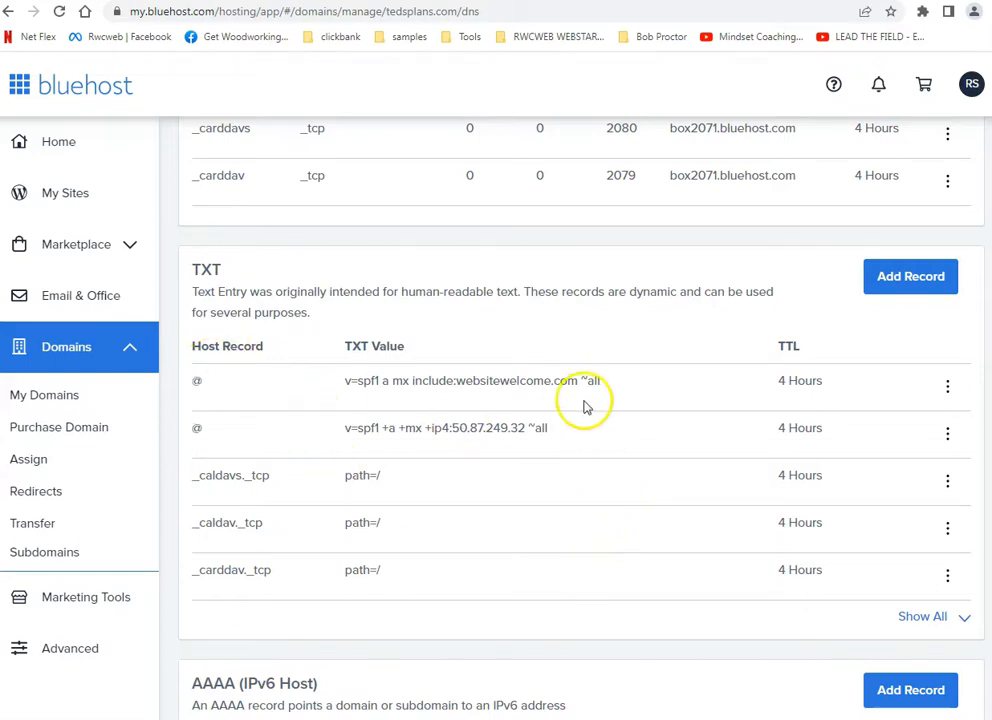
pyautogui.click(947, 386)
pyautogui.click(895, 422)
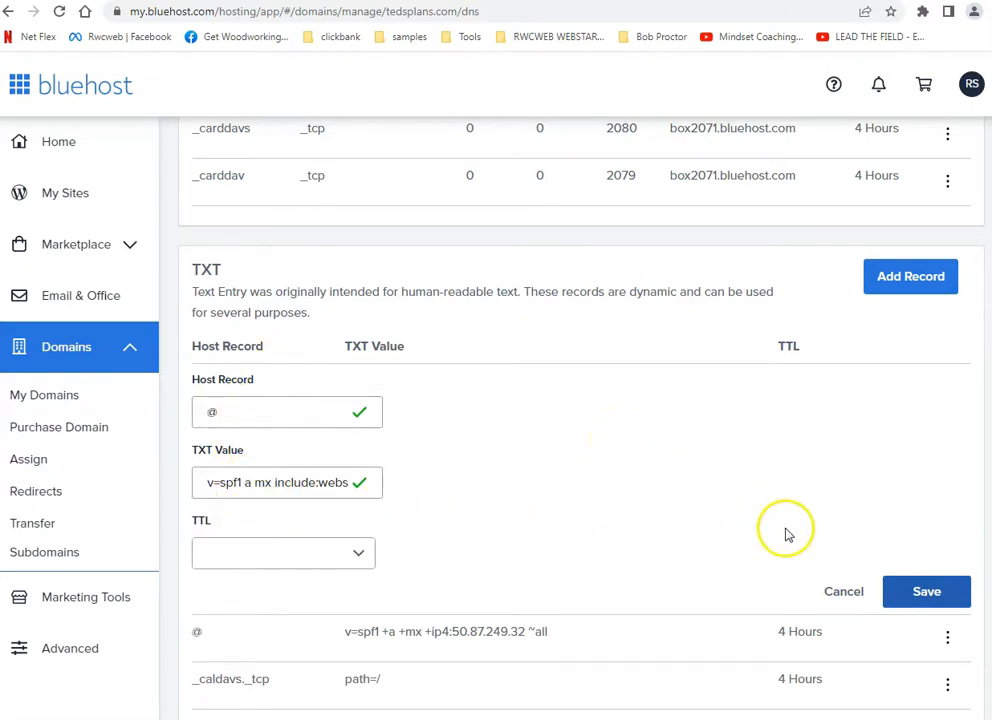
pyautogui.click(843, 591)
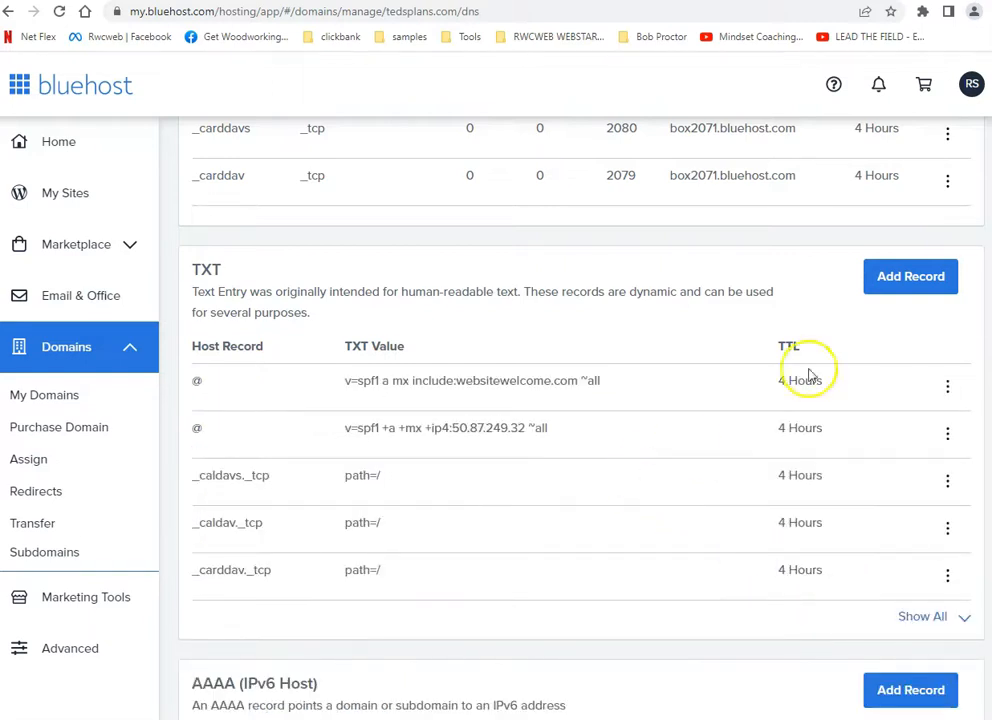
# Start a new TXT record for tedsplans.com with @ as the host record
pyautogui.click(910, 285)
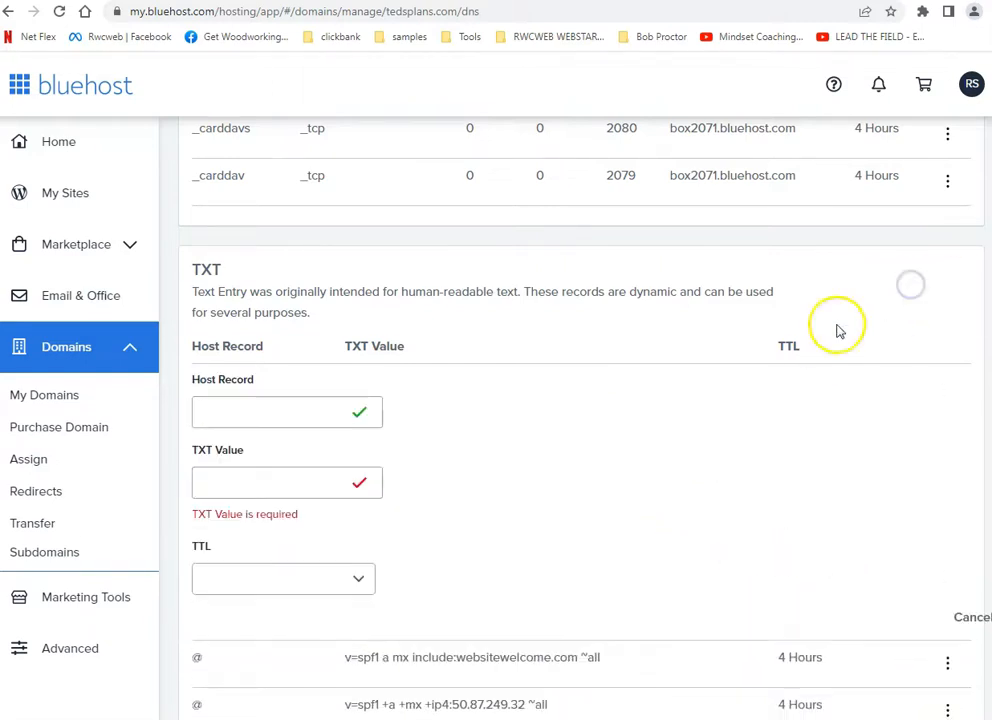
pyautogui.click(267, 414)
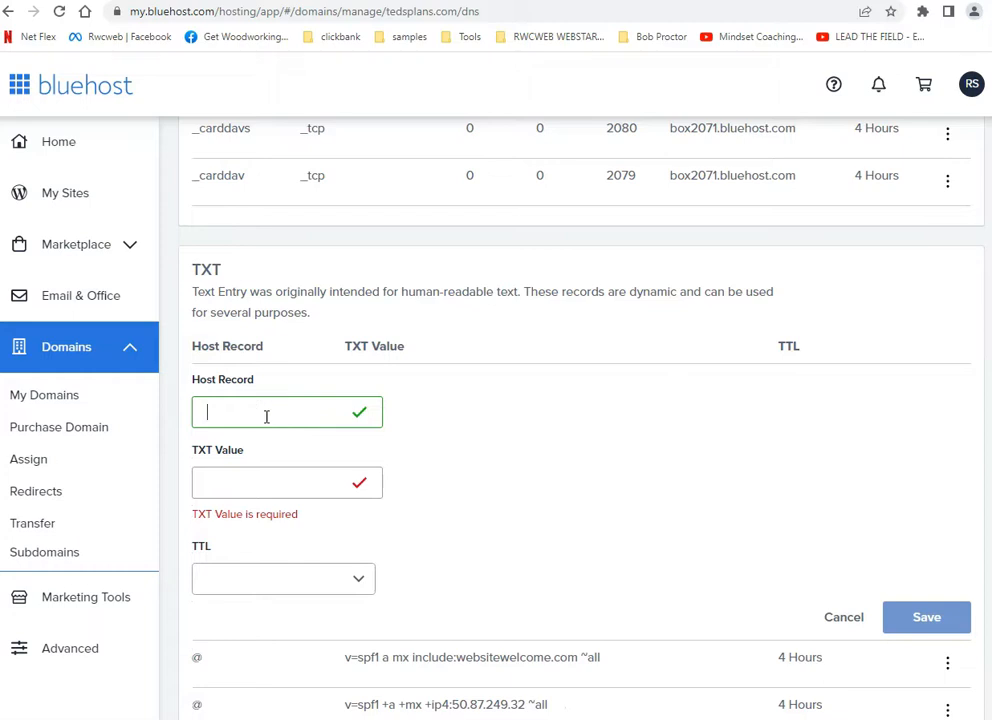
pyautogui.click(237, 479)
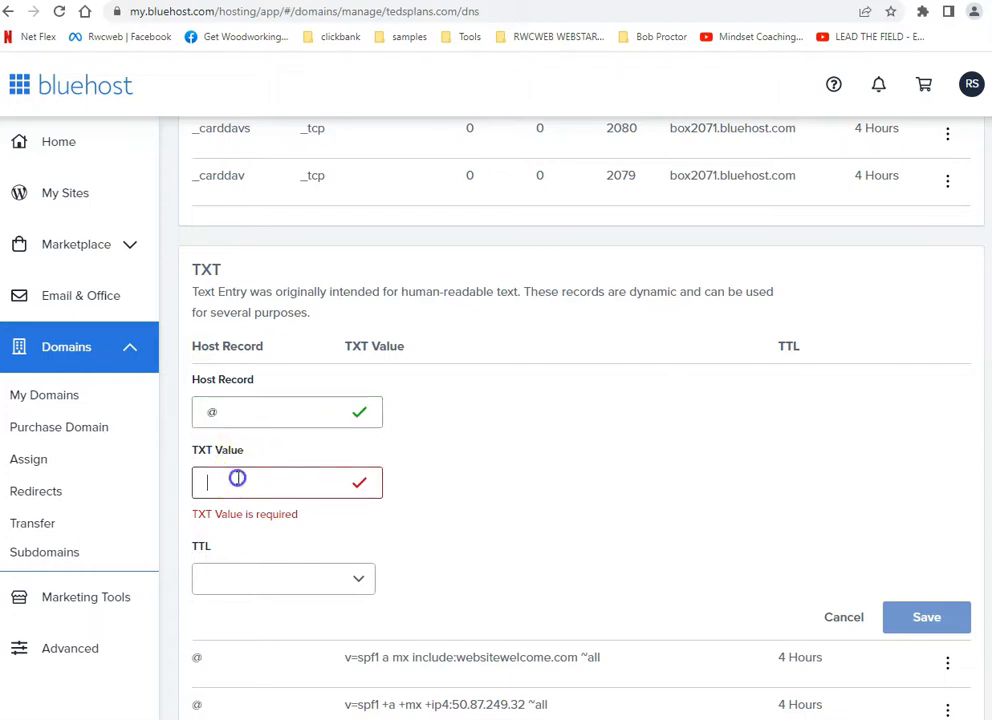
# Copy the tedsplans.com TXT verification record from Search Console again and return to the new record in Bluehost
pyautogui.click(491, 657)
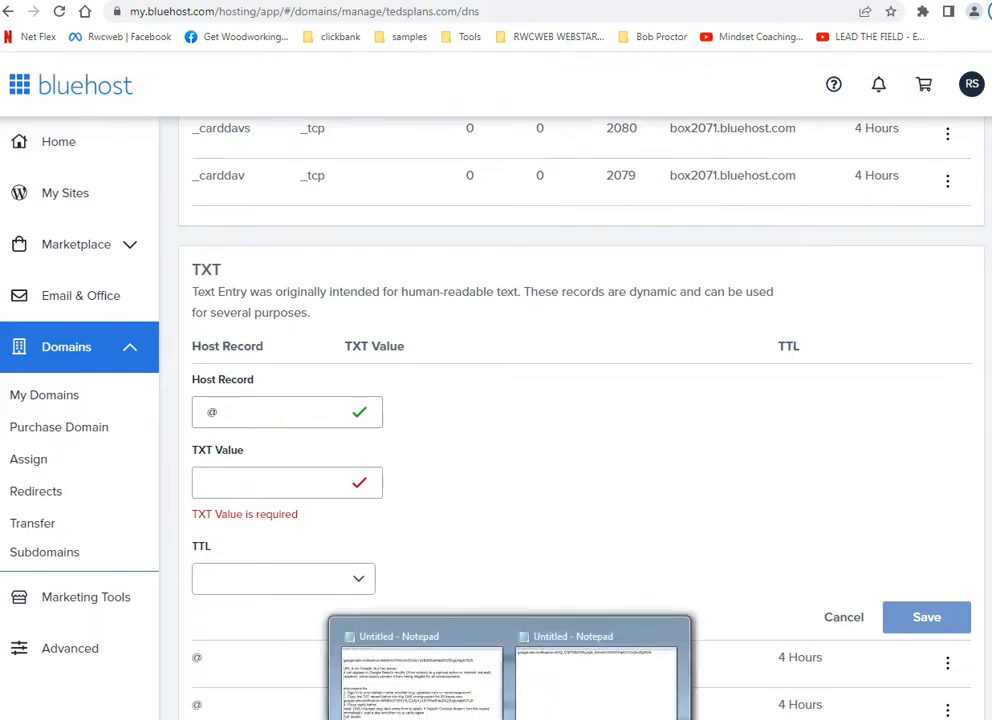
pyautogui.click(468, 1)
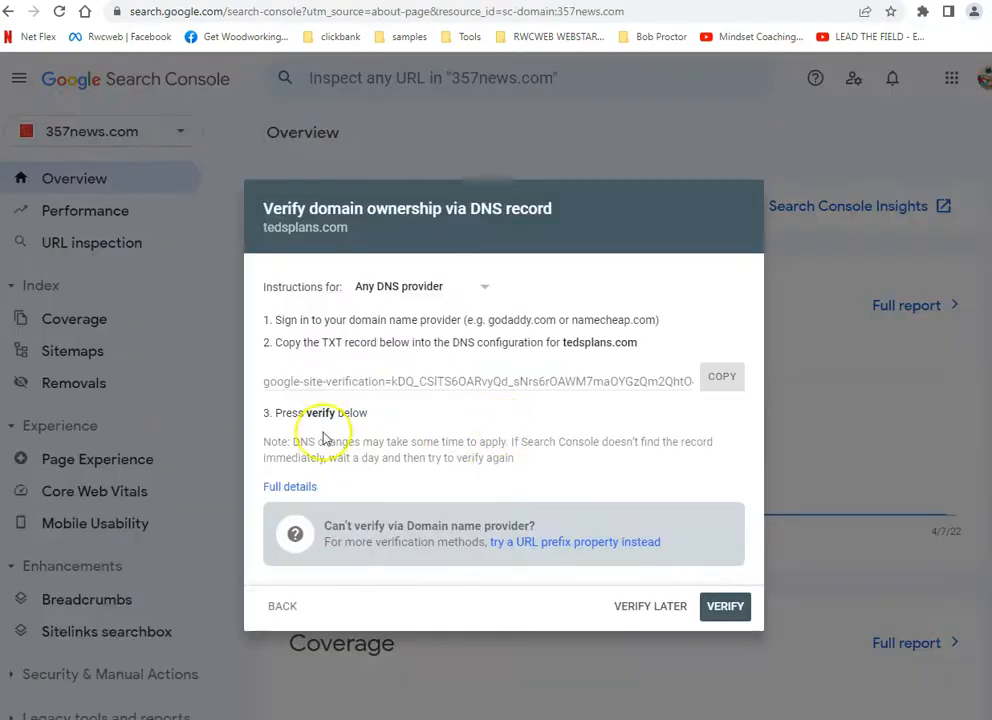
pyautogui.click(712, 377)
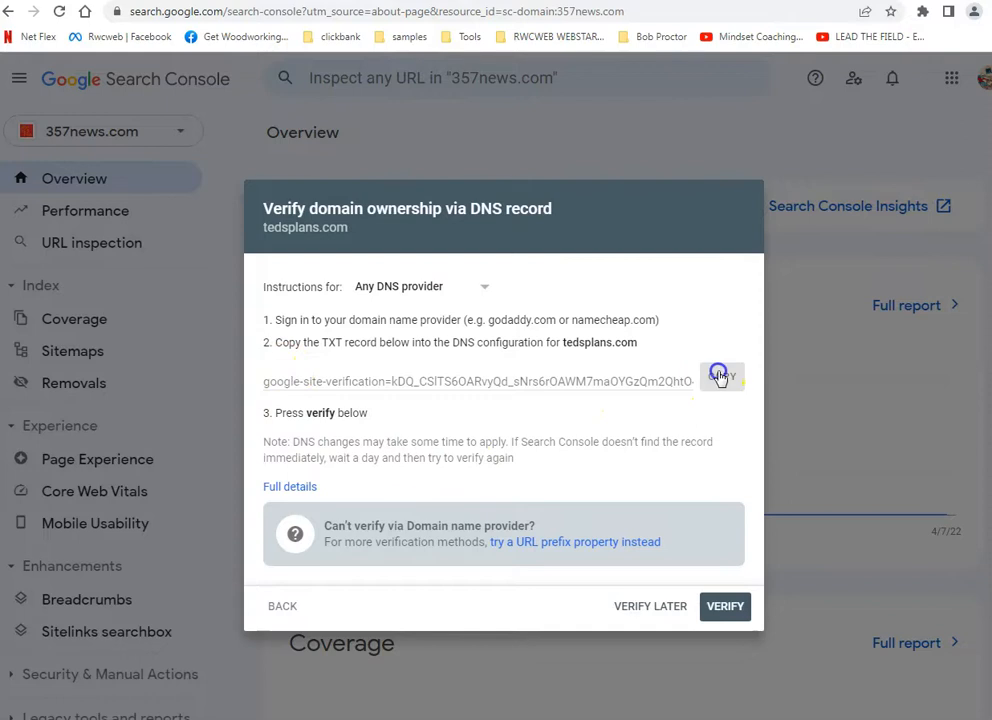
pyautogui.hotkey('alt', 'Tab')
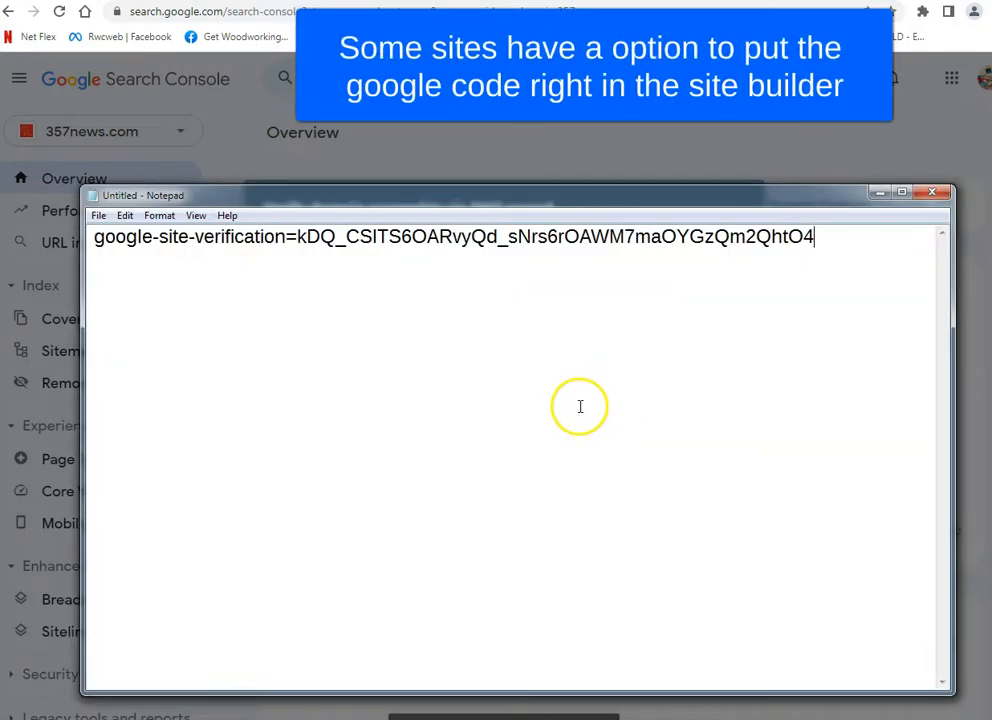
pyautogui.hotkey('alt', 'Tab')
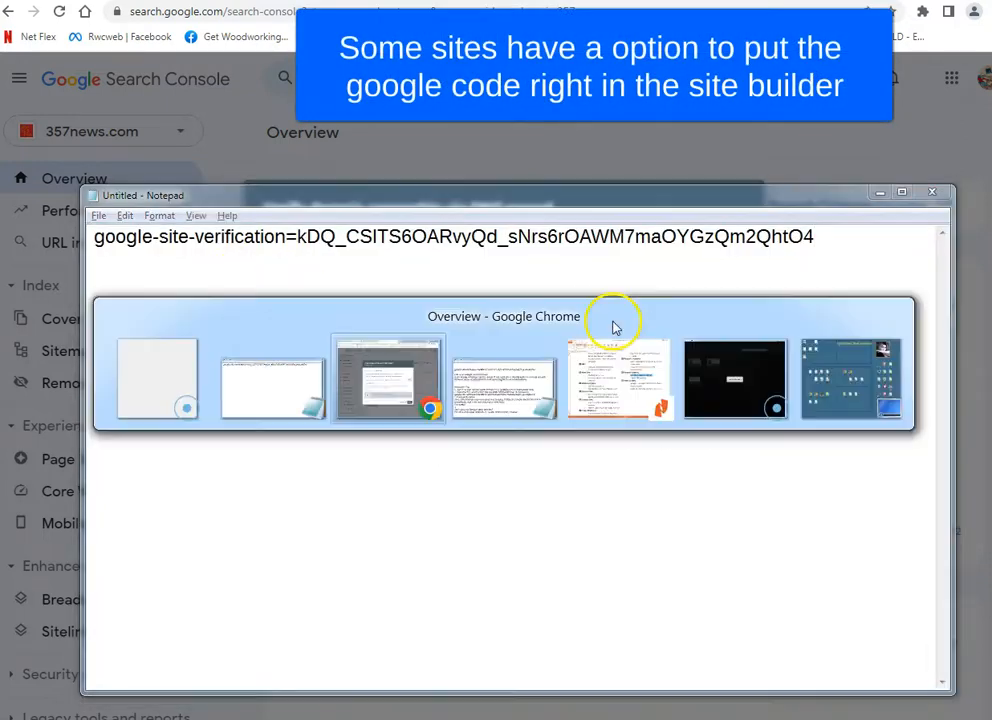
pyautogui.click(455, 1)
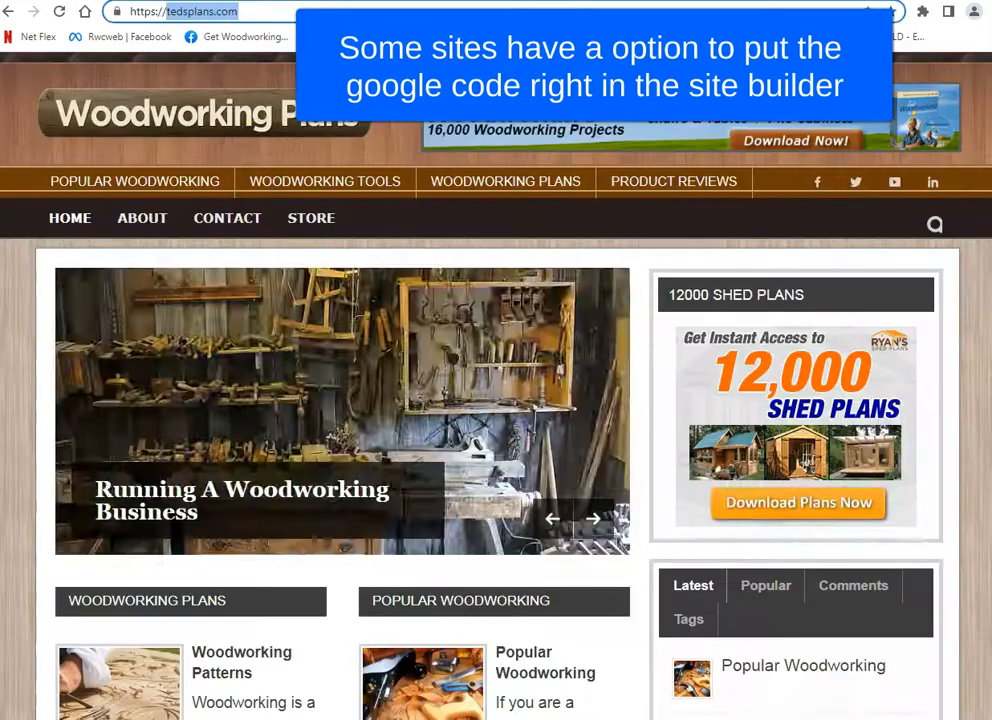
pyautogui.click(150, 1)
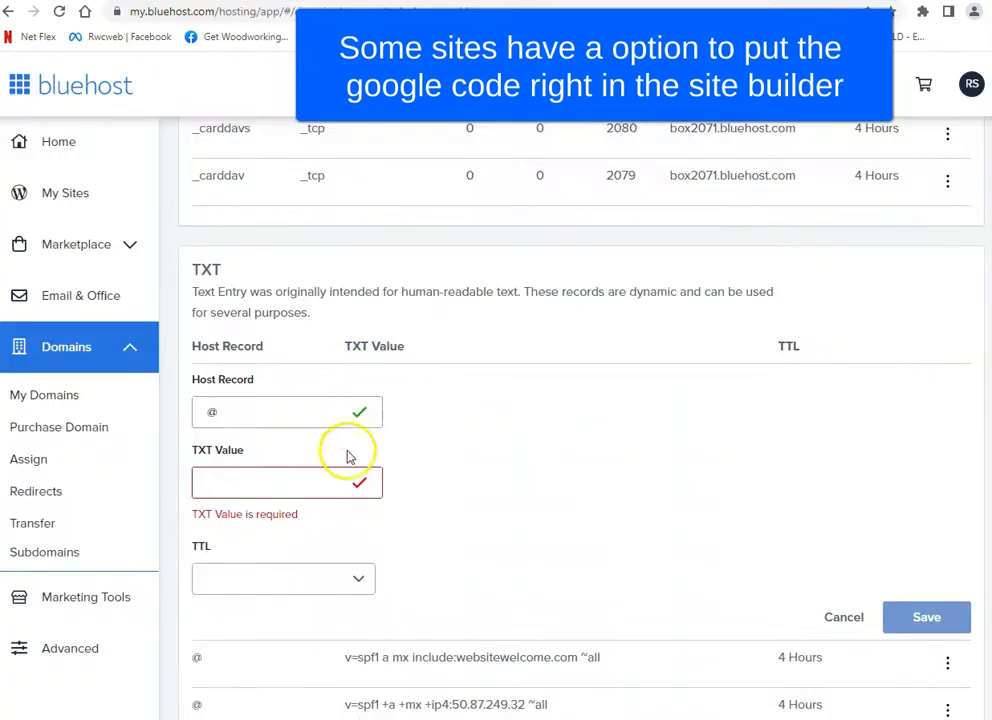
# Paste the google-site-verification token as the TXT value and save the new record
pyautogui.click(333, 476)
pyautogui.hotkey('ctrl', 'v')
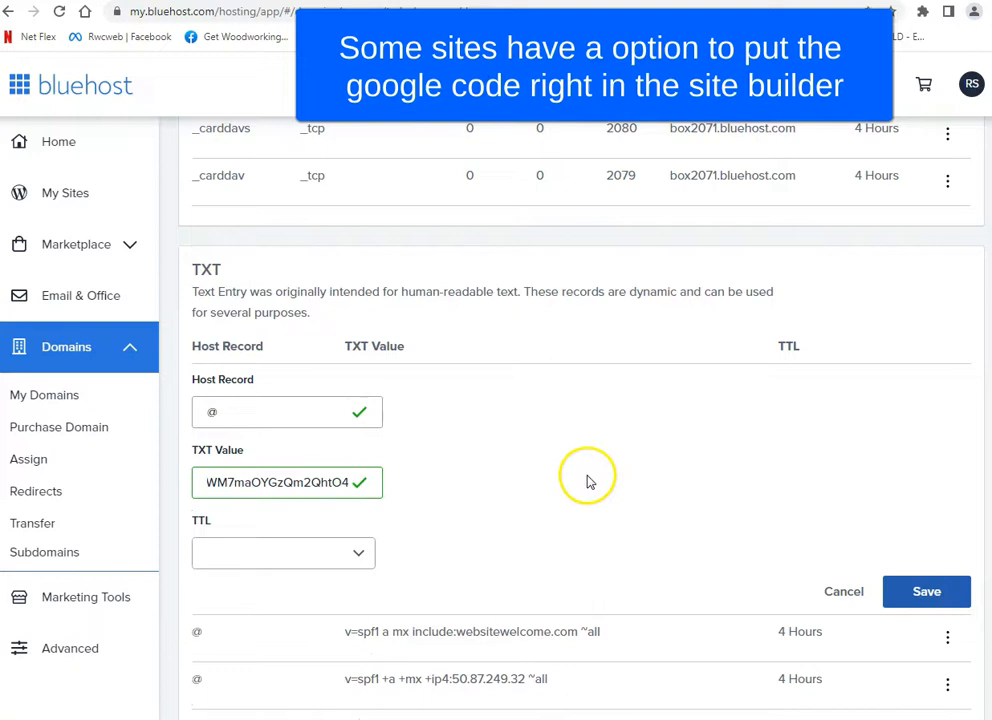
pyautogui.click(918, 595)
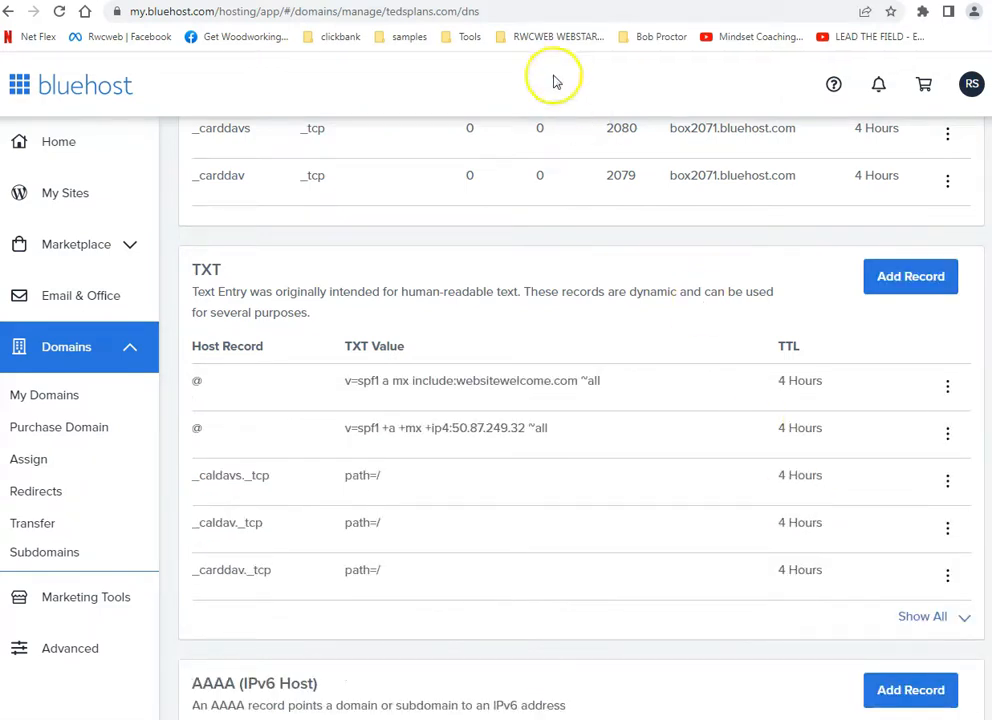
# Switch to Search Console, try to verify ownership of tedsplans.com, and dismiss the verification result
pyautogui.click(367, 1)
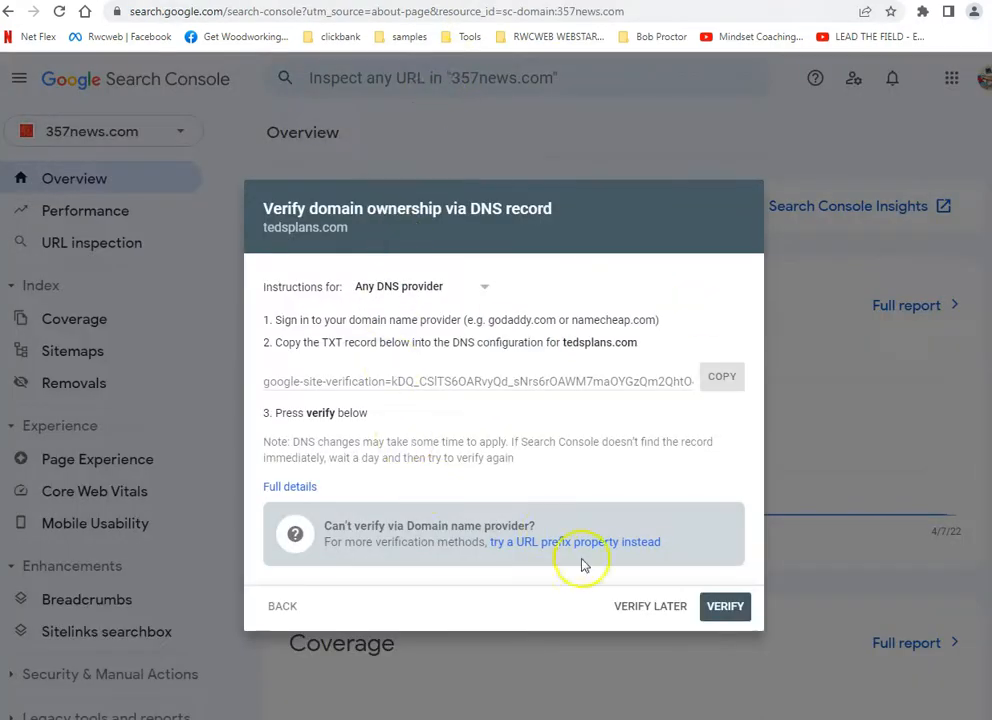
pyautogui.click(721, 606)
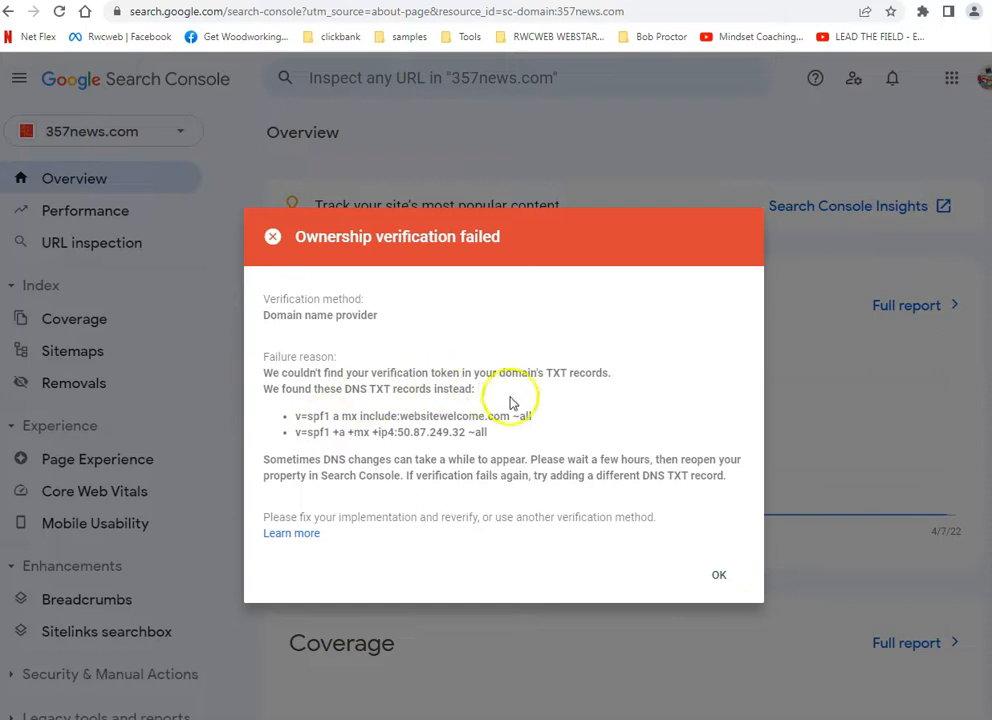
pyautogui.click(715, 577)
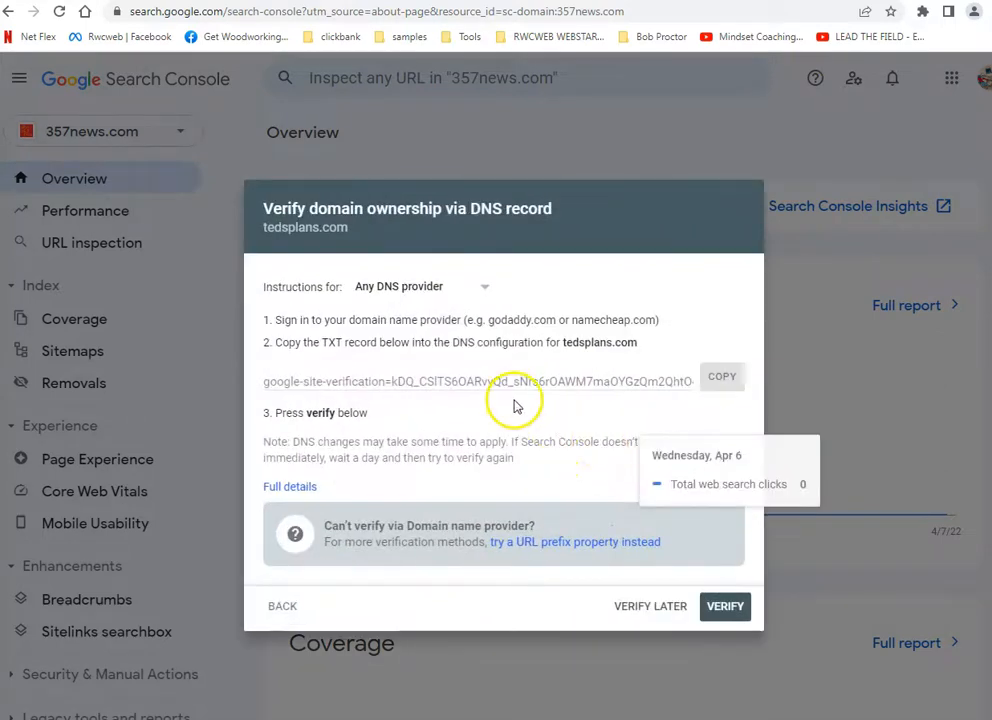
# Return to the Bluehost DNS settings and check the TXT records against the verification record kept in Notepad
pyautogui.click(215, 2)
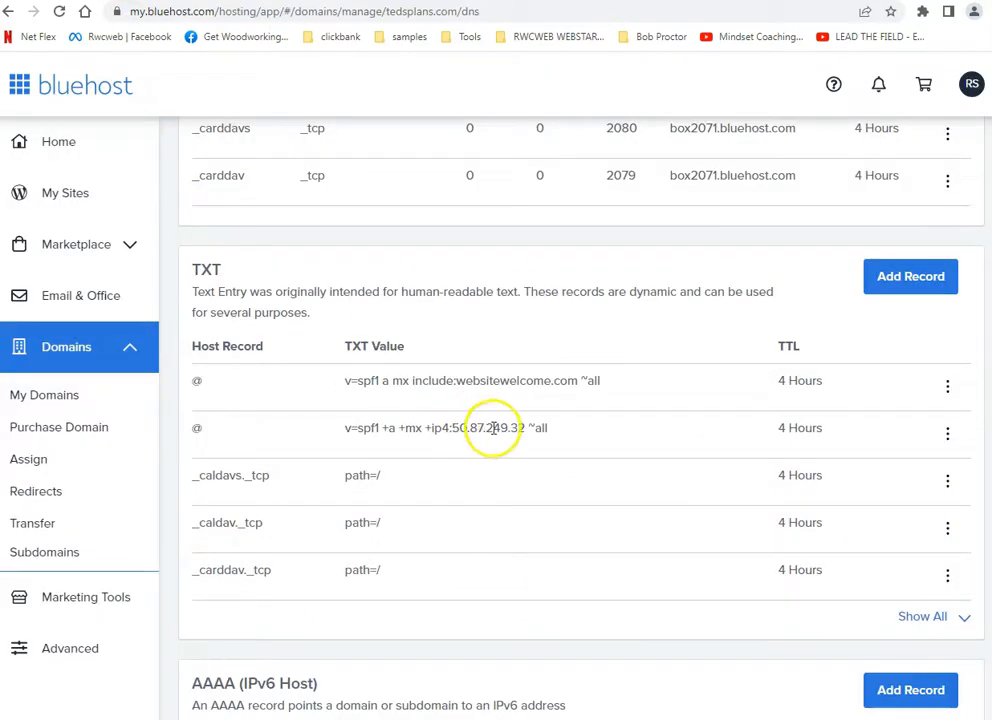
pyautogui.scroll(-1, 590, 465)
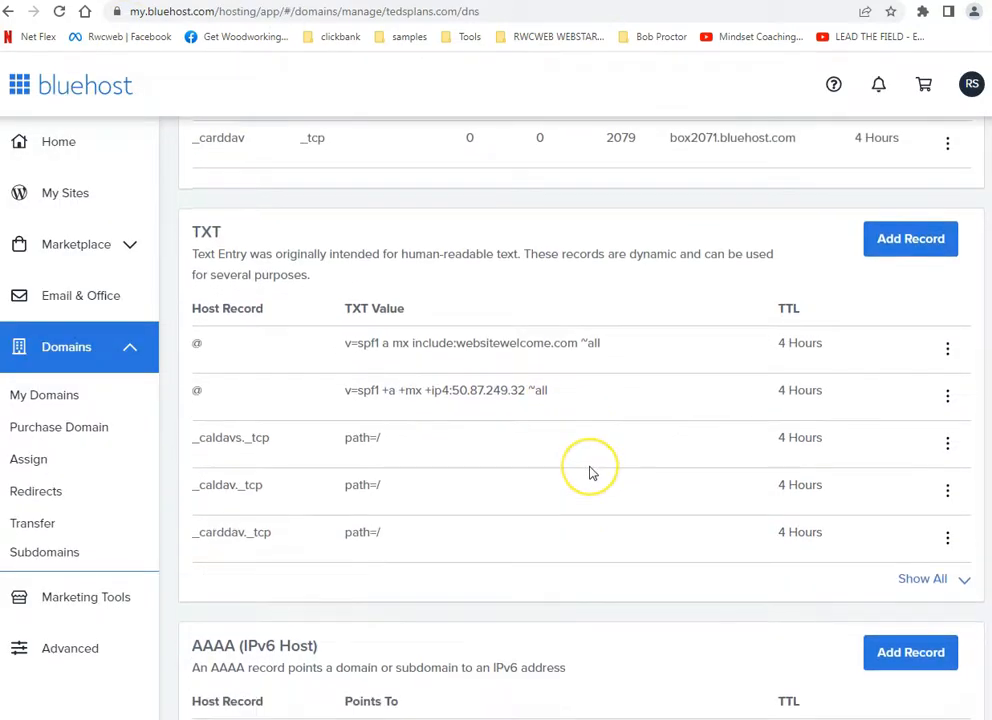
pyautogui.scroll(2, 590, 472)
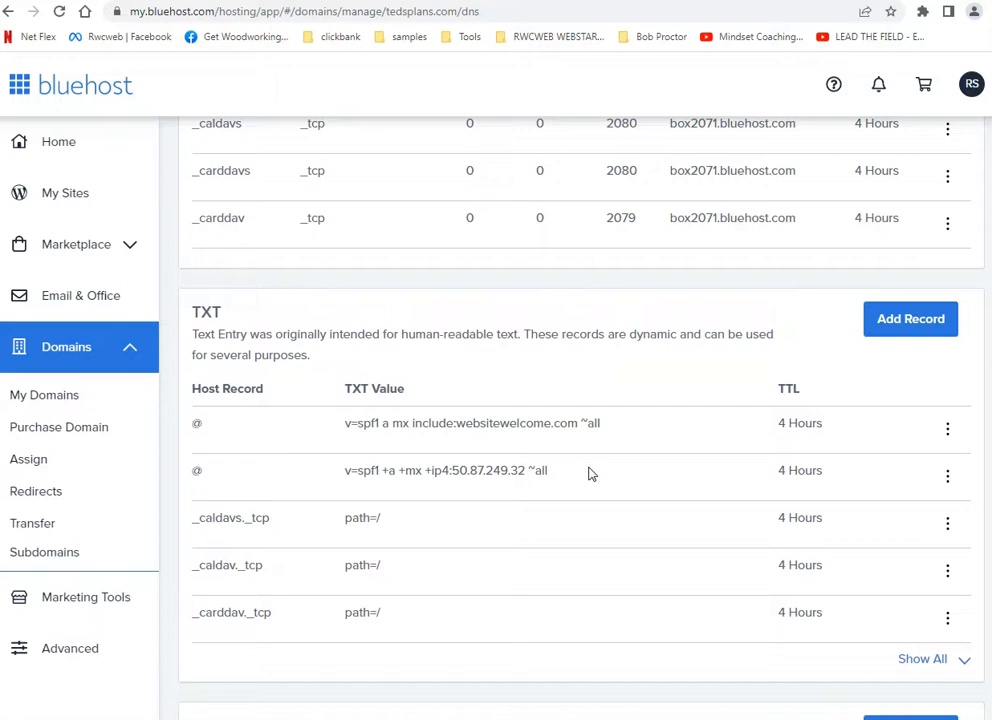
pyautogui.scroll(-2, 590, 474)
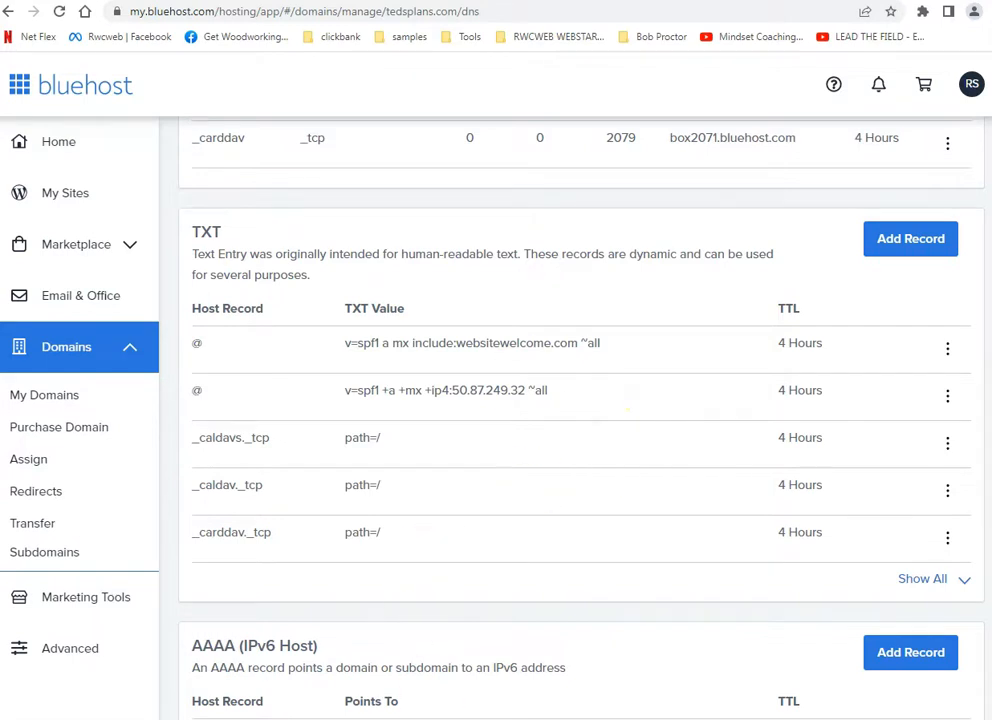
pyautogui.click(571, 687)
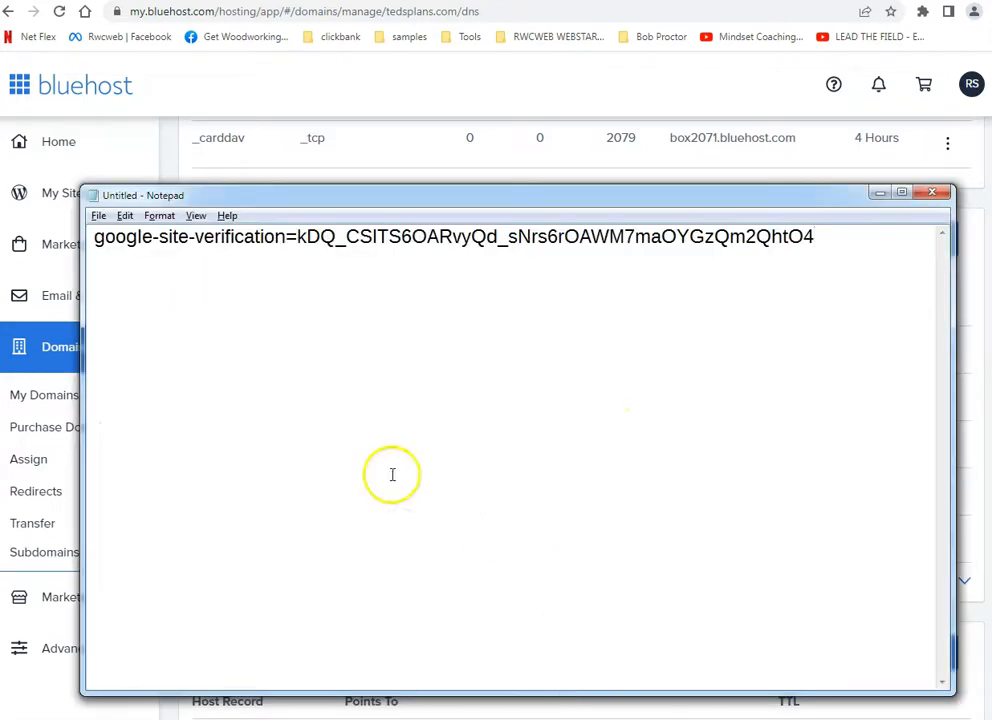
pyautogui.click(879, 192)
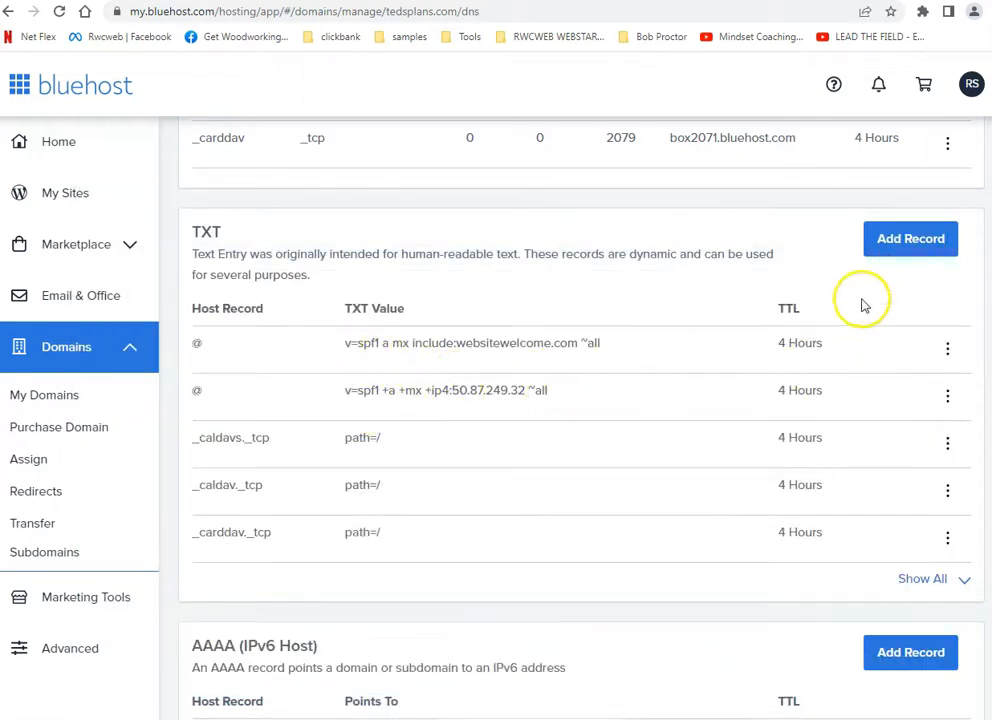
# Try to add the TXT record again with host @ and the google-site-verification token as its value, then cancel the entry
pyautogui.click(903, 240)
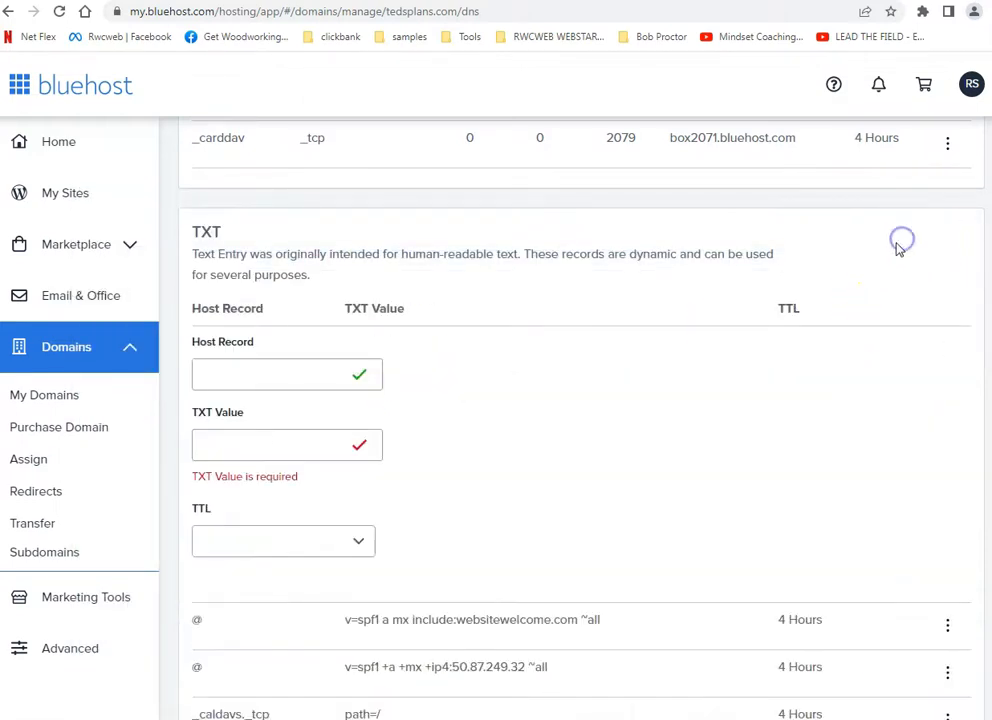
pyautogui.click(298, 370)
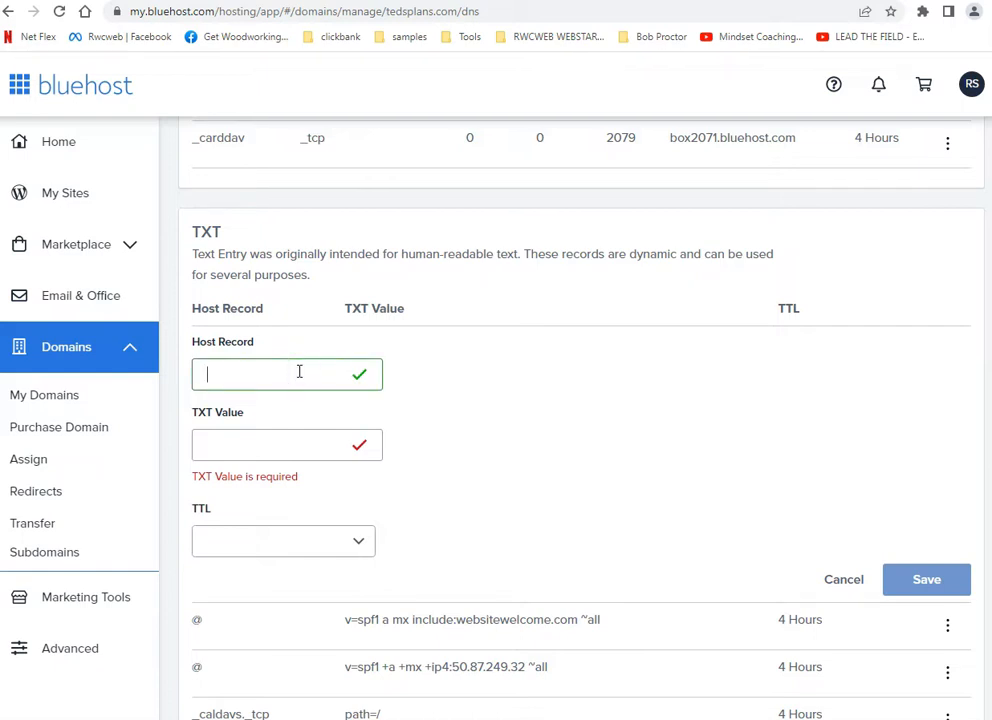
pyautogui.click(246, 455)
pyautogui.hotkey('ctrl', 'v')
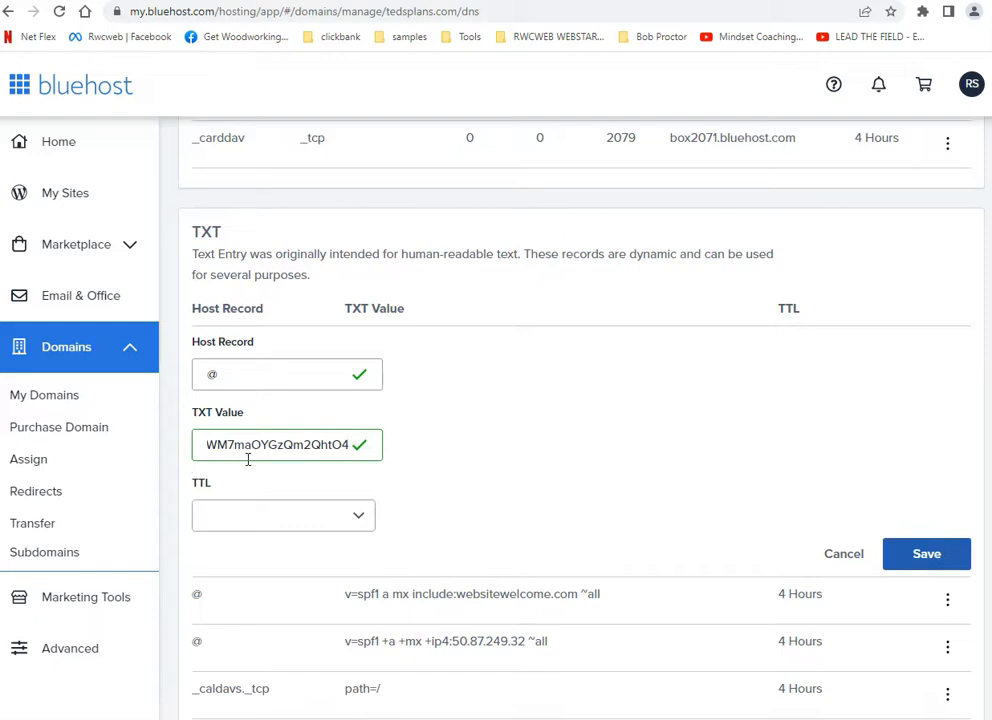
pyautogui.click(337, 509)
pyautogui.click(890, 553)
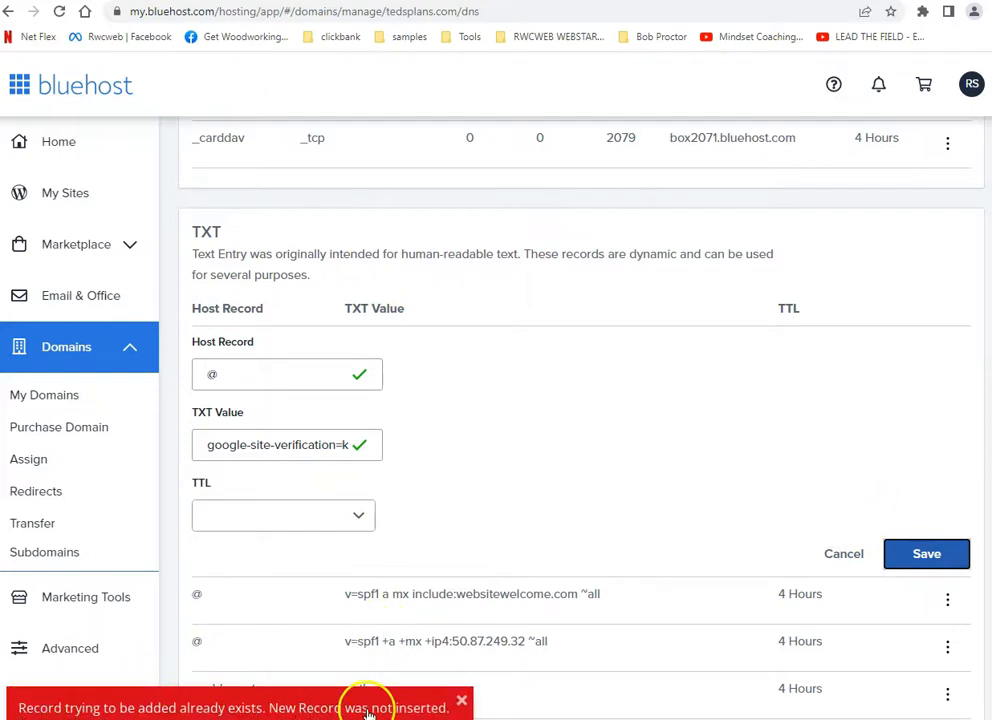
pyautogui.click(461, 700)
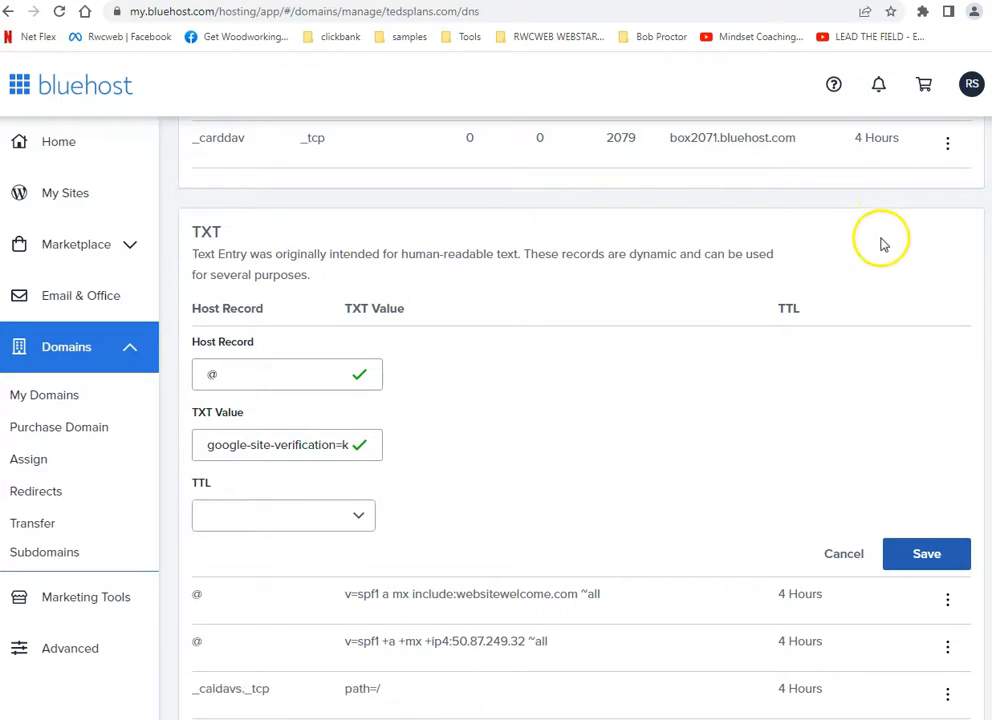
pyautogui.click(840, 556)
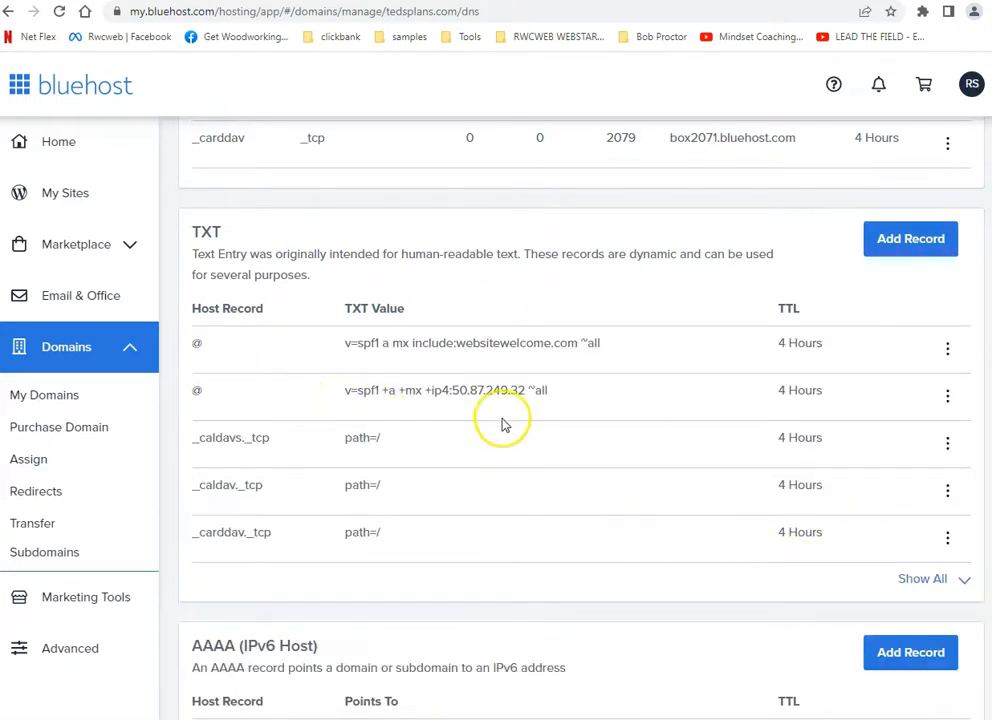
# Check the Notepad notes with the 357news.com verification instructions and return to the Bluehost DNS settings
pyautogui.hotkey('alt', 'Tab')
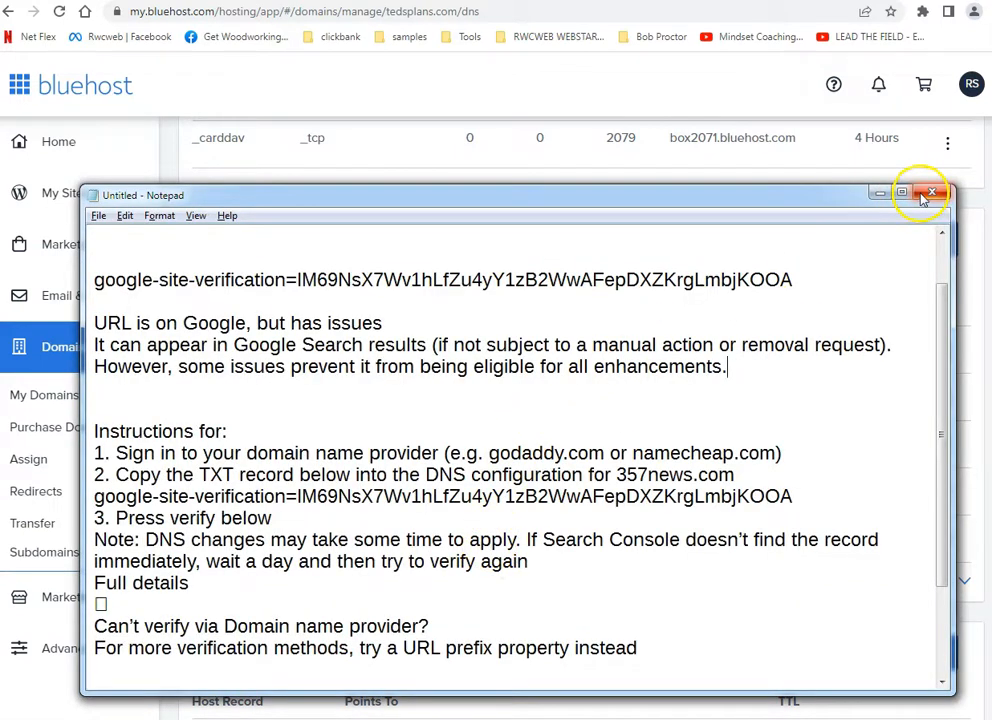
pyautogui.click(877, 195)
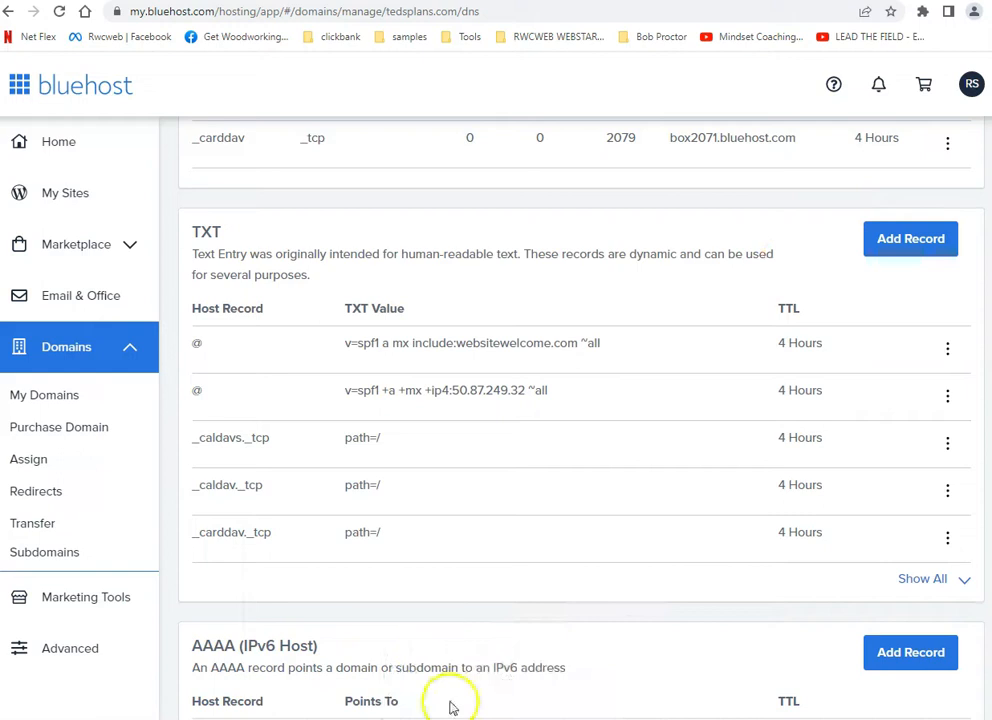
# Check the verification record in Notepad, then expand the full TXT record list in Bluehost's DNS settings to find the matching entry
pyautogui.moveTo(509, 719)
pyautogui.click(573, 700)
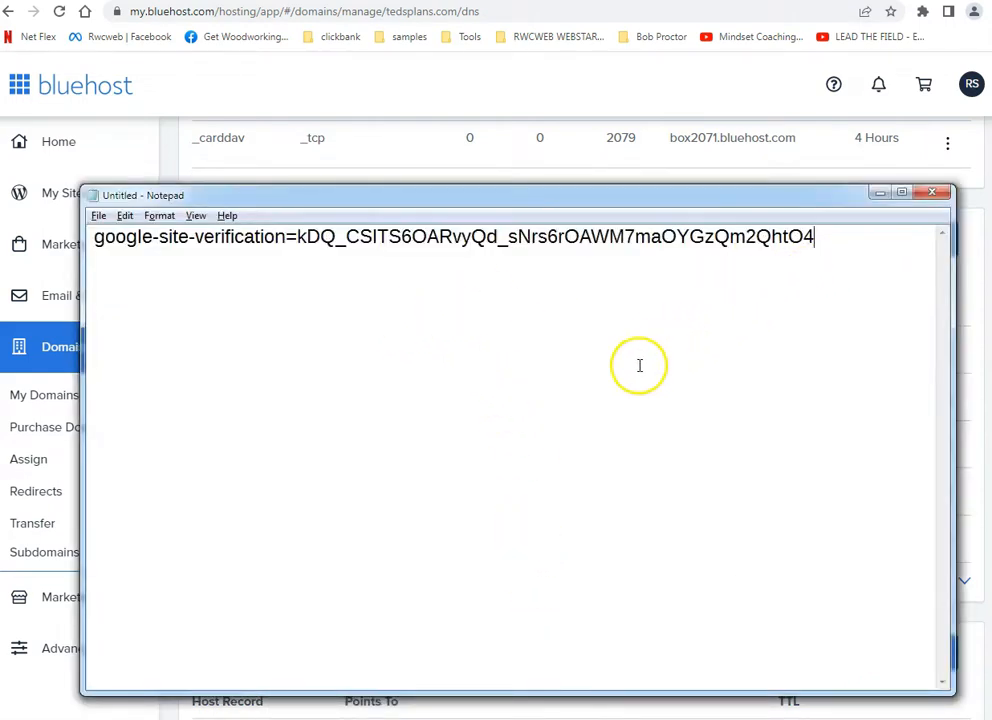
pyautogui.hotkey('alt', 'Tab')
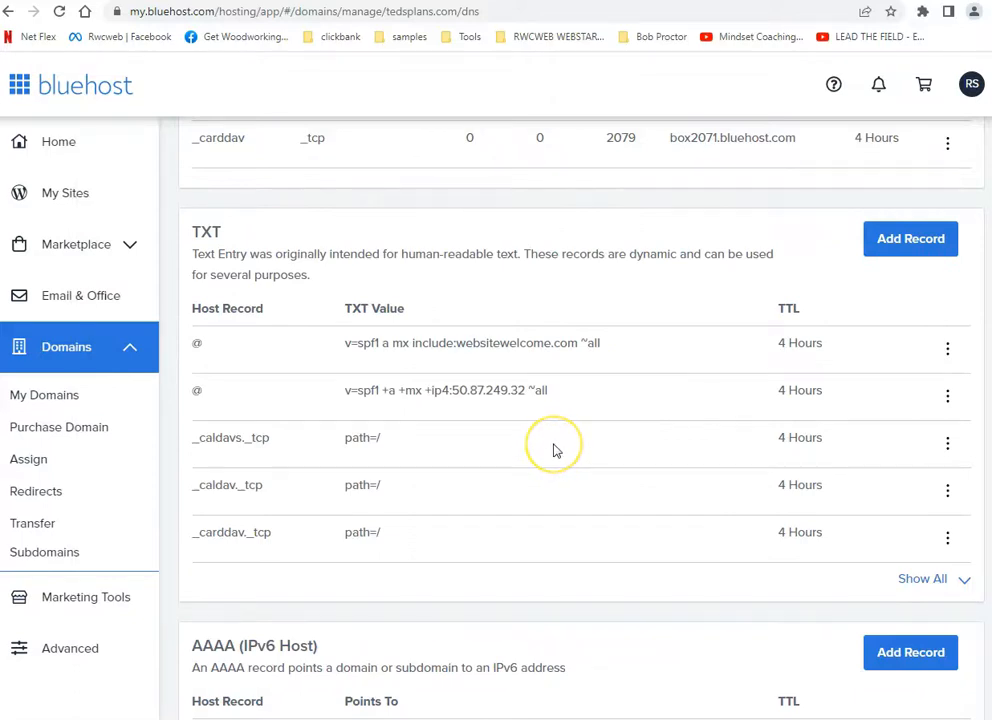
pyautogui.click(570, 405)
pyautogui.click(930, 575)
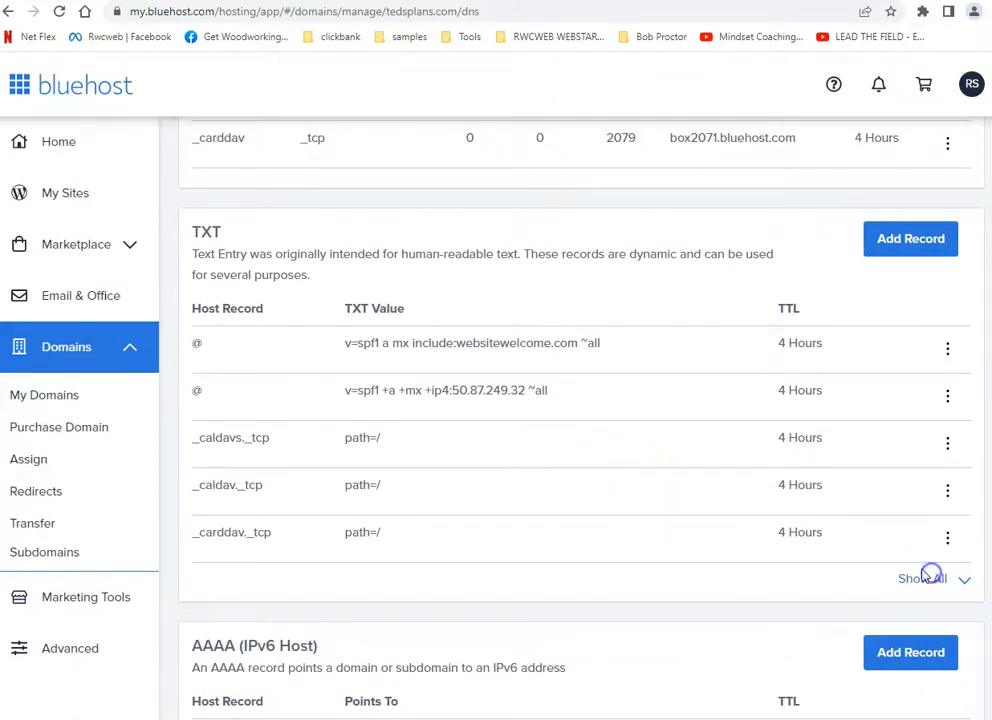
pyautogui.scroll(-2, 700, 514)
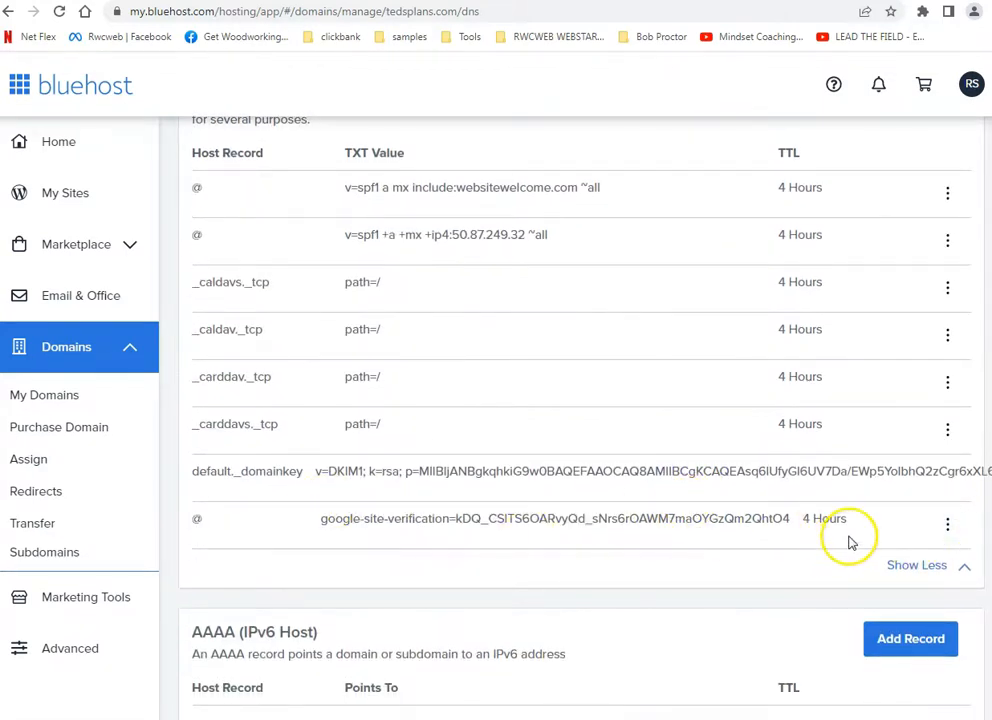
# Reload tedsplans.com, verify its ownership in Search Console, open the verified property, and dismiss the mobile-first indexing notice
pyautogui.hotkey('ctrl', 'shift', 'Tab')
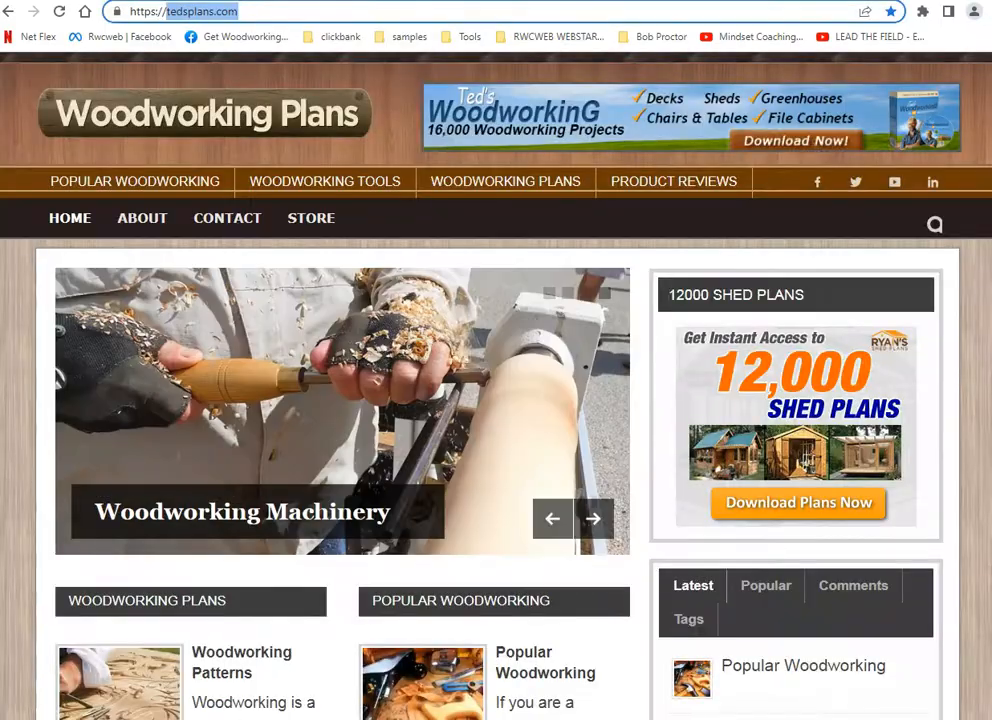
pyautogui.hotkey('ctrl', 'shift', 'Tab')
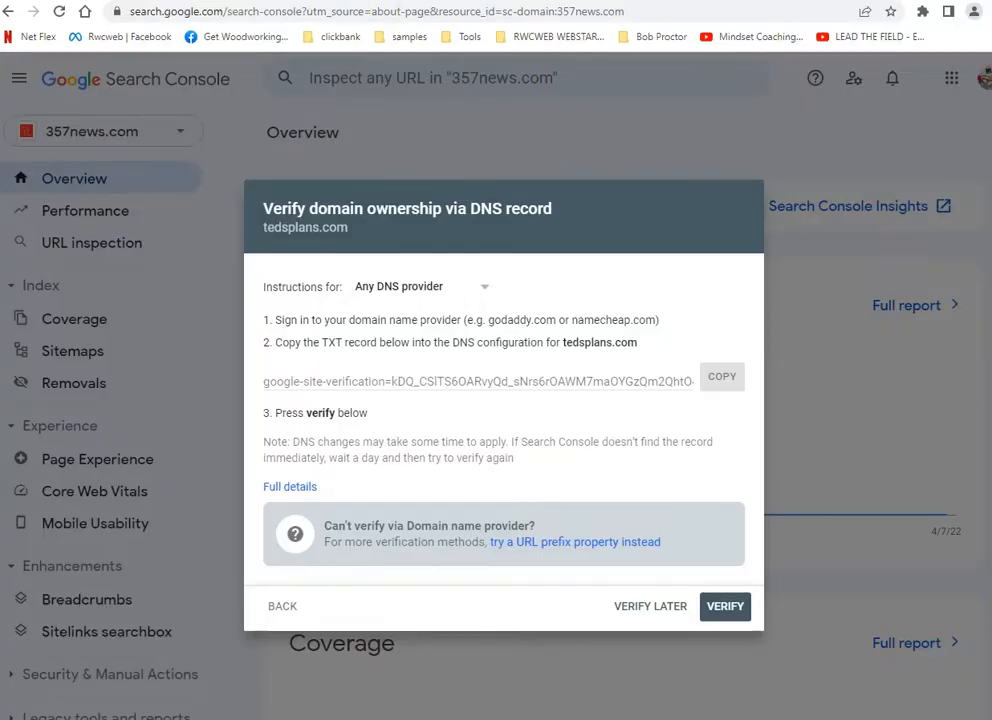
pyautogui.hotkey('ctrl', 'Tab')
pyautogui.click(57, 11)
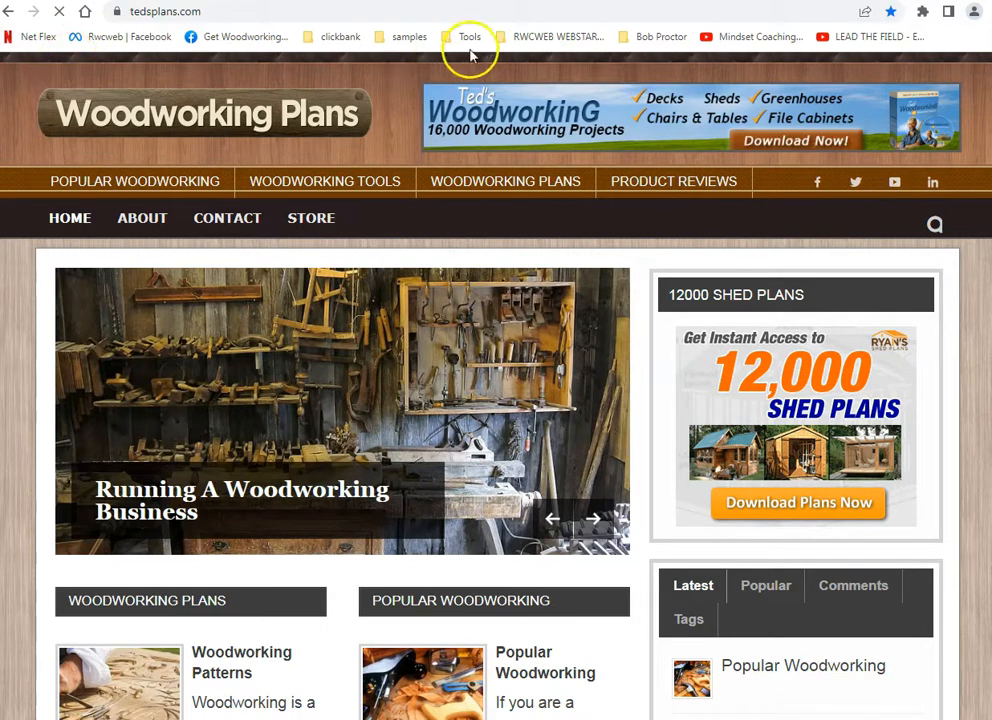
pyautogui.hotkey('ctrl', 'shift', 'Tab')
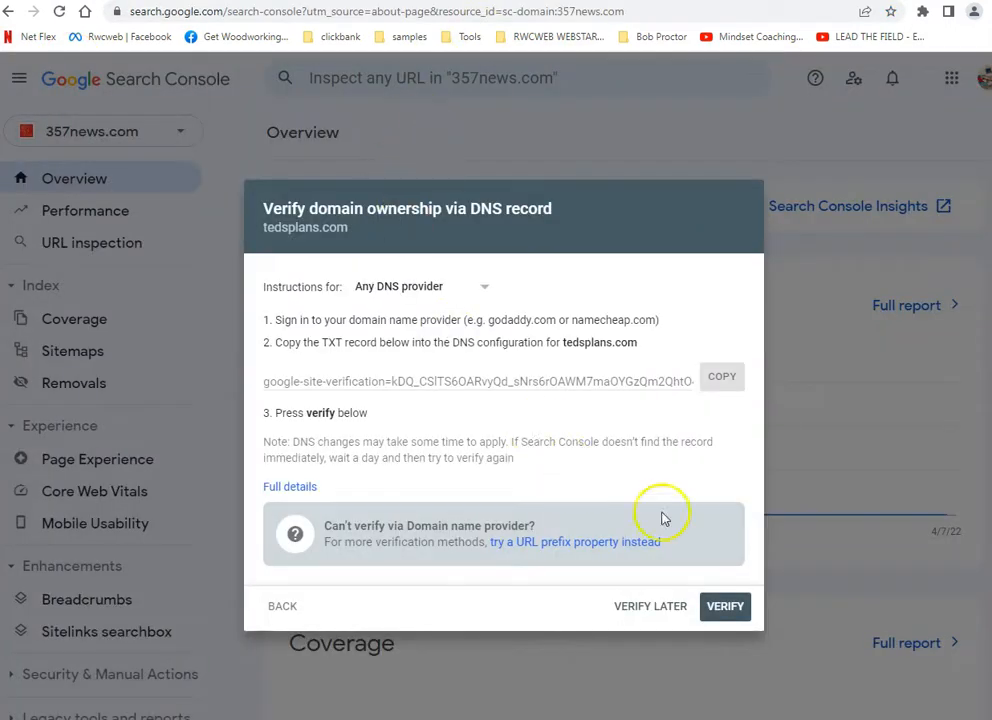
pyautogui.click(722, 606)
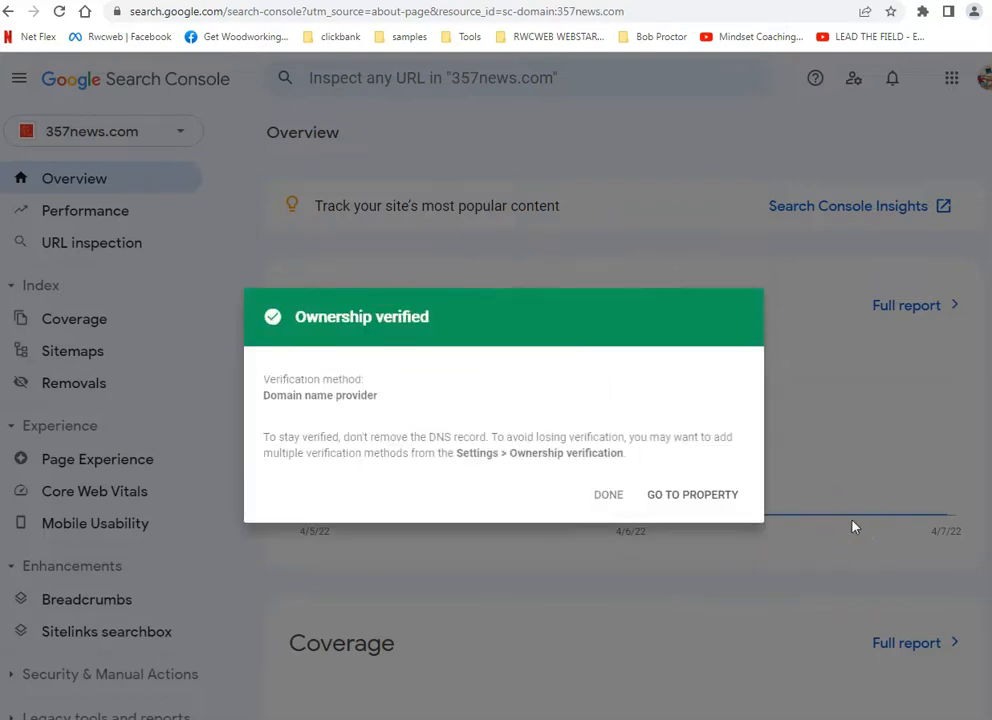
pyautogui.click(688, 497)
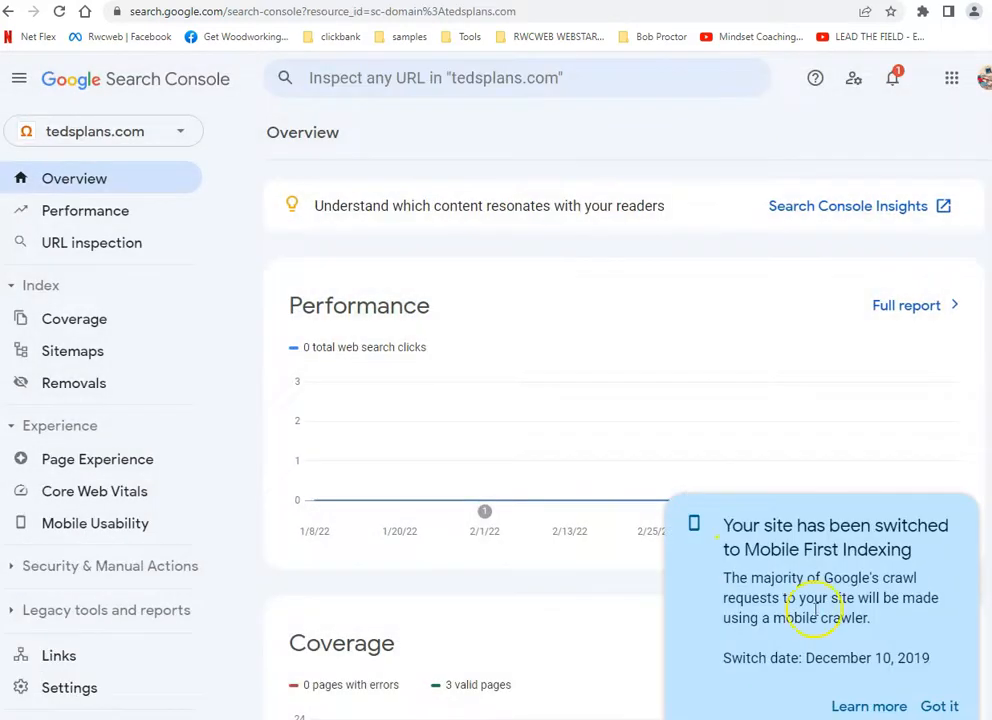
pyautogui.click(945, 706)
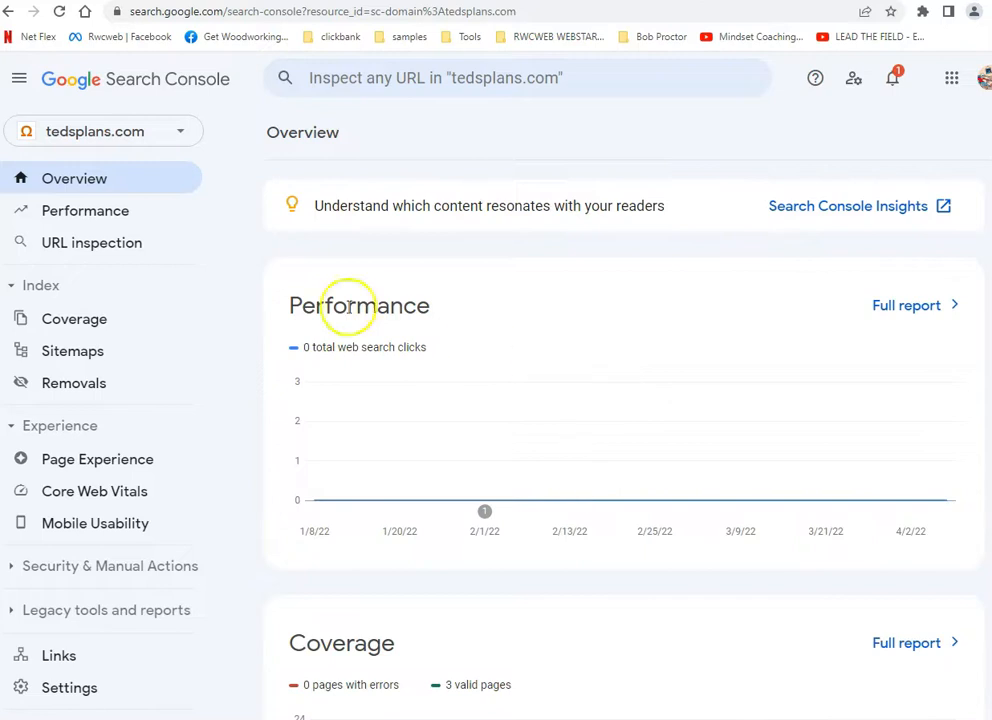
# View the search performance report for tedsplans.com, dismissing the introductory notice
pyautogui.click(84, 216)
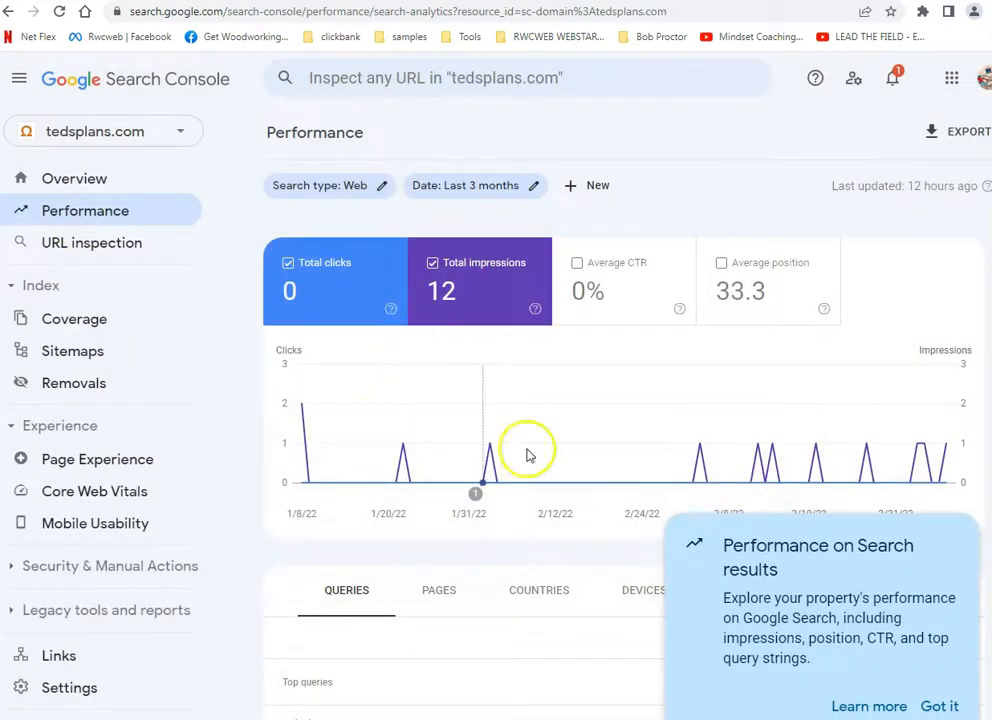
pyautogui.click(937, 706)
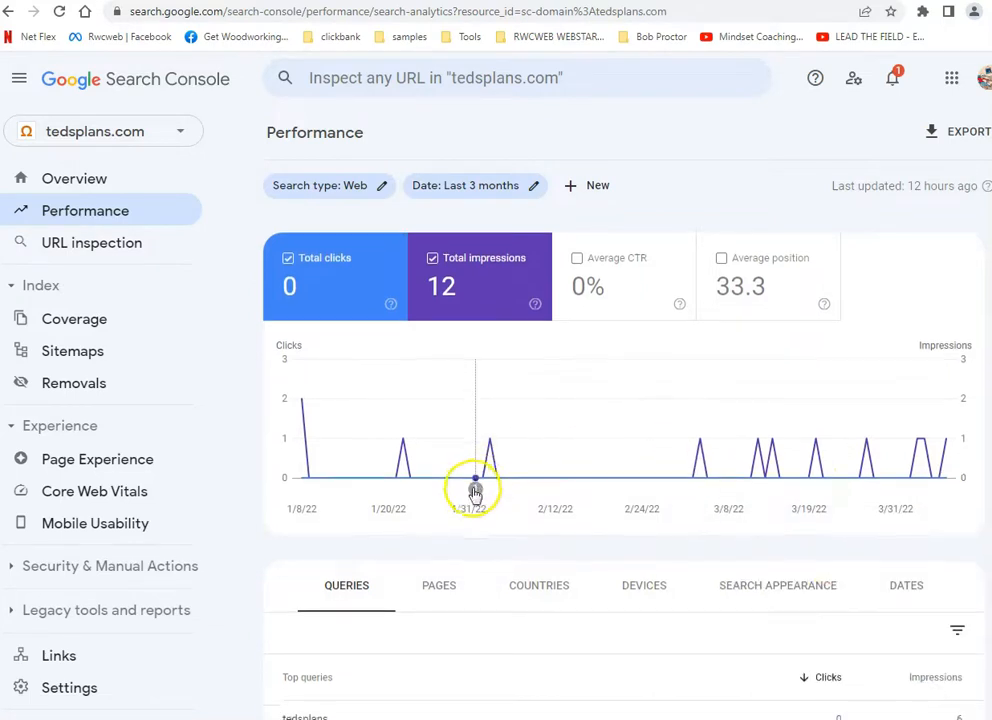
pyautogui.scroll(-1, 470, 485)
pyautogui.scroll(1, 555, 510)
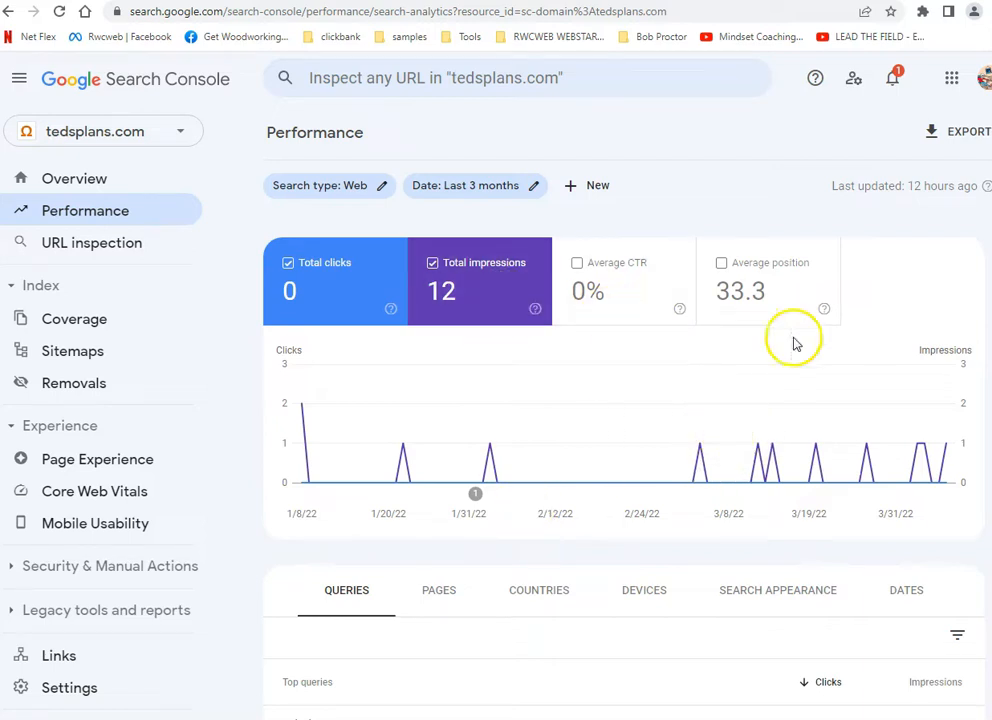
pyautogui.click(92, 243)
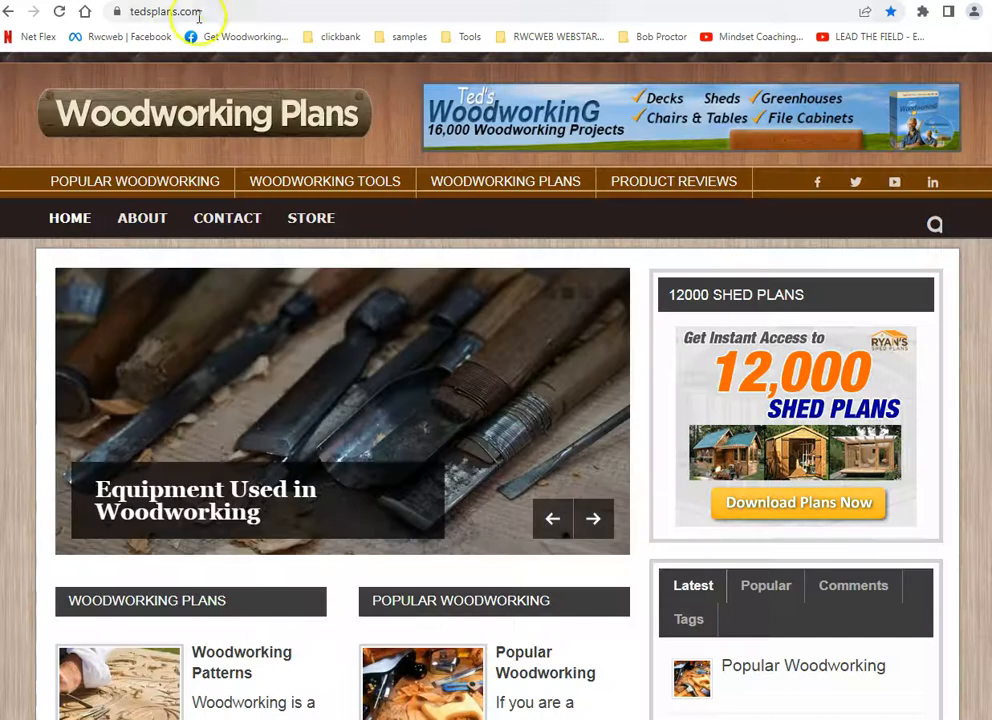
pyautogui.click(168, 12)
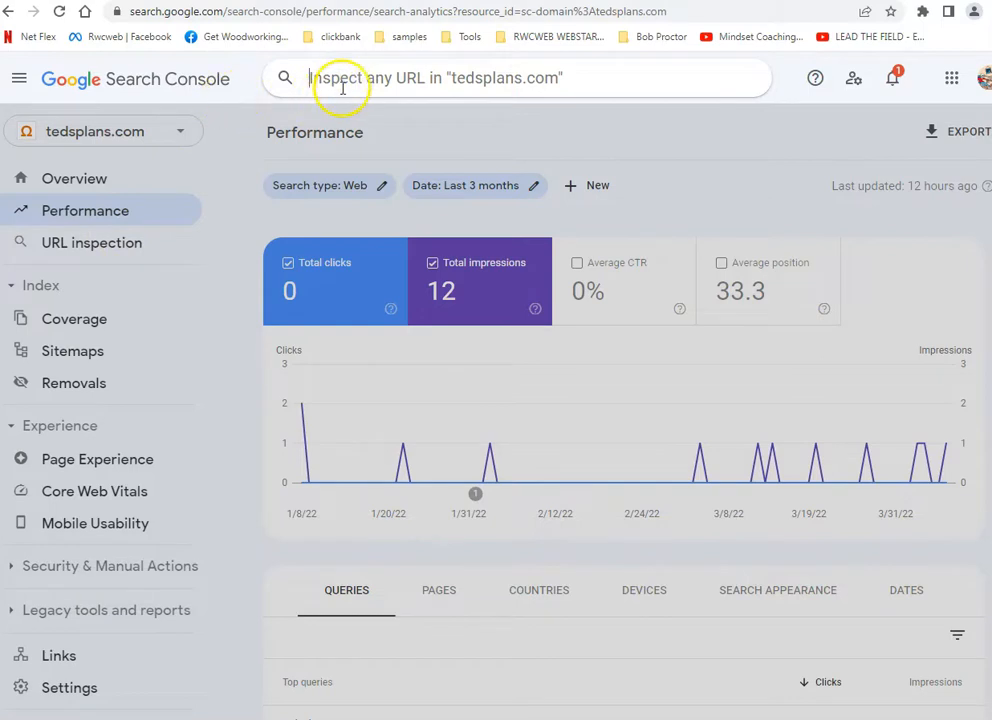
pyautogui.write('https://tedsplans.com/')
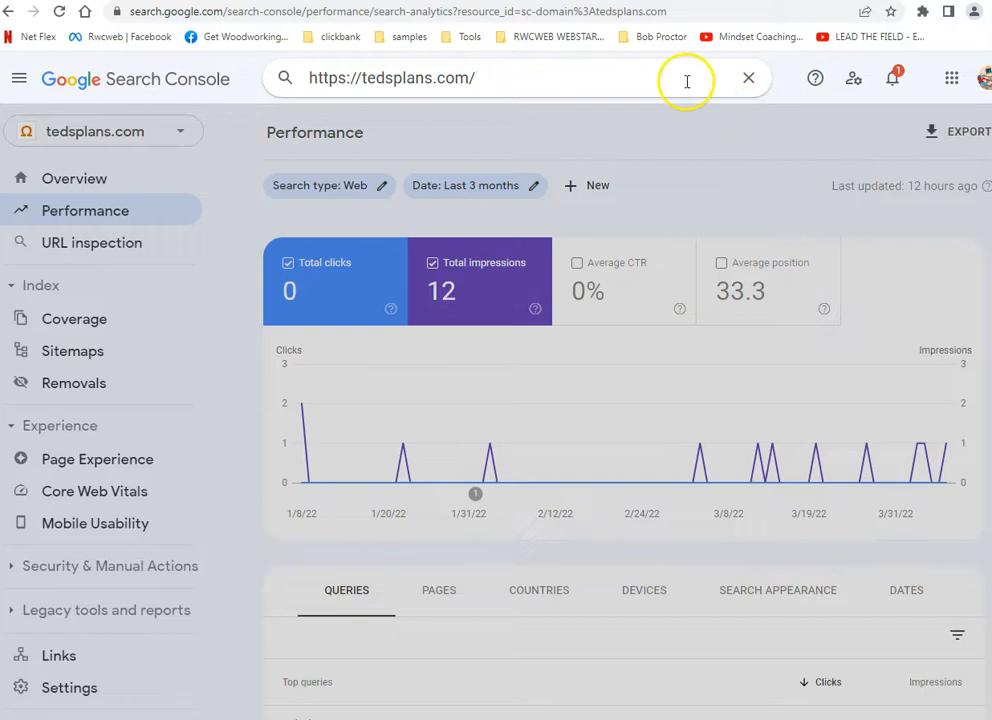
pyautogui.press('Return')
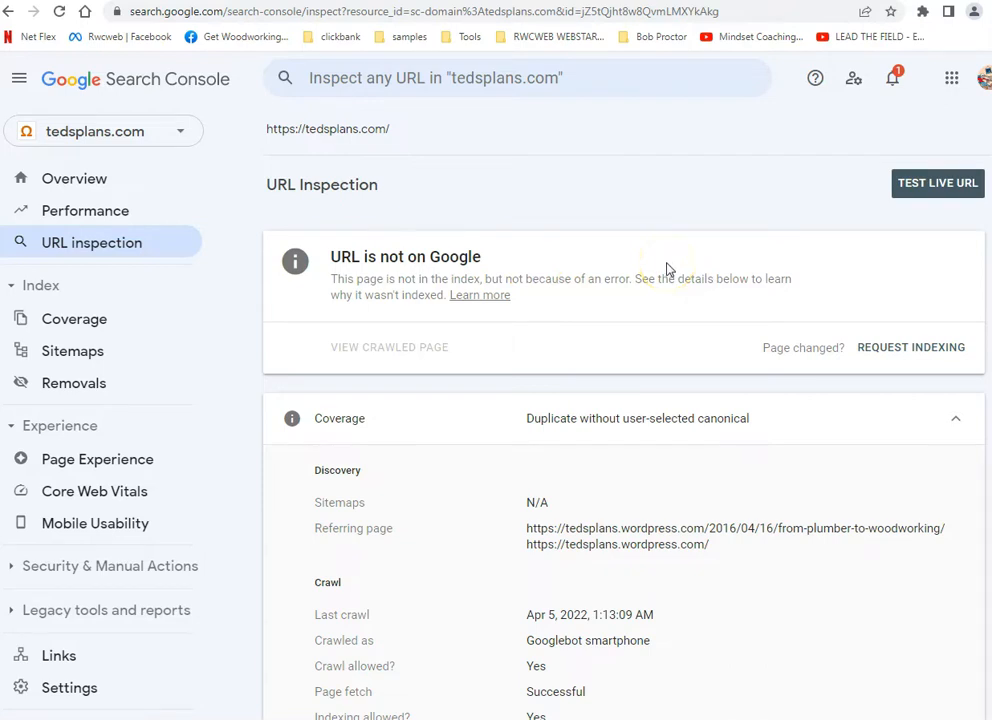
# Review the coverage details of the inspected homepage, request its indexing, and dismiss the confirmation
pyautogui.scroll(-3, 668, 268)
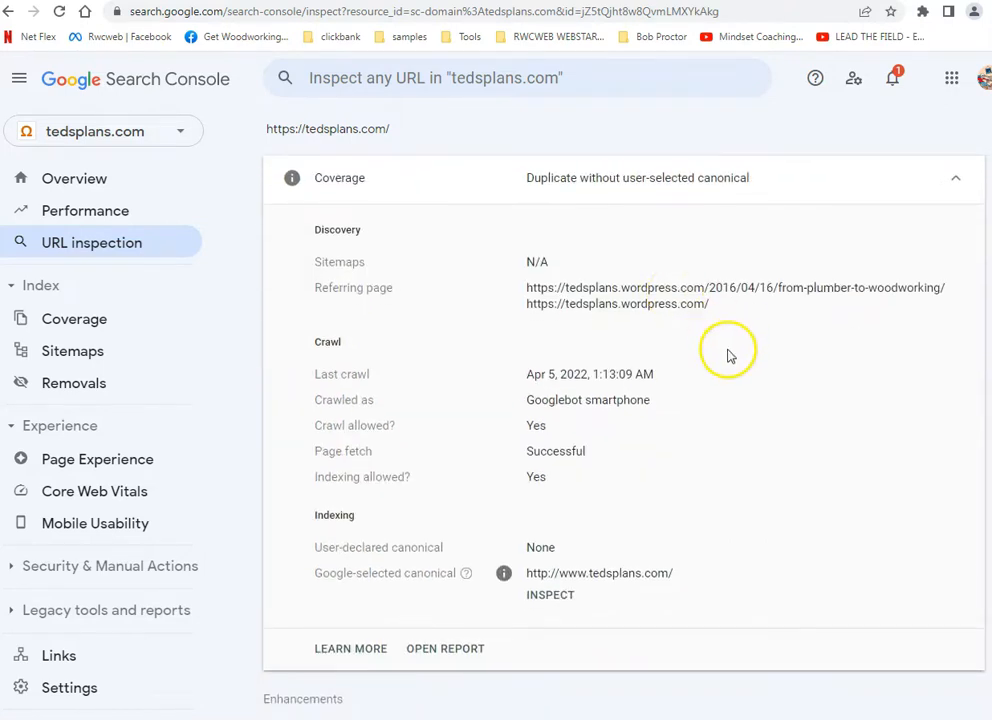
pyautogui.scroll(-1, 728, 356)
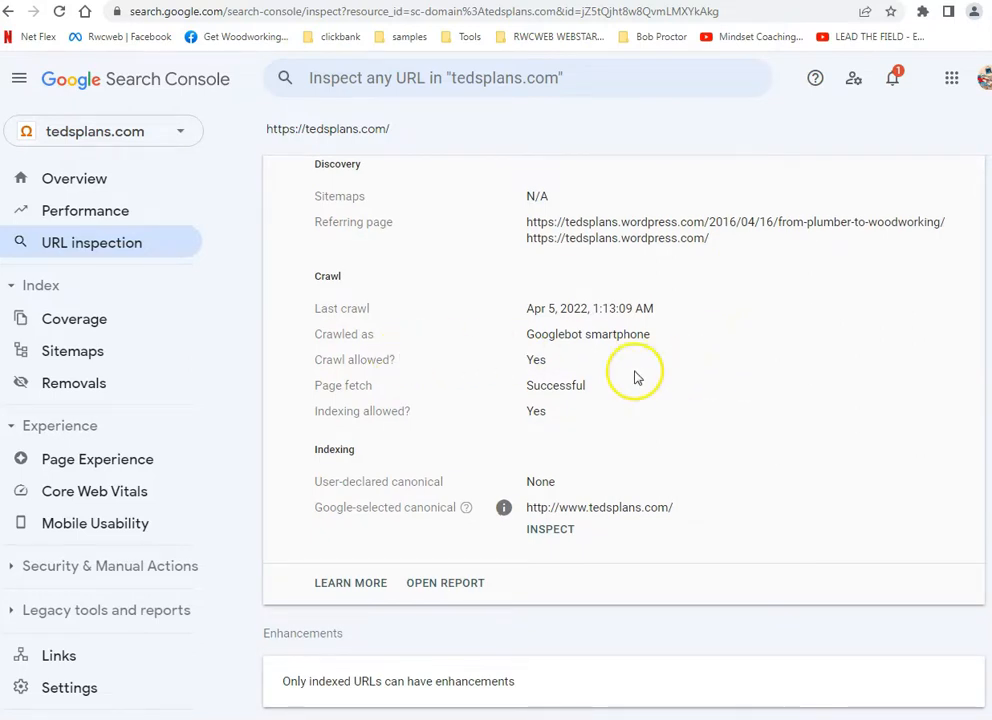
pyautogui.scroll(1, 737, 393)
pyautogui.scroll(4, 737, 390)
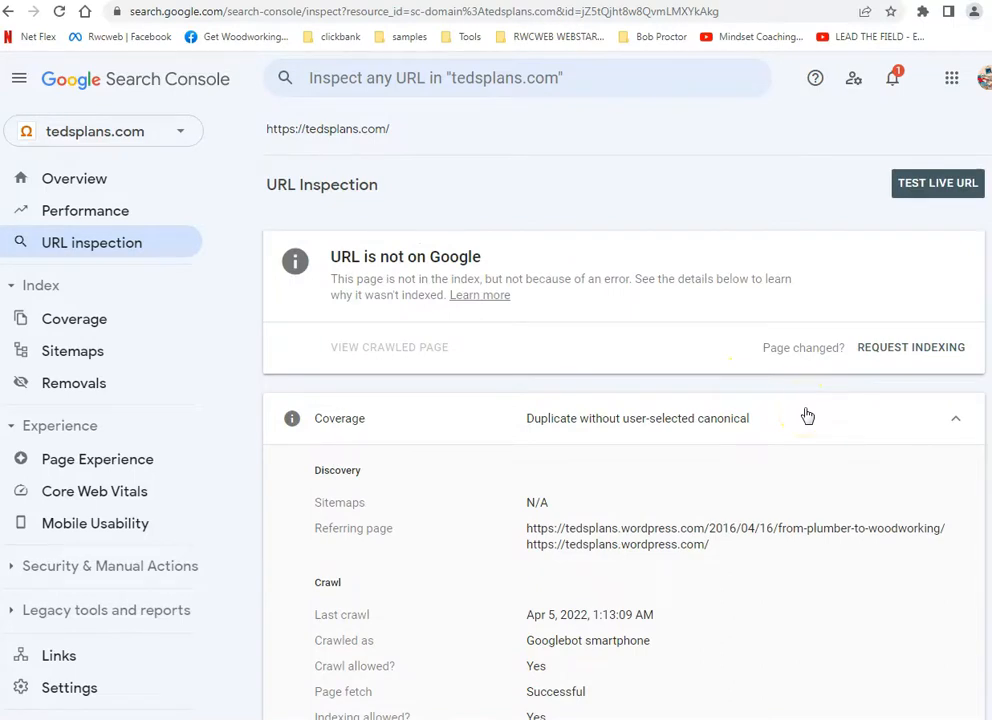
pyautogui.click(899, 349)
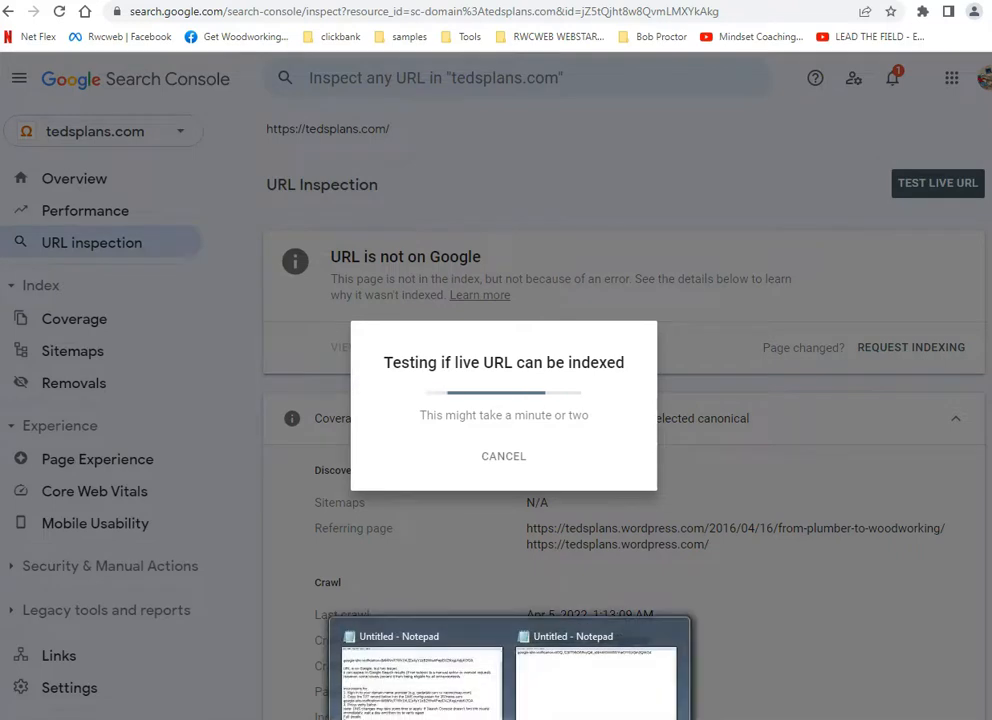
pyautogui.moveTo(211, 719)
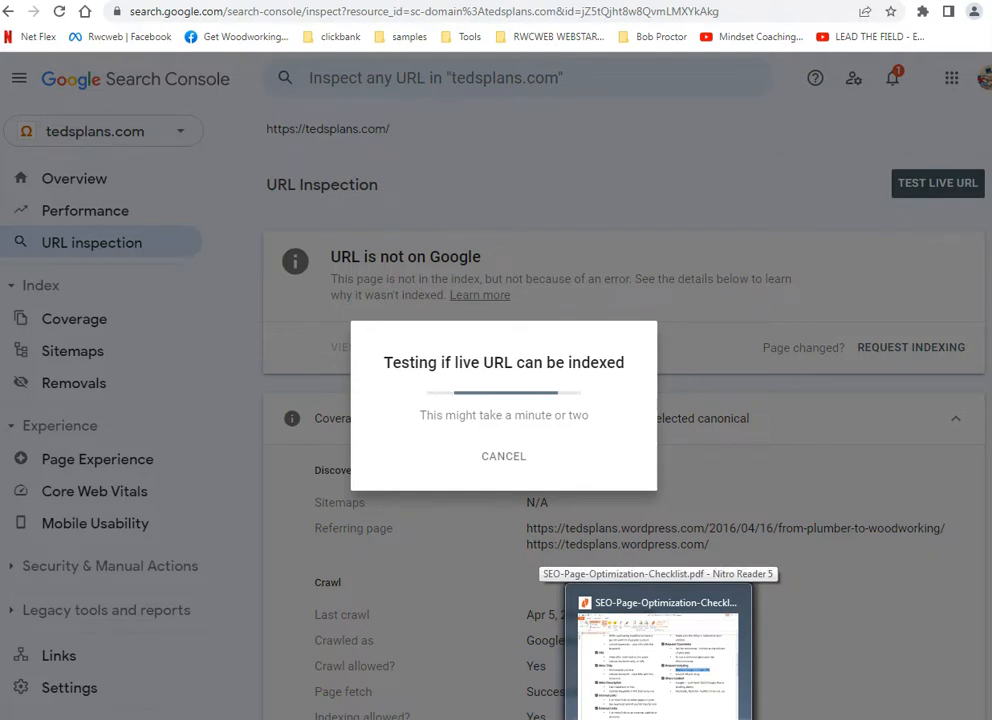
pyautogui.rightClick(658, 719)
pyautogui.click(658, 719)
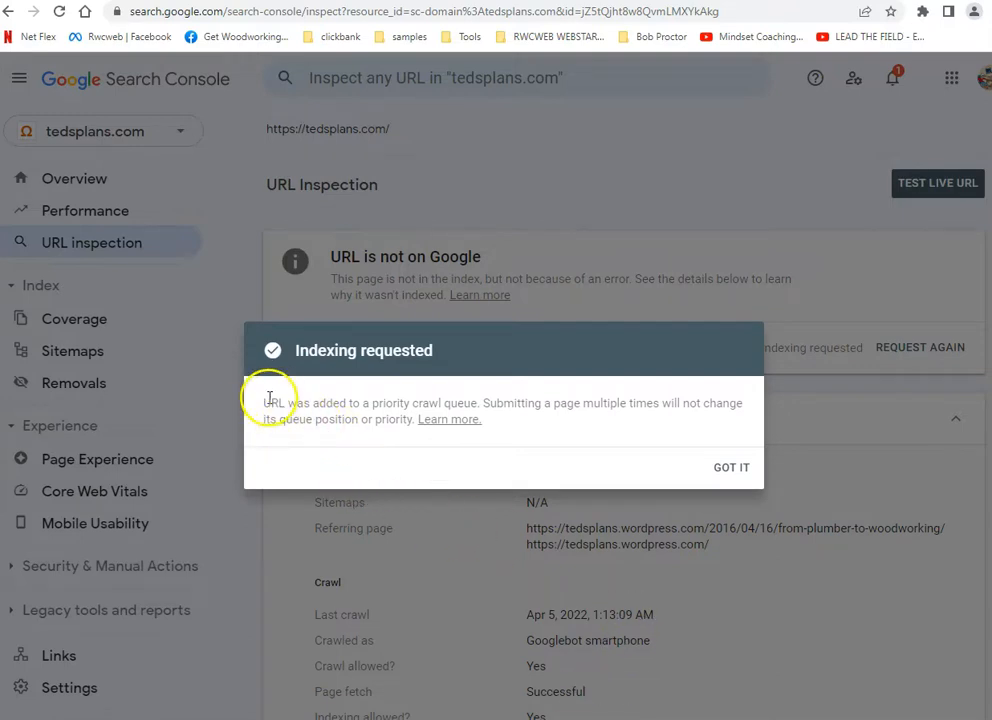
pyautogui.moveTo(268, 400); pyautogui.dragTo(543, 420)
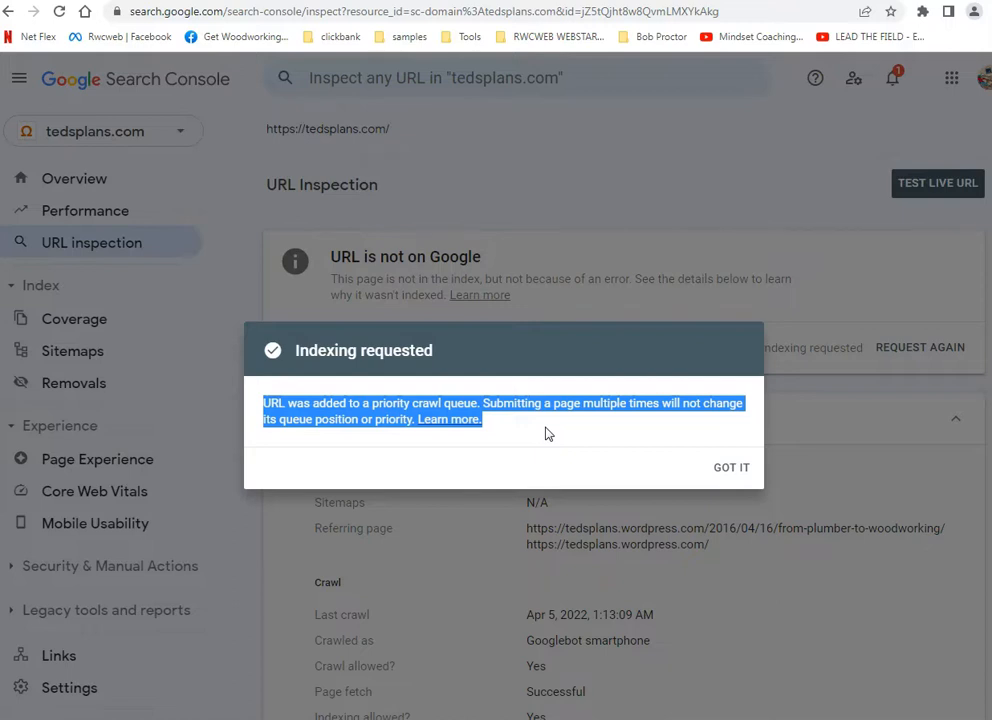
pyautogui.click(731, 469)
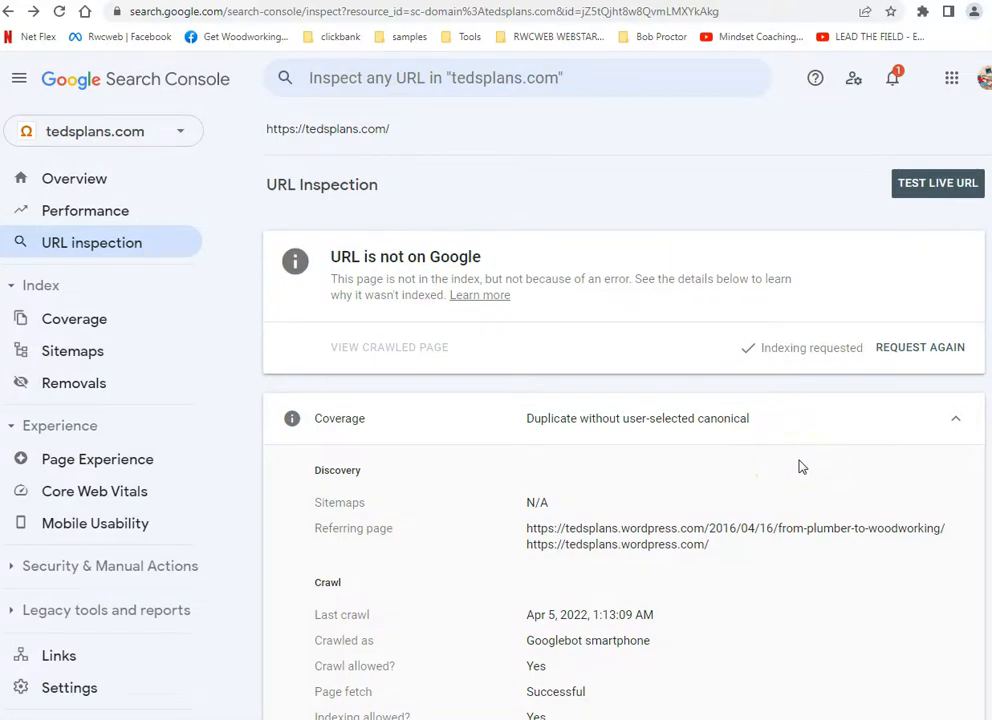
# Run a live test of the homepage URL and view the tested page's screenshot in its mobile usability details
pyautogui.click(917, 196)
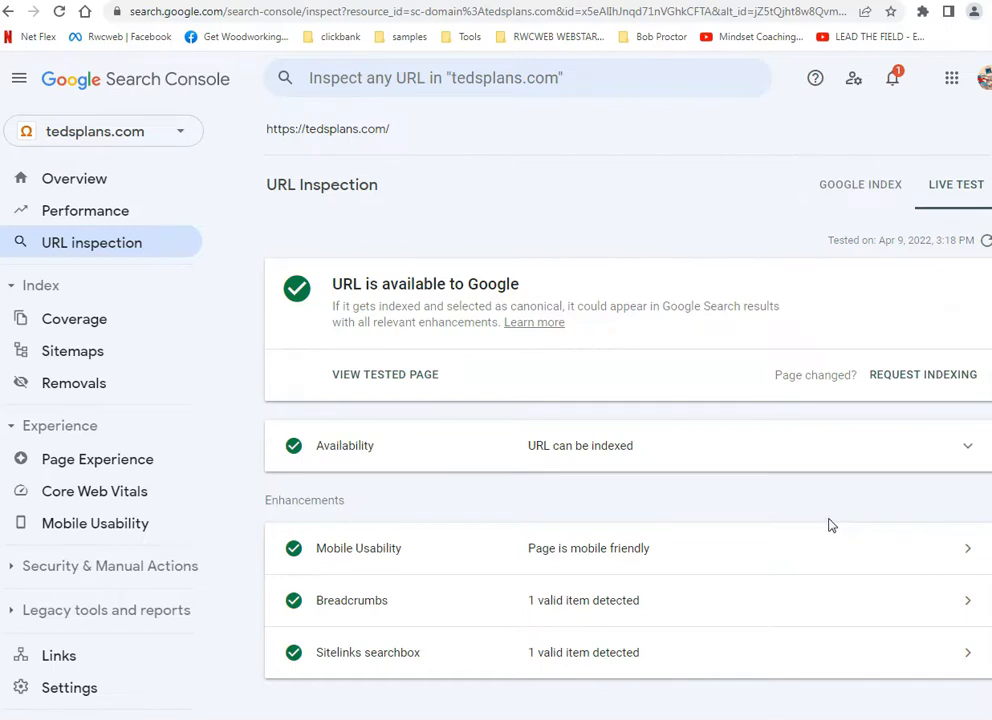
pyautogui.click(965, 553)
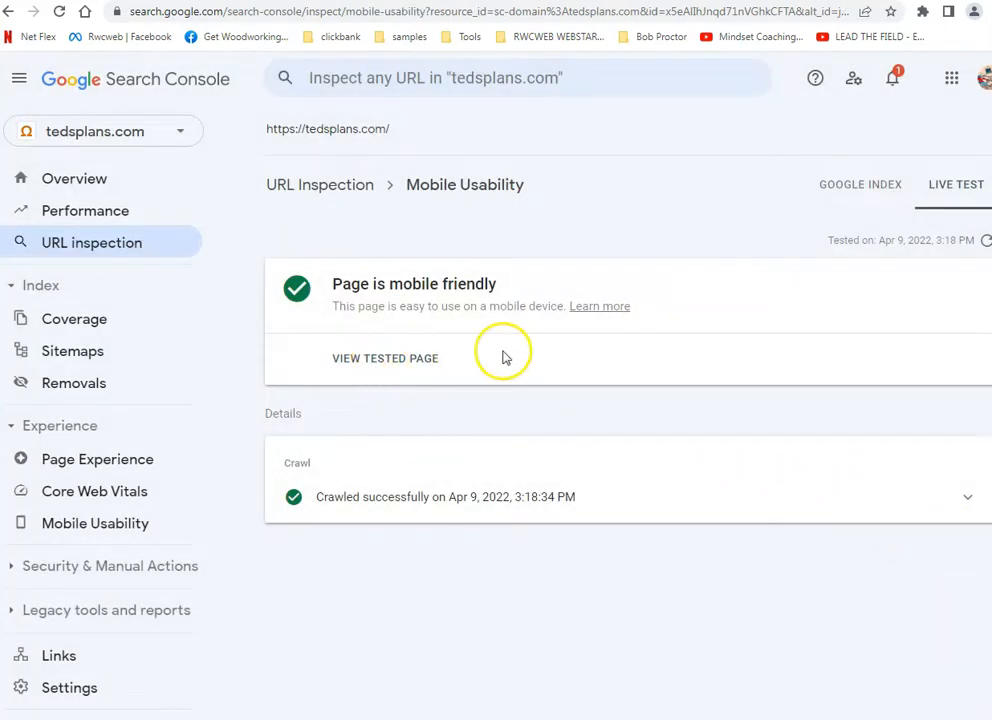
pyautogui.click(438, 360)
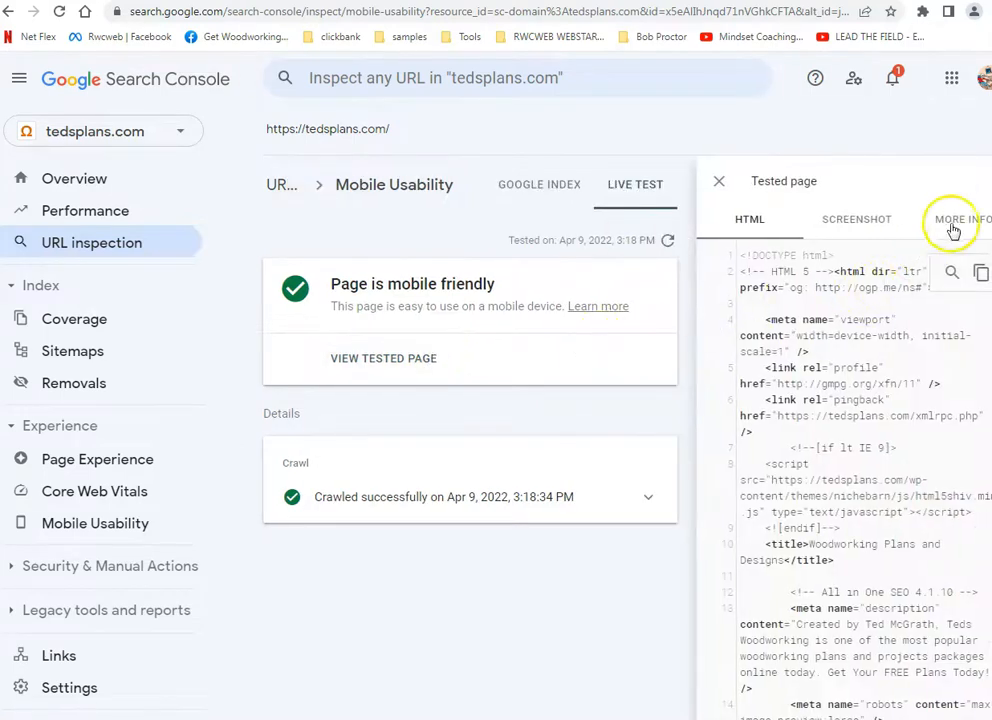
pyautogui.click(852, 217)
pyautogui.scroll(-1, 798, 420)
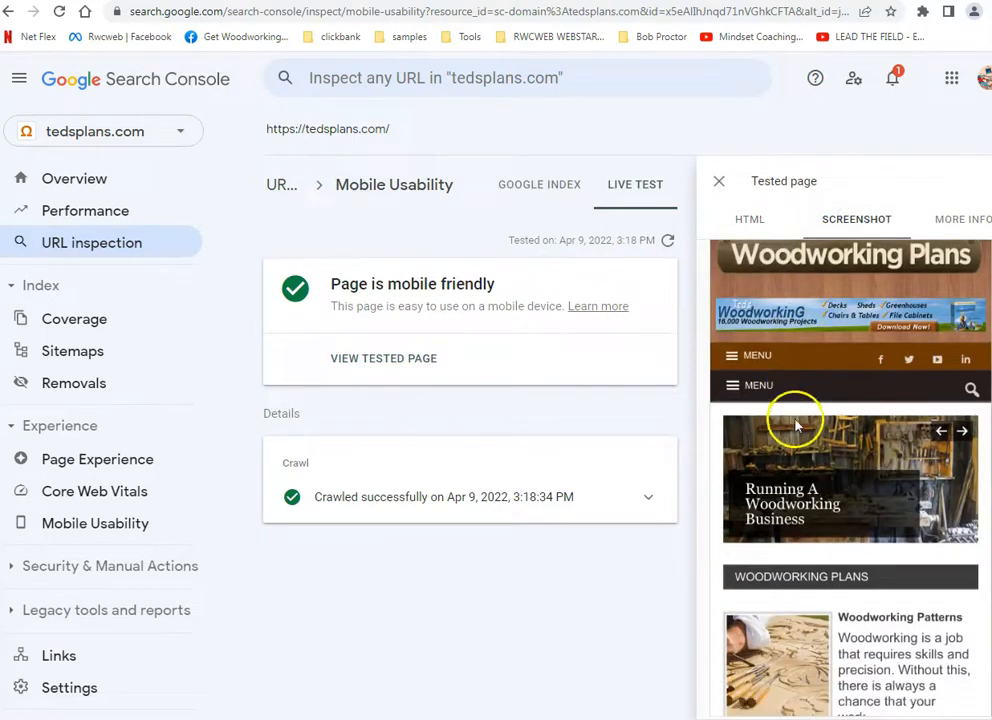
pyautogui.scroll(1, 781, 494)
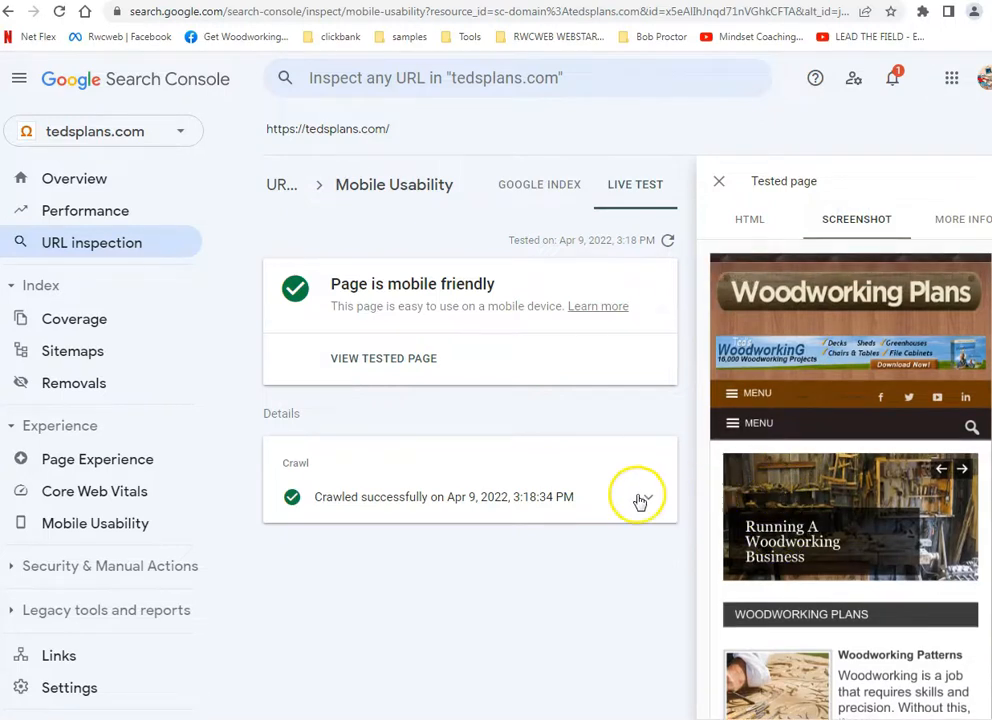
pyautogui.click(724, 183)
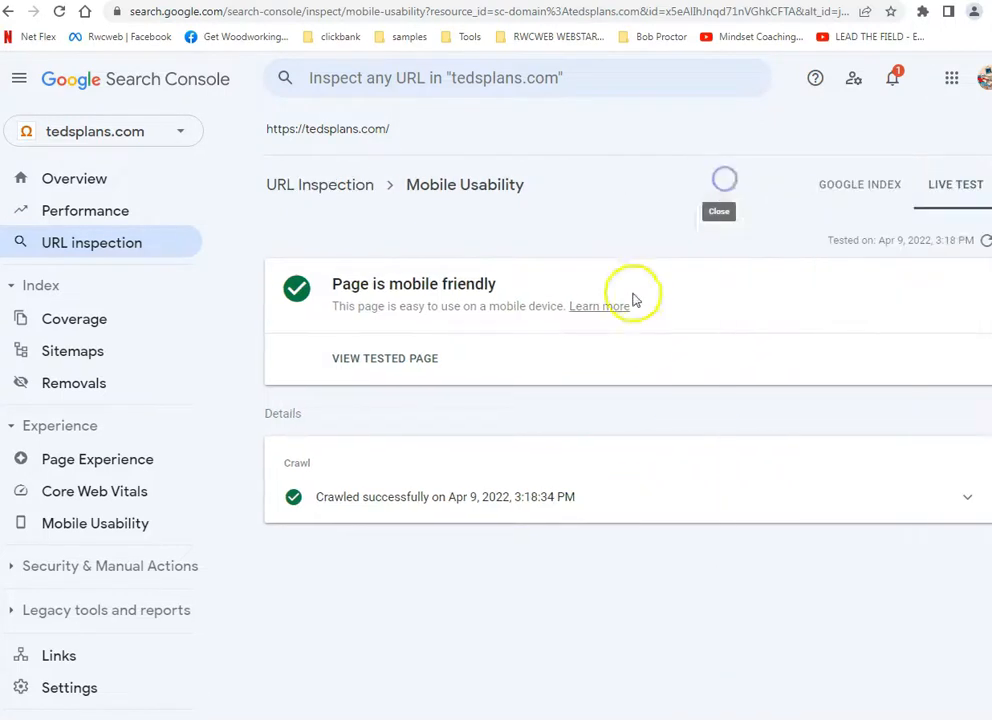
# Return to the live test results and examine the page's availability details on crawling and indexing
pyautogui.click(330, 184)
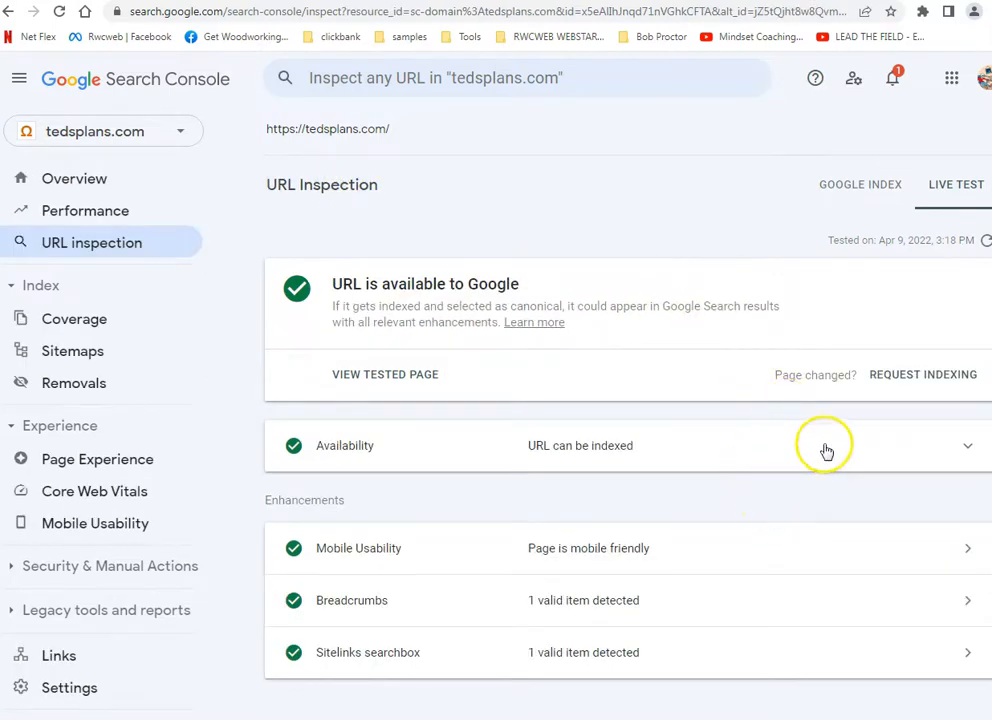
pyautogui.click(921, 443)
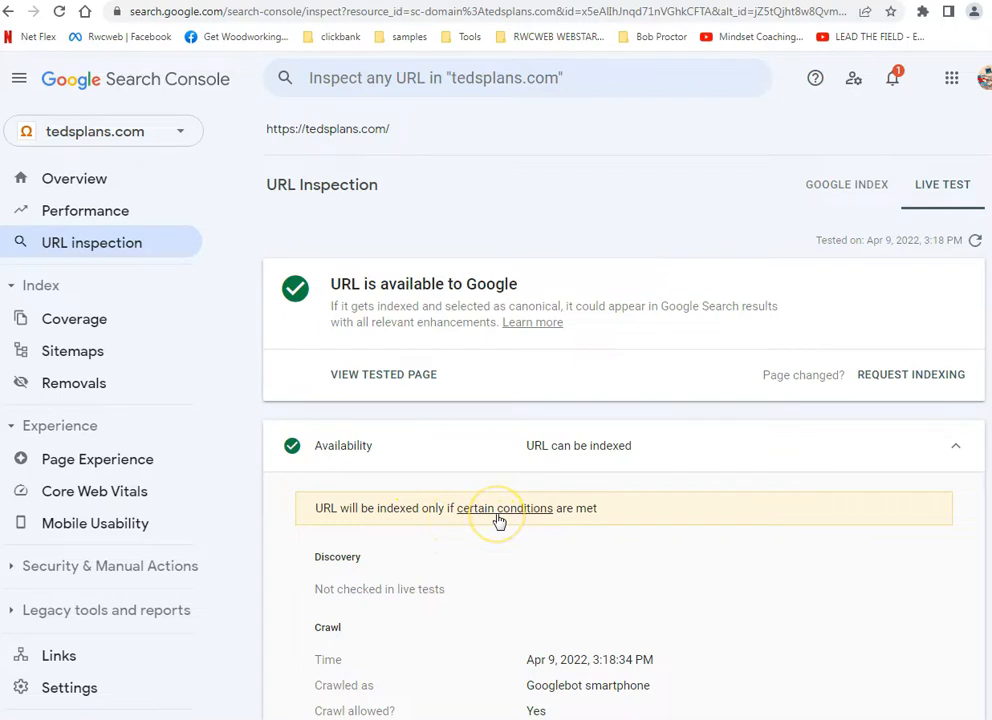
pyautogui.scroll(-3, 735, 550)
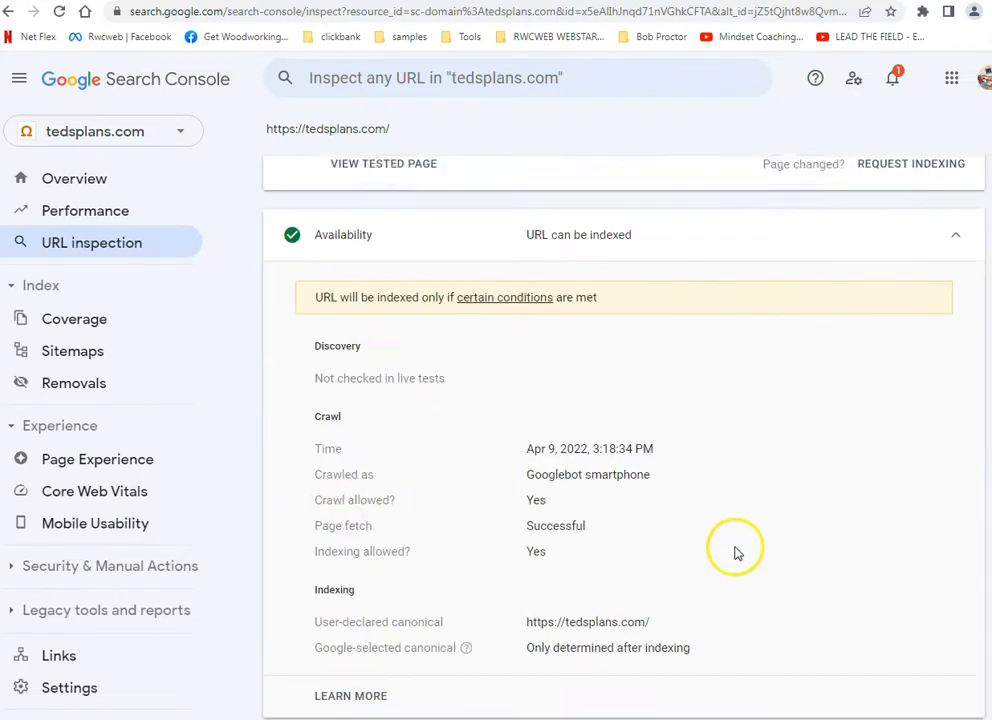
# Review the homepage's live test results and open the help article on the conditions for indexing, returning to the results
pyautogui.scroll(-2, 738, 543)
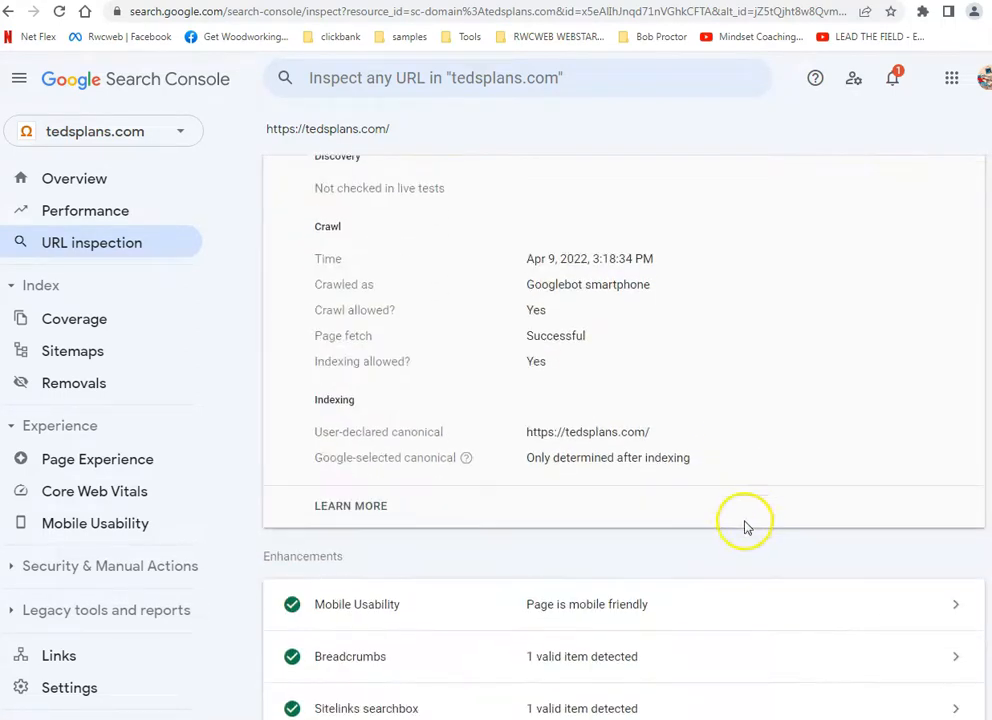
pyautogui.scroll(4, 757, 512)
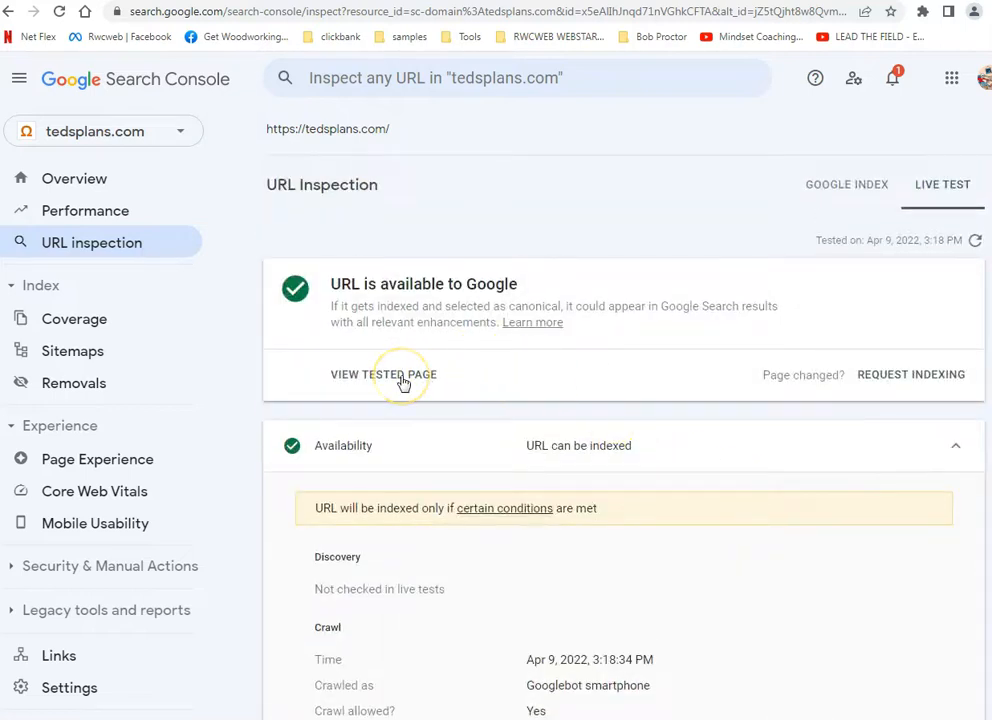
pyautogui.click(540, 512)
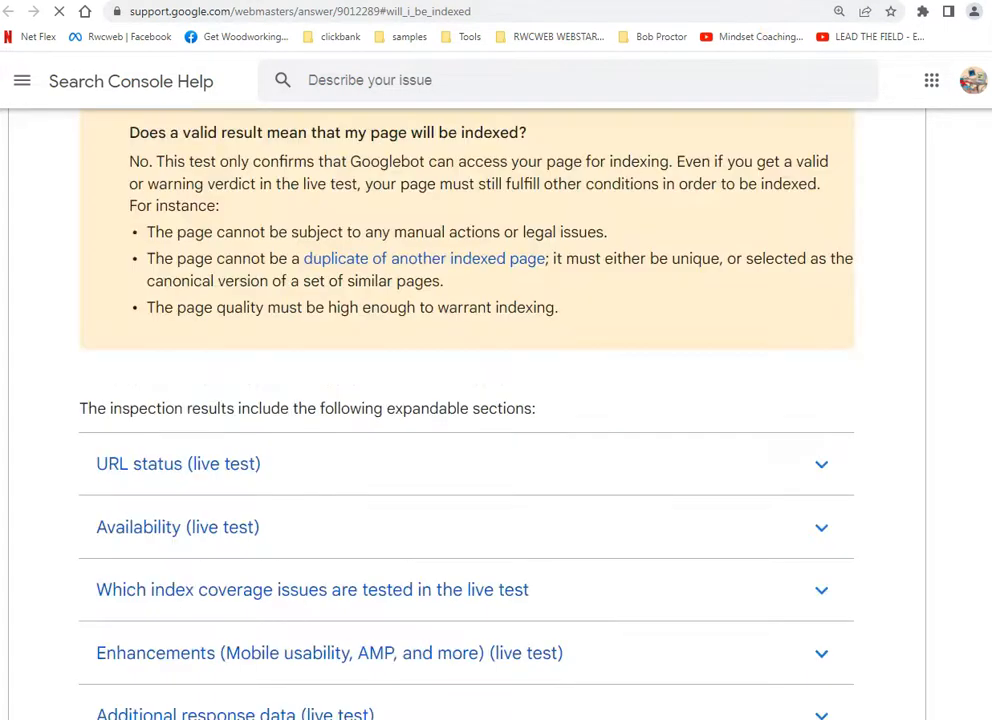
pyautogui.click(690, 1)
pyautogui.scroll(-1, 567, 303)
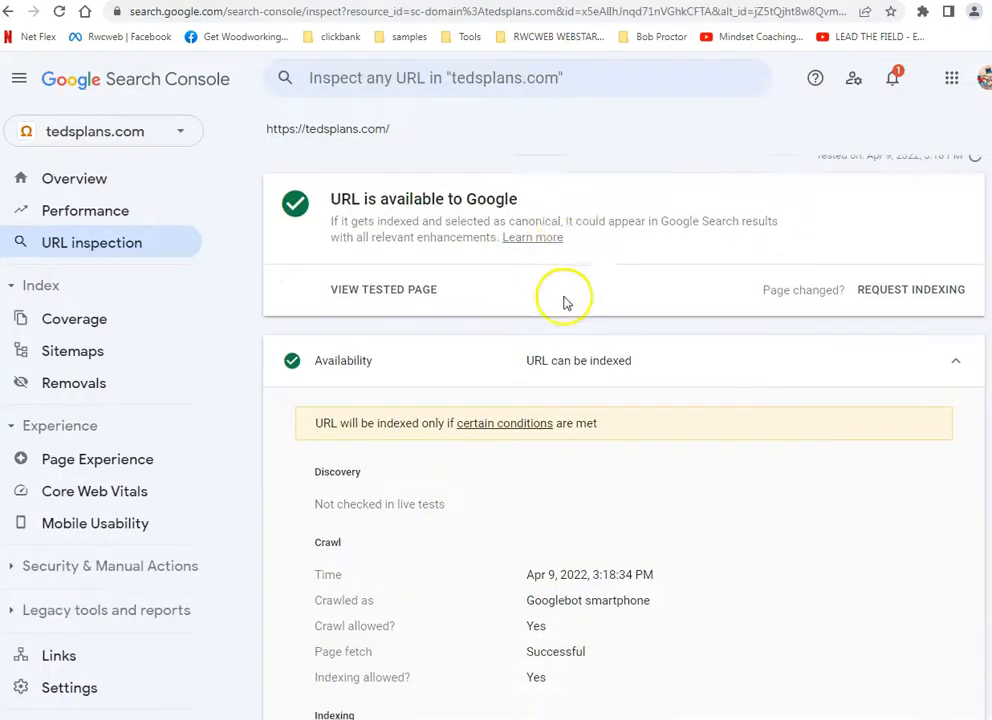
pyautogui.scroll(-1, 565, 300)
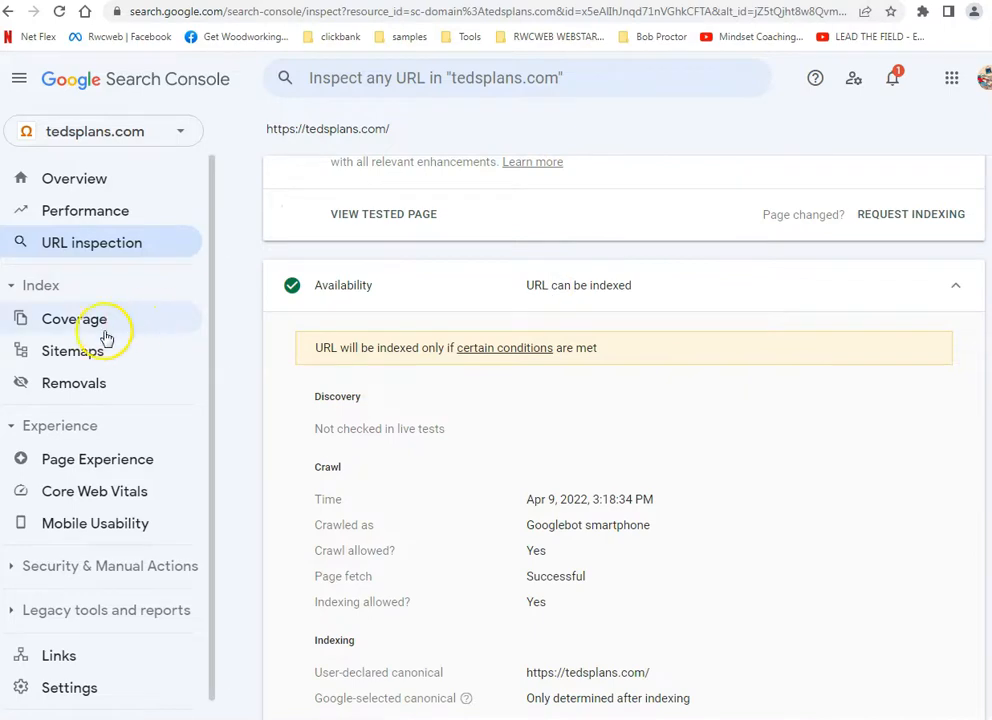
# Open the Performance report for tedsplans.com and review its clicks and impressions chart and top queries
pyautogui.click(77, 209)
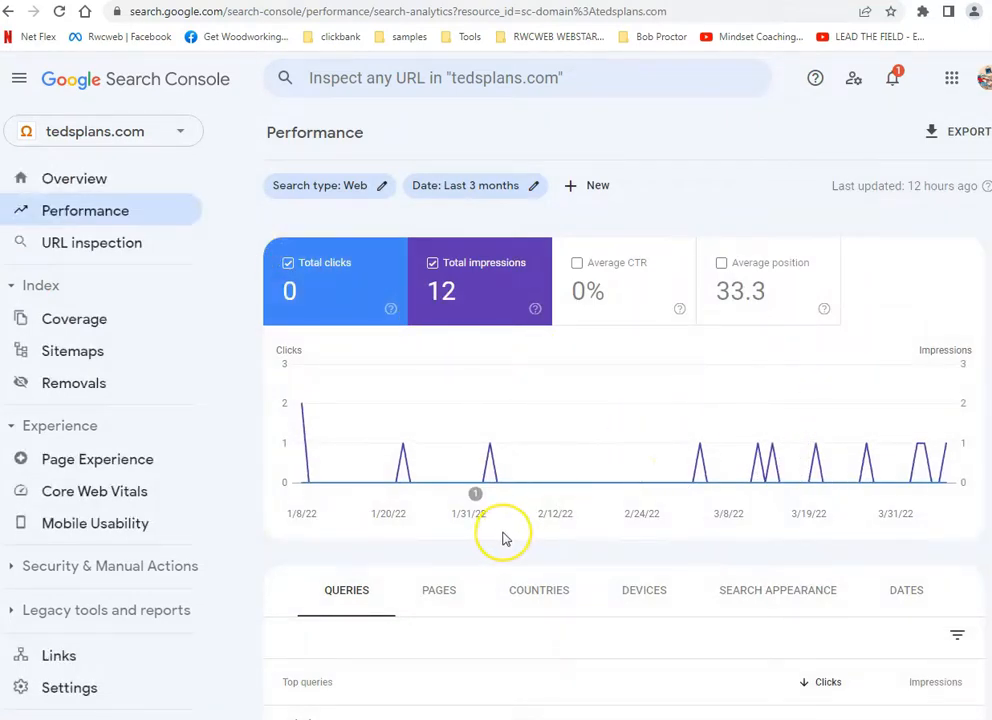
pyautogui.scroll(-2, 505, 540)
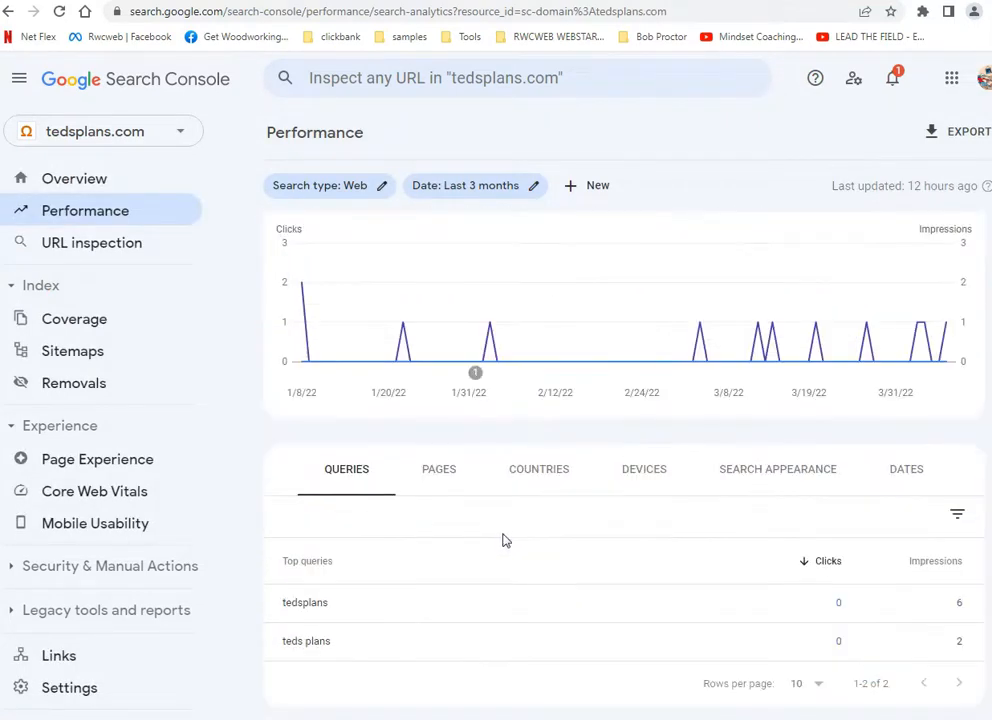
pyautogui.scroll(2, 505, 540)
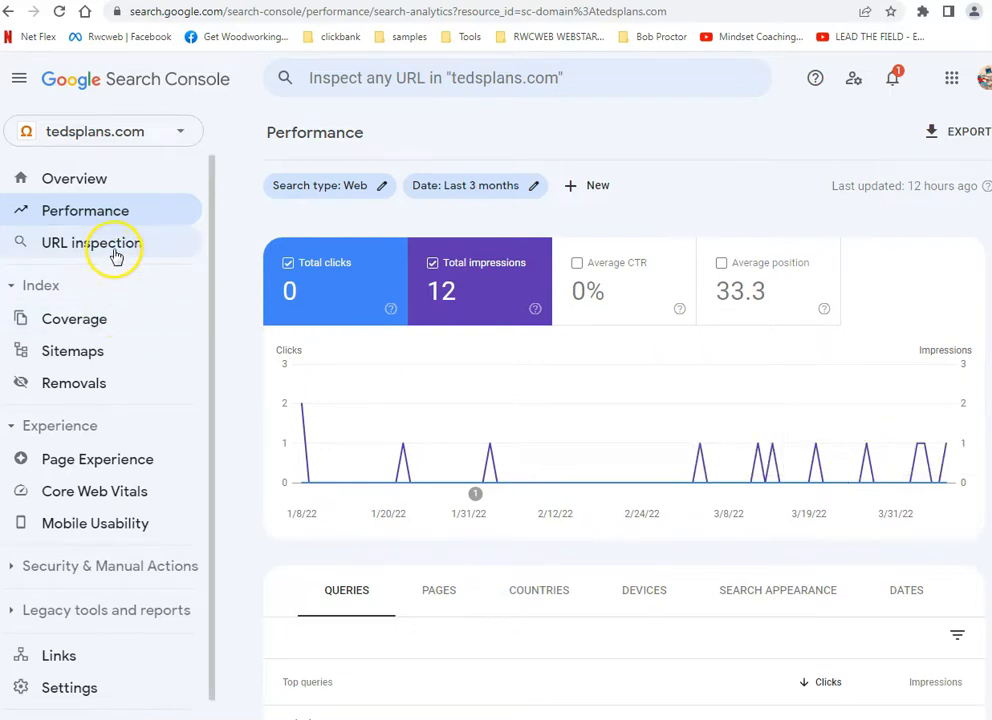
# Open the index Coverage report, dismiss its introductory tip, and look over the report's details
pyautogui.click(112, 325)
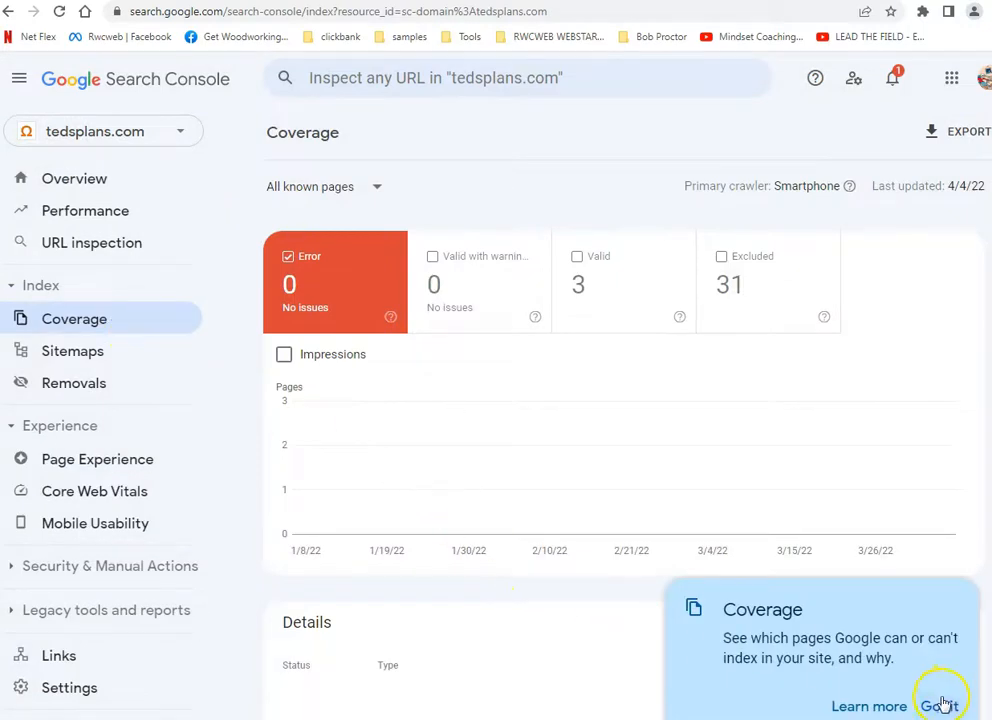
pyautogui.click(940, 705)
pyautogui.scroll(-1, 495, 479)
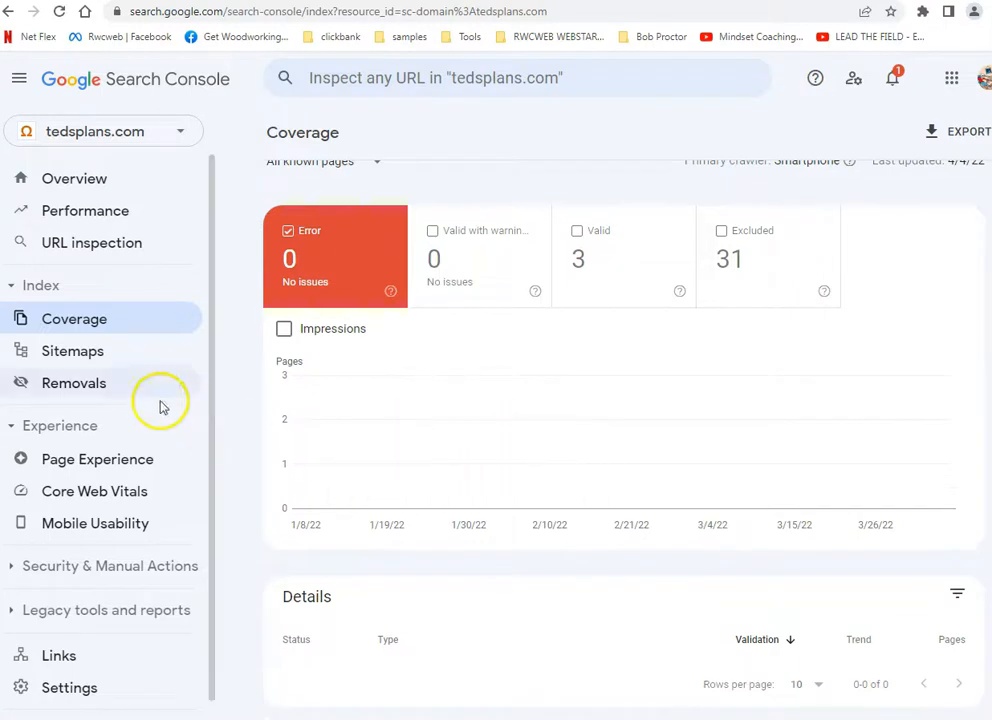
# View the Sitemaps report, switch to the tedsplans.com website and look over its homepage
pyautogui.click(84, 357)
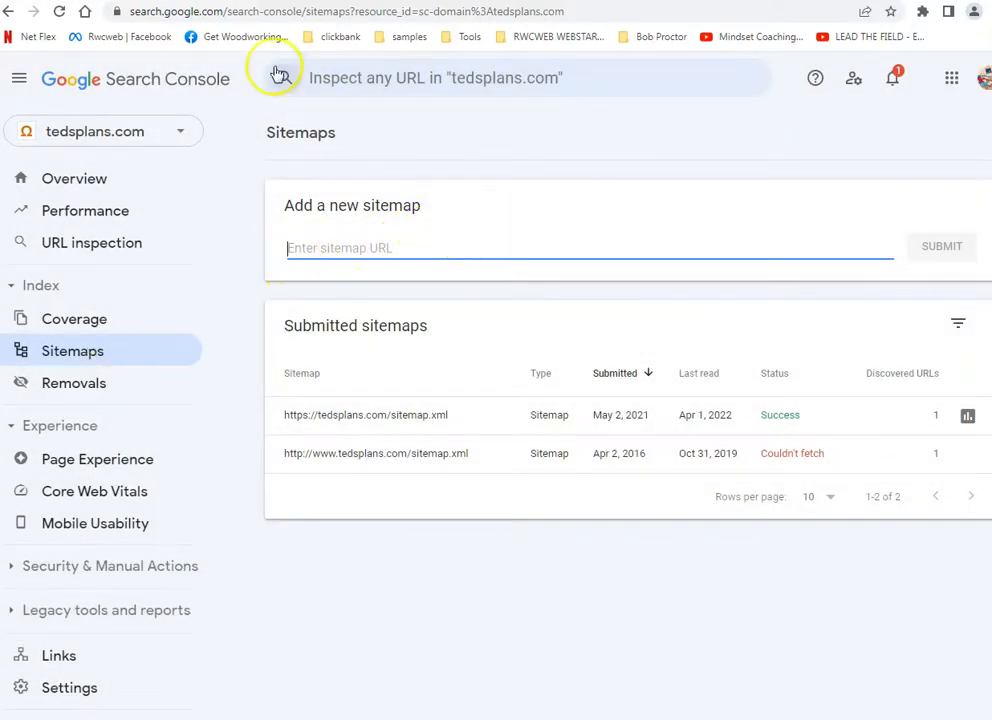
pyautogui.click(165, 0)
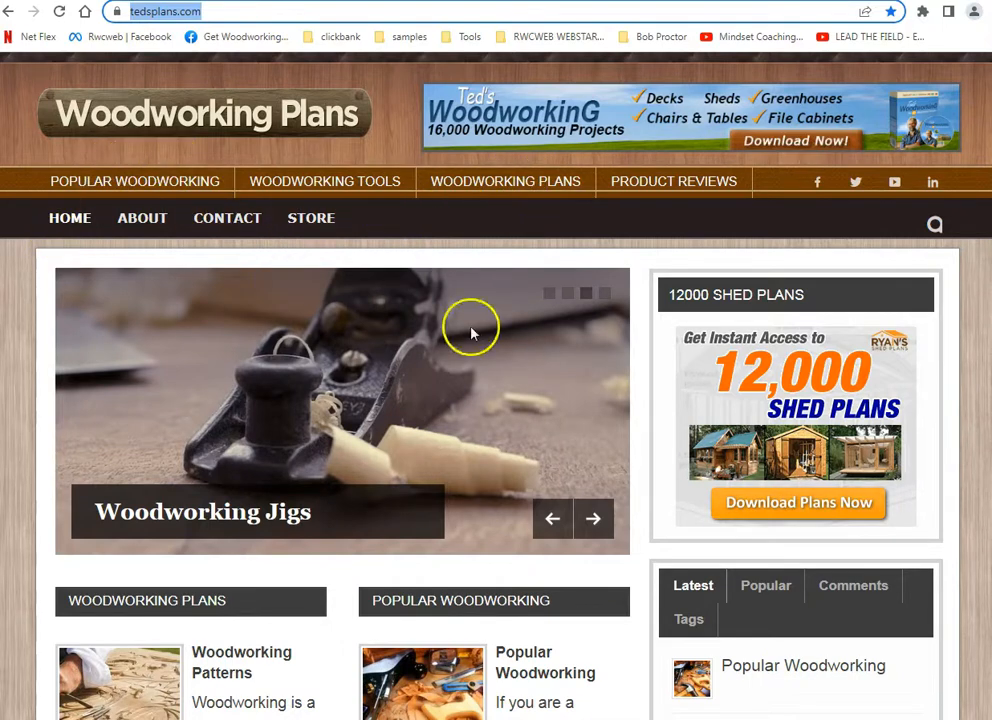
pyautogui.scroll(-3, 44, 530)
pyautogui.scroll(-10, 133, 508)
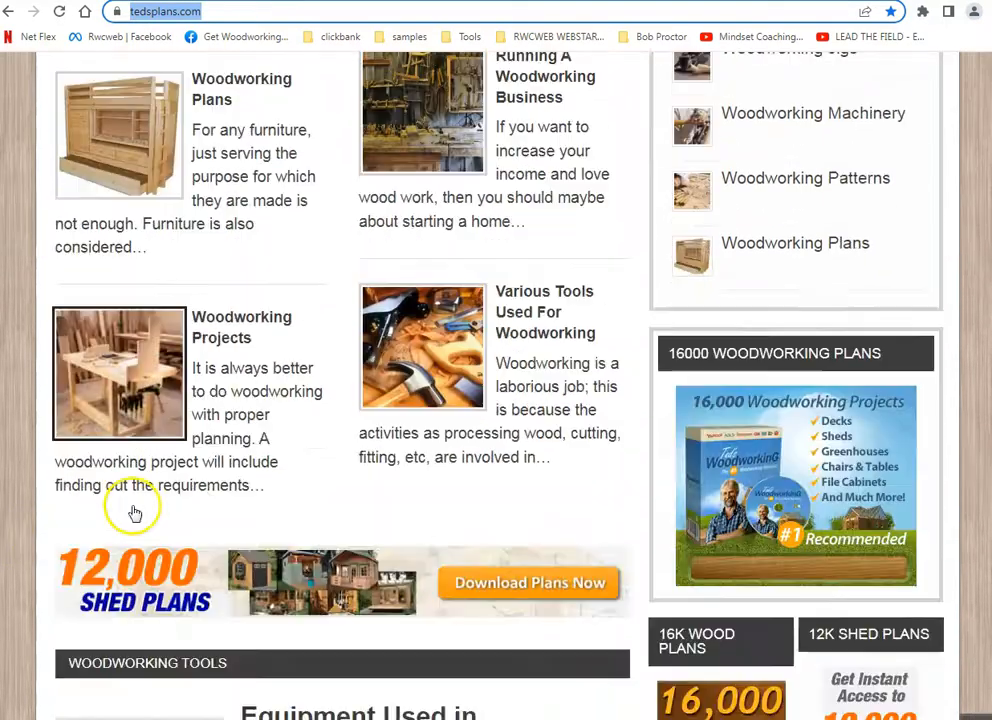
pyautogui.scroll(7, 135, 512)
pyautogui.scroll(6, 135, 512)
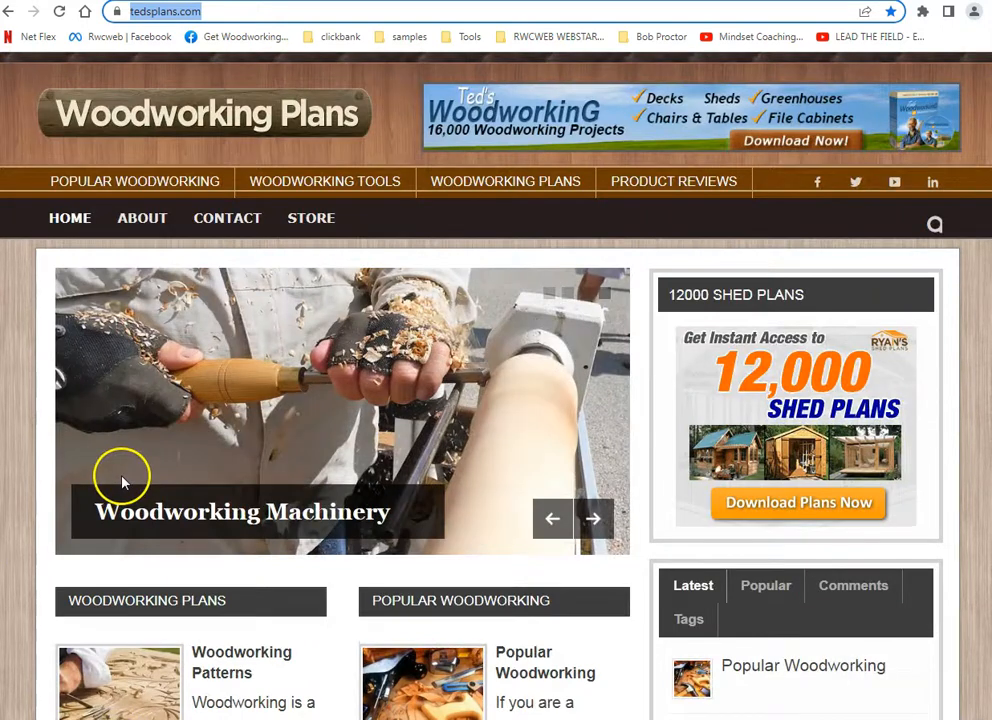
# Check the Bluehost domain page, return to the tedsplans.com homepage and open the Sitemap page linked in its footer
pyautogui.hotkey('ctrl', 'Tab')
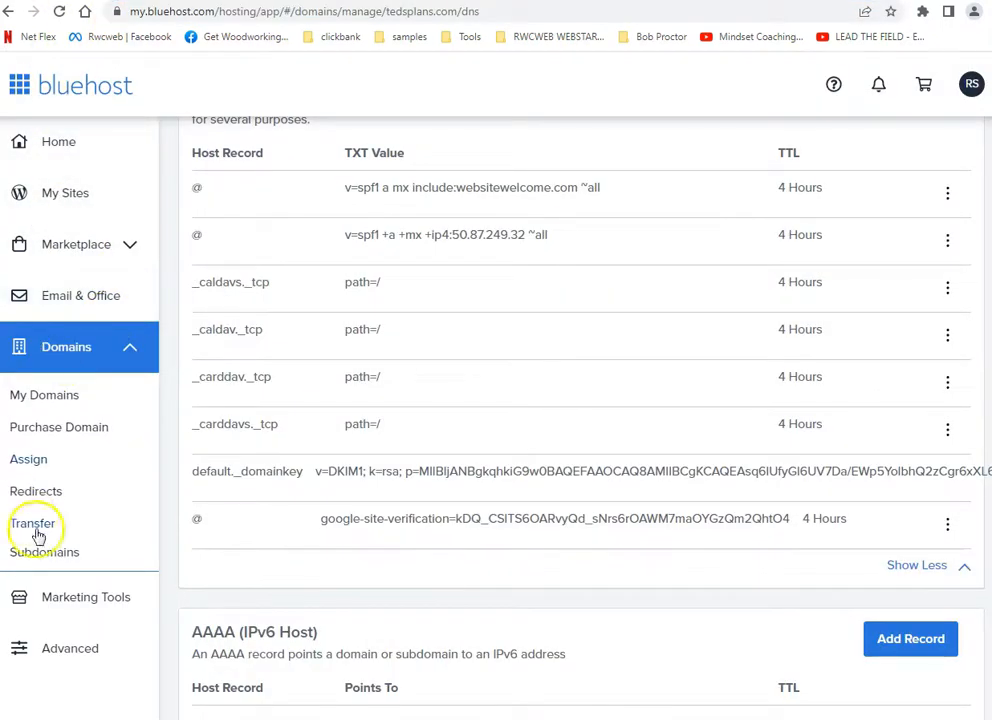
pyautogui.click(56, 653)
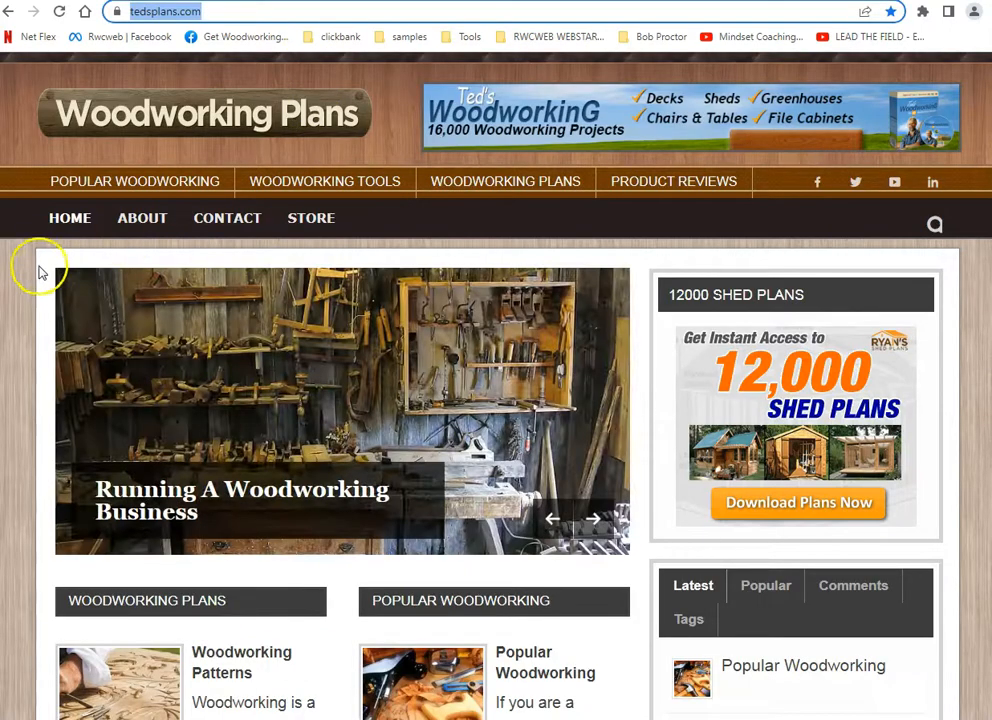
pyautogui.scroll(-10, 18, 321)
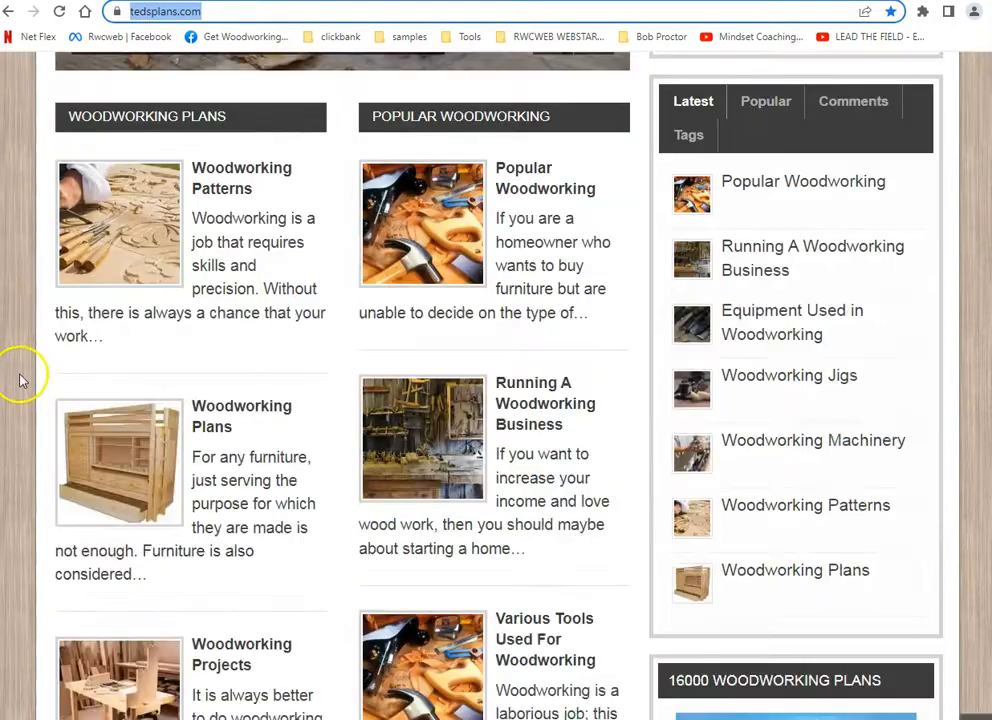
pyautogui.scroll(-15, 15, 398)
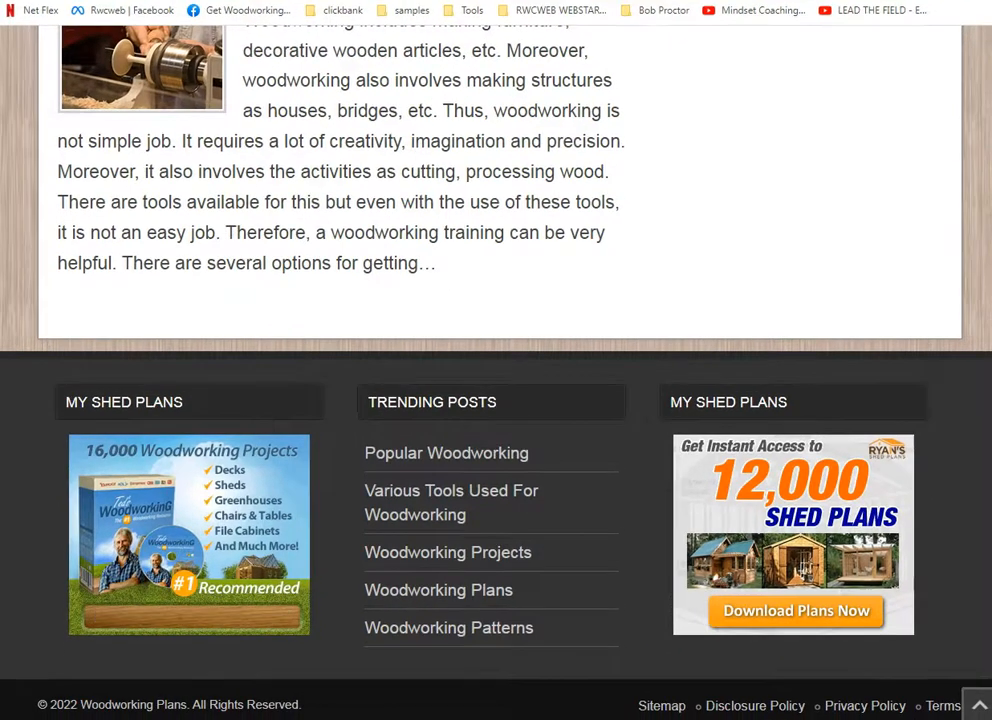
pyautogui.click(669, 705)
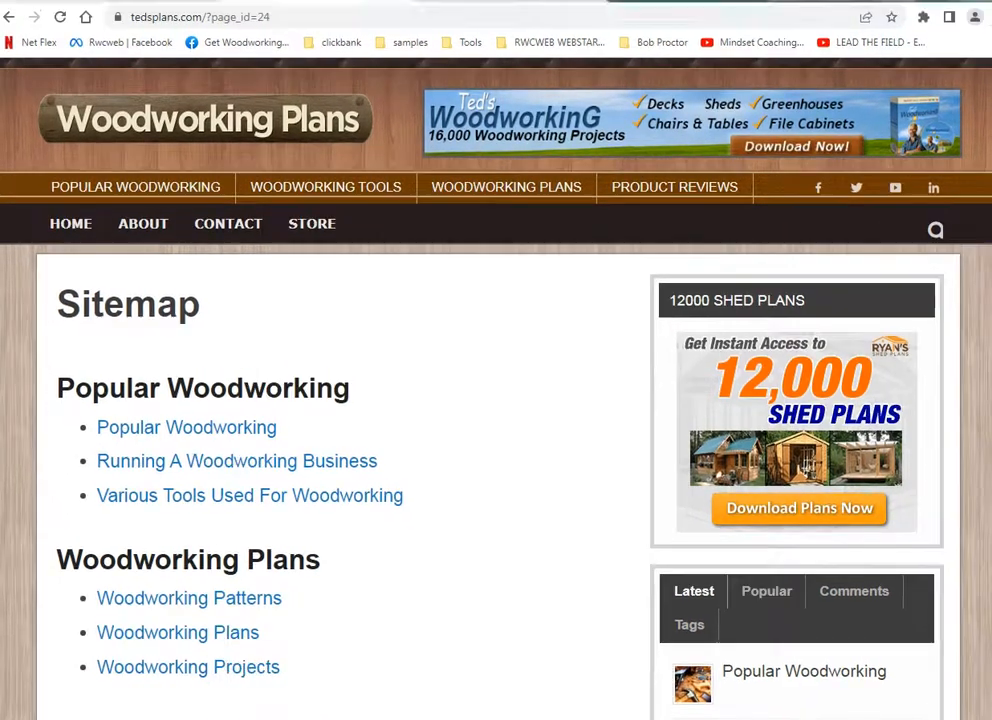
pyautogui.click(258, 17)
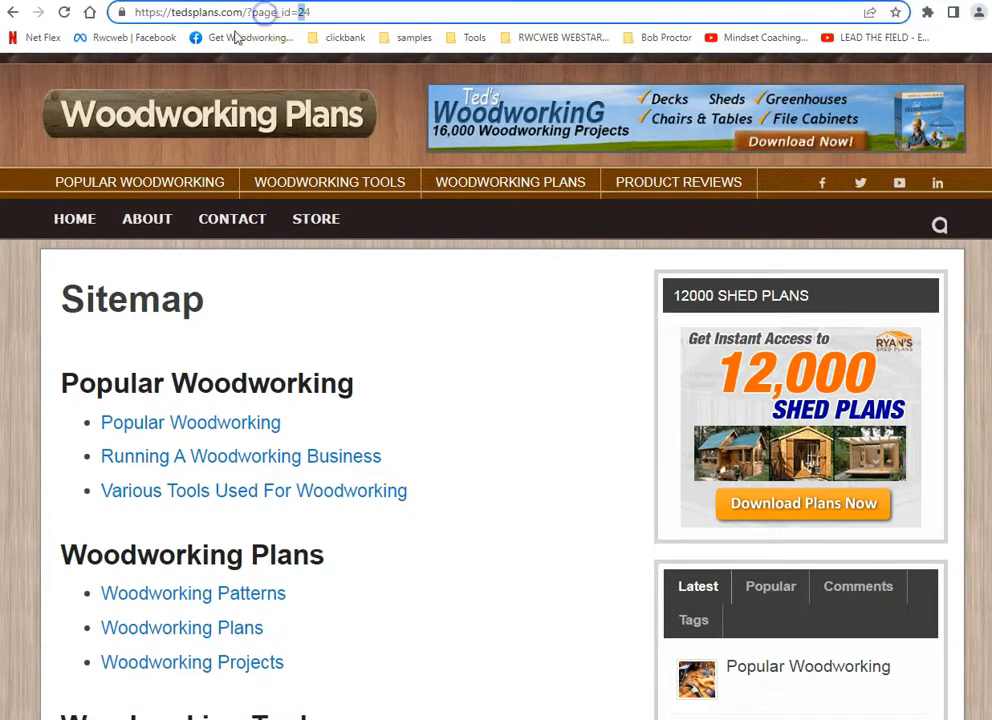
pyautogui.click(320, 14)
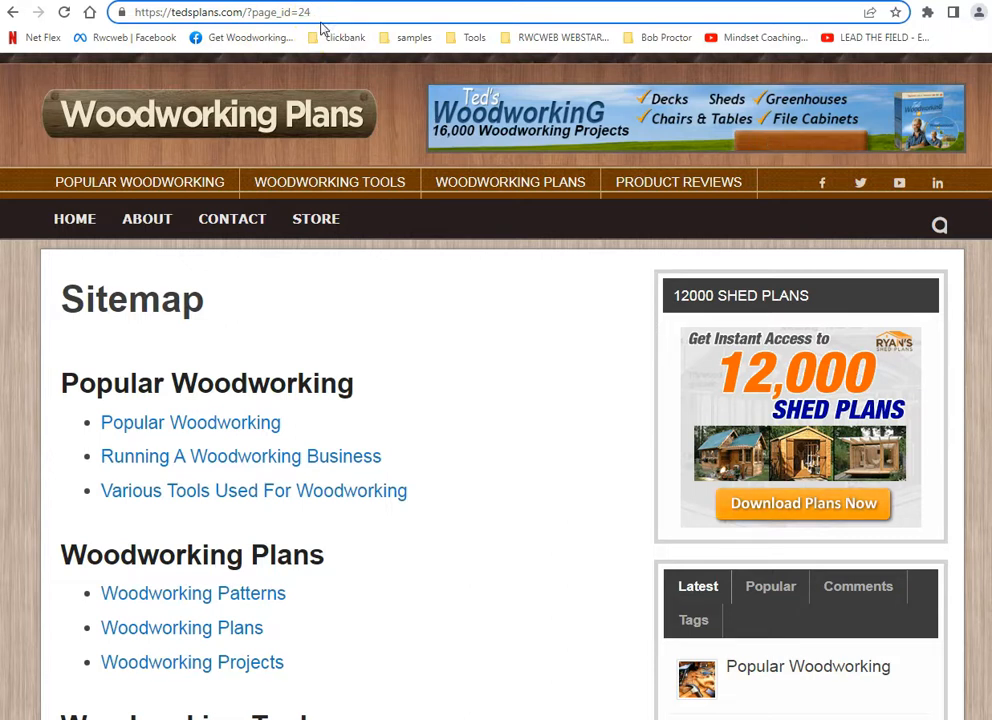
pyautogui.moveTo(320, 14); pyautogui.dragTo(118, 20)
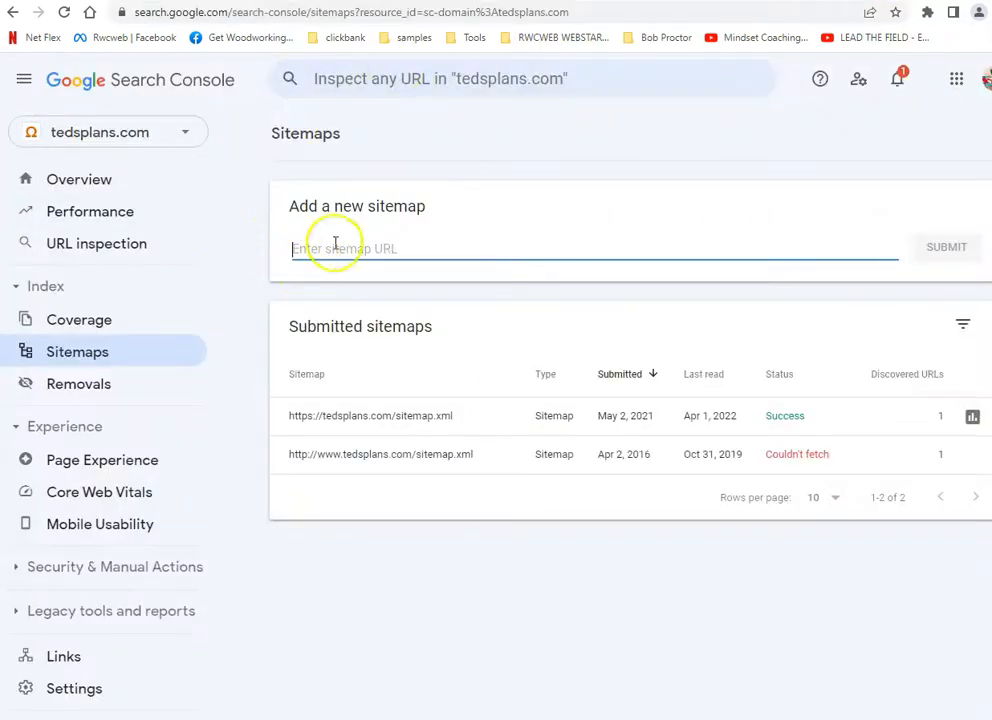
pyautogui.write('https://tedsplans.com/?page_id=24')
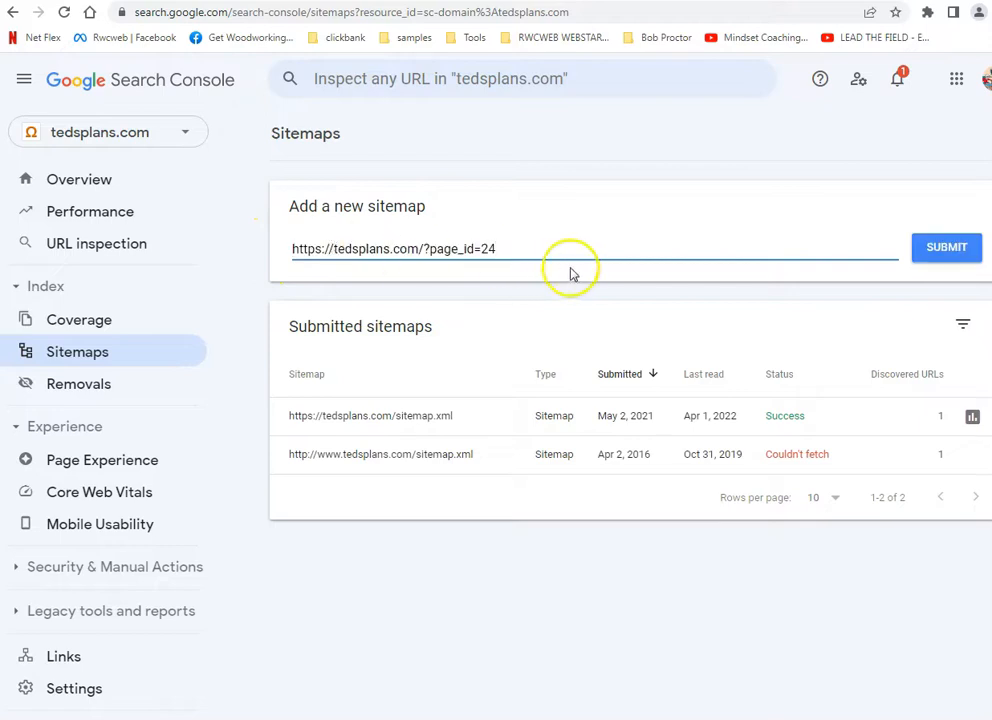
pyautogui.click(924, 250)
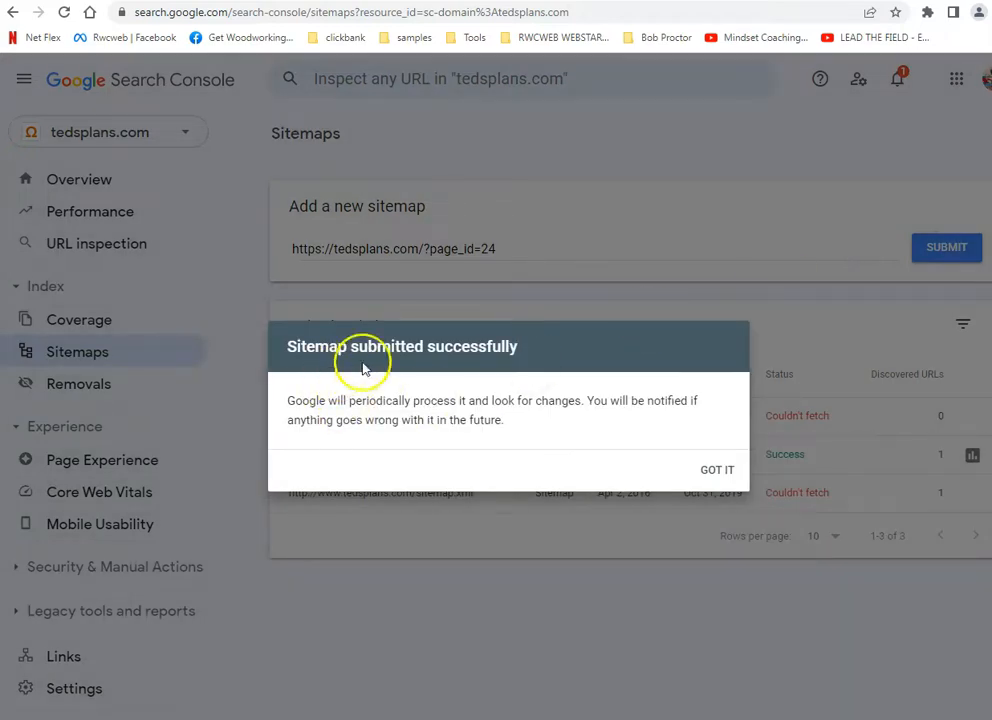
pyautogui.click(701, 468)
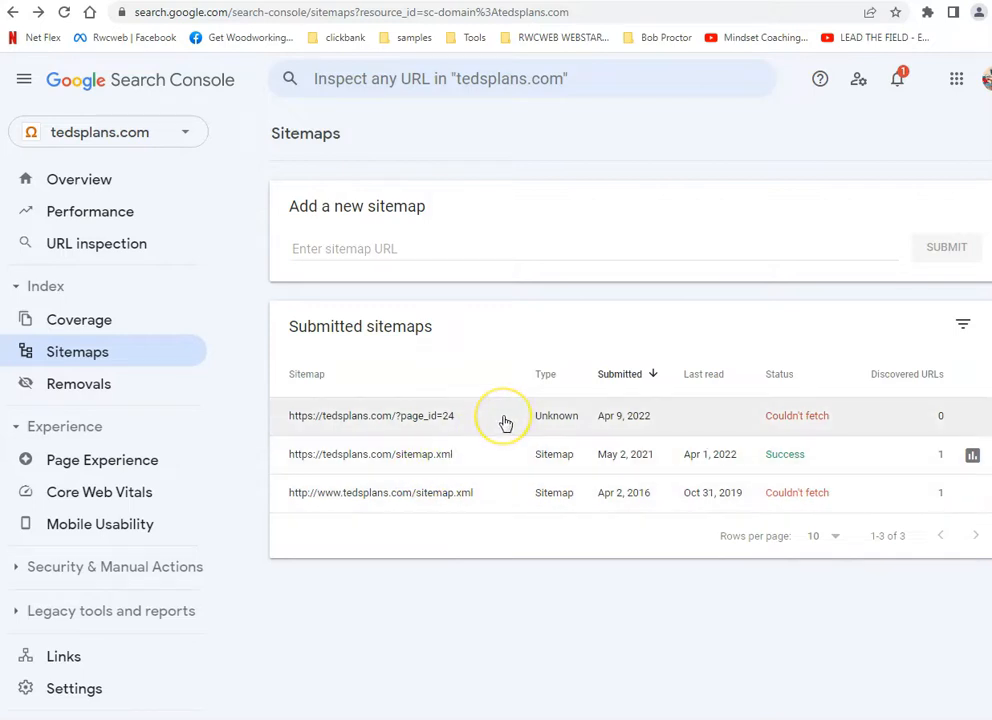
# Examine the error details of the submitted ?page_id=24 sitemap and return to the sitemaps list
pyautogui.click(888, 412)
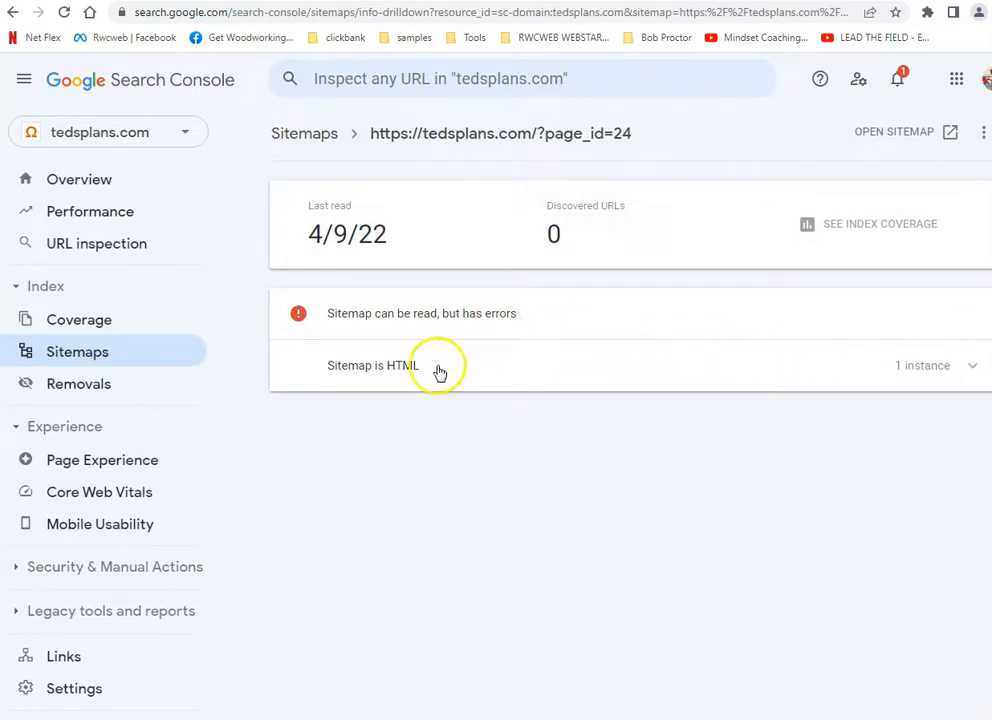
pyautogui.click(941, 375)
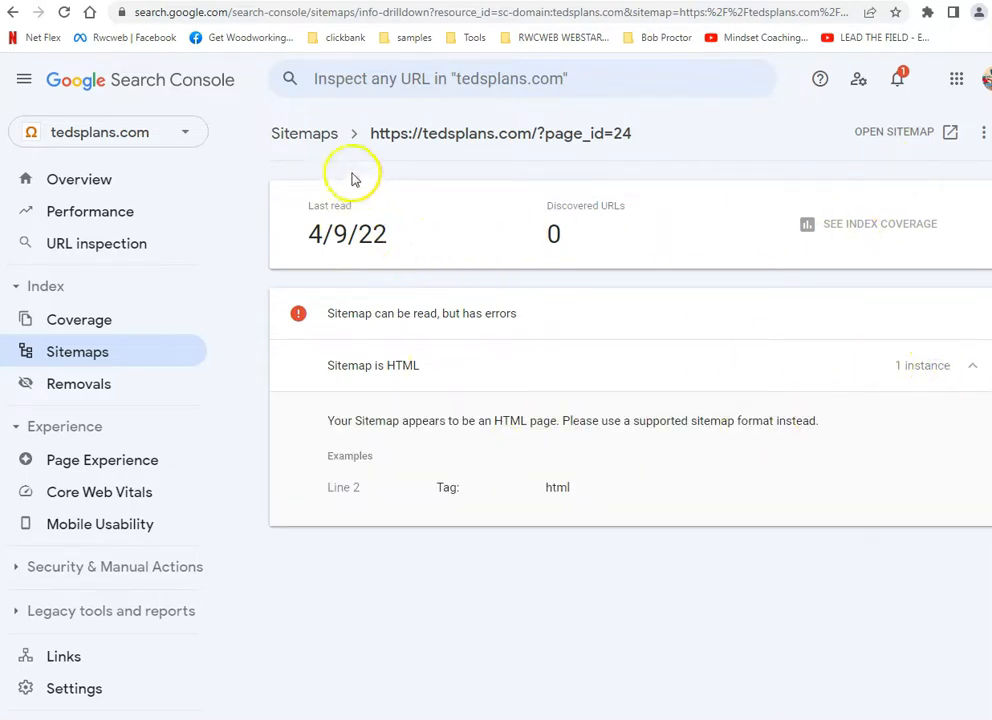
pyautogui.click(311, 140)
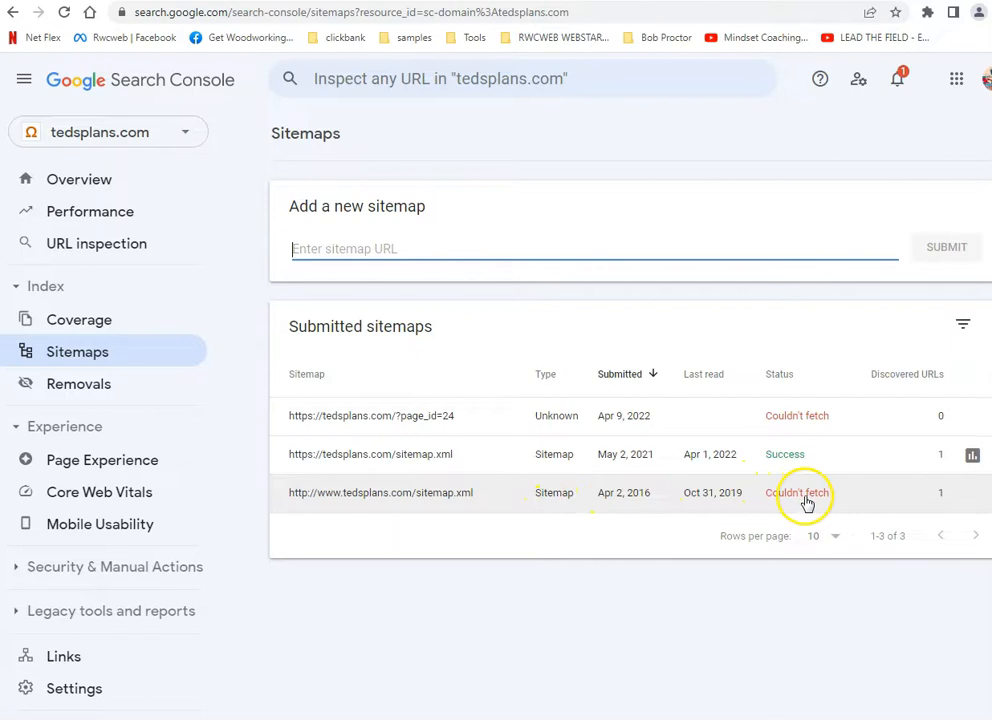
pyautogui.click(866, 500)
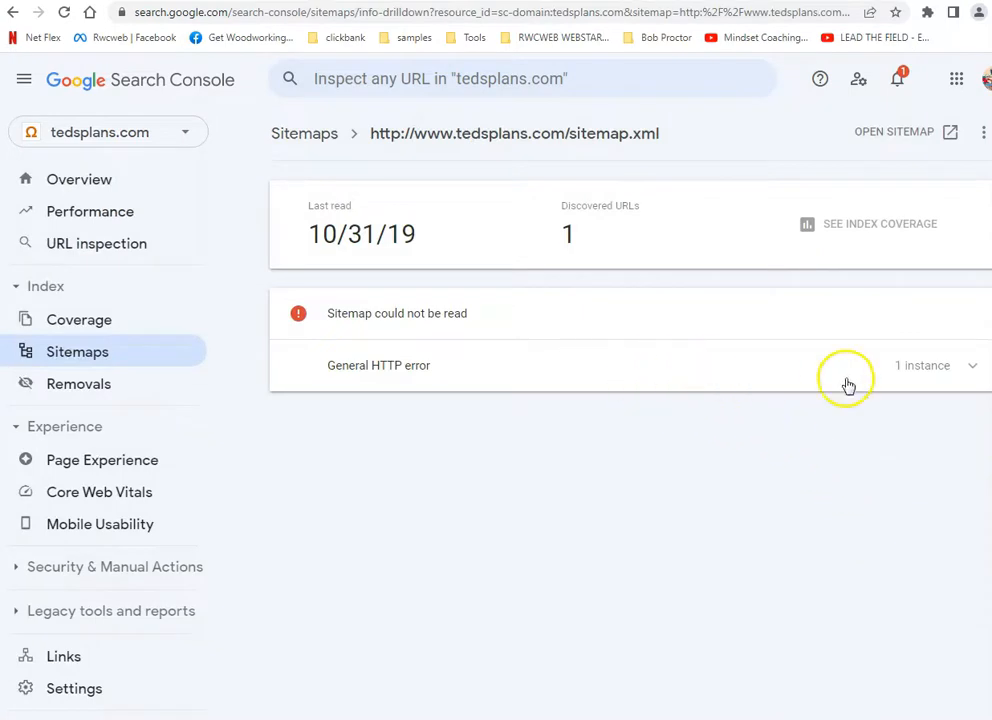
pyautogui.click(927, 368)
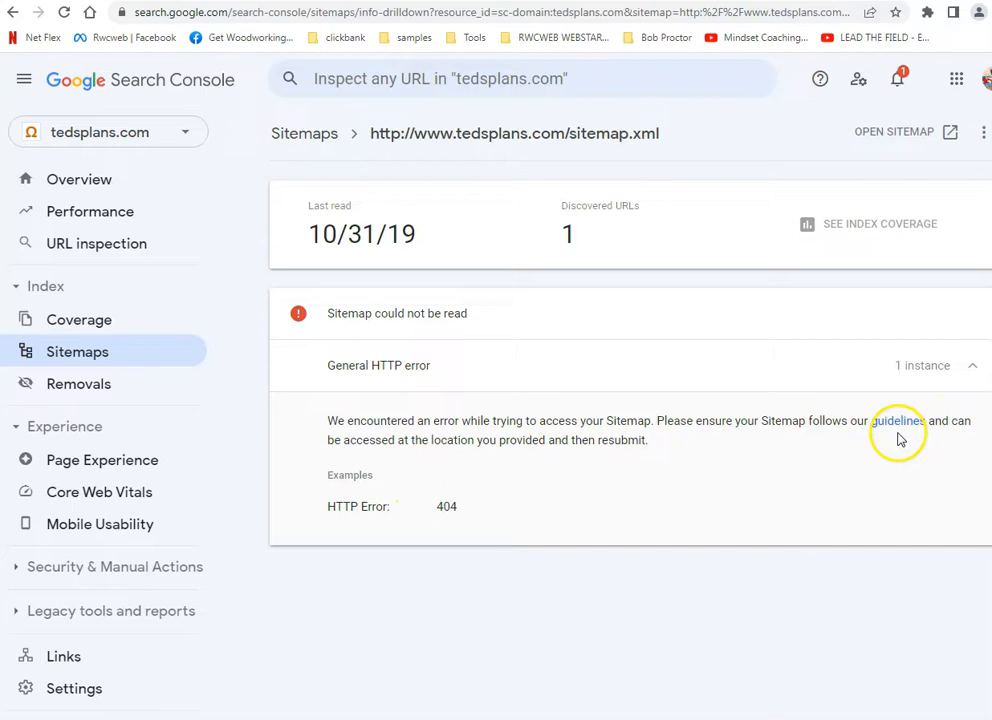
pyautogui.click(940, 368)
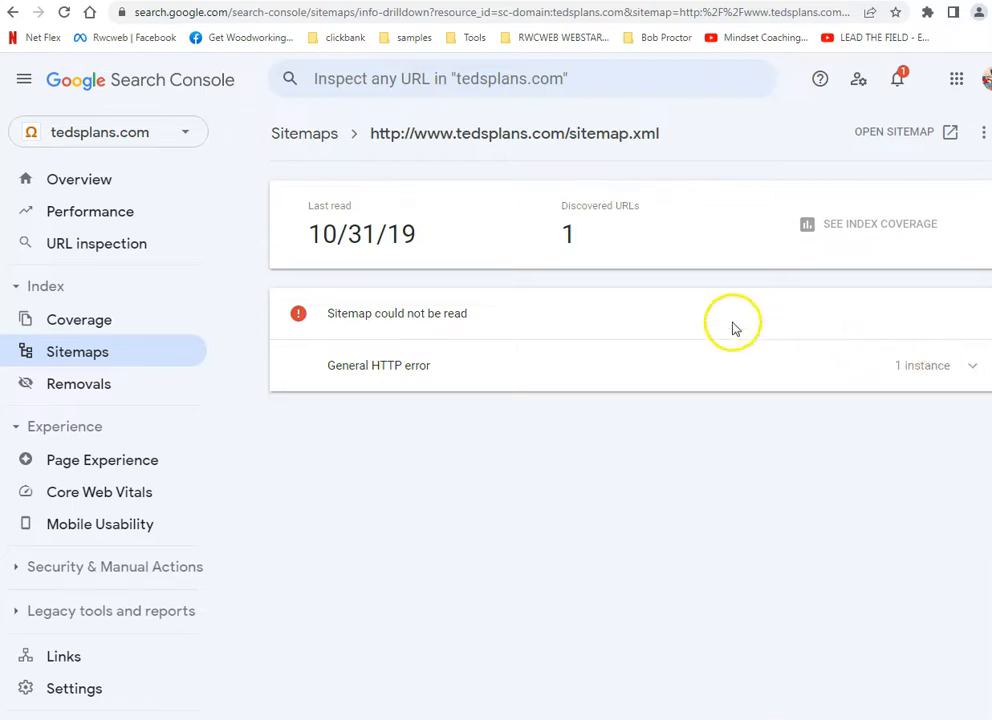
pyautogui.click(312, 132)
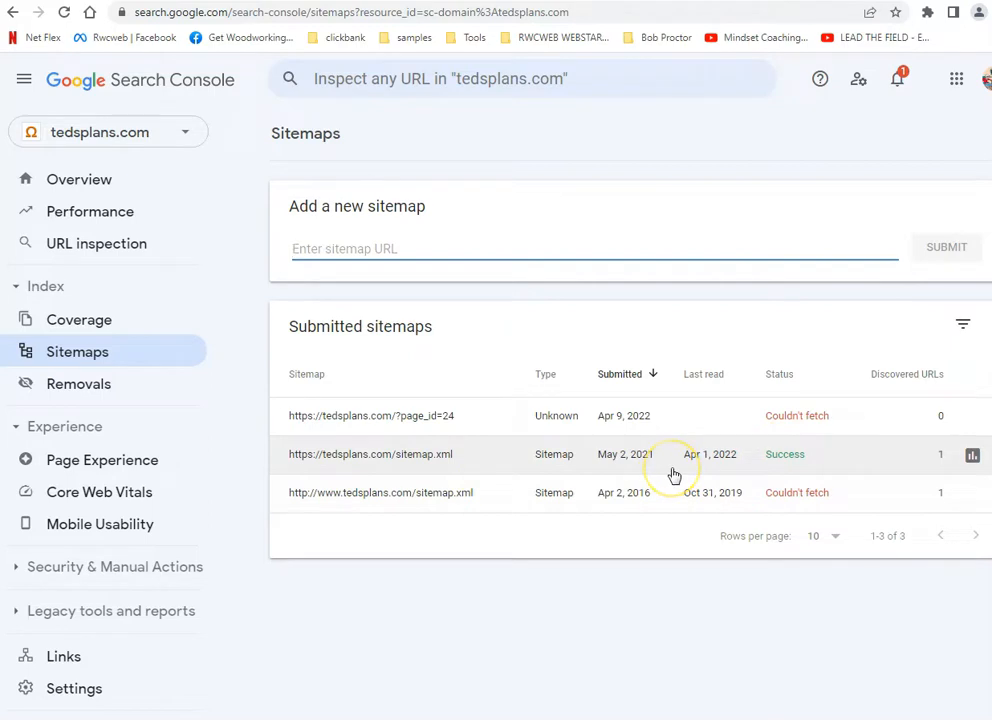
pyautogui.click(450, 462)
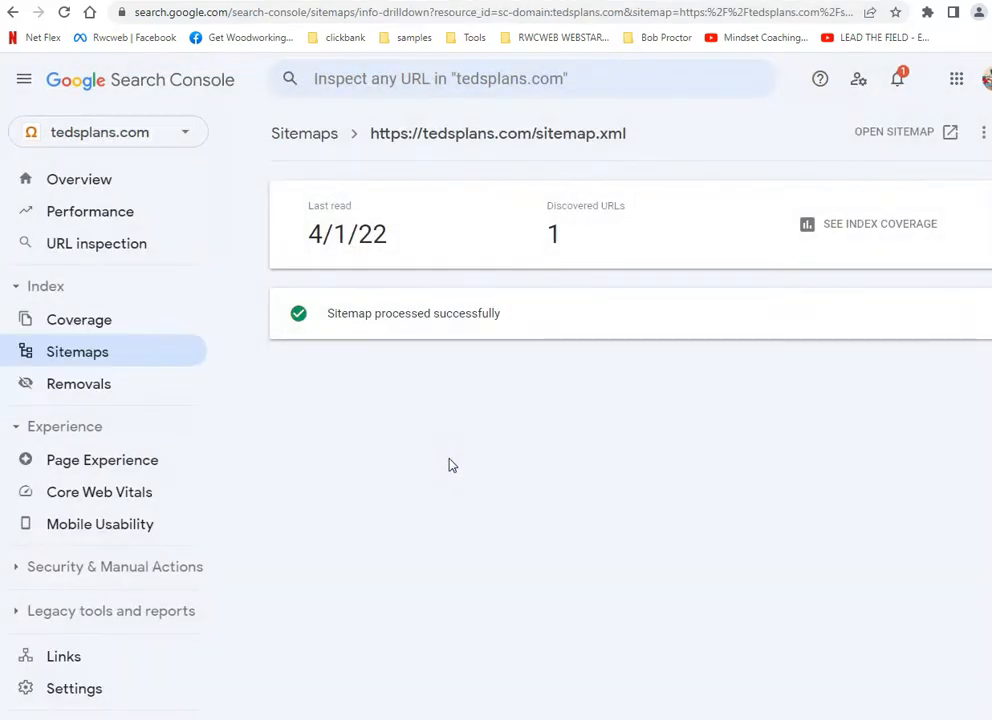
pyautogui.click(322, 137)
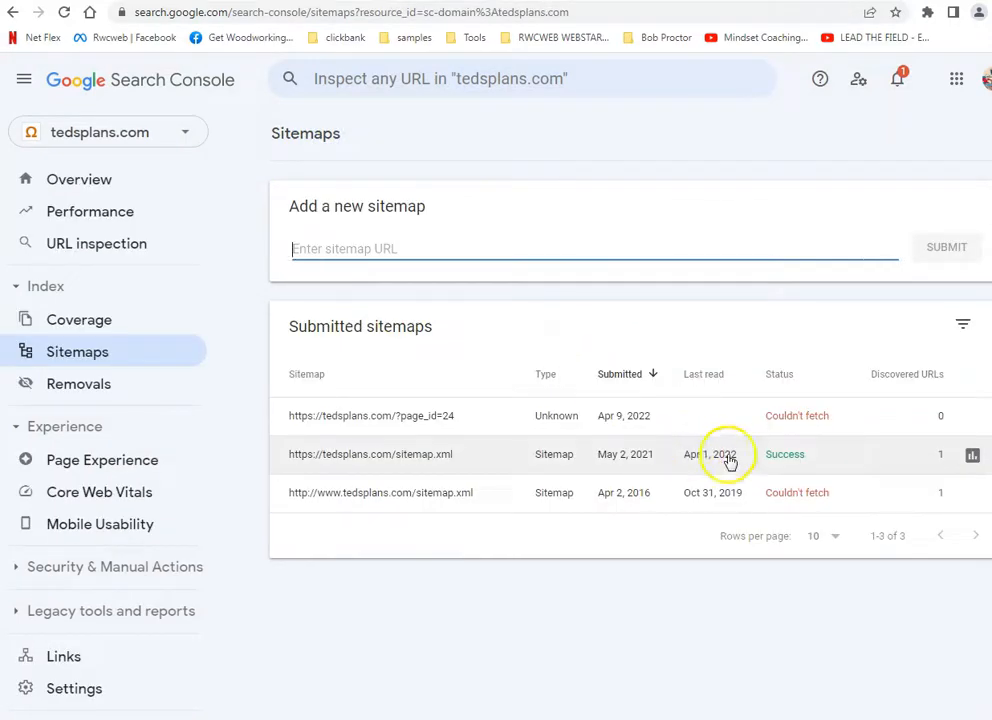
pyautogui.click(972, 457)
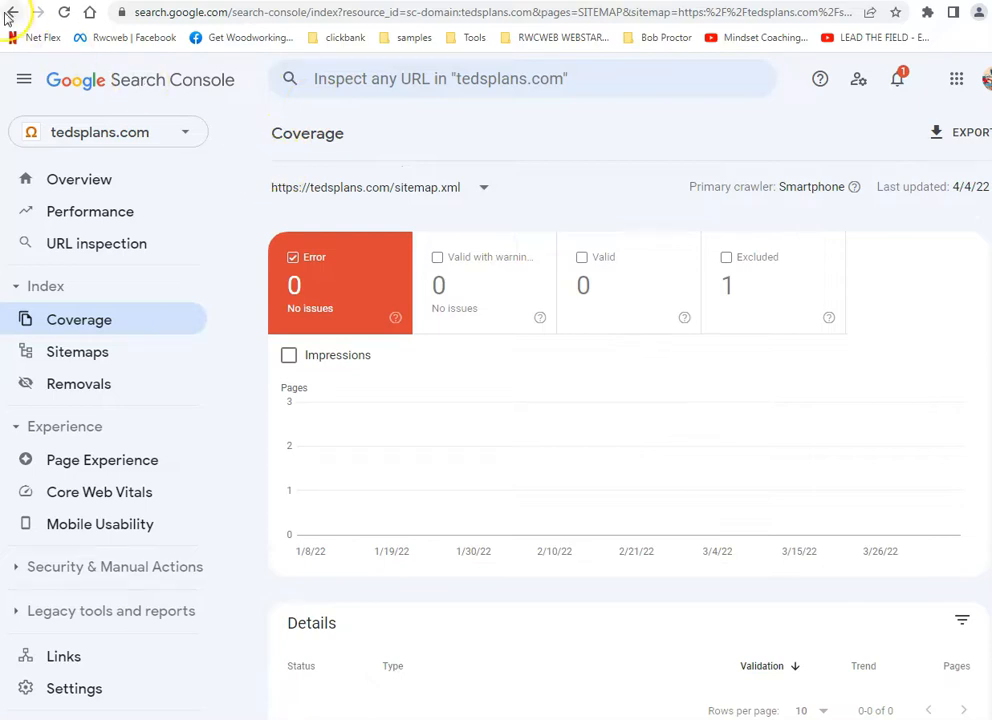
# Return to the sitemaps list and add a filter by Sitemap to the submitted sitemaps
pyautogui.click(10, 14)
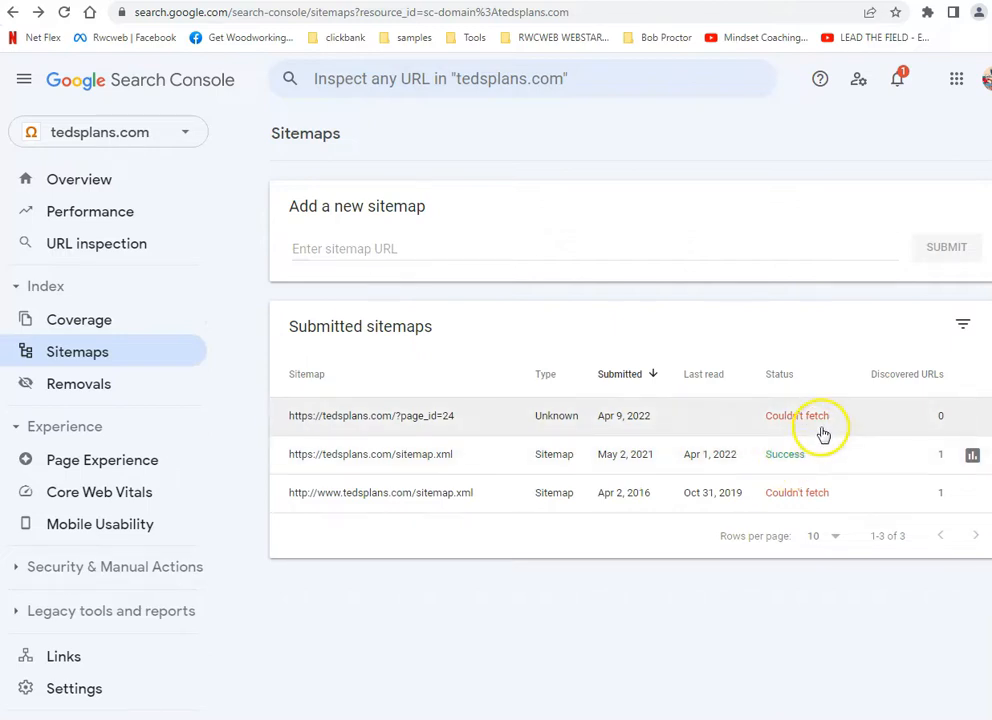
pyautogui.click(964, 328)
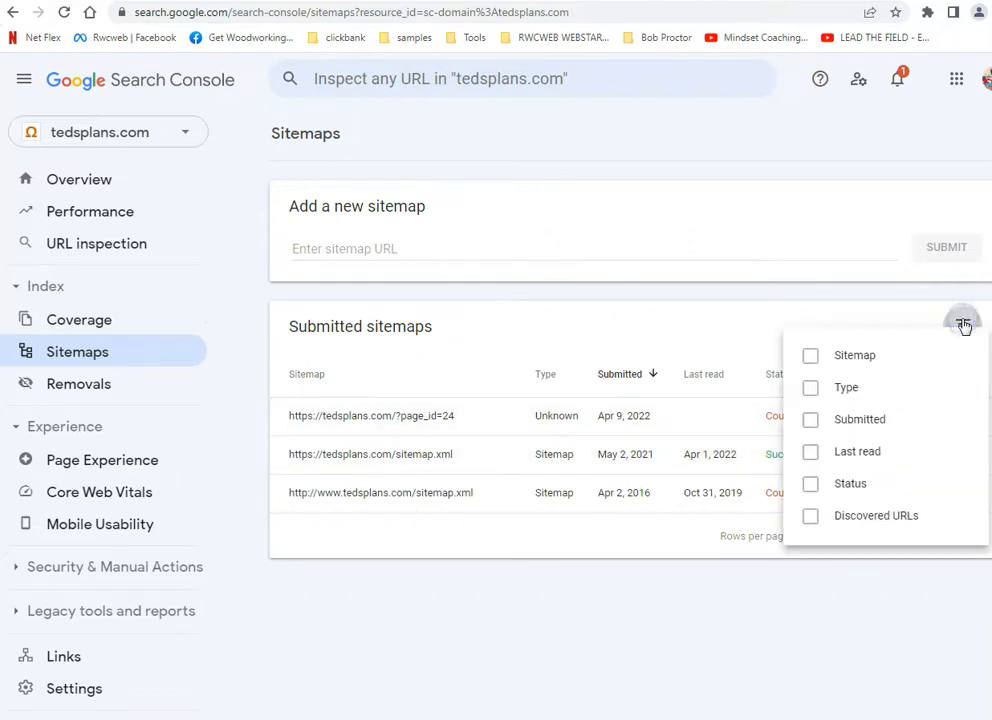
pyautogui.click(816, 359)
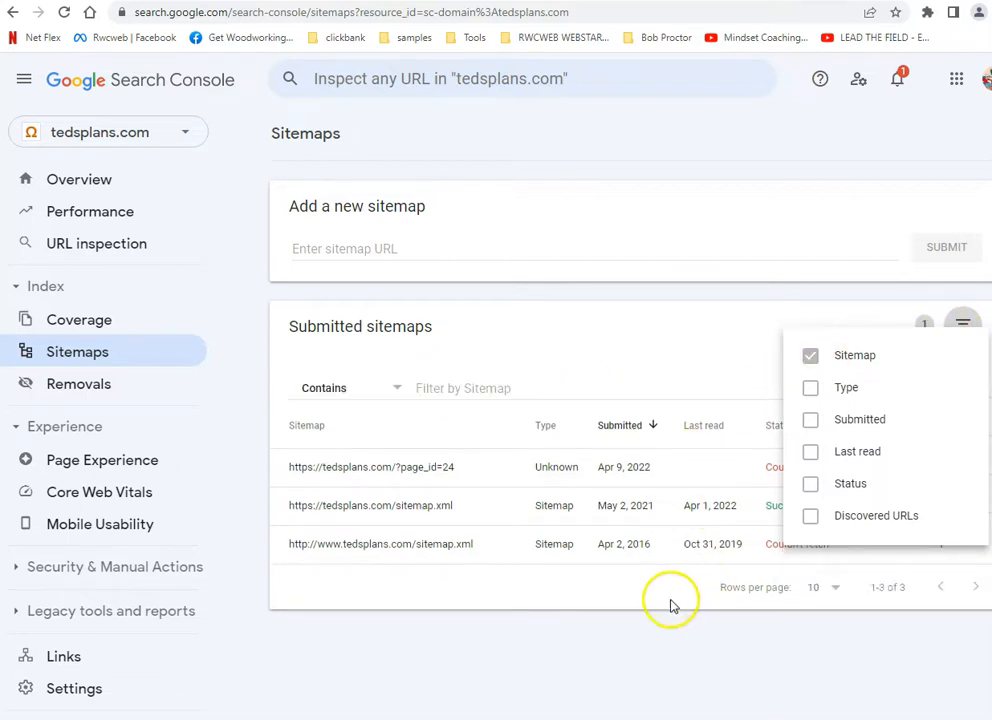
pyautogui.click(724, 628)
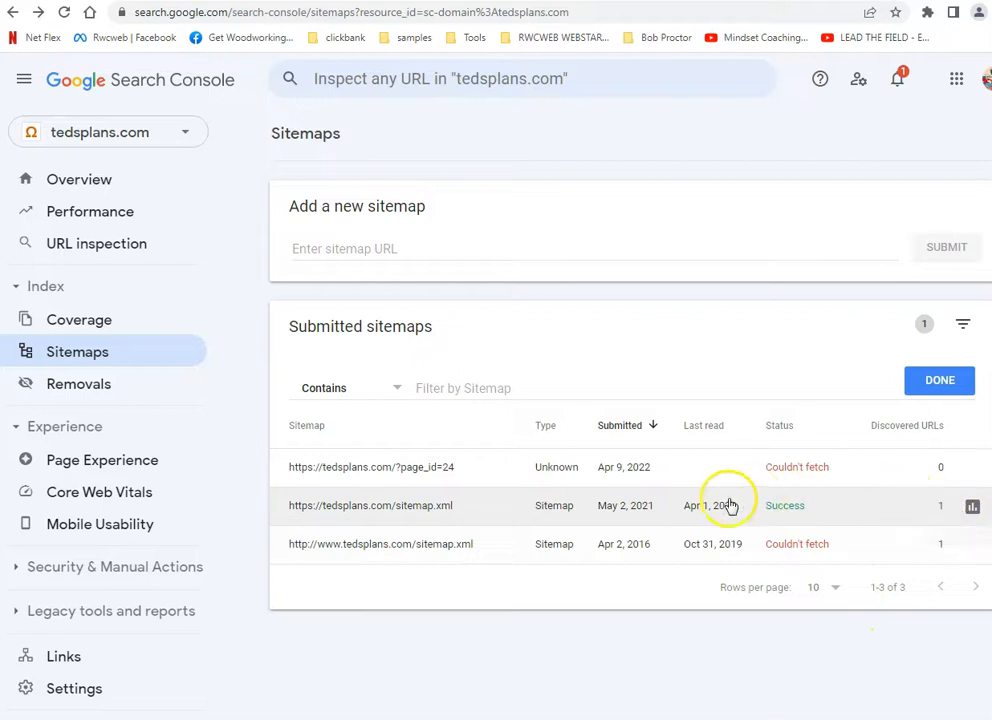
pyautogui.click(812, 467)
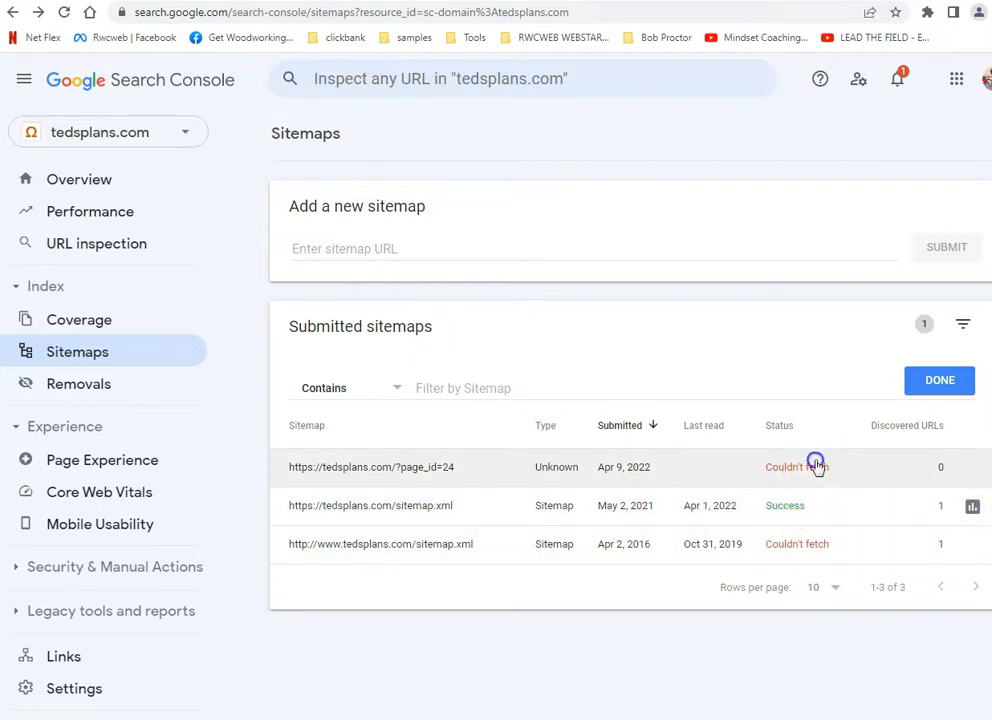
pyautogui.click(405, 368)
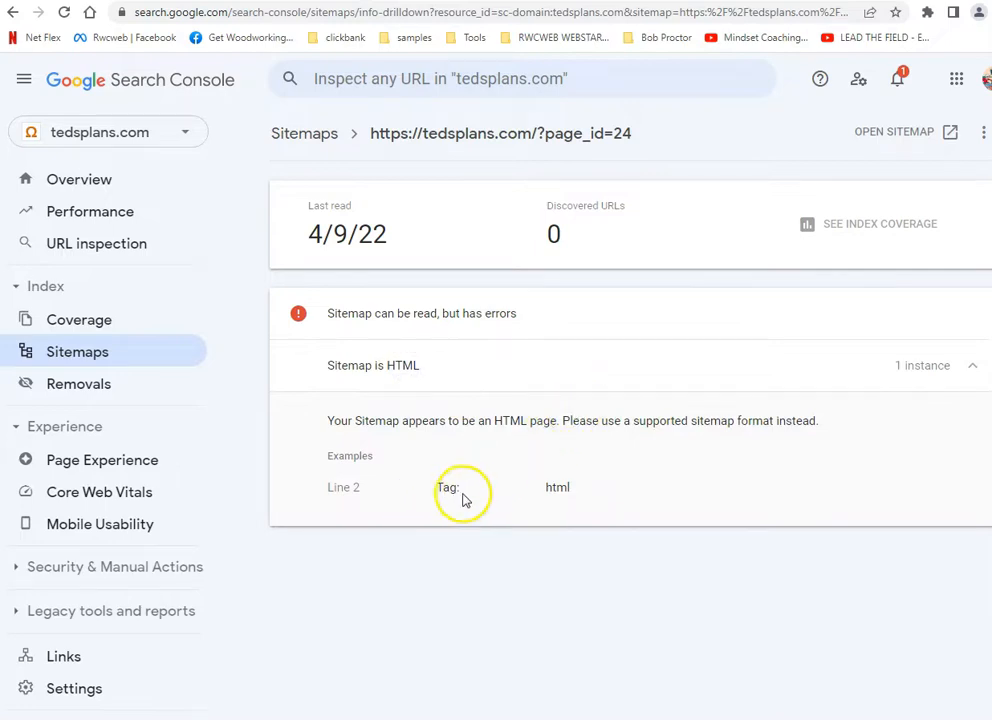
pyautogui.click(957, 368)
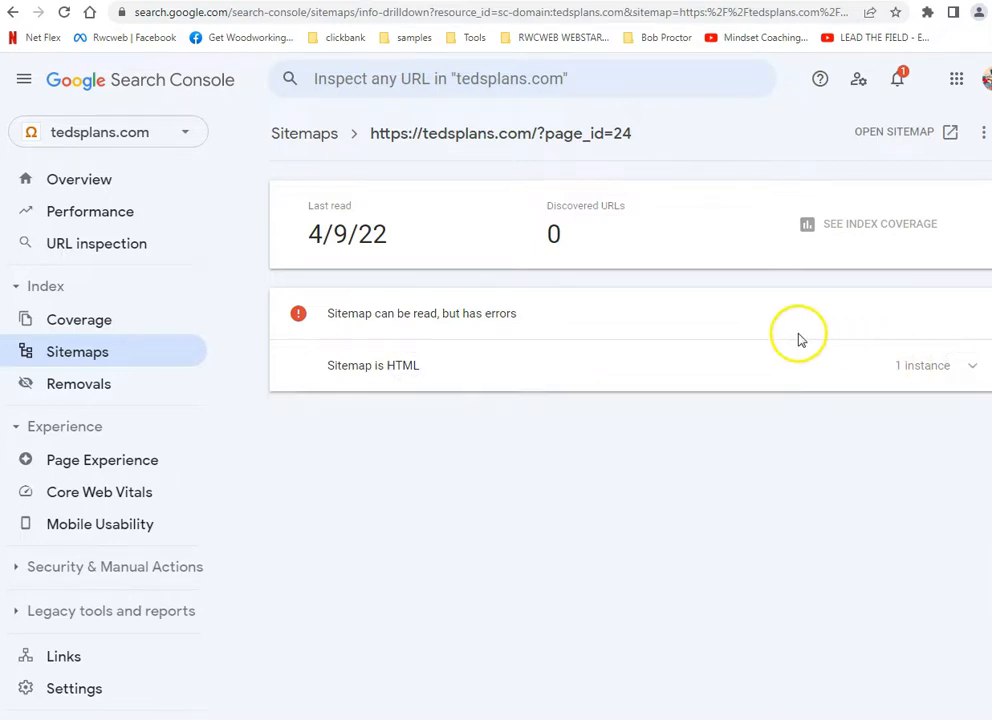
pyautogui.click(318, 138)
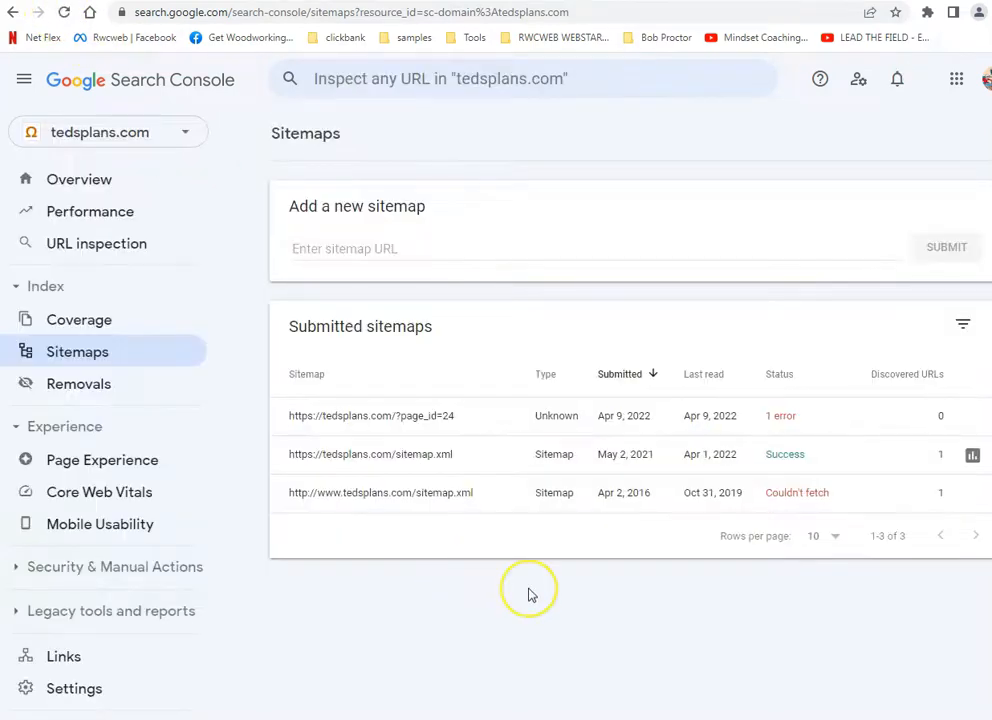
# Recheck the ?page_id=24 sitemap's HTML error, reload its details page and return to the sitemaps list
pyautogui.click(792, 420)
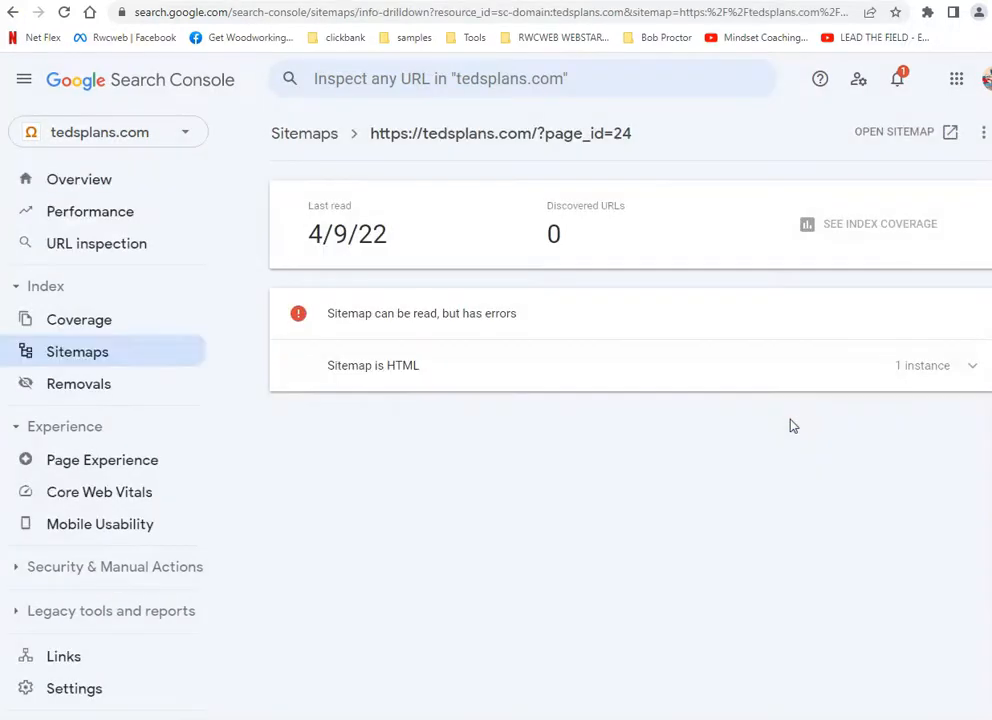
pyautogui.click(662, 370)
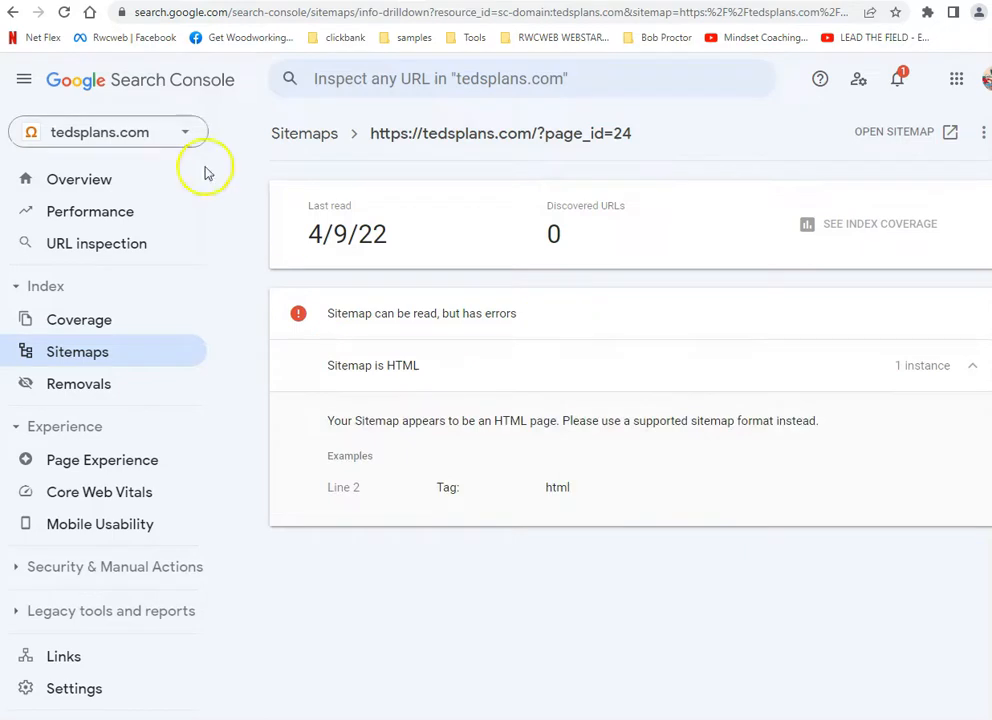
pyautogui.click(66, 14)
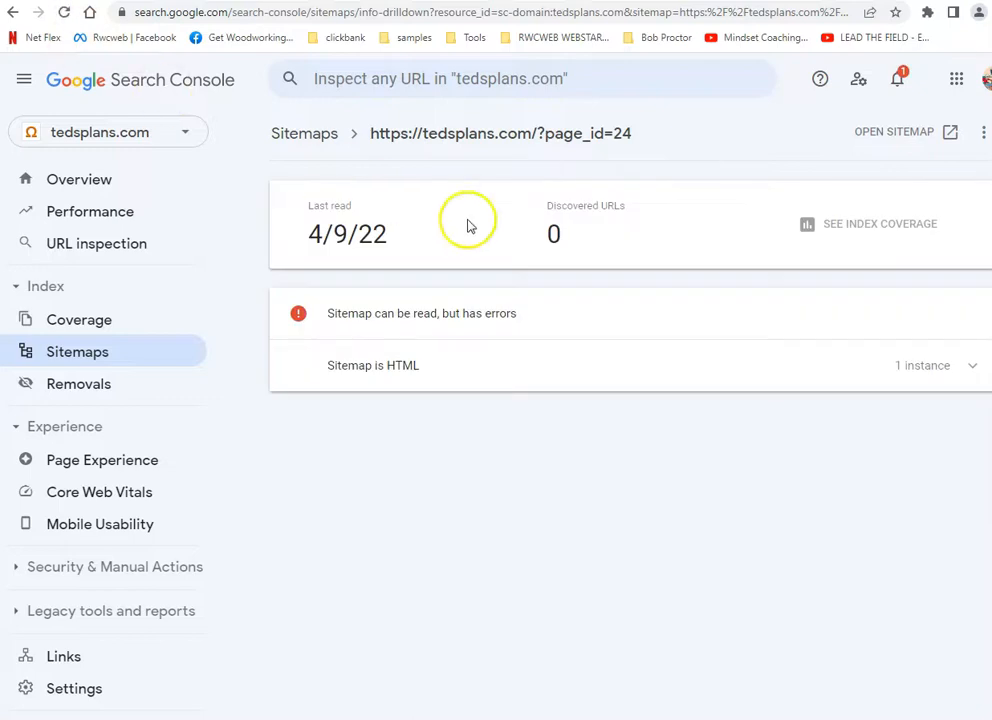
pyautogui.click(326, 135)
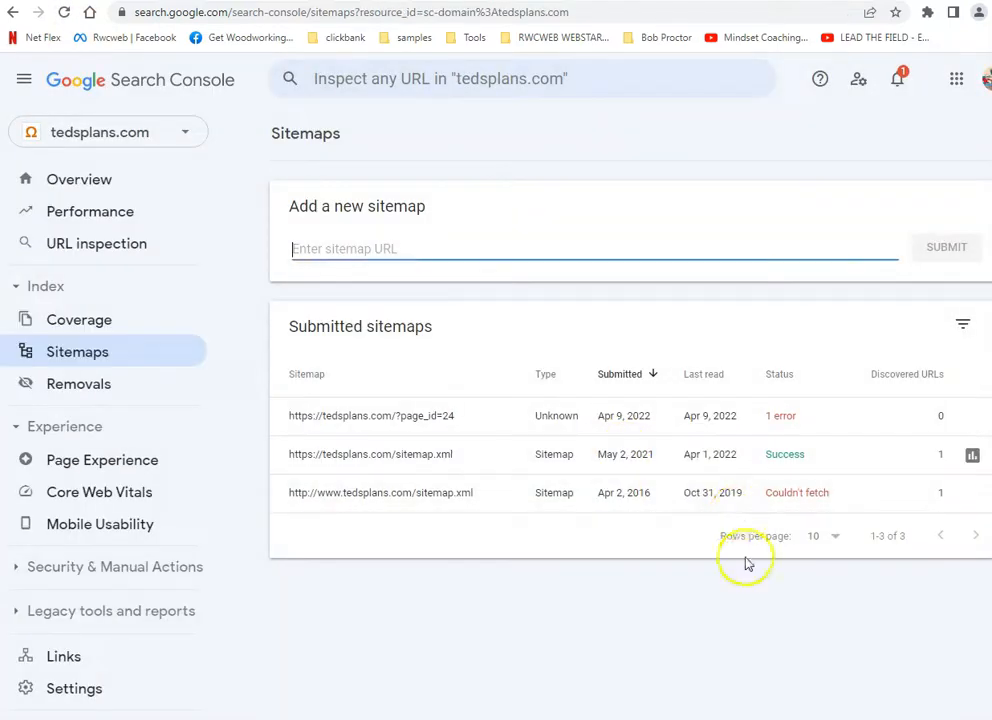
pyautogui.click(944, 456)
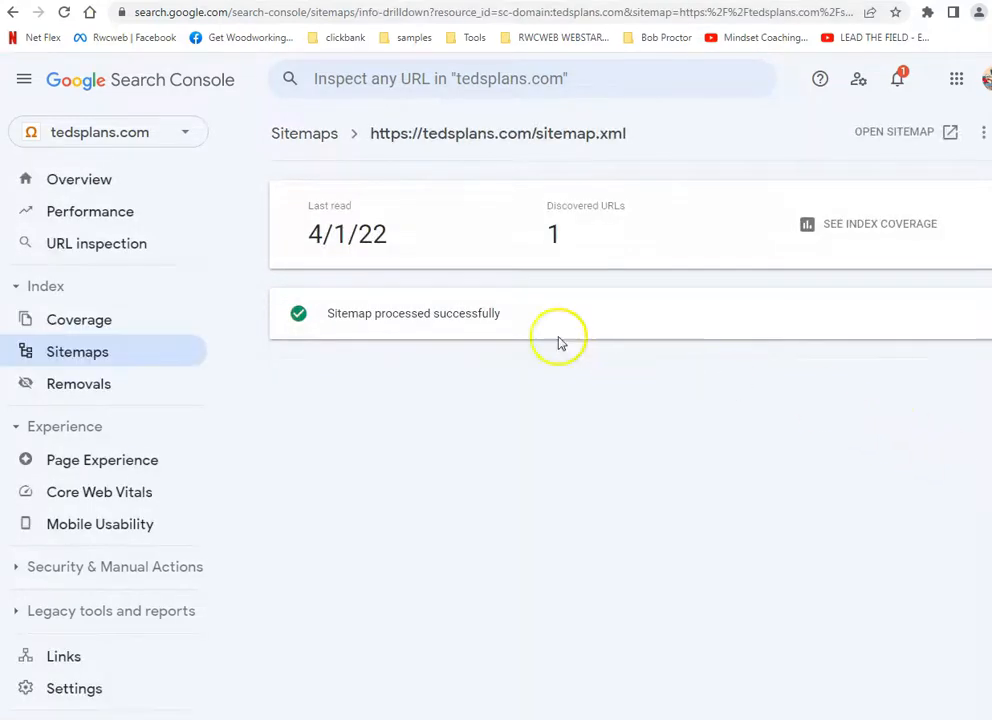
pyautogui.click(304, 135)
pyautogui.moveTo(455, 457); pyautogui.dragTo(304, 450)
pyautogui.click(277, 456)
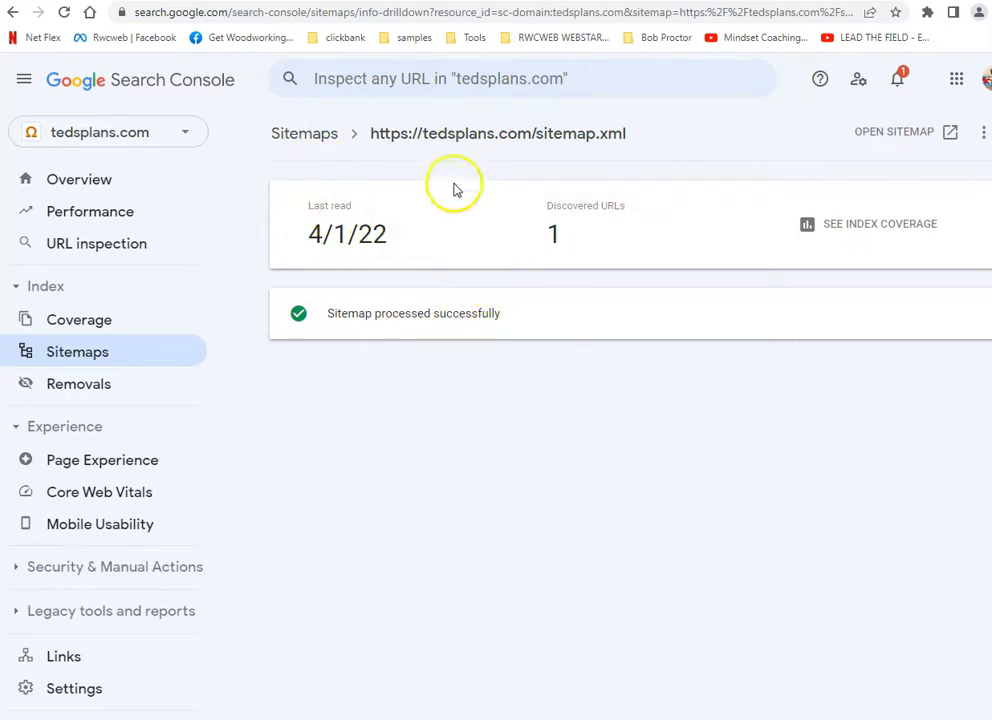
pyautogui.moveTo(644, 133); pyautogui.dragTo(373, 133)
pyautogui.rightClick(388, 132)
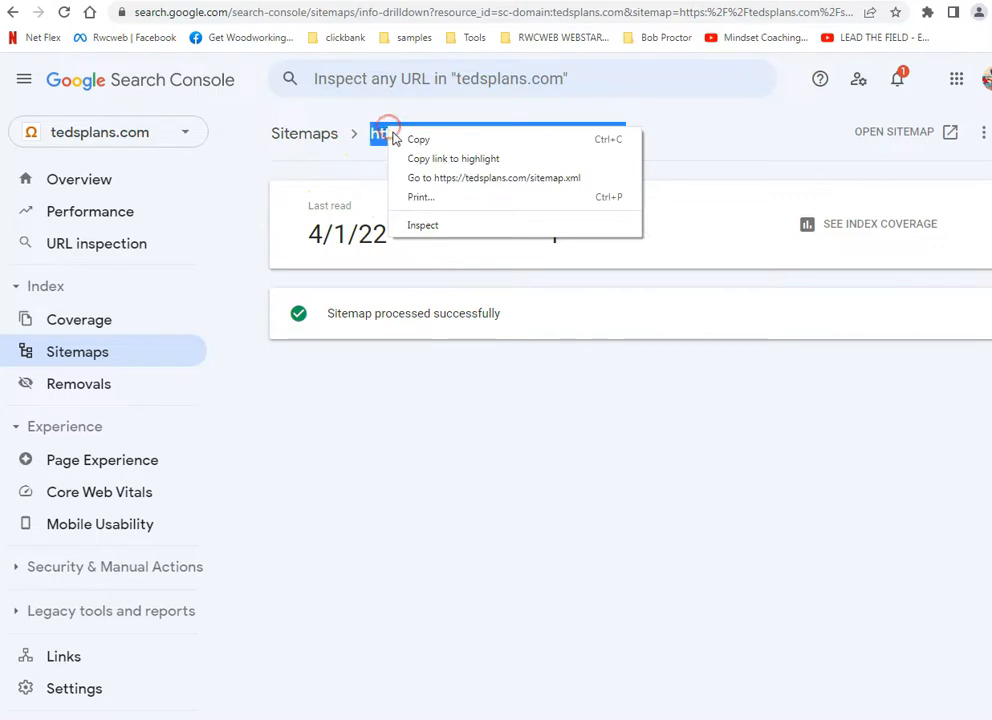
pyautogui.click(414, 177)
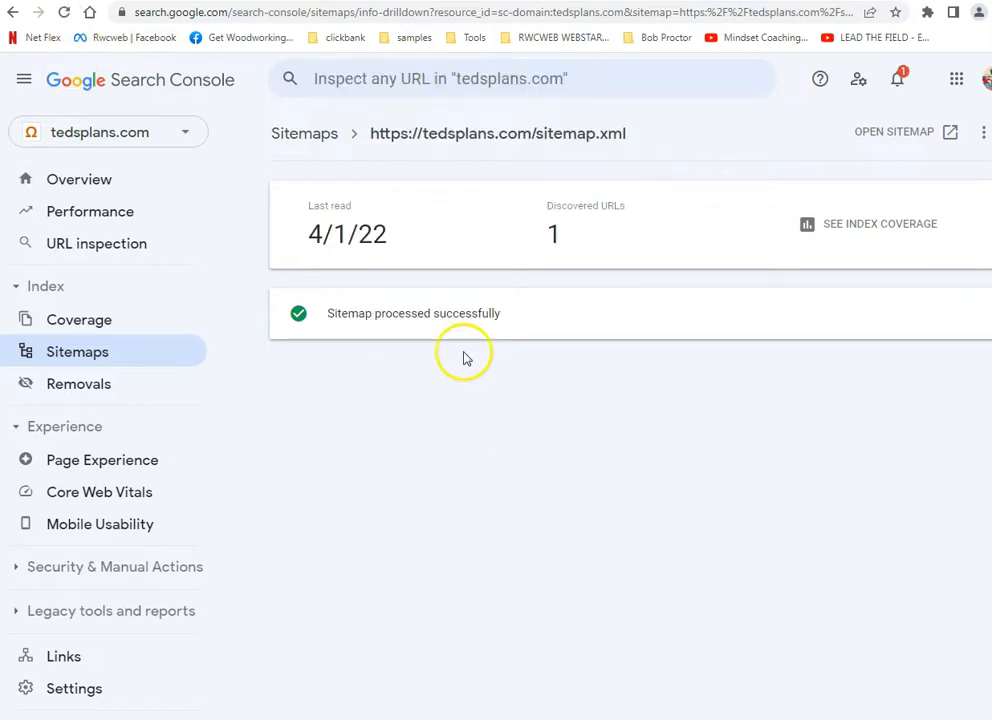
pyautogui.click(321, 137)
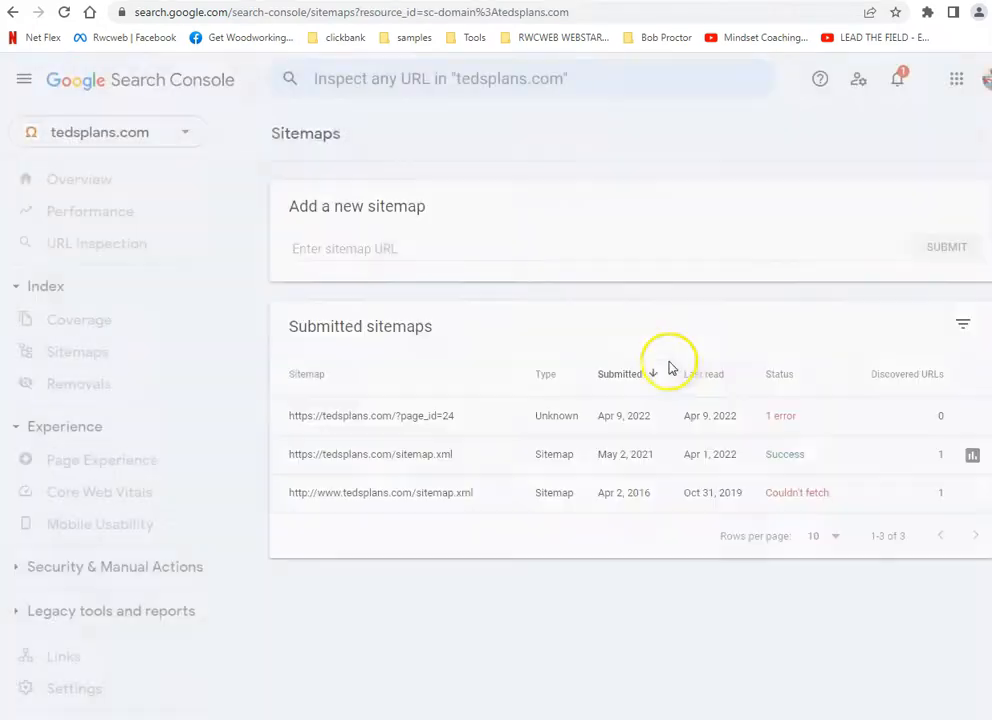
# Read the "Sitemap is HTML" error explanation for the ?page_id=24 sitemap and return to the sitemaps list
pyautogui.click(919, 416)
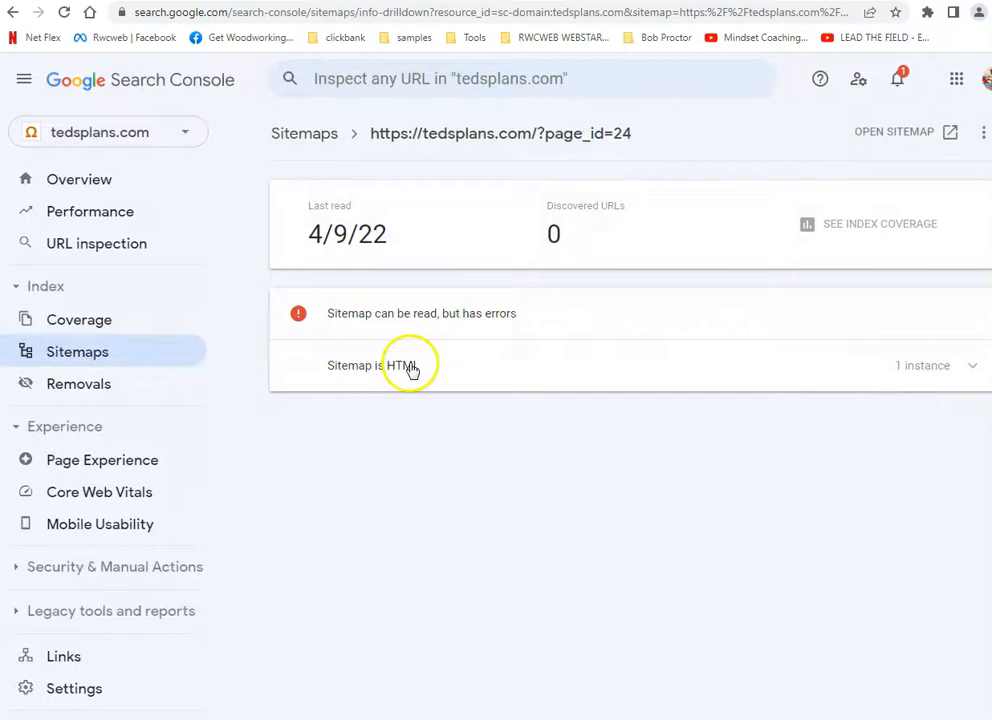
pyautogui.click(410, 370)
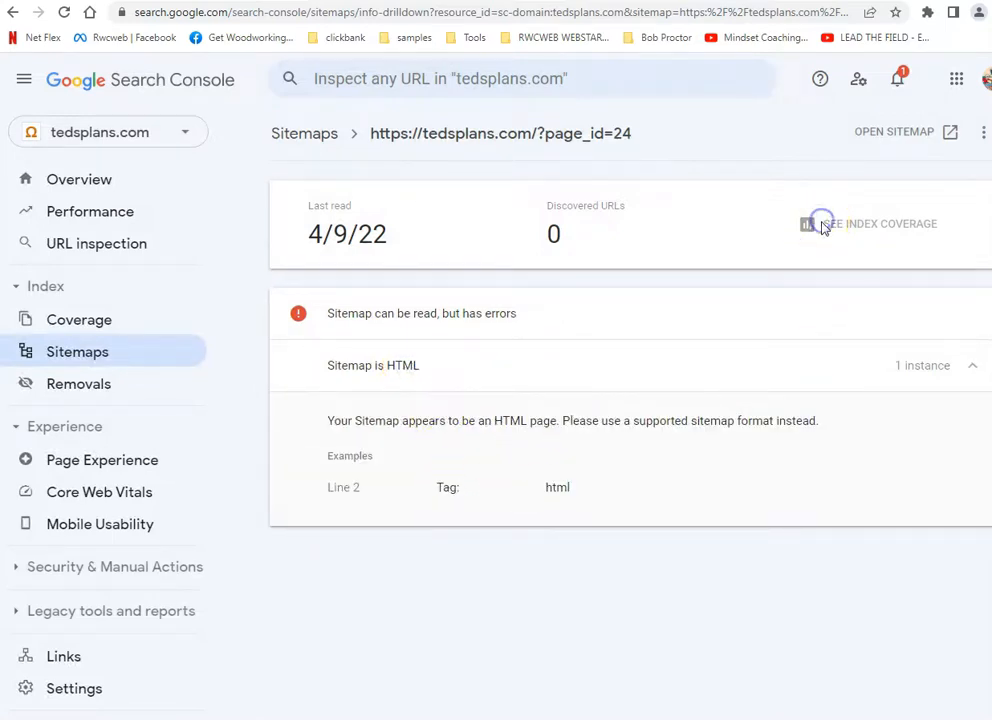
pyautogui.click(316, 133)
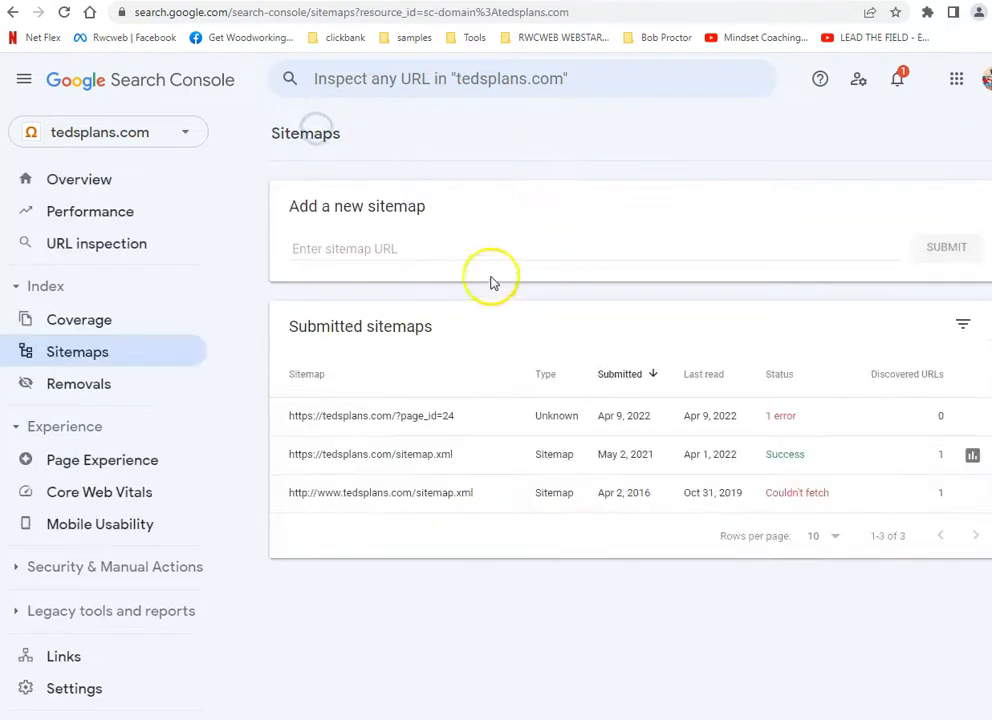
# Disable the browser cache in the developer tools' network settings, reload the Sitemaps page and close the developer tools
pyautogui.click(545, 243)
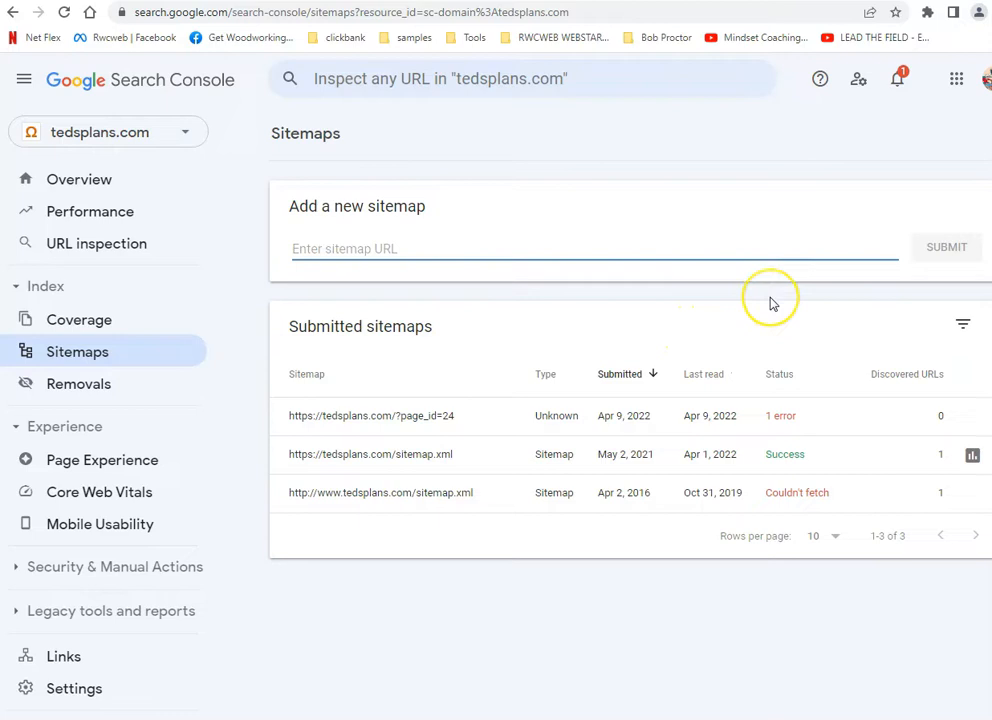
pyautogui.press('F12')
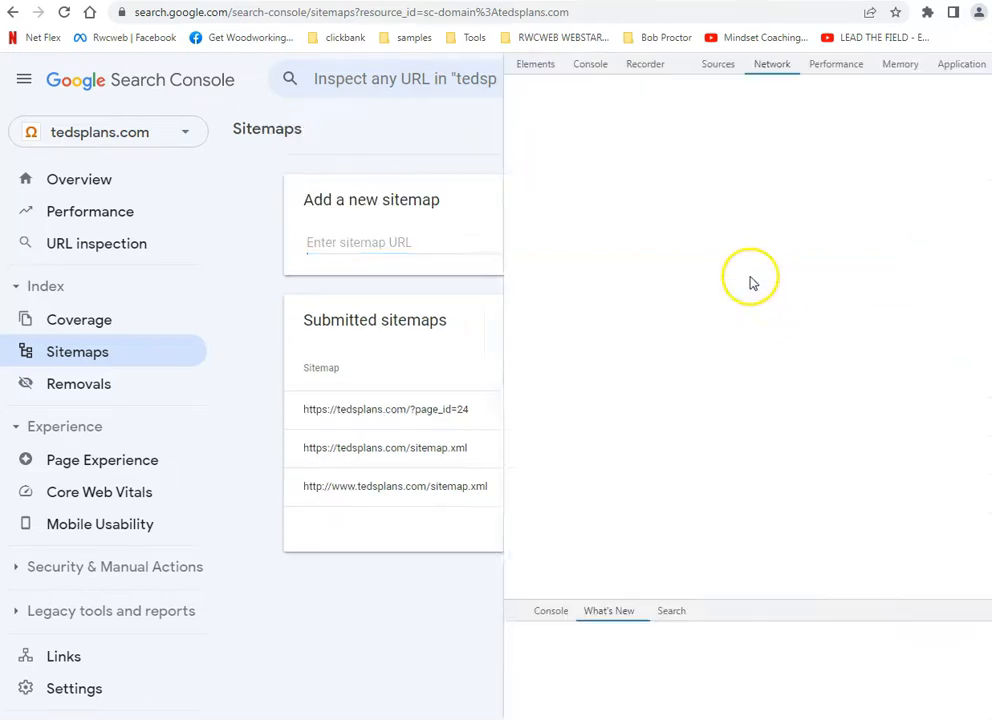
pyautogui.click(733, 86)
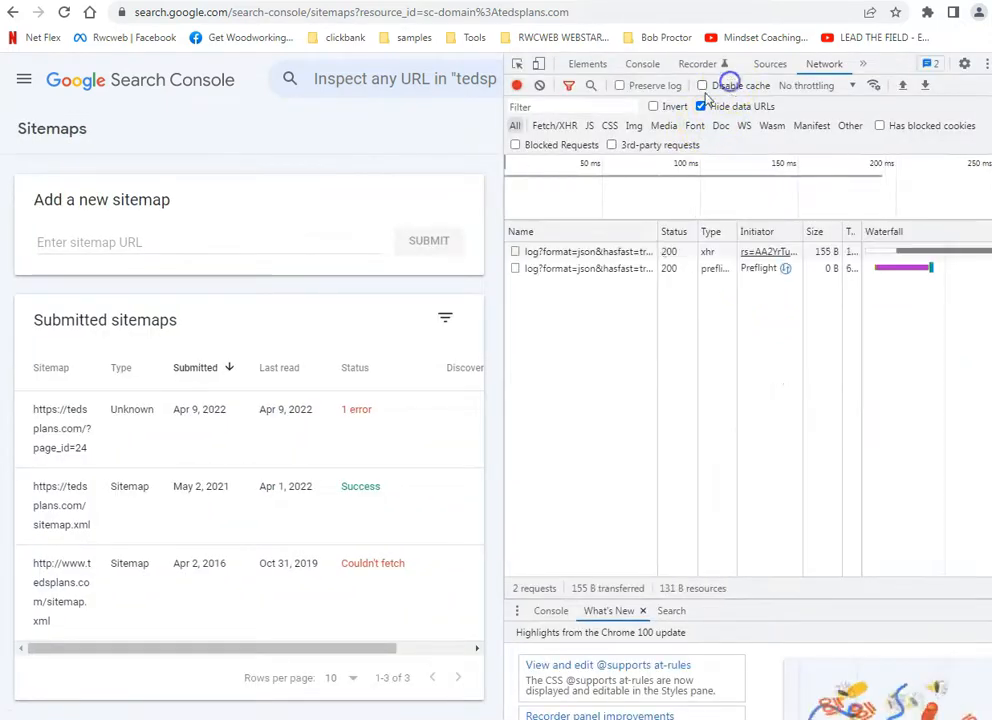
pyautogui.click(66, 11)
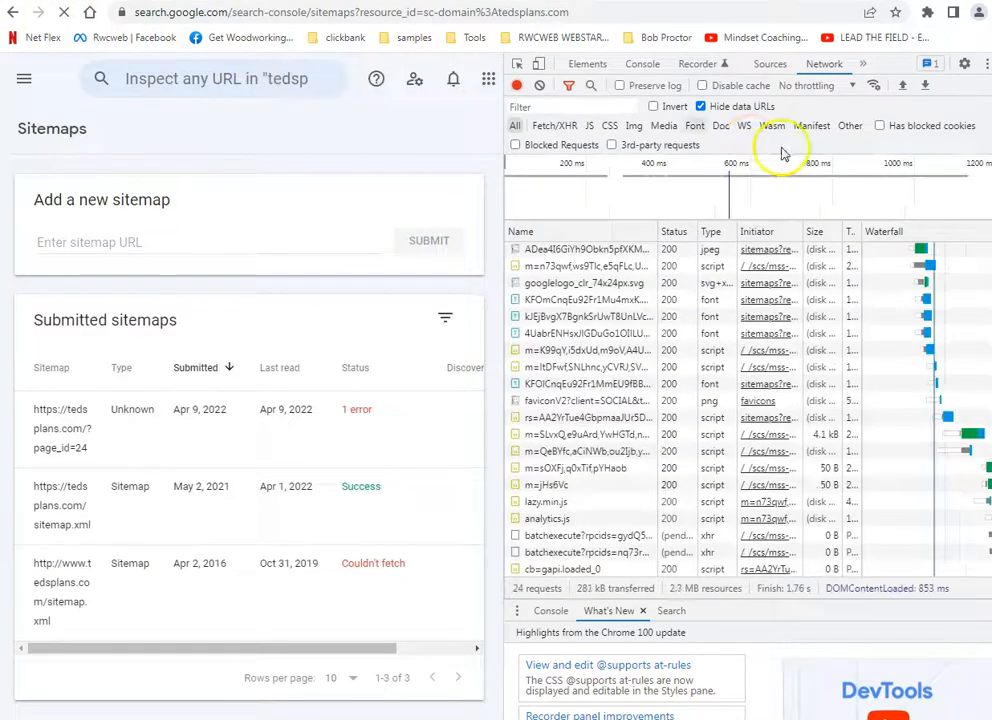
pyautogui.click(698, 87)
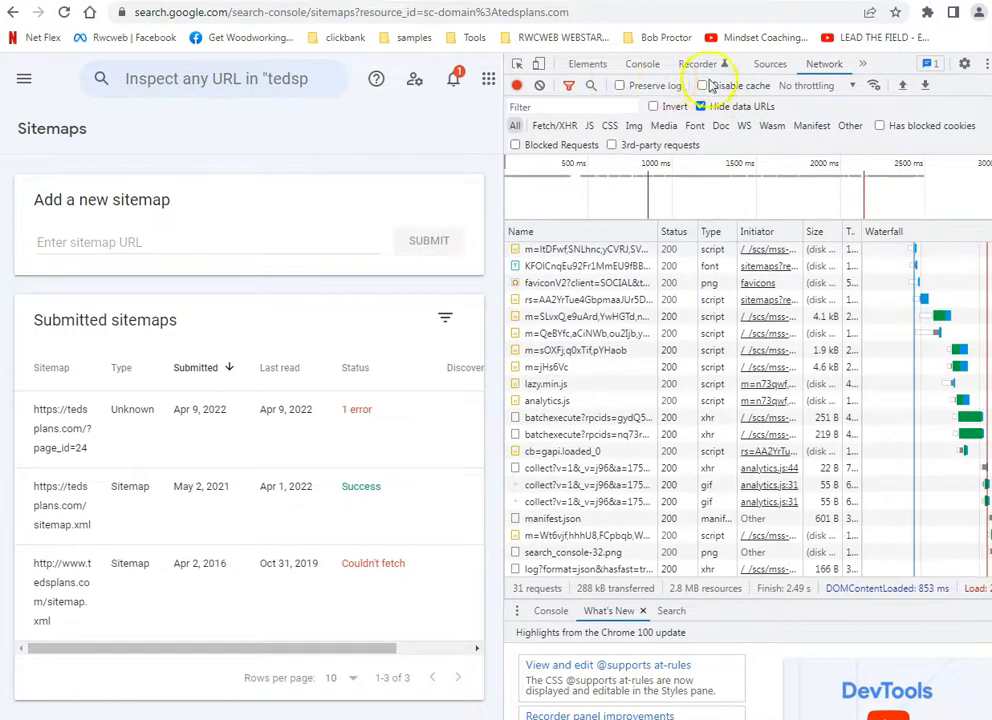
pyautogui.click(64, 12)
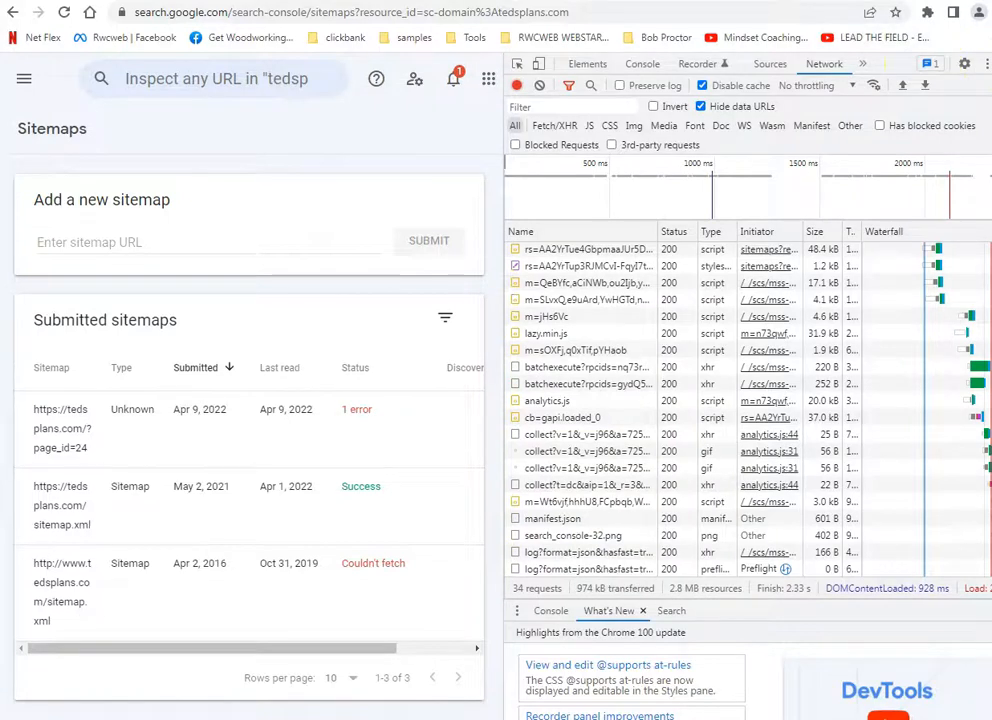
pyautogui.click(990, 64)
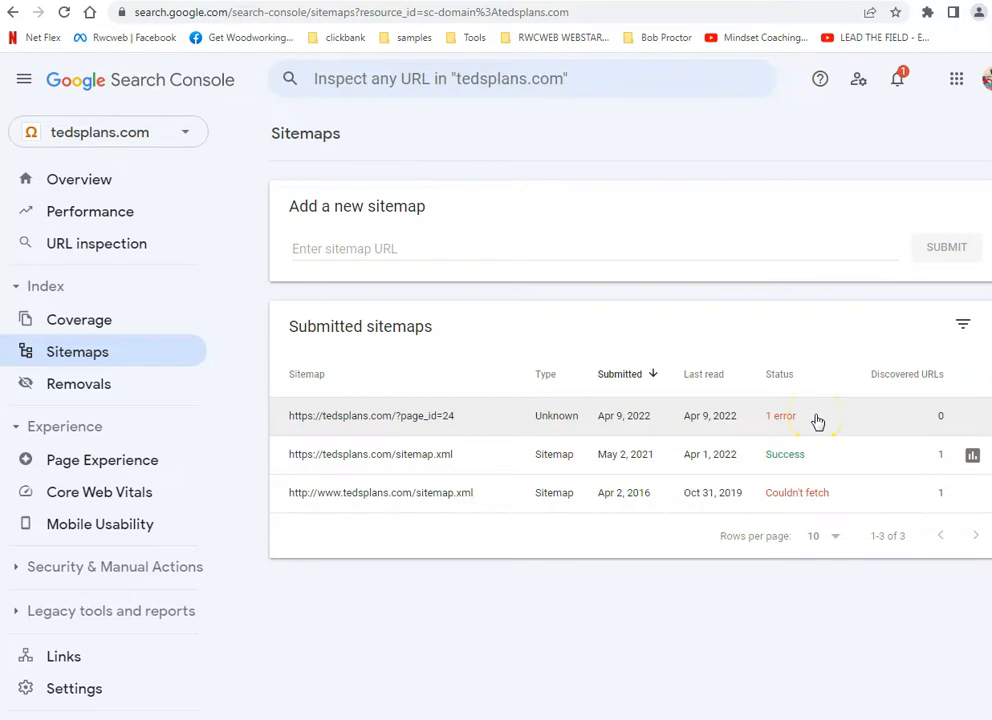
# Review the site's Removals report, covering the temporary removals, outdated content and SafeSearch filtering requests
pyautogui.click(388, 246)
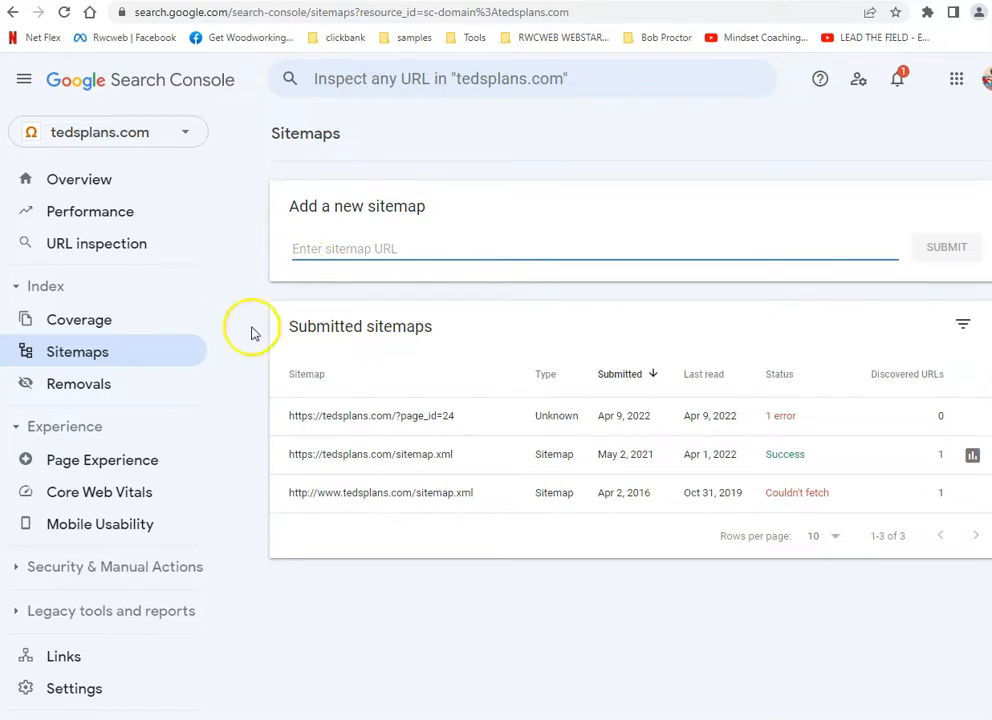
pyautogui.click(105, 385)
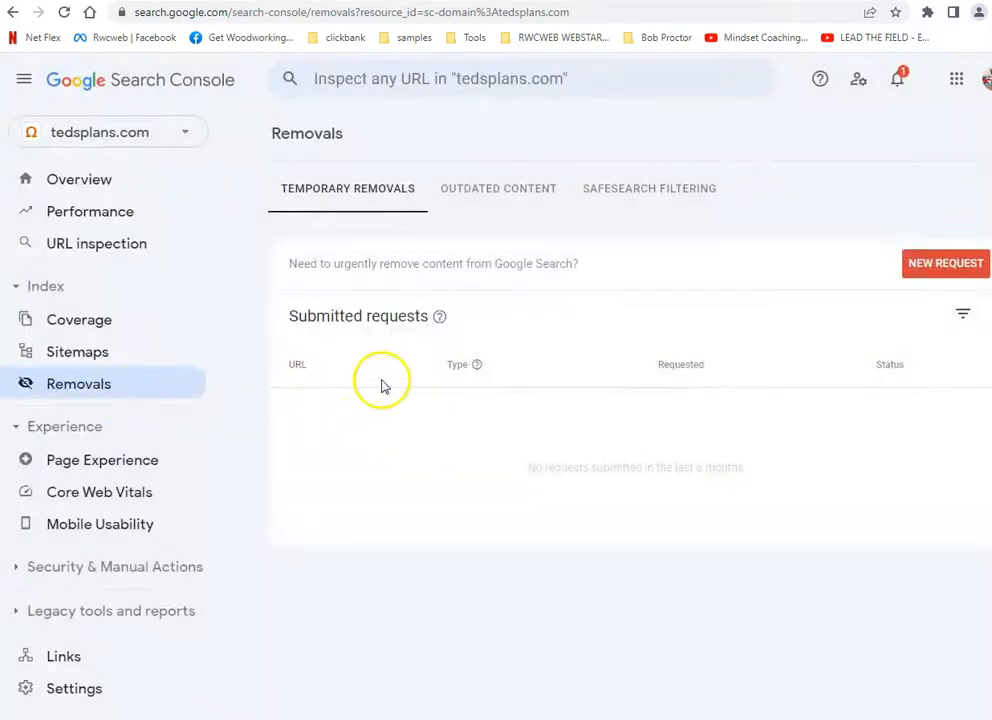
pyautogui.click(500, 195)
pyautogui.click(622, 189)
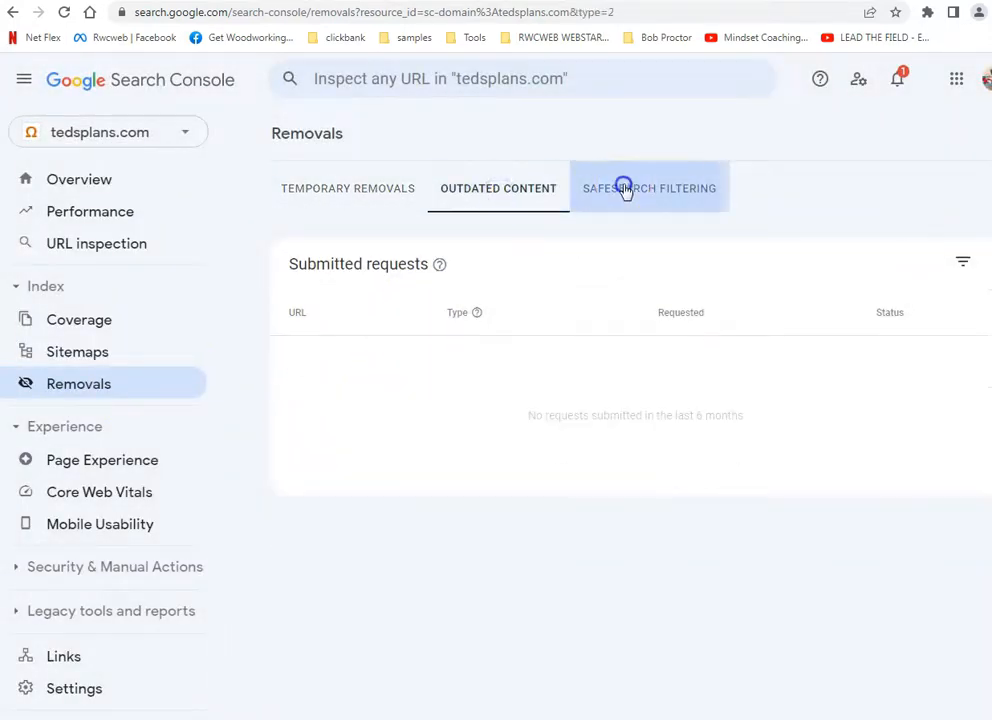
pyautogui.click(326, 195)
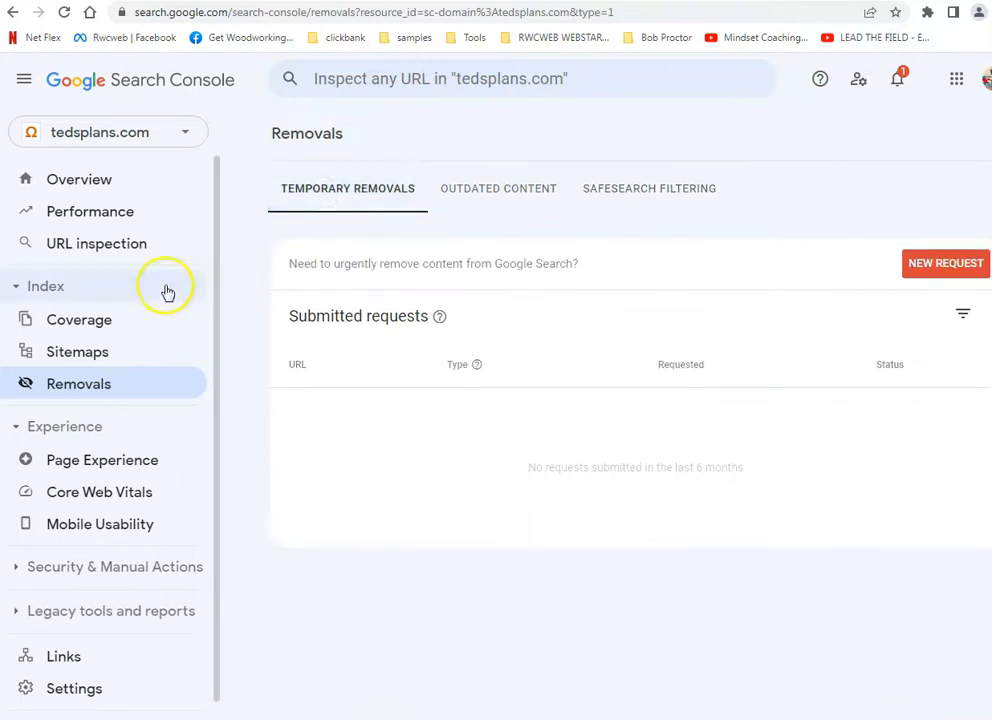
pyautogui.click(118, 498)
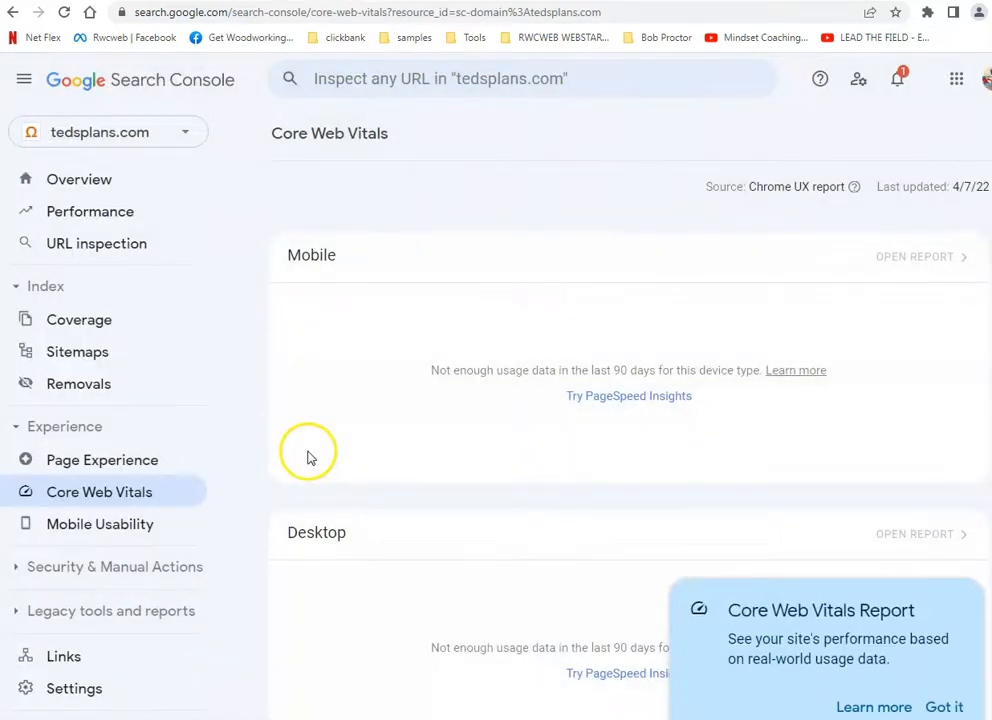
pyautogui.click(948, 708)
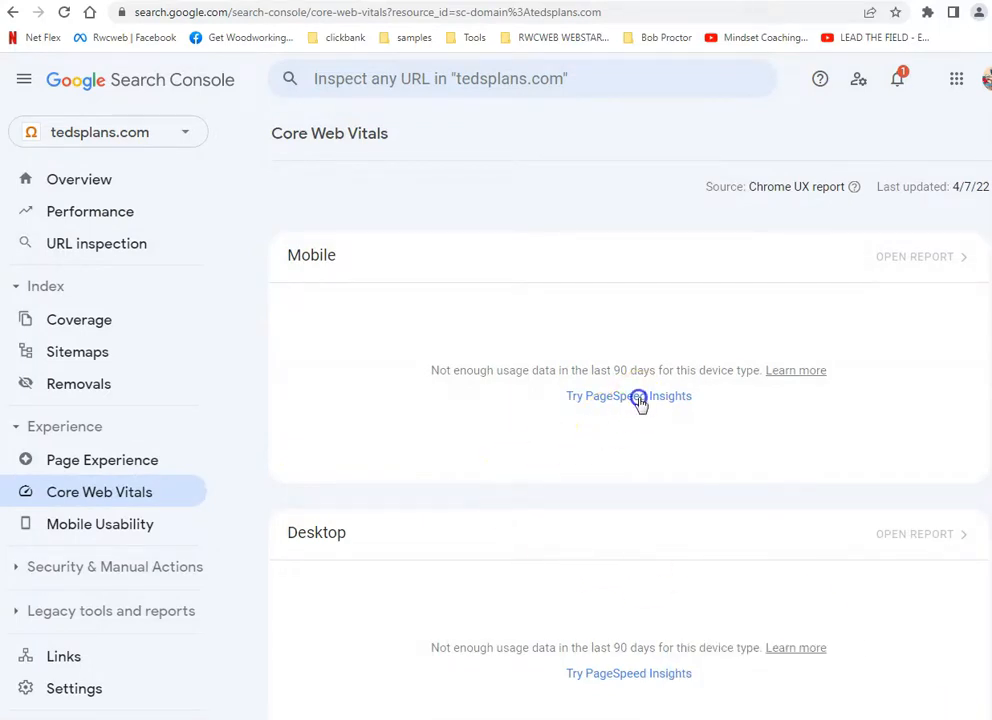
pyautogui.click(638, 398)
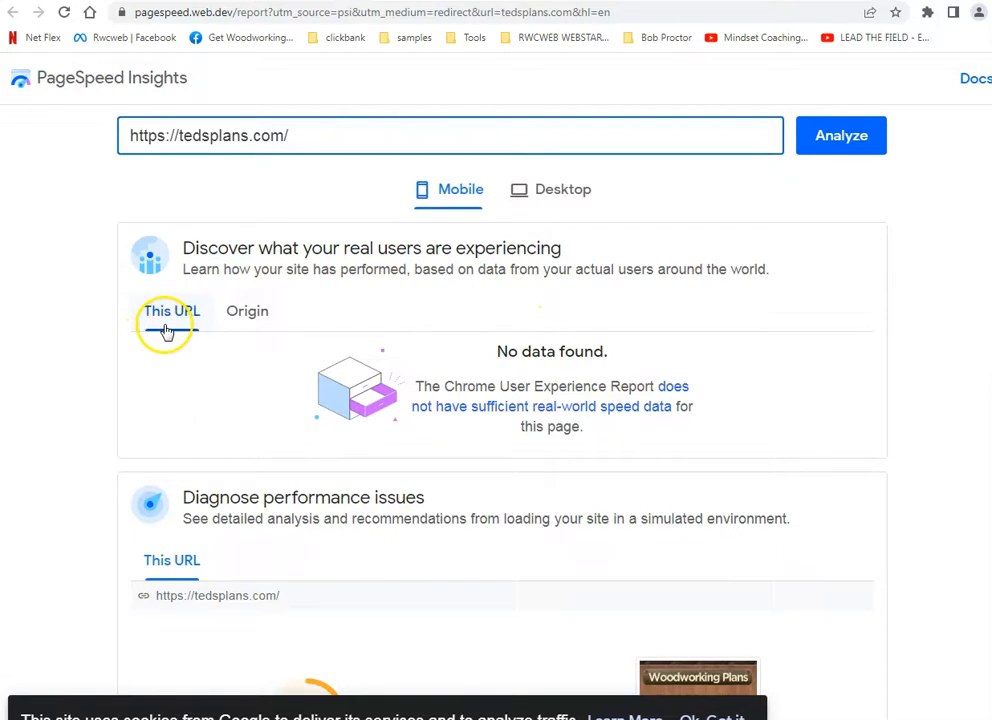
pyautogui.scroll(-3, 283, 350)
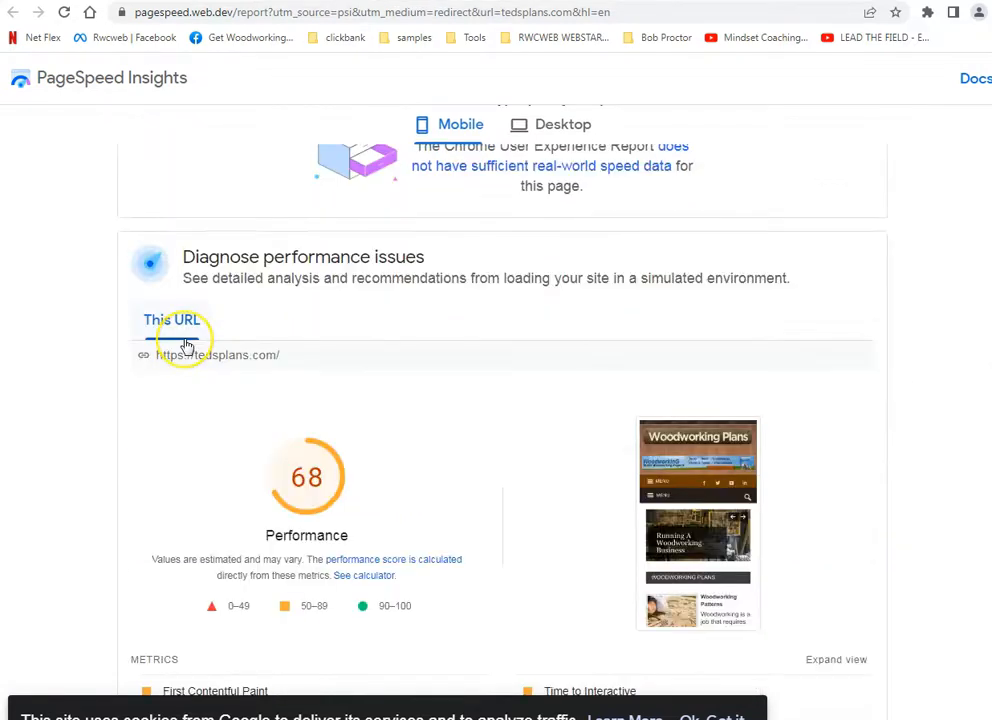
pyautogui.scroll(-2, 186, 346)
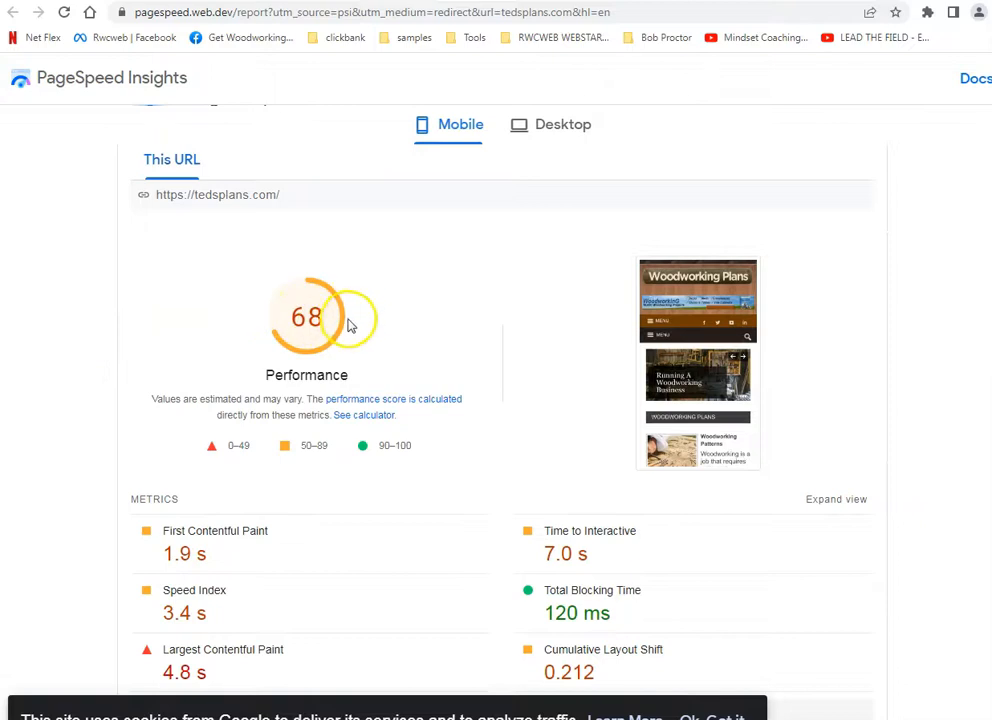
pyautogui.scroll(-1, 82, 303)
pyautogui.scroll(-3, 128, 320)
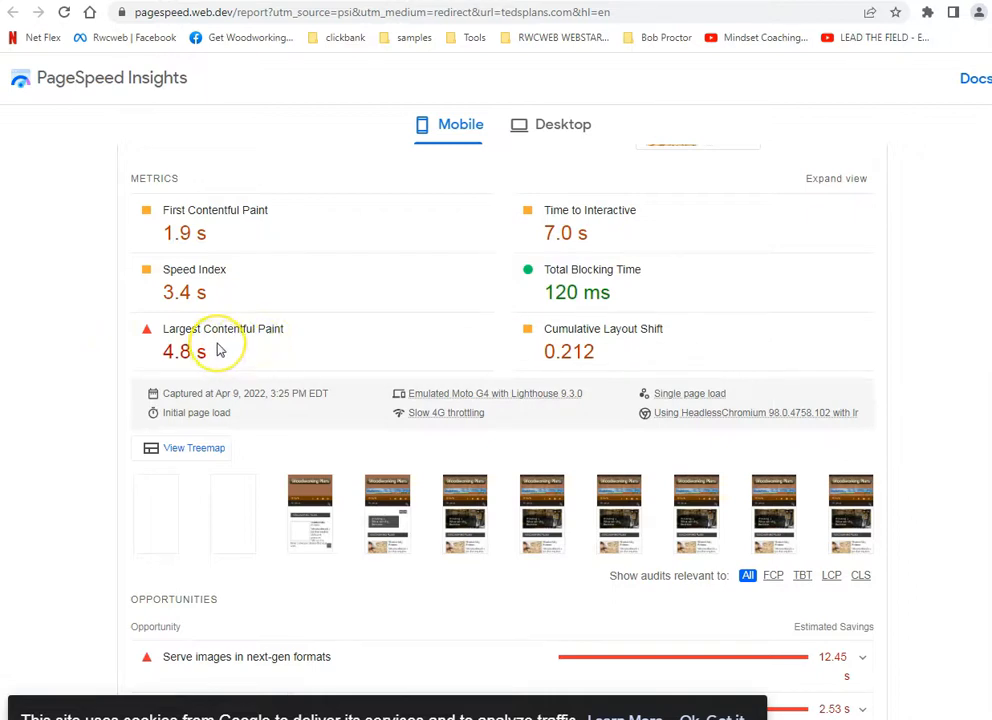
pyautogui.scroll(1, 220, 345)
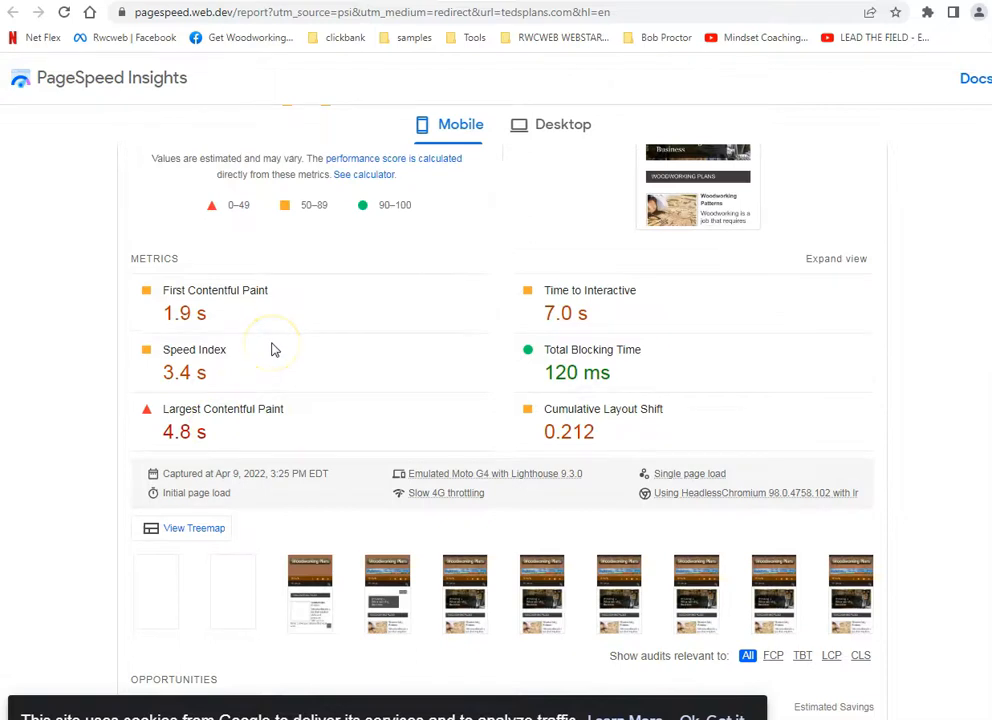
pyautogui.scroll(-3, 247, 356)
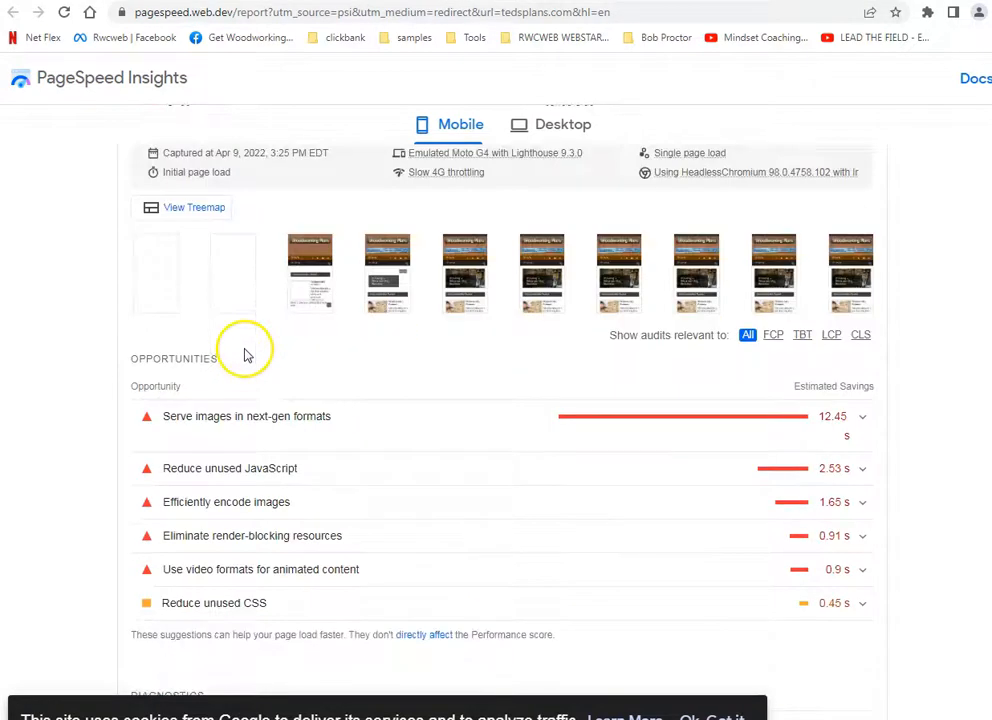
pyautogui.scroll(-2, 247, 356)
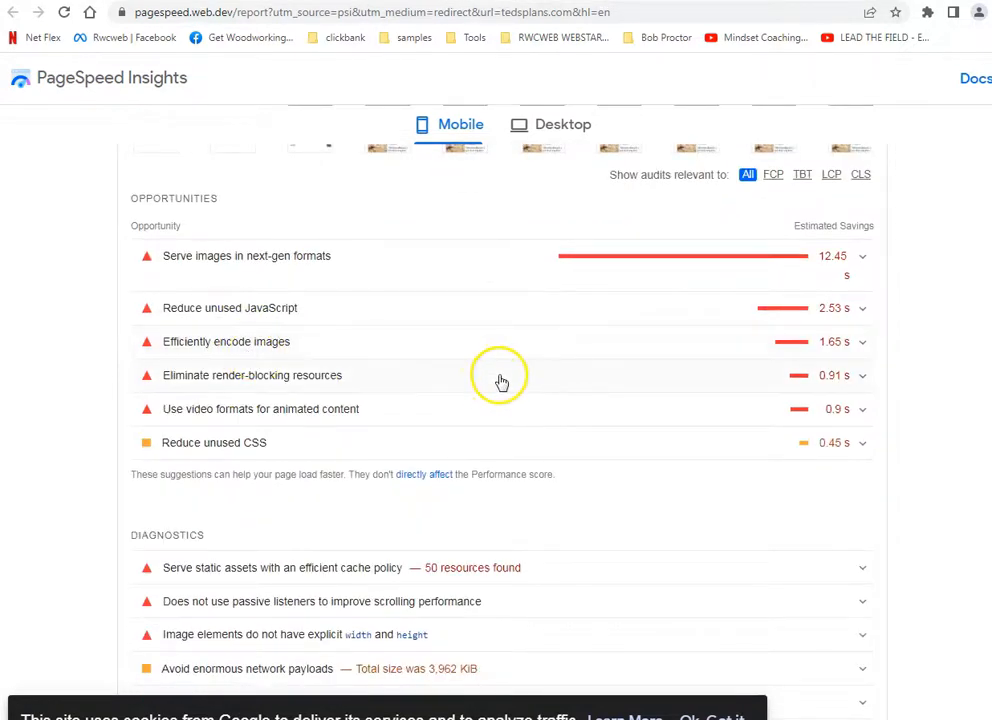
pyautogui.scroll(-7, 501, 382)
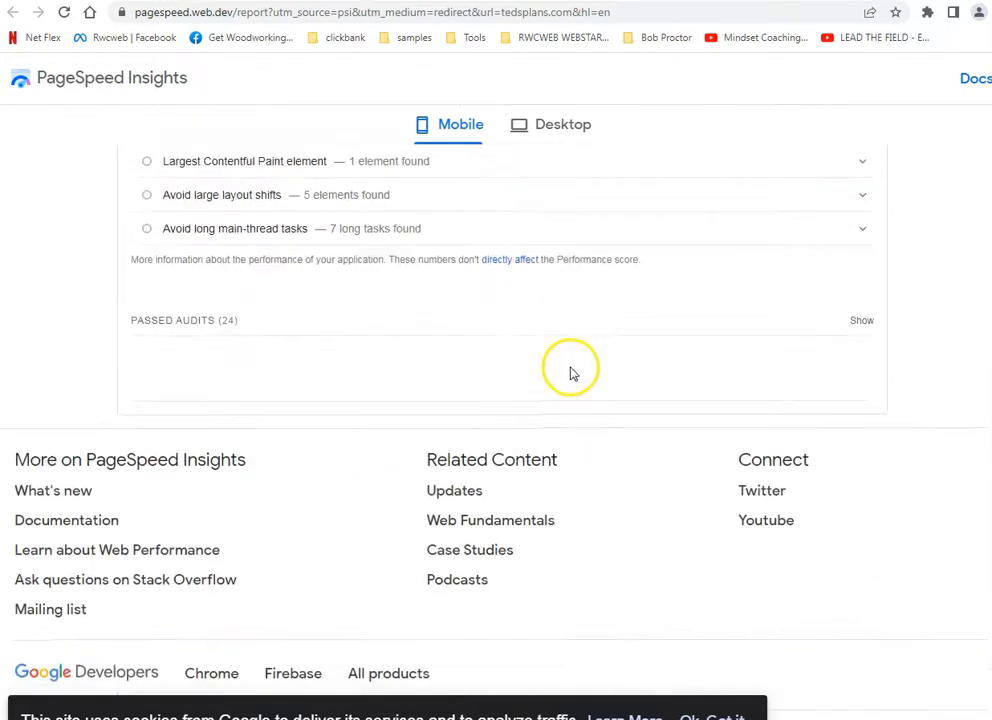
pyautogui.scroll(15, 531, 376)
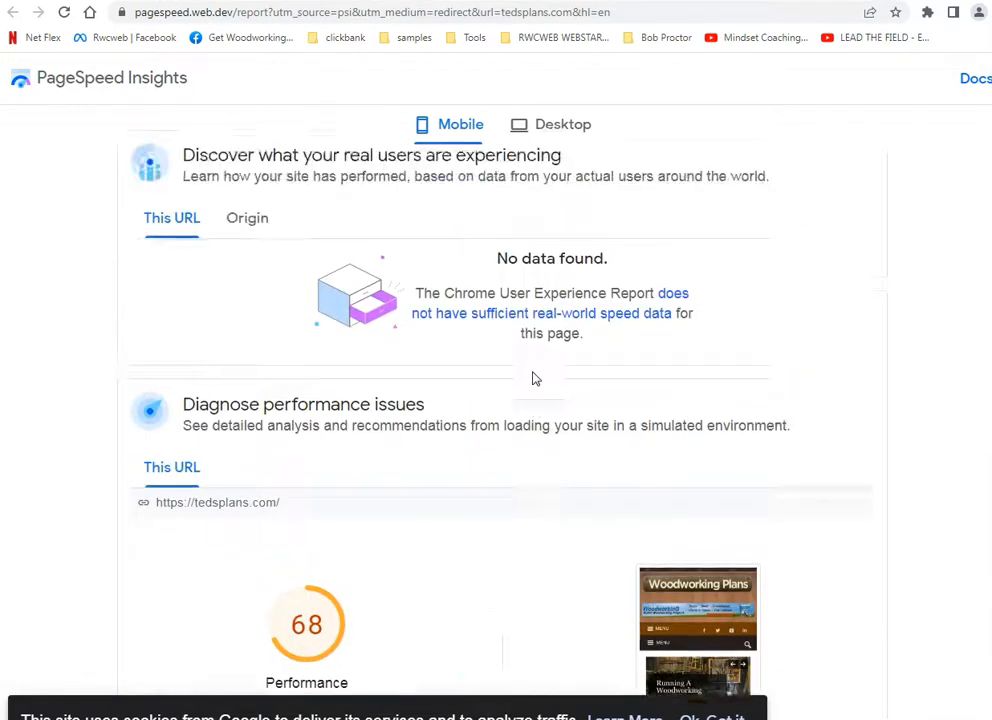
pyautogui.scroll(1, 533, 378)
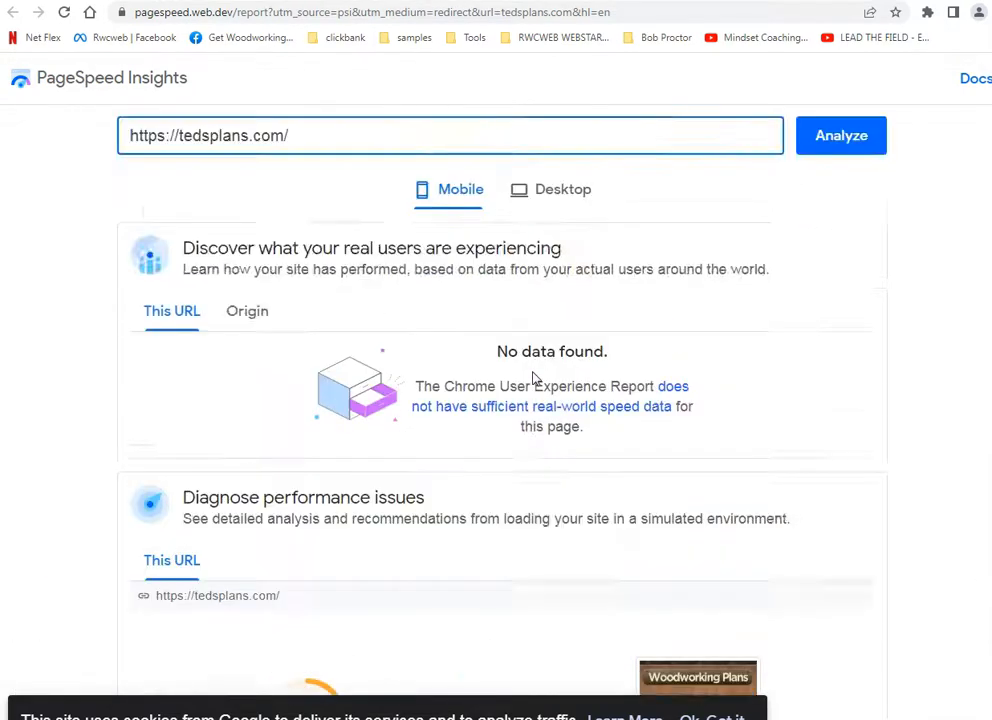
pyautogui.click(553, 192)
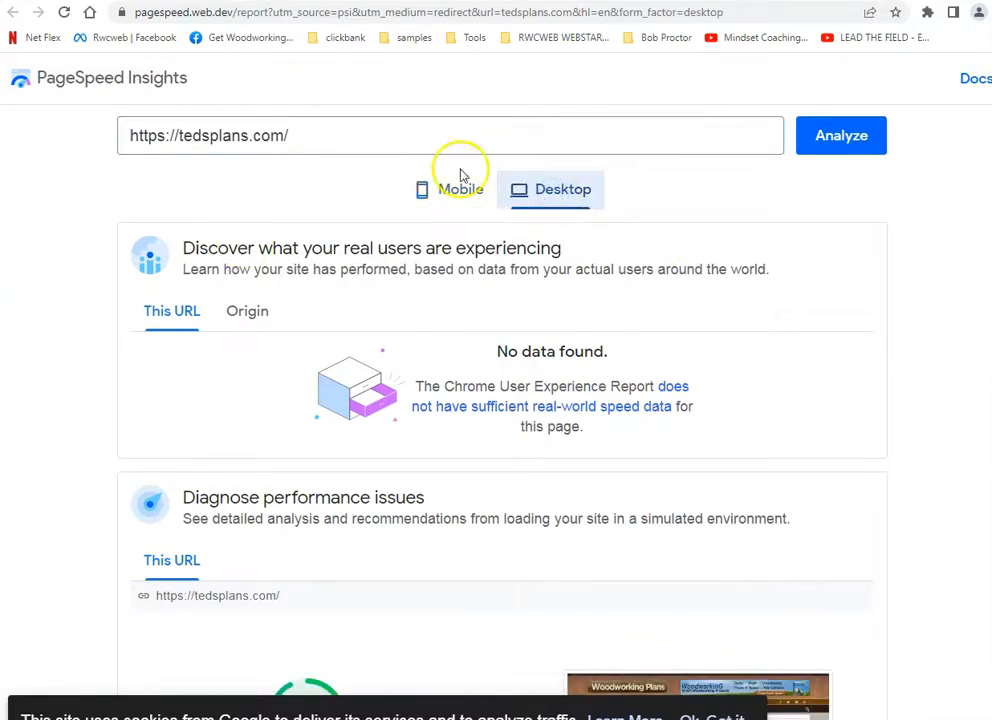
pyautogui.click(857, 158)
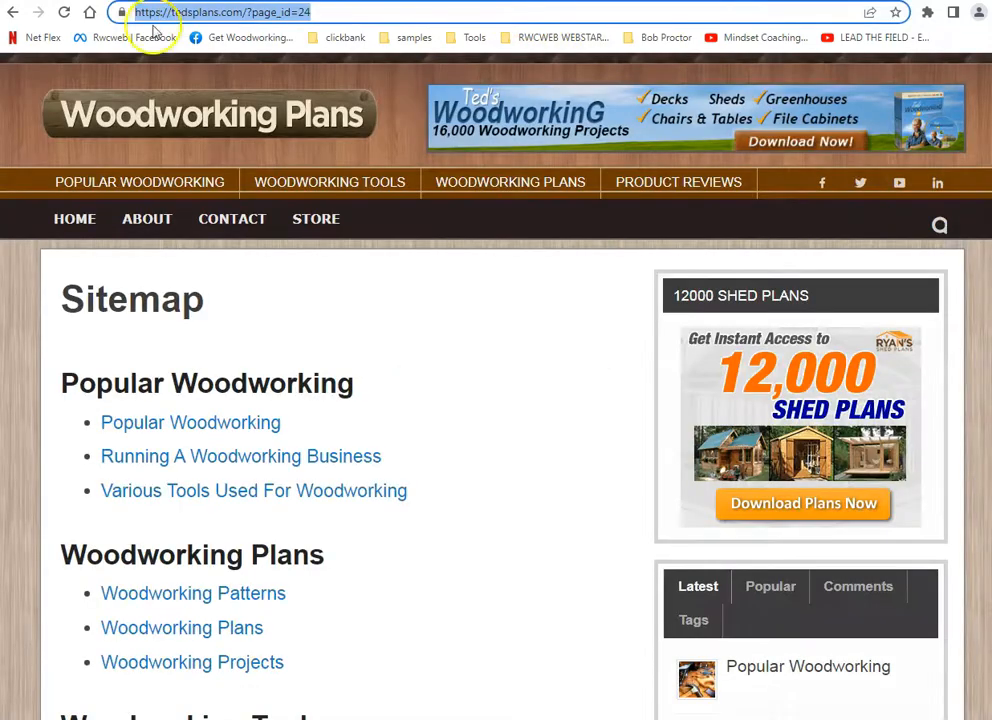
# Open the tedsplans.com home page from its Sitemap page and look through its article sections and banners
pyautogui.click(78, 96)
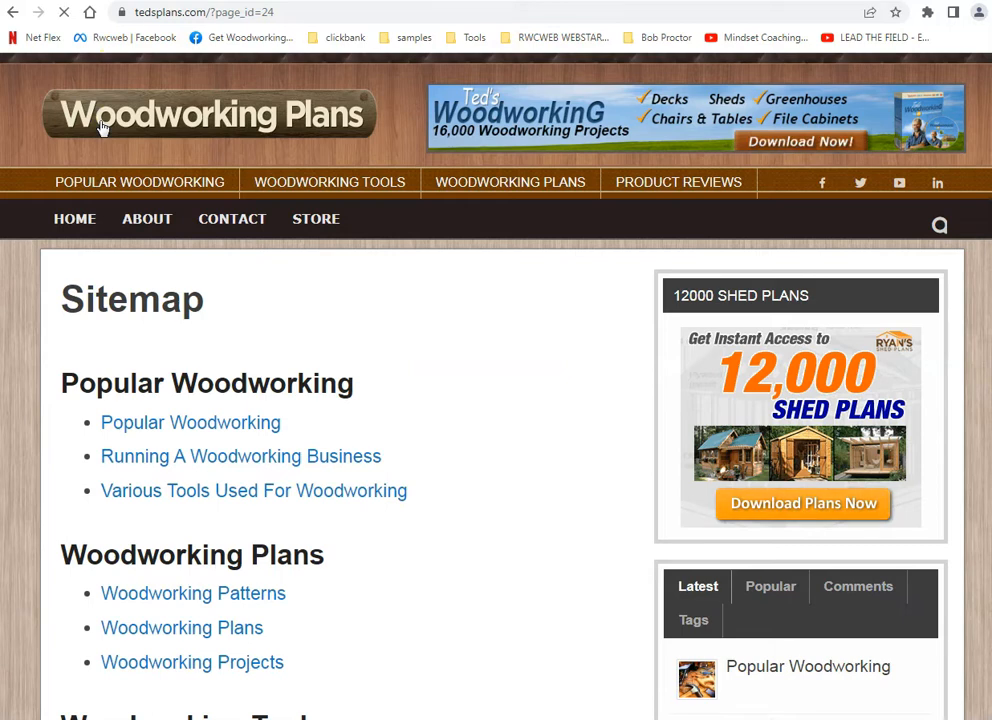
pyautogui.scroll(-6, 49, 228)
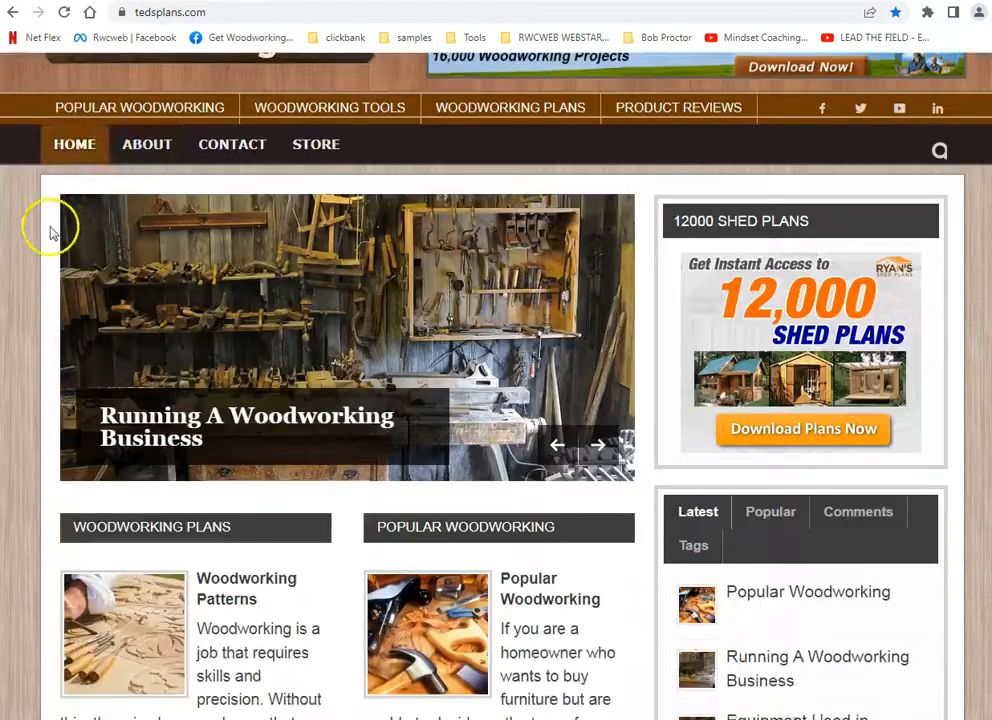
pyautogui.scroll(-3, 318, 338)
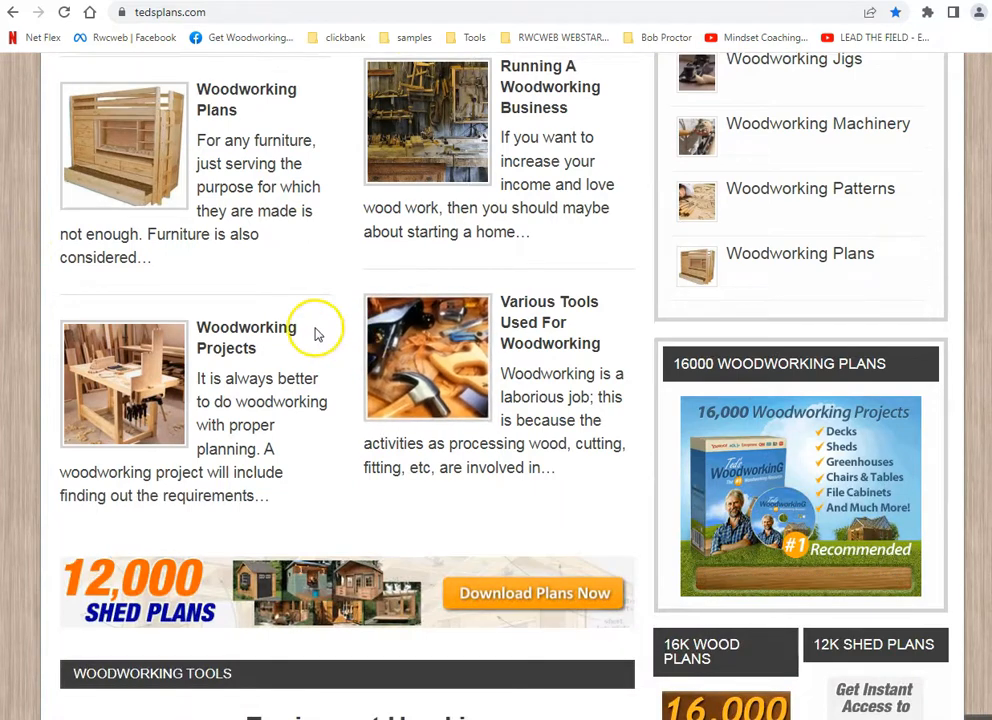
pyautogui.scroll(-1, 317, 348)
pyautogui.scroll(-7, 317, 350)
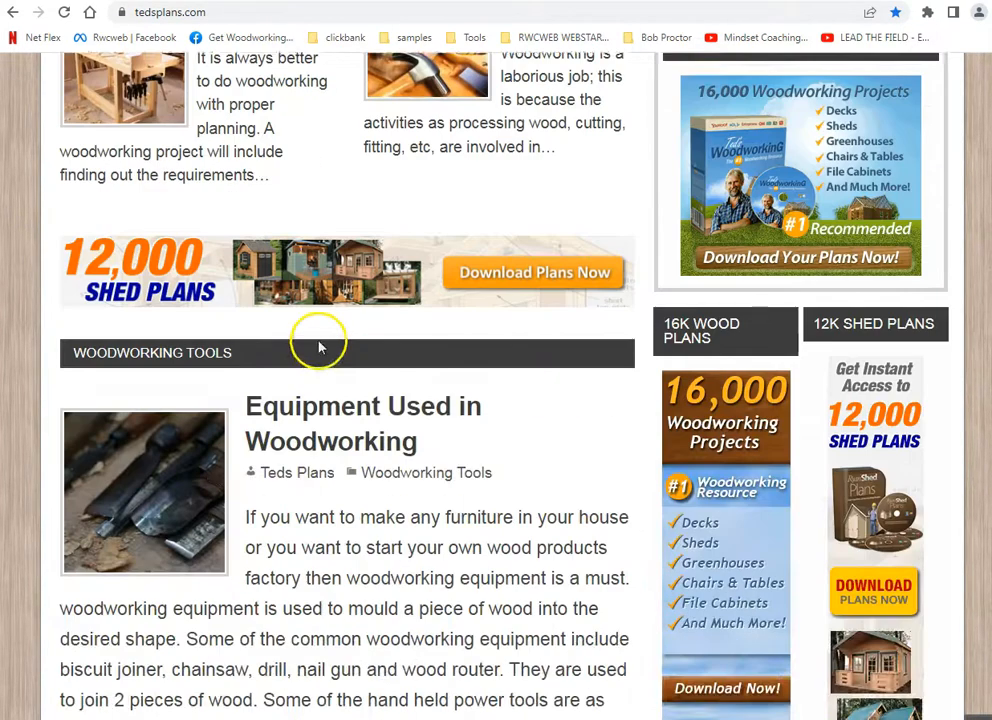
pyautogui.scroll(-3, 400, 362)
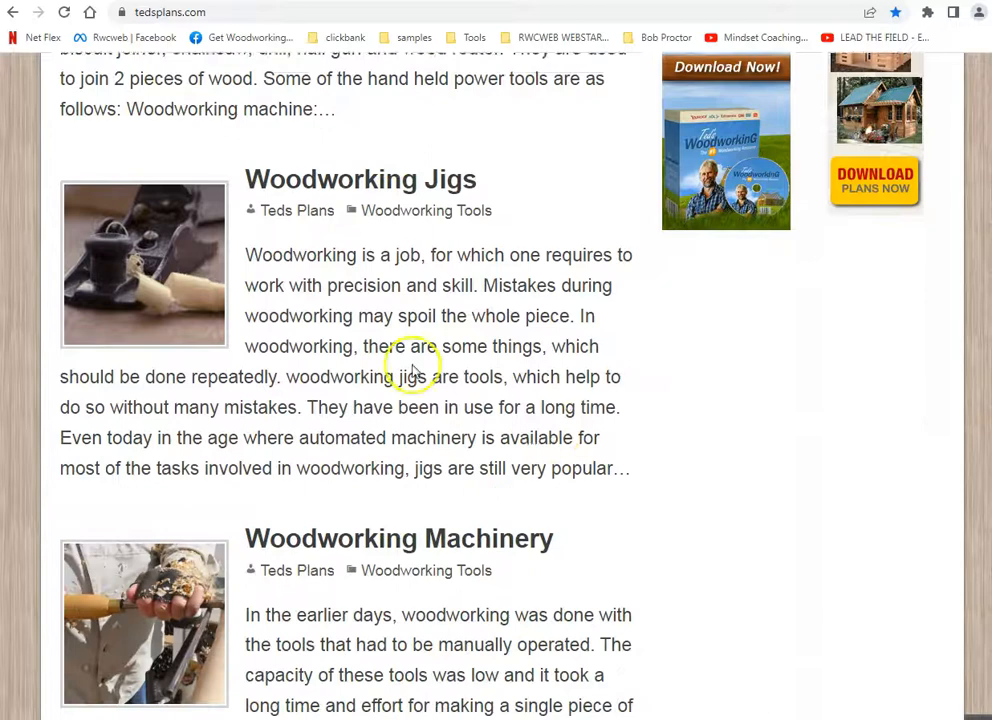
pyautogui.scroll(6, 550, 403)
pyautogui.scroll(13, 557, 395)
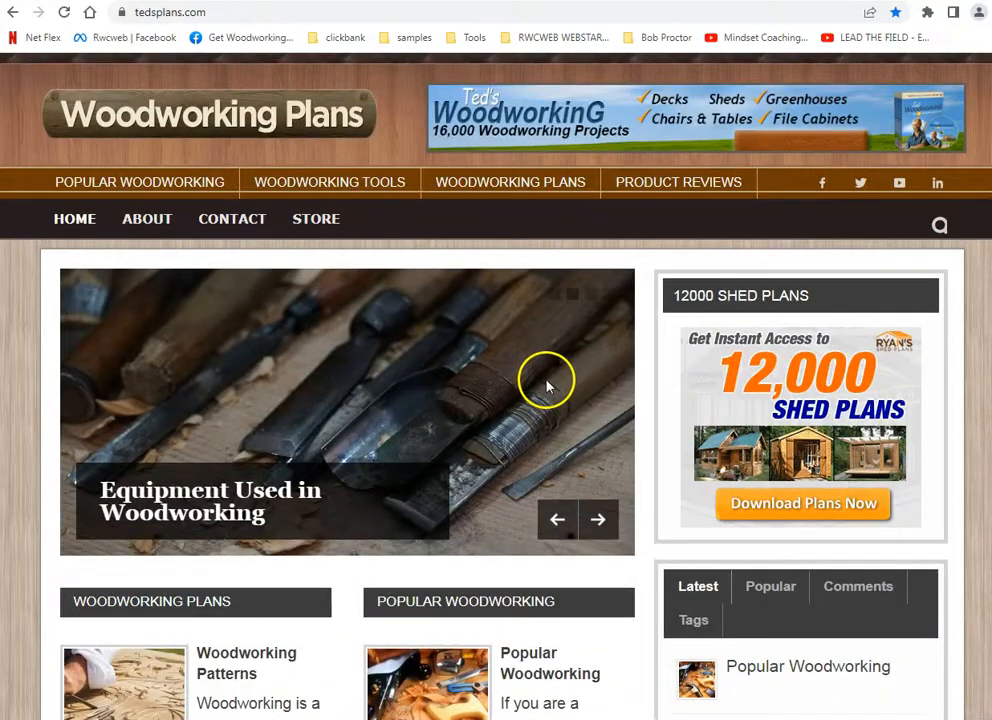
# Advance through the featured article slides in the home page slider
pyautogui.click(598, 519)
pyautogui.click(598, 518)
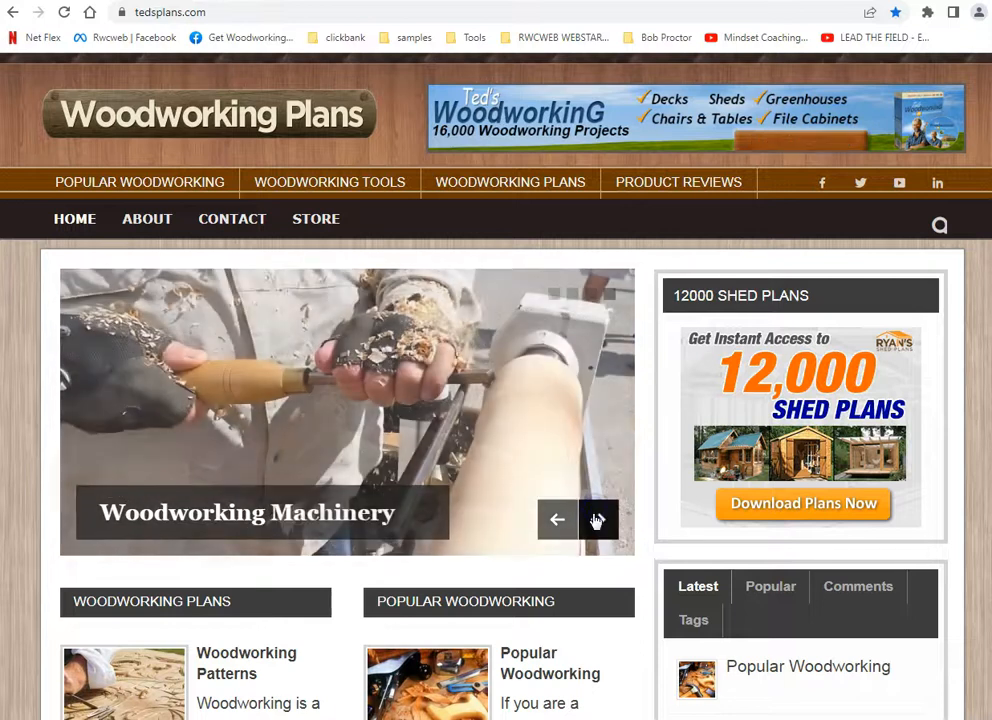
pyautogui.click(598, 518)
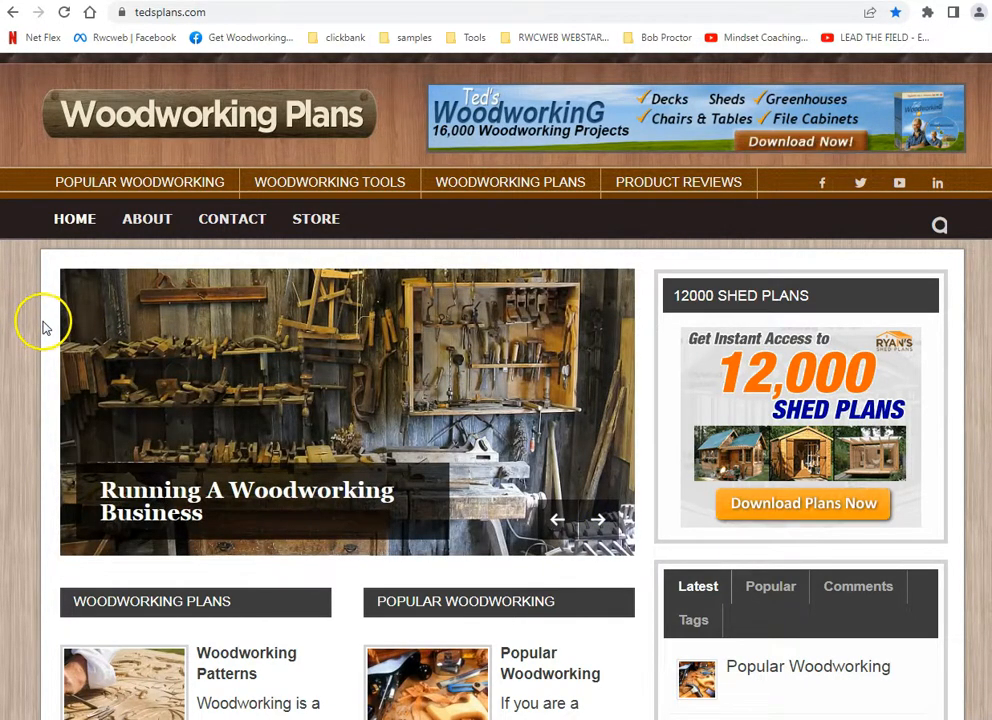
# Examine the home page's slider image, article thumbnails and sidebar banners as content affecting loading speed
pyautogui.scroll(-3, 40, 330)
pyautogui.scroll(-2, 62, 328)
pyautogui.scroll(5, 62, 328)
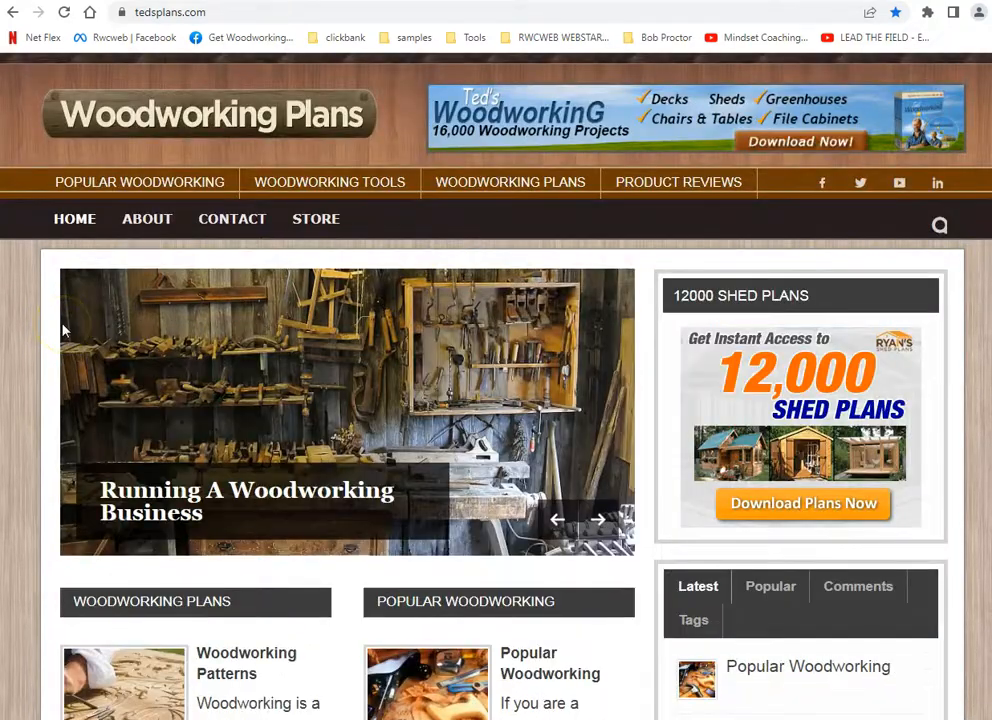
pyautogui.scroll(-2, 40, 318)
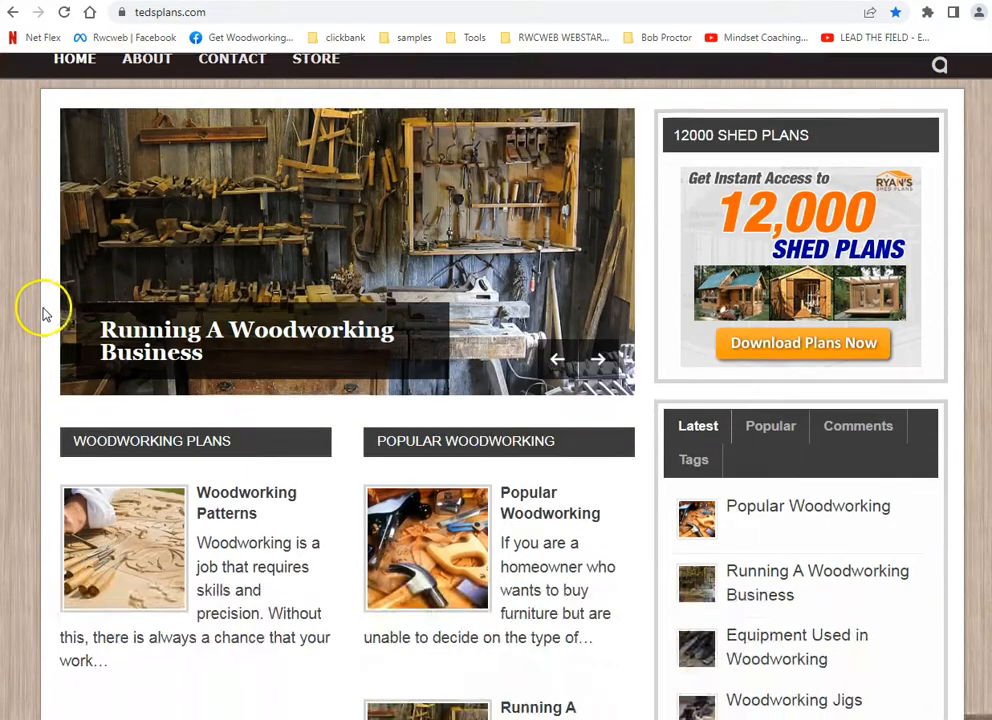
pyautogui.scroll(-1, 16, 307)
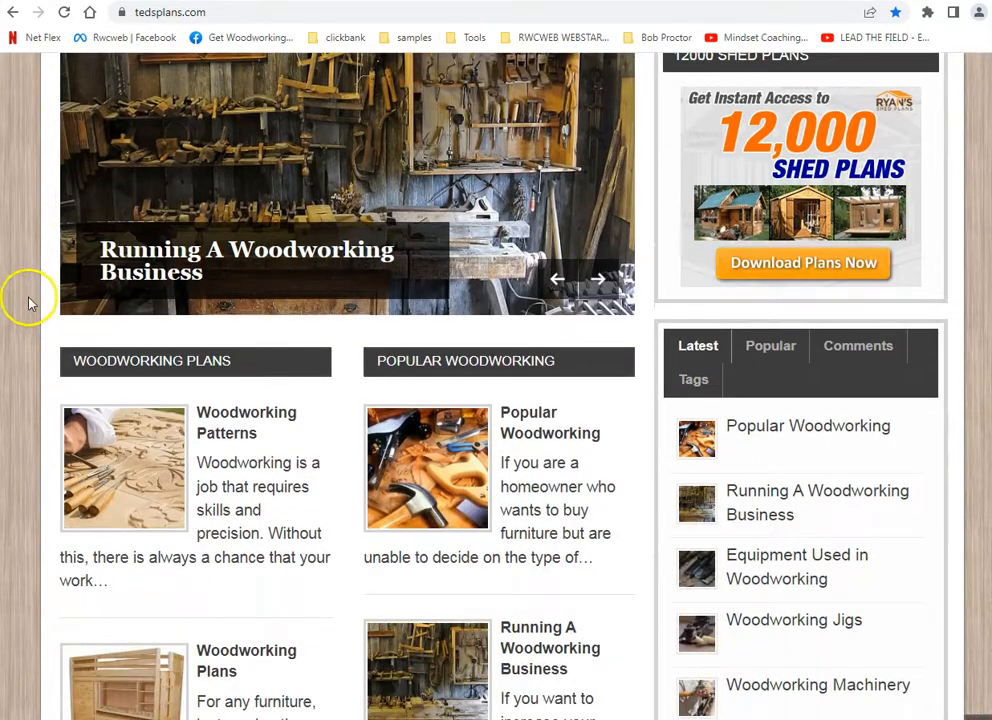
pyautogui.scroll(-3, 38, 290)
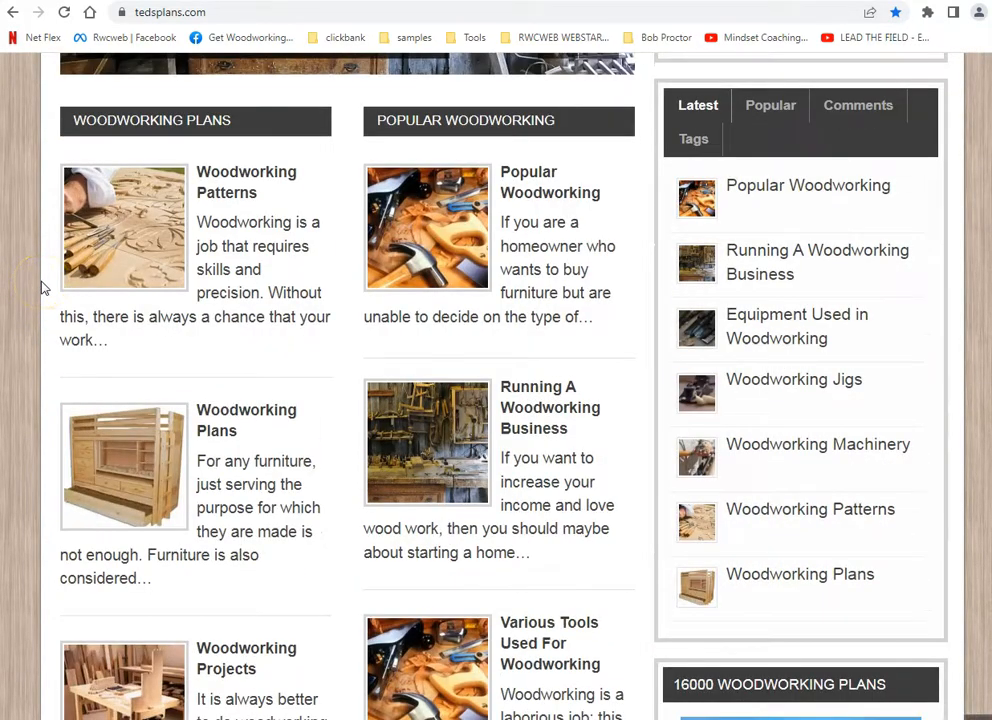
pyautogui.scroll(6, 40, 285)
pyautogui.scroll(-3, 300, 447)
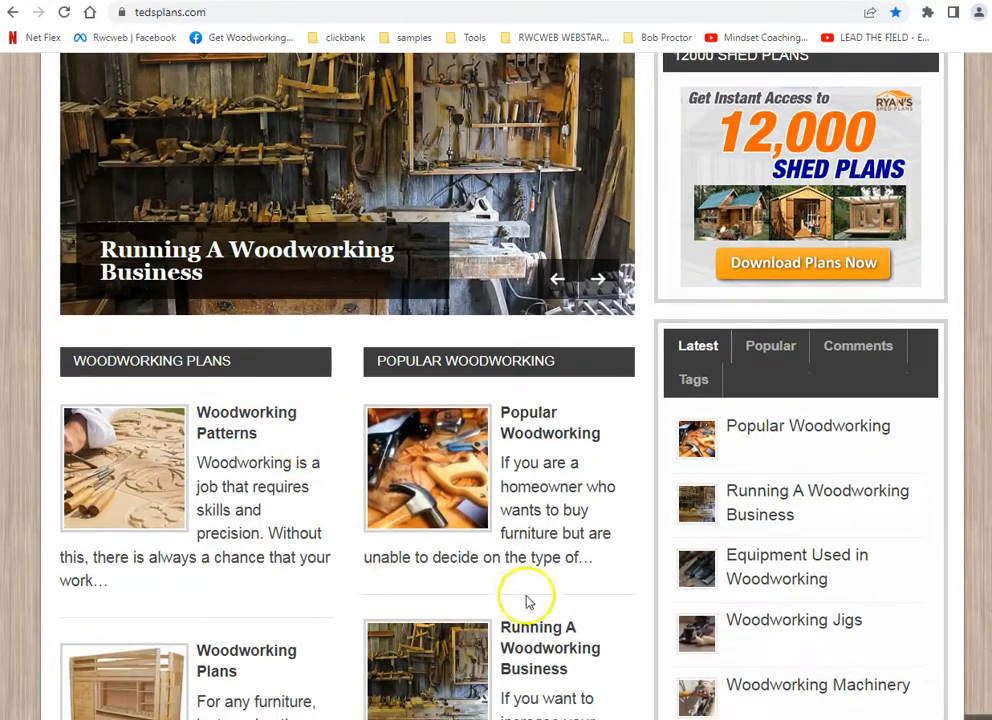
pyautogui.scroll(-4, 299, 465)
pyautogui.scroll(-5, 296, 482)
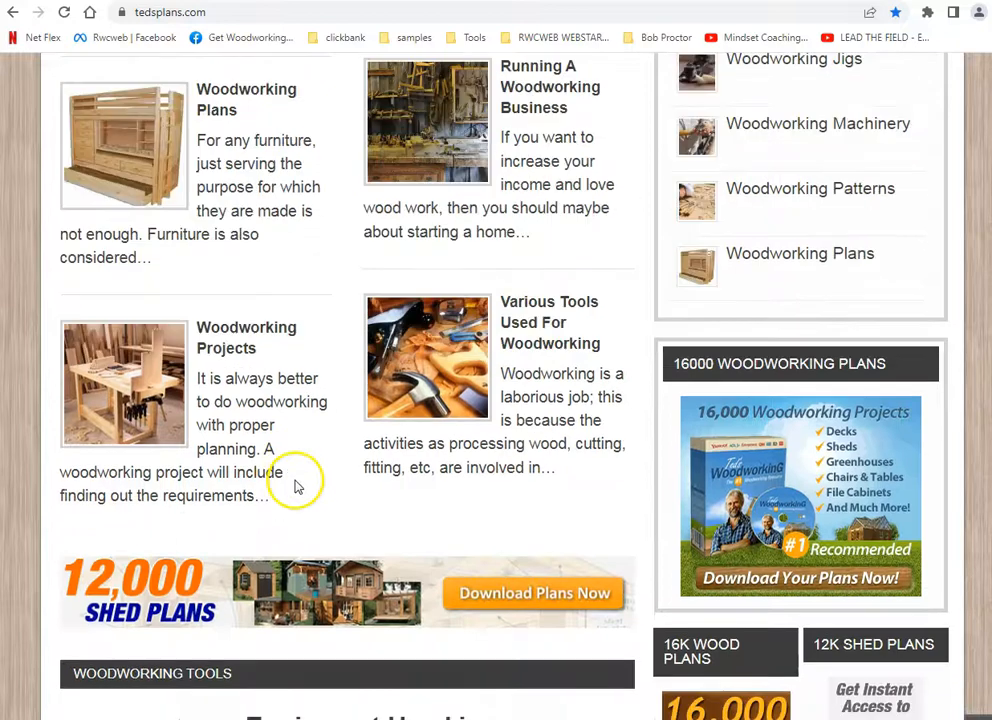
pyautogui.scroll(2, 200, 440)
pyautogui.scroll(8, 158, 404)
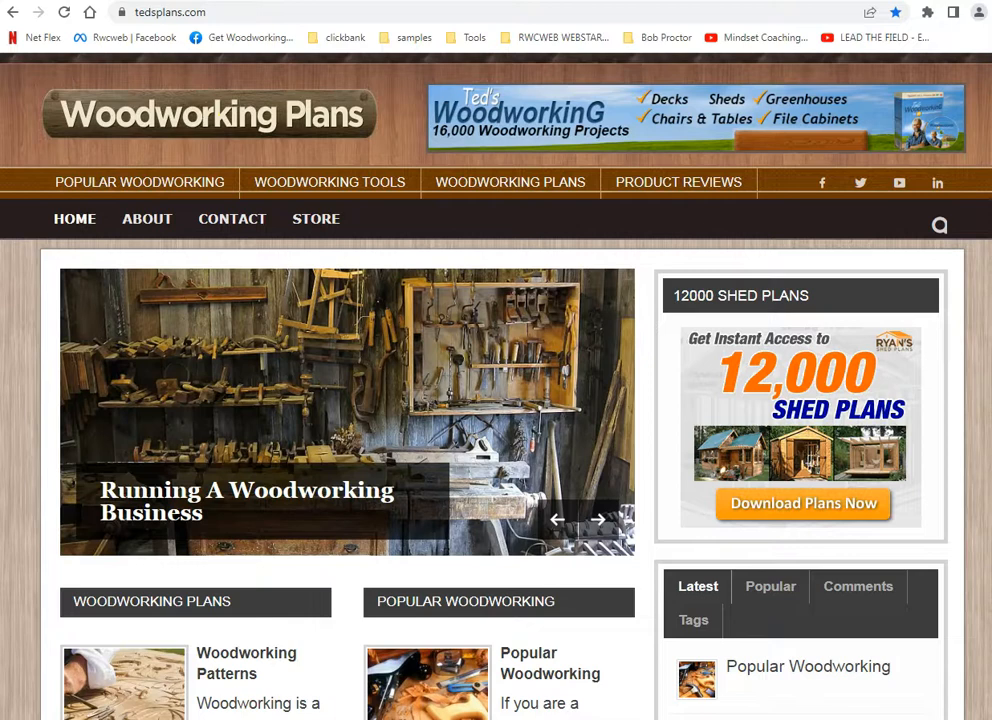
pyautogui.scroll(-3, 230, 336)
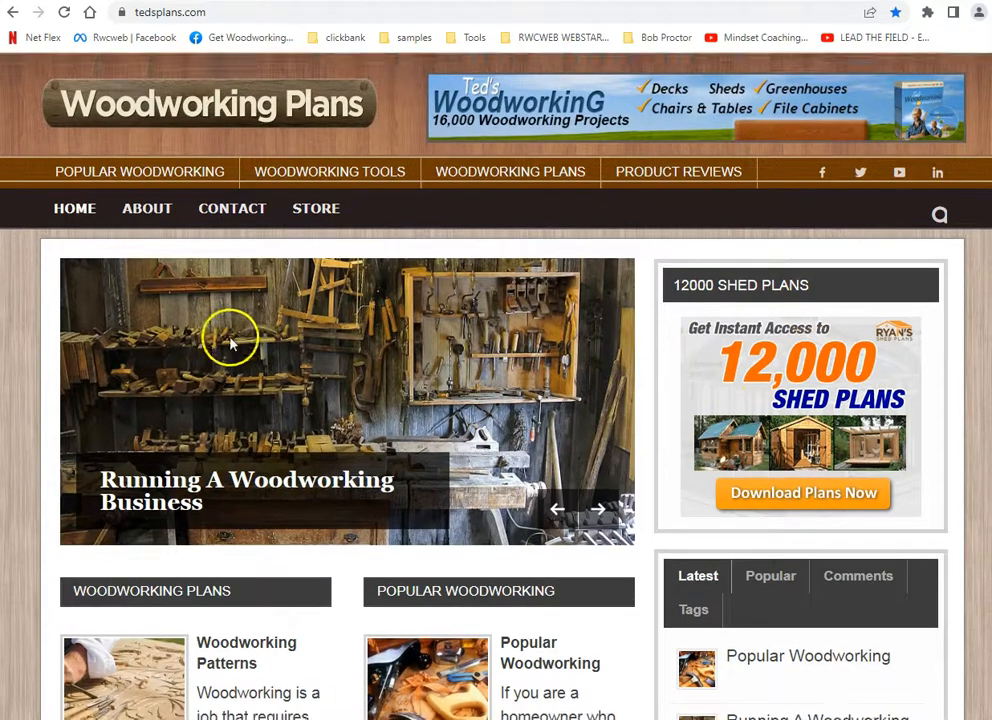
pyautogui.scroll(3, 237, 328)
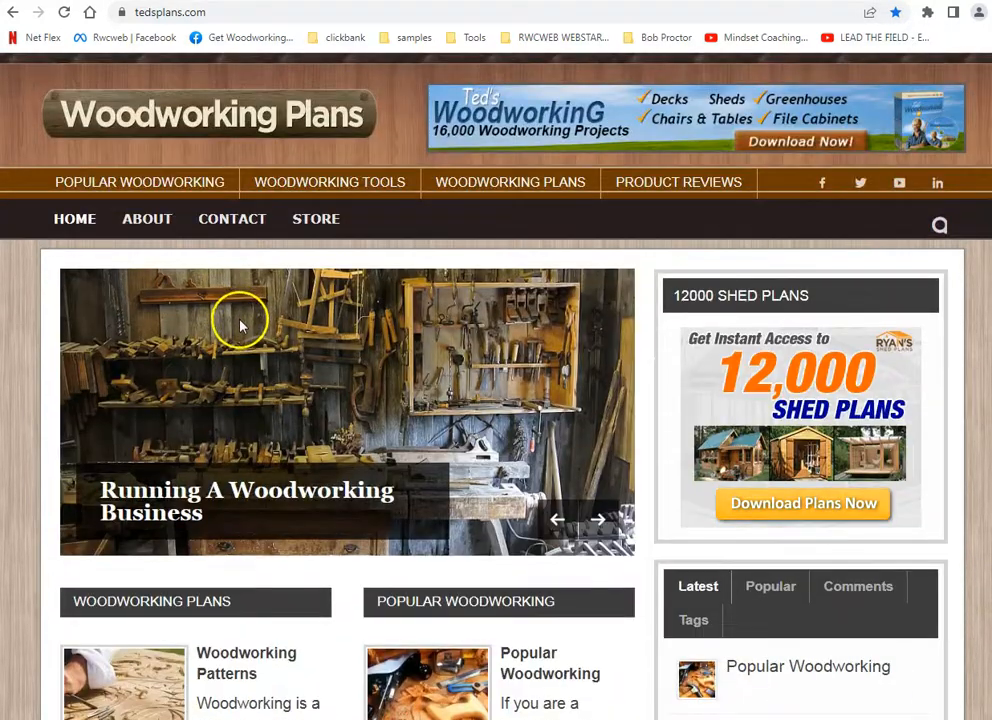
pyautogui.scroll(-2, 195, 339)
pyautogui.scroll(-2, 182, 348)
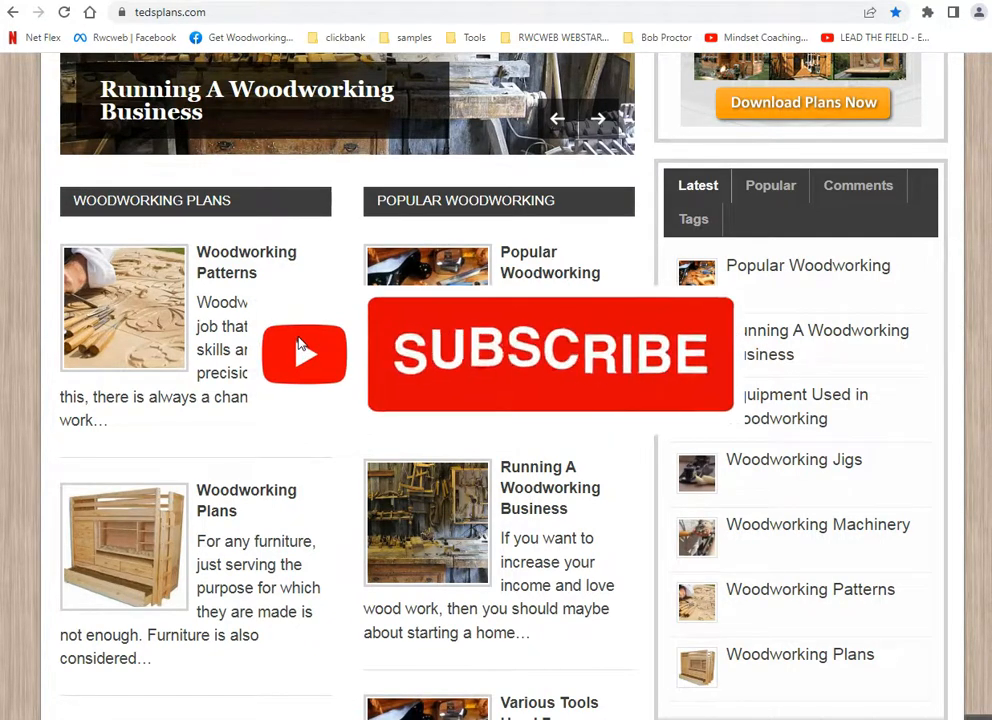
pyautogui.scroll(5, 298, 336)
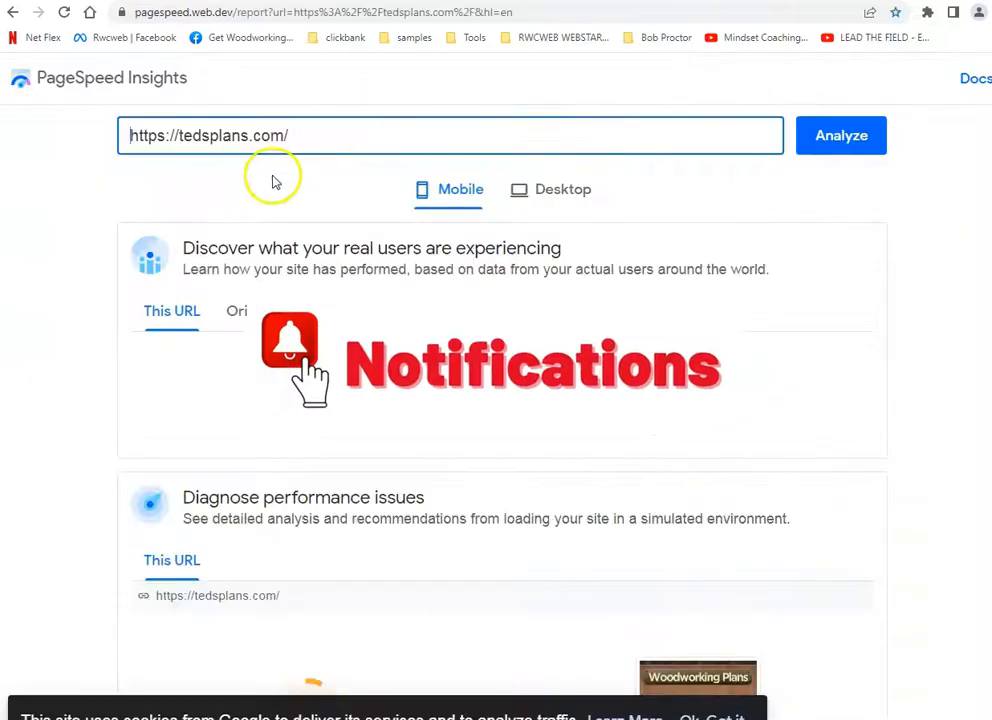
# Return to PageSpeed Insights and review the rerun mobile report's score, metrics, opportunities and diagnostics
pyautogui.scroll(-4, 740, 264)
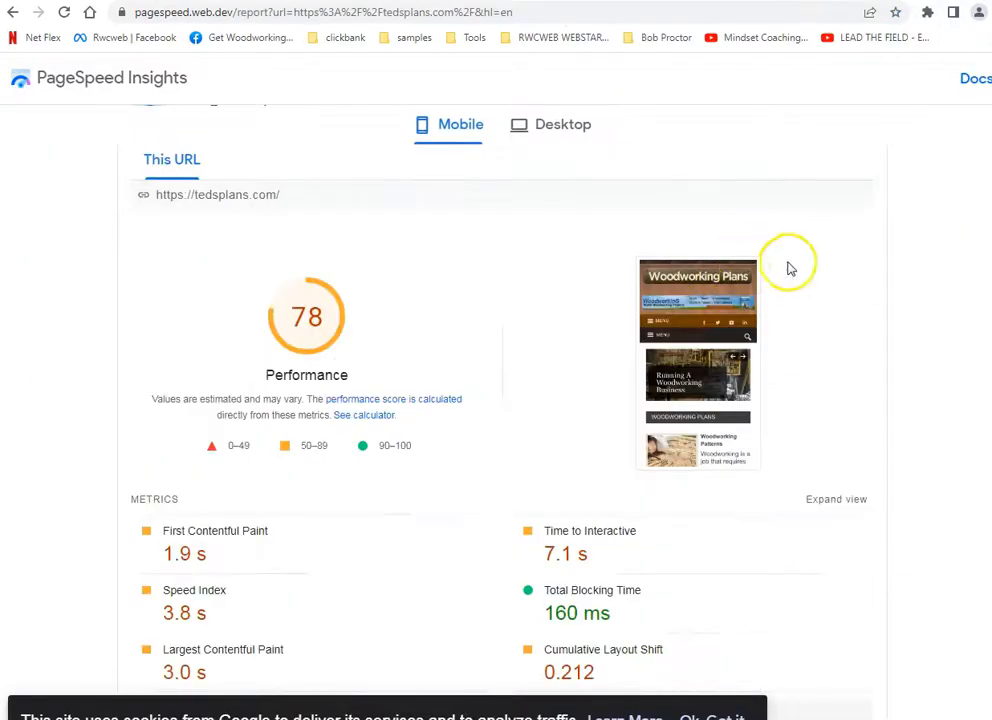
pyautogui.scroll(-7, 955, 318)
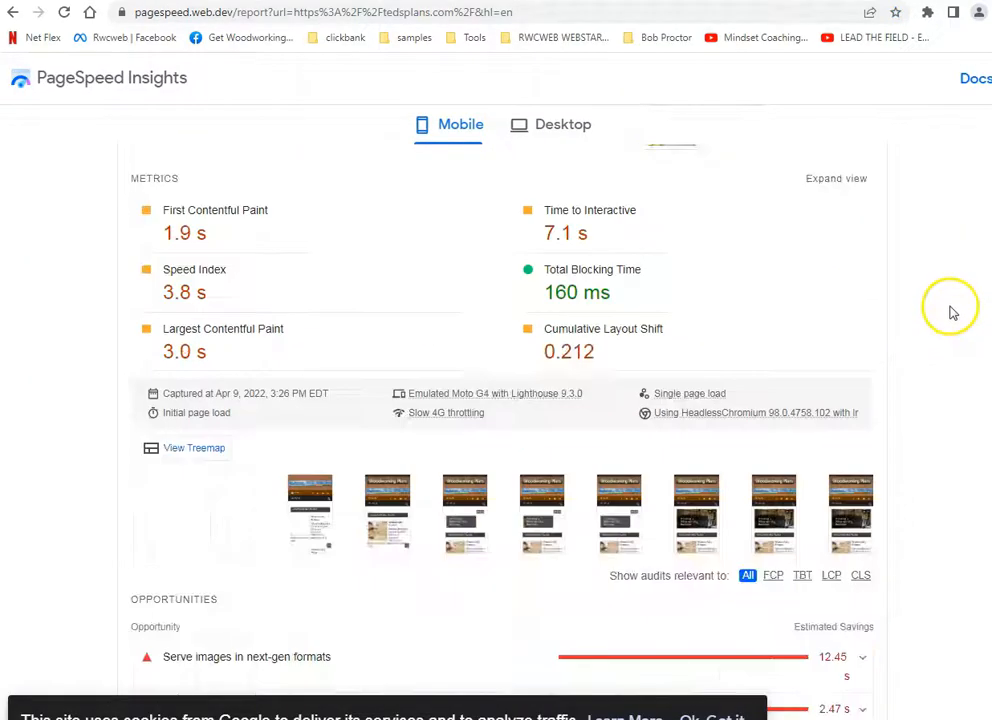
pyautogui.scroll(-2, 950, 315)
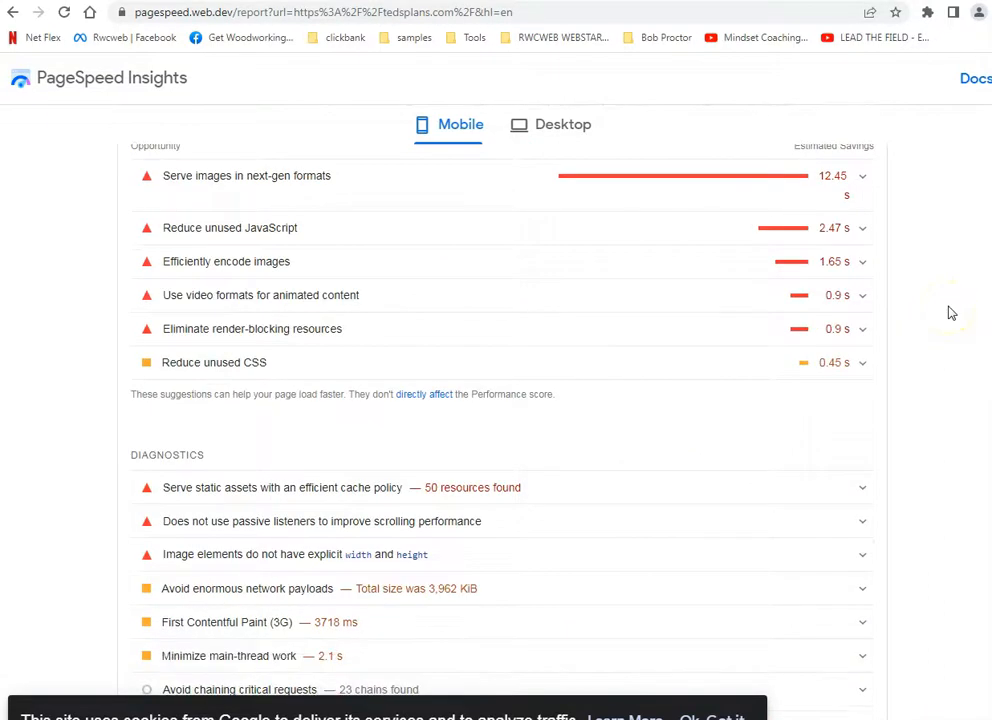
pyautogui.scroll(-4, 951, 313)
pyautogui.scroll(10, 930, 330)
pyautogui.scroll(5, 923, 310)
pyautogui.scroll(-4, 381, 376)
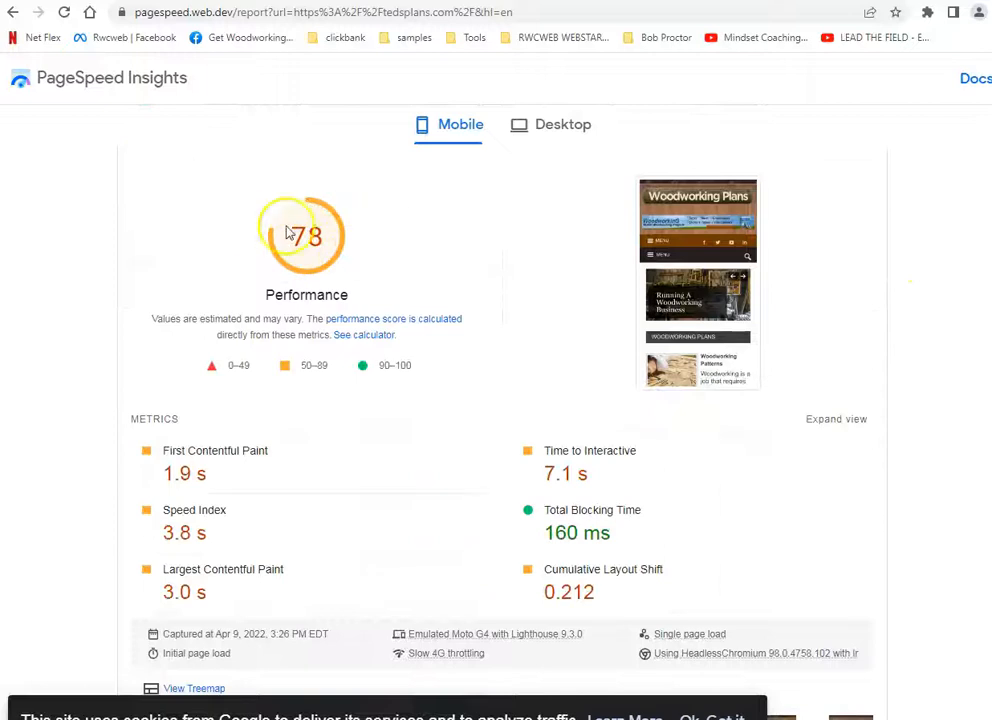
pyautogui.scroll(5, 482, 277)
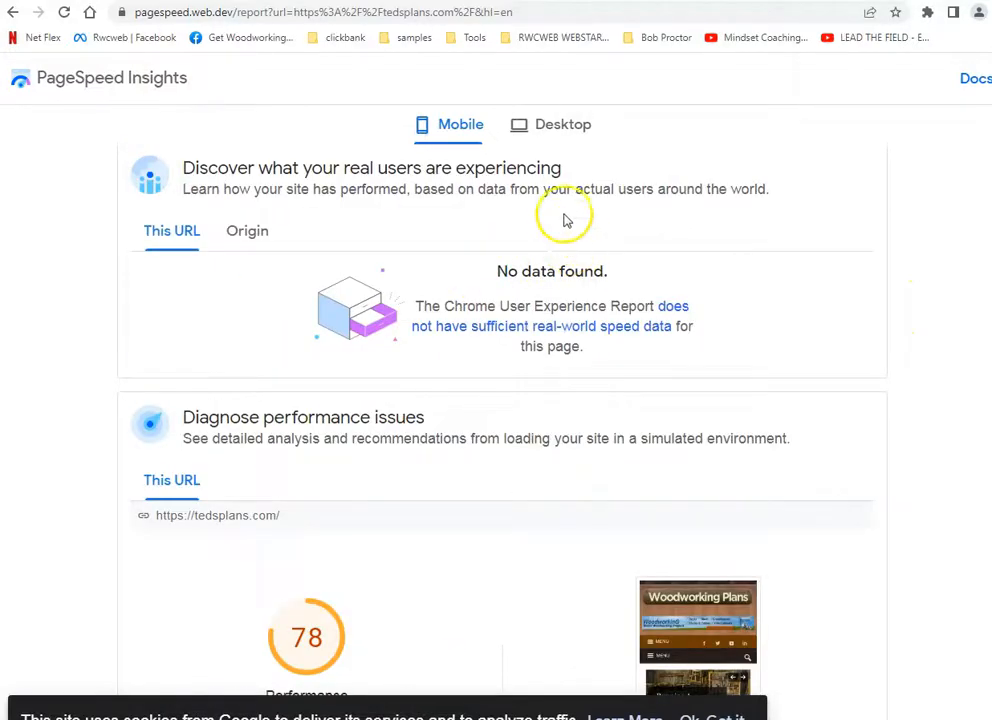
pyautogui.scroll(1, 805, 275)
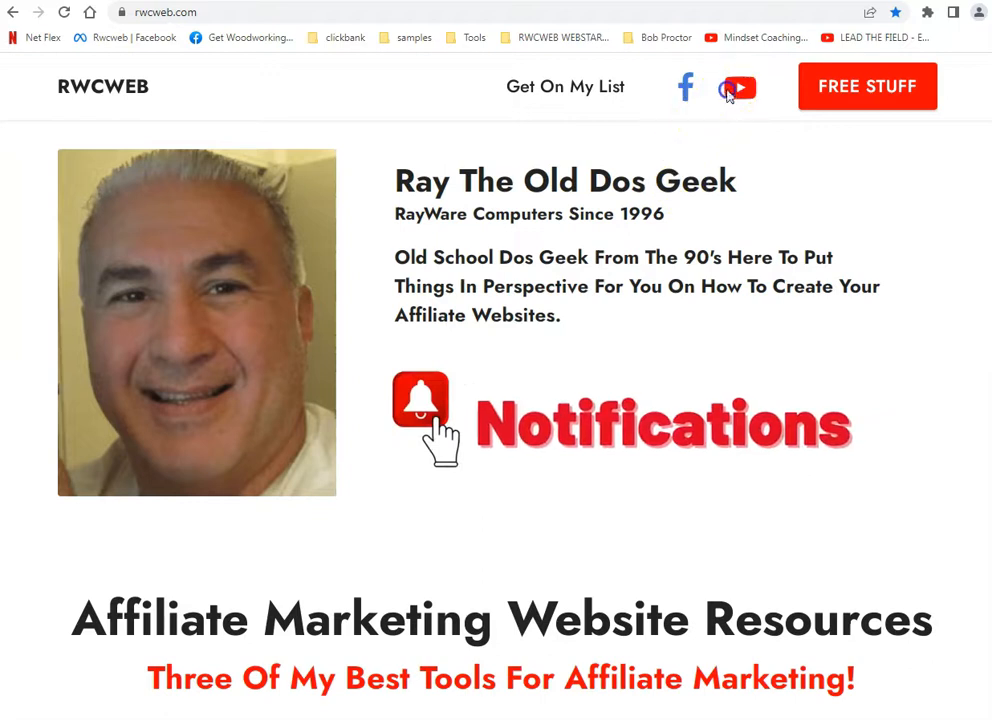
# Switch to rwcweb.com and open its linked YouTube channel
pyautogui.click(730, 90)
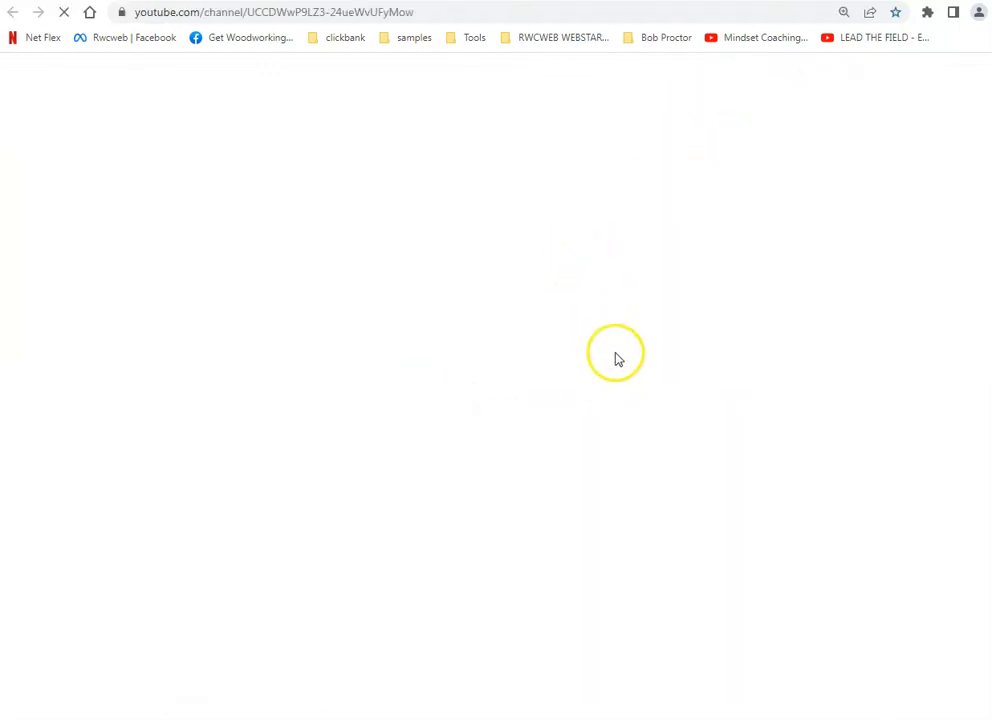